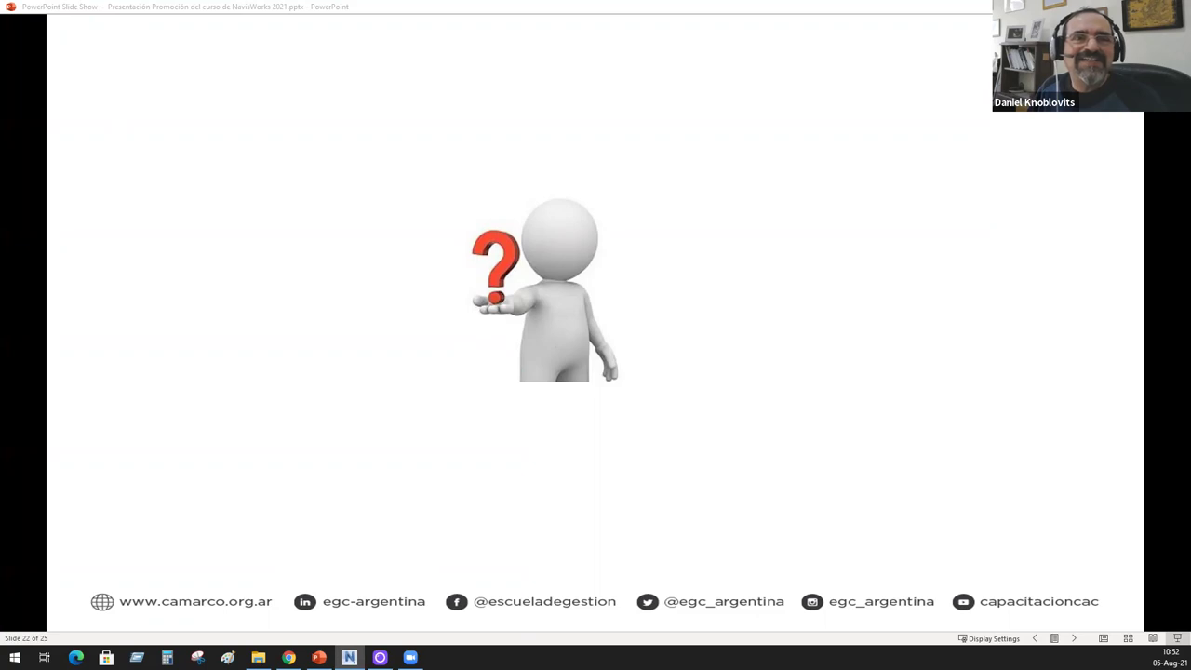
Step: Switch from the slide show to Autodesk Navisworks Manage 2022 and maximize its window
key("alt+Tab")
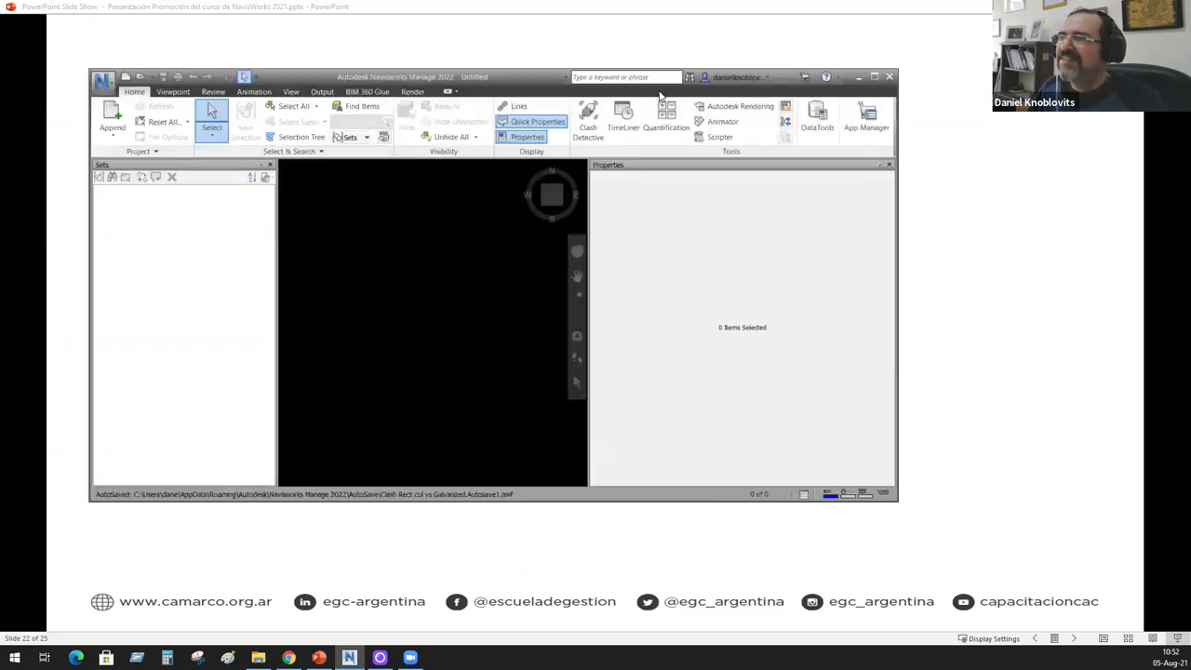
left_click(872, 75)
key("super+Up")
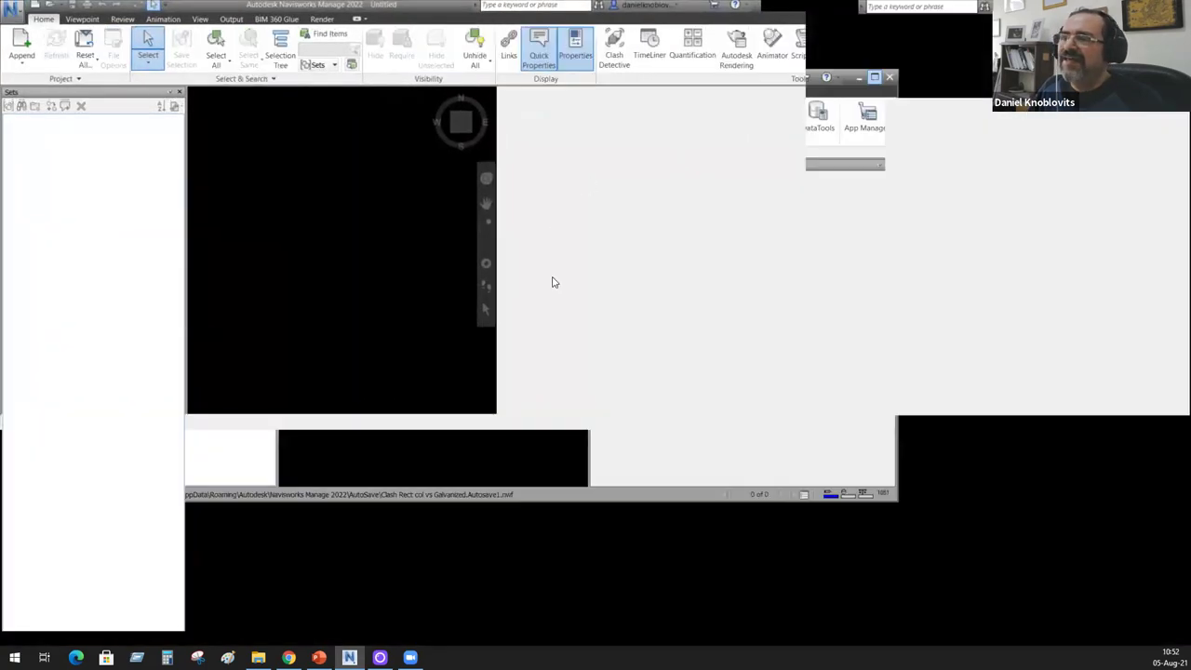
mouse_move(319, 657)
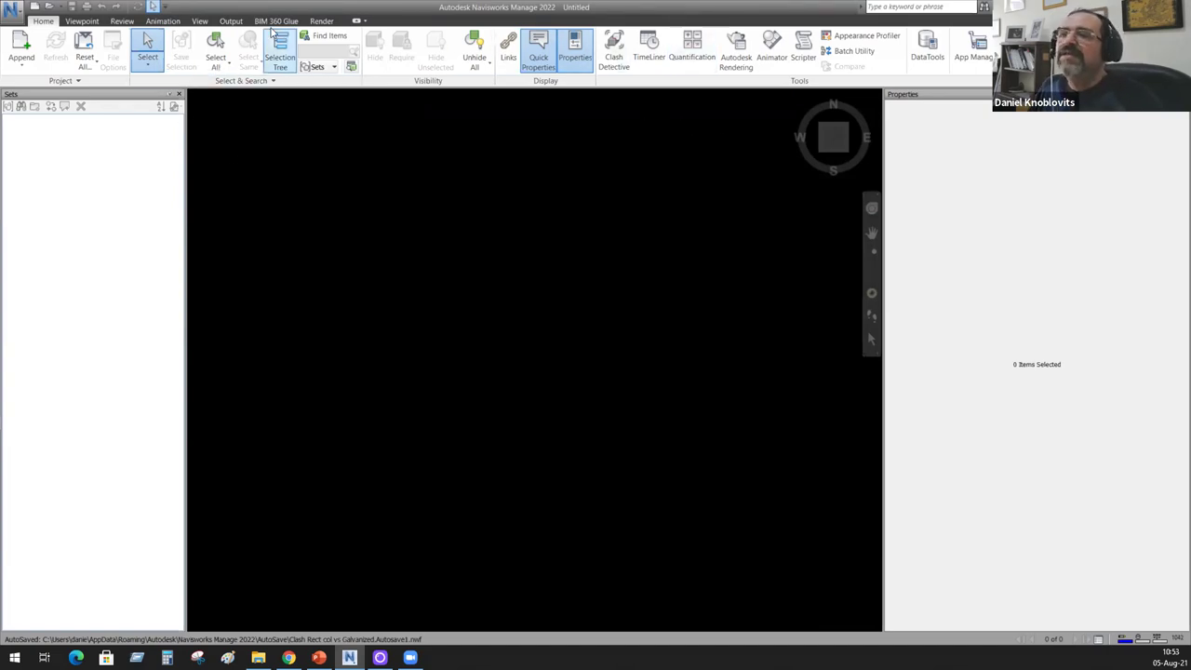
left_click(200, 22)
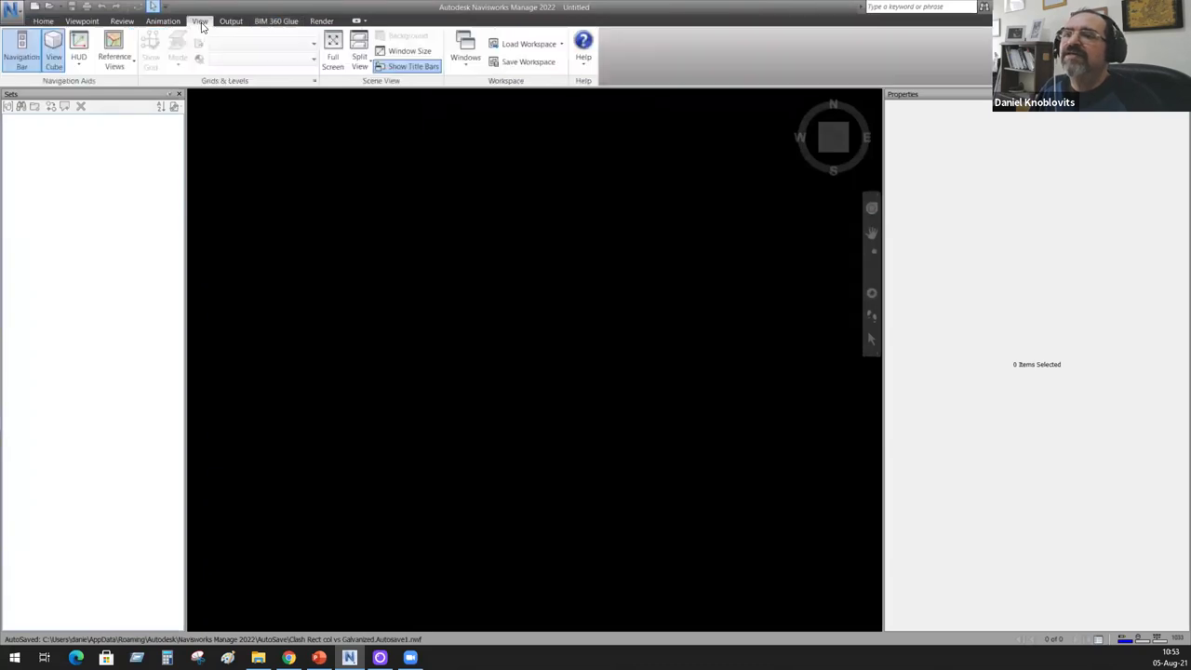
left_click(562, 46)
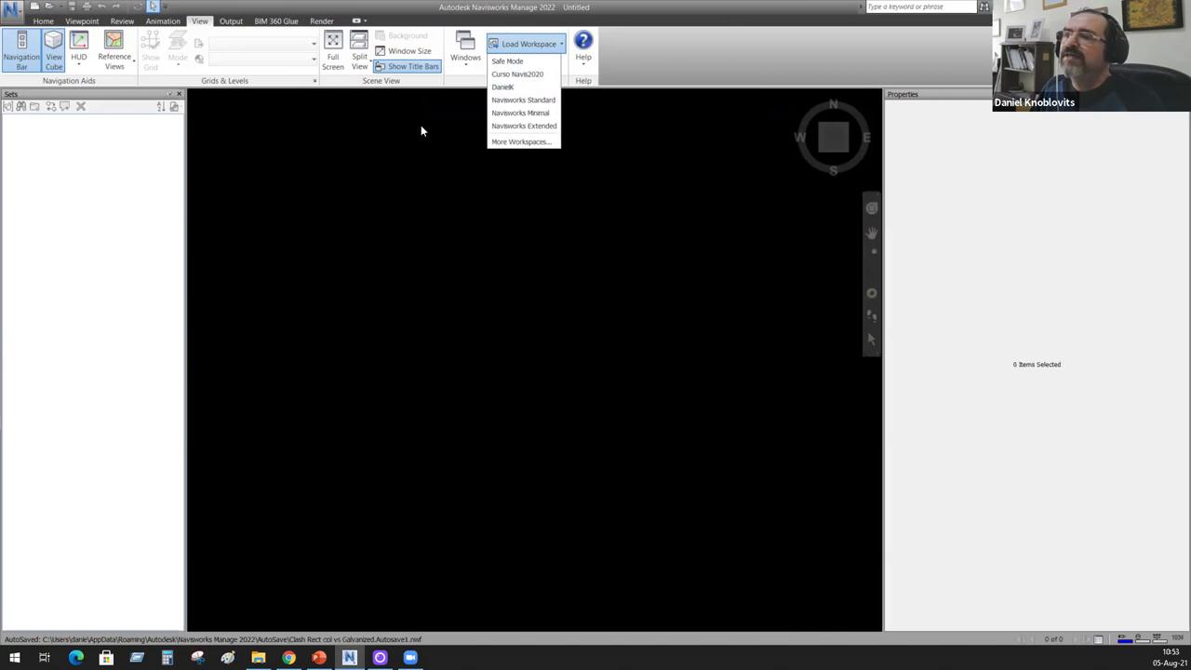
left_click(42, 22)
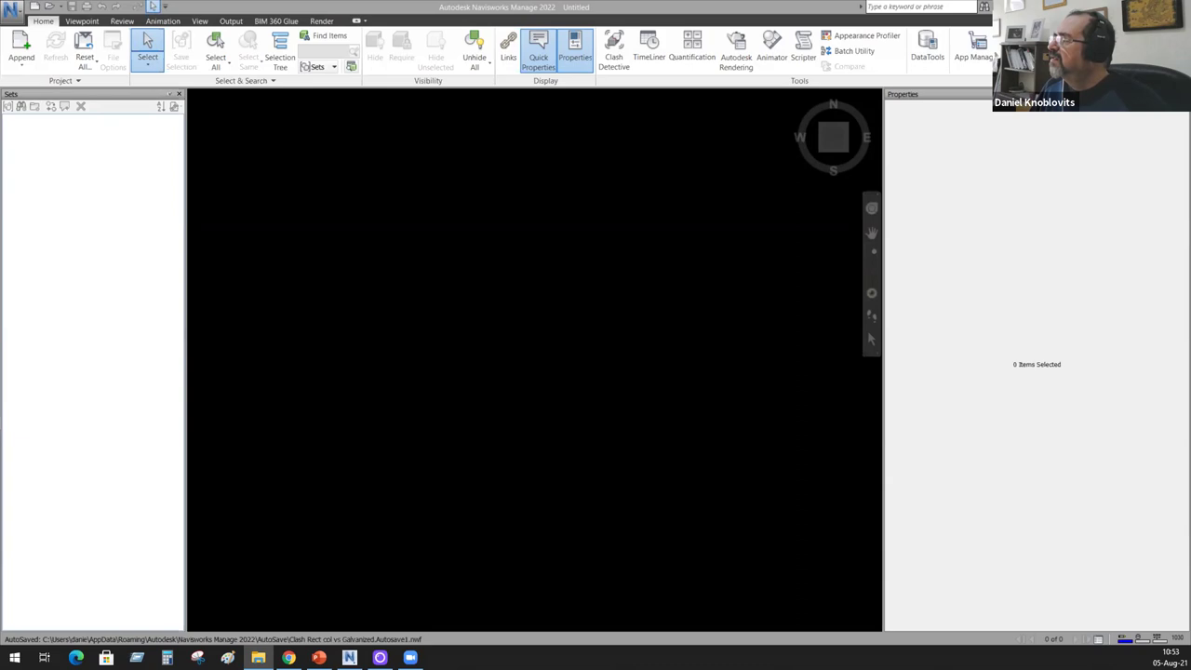
Step: Load Architecture.nwc, MEP.nwc and Structure.nwc together into the empty scene from the 01 Superposición de archivos folder
key("alt+Tab")
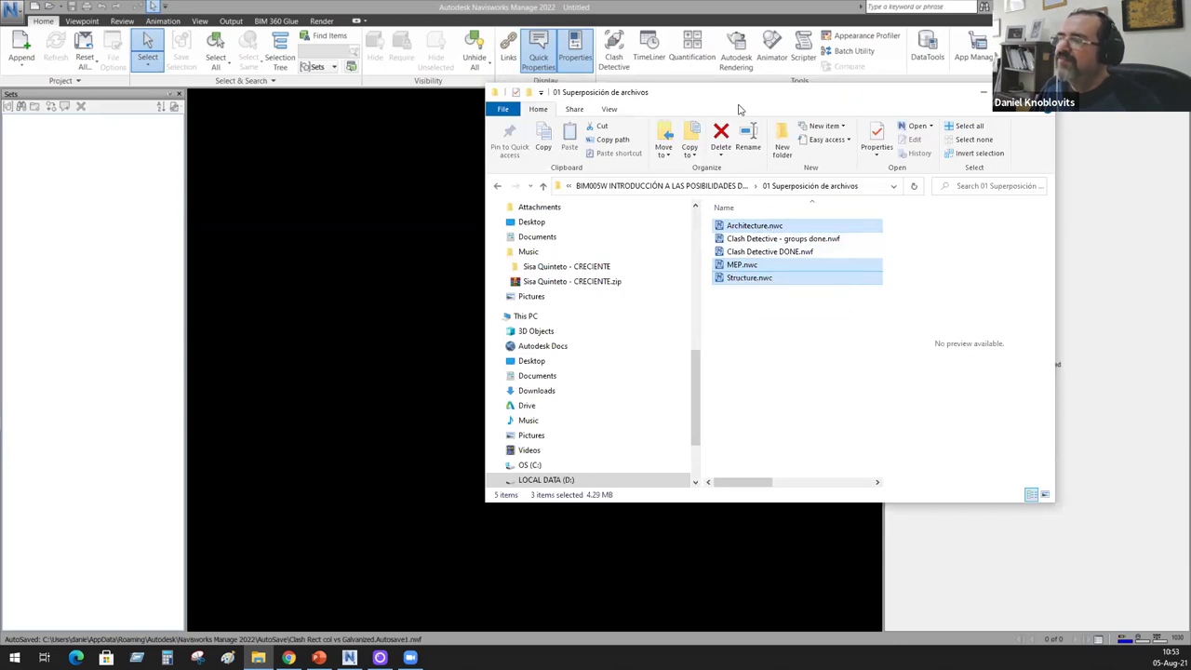
left_click_drag(732, 231, 346, 261)
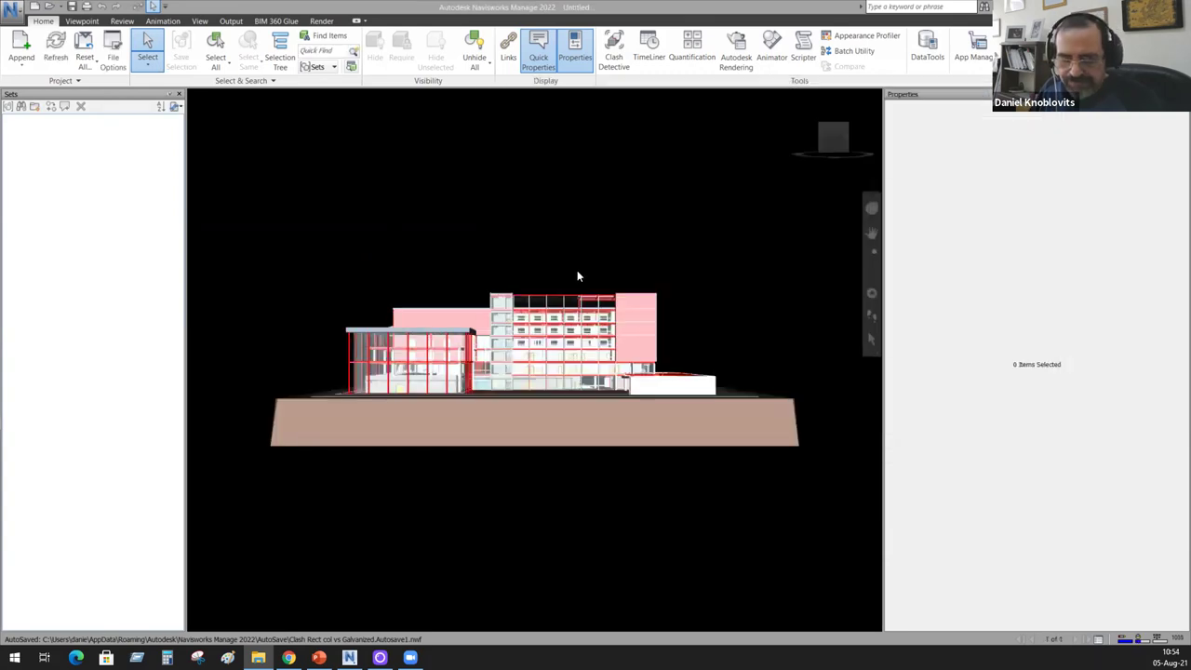
middle_click_drag(562, 274, 534, 266, "shift")
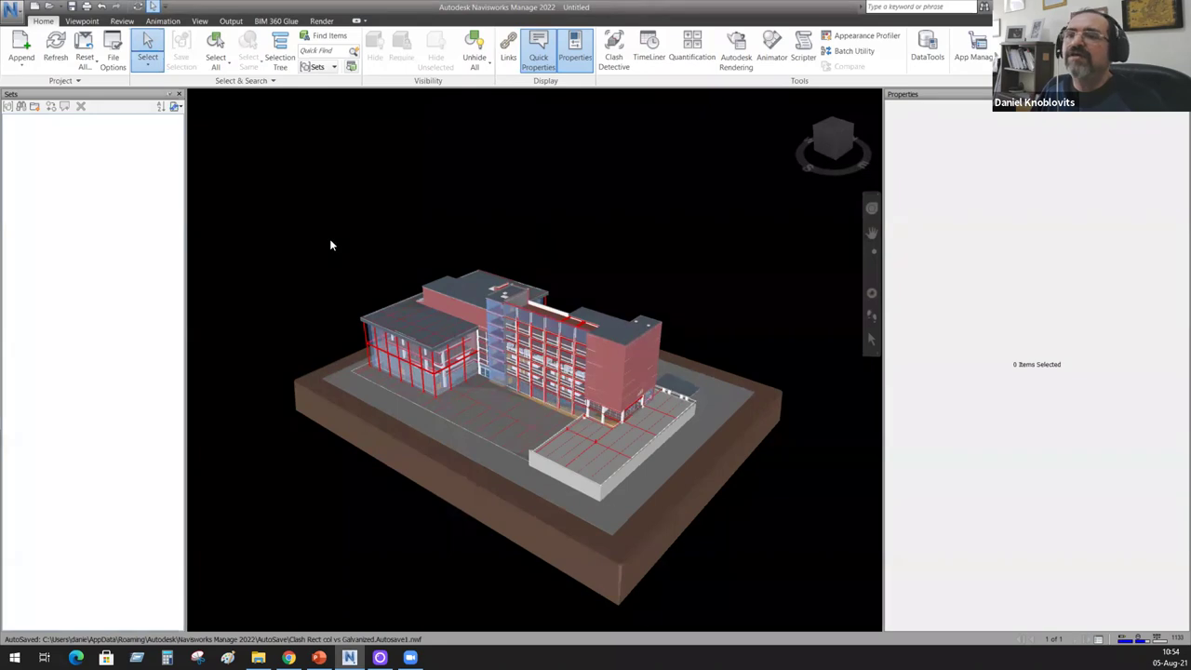
Step: Close the Sets and Properties windows and show the Selection Tree
left_click(179, 94)
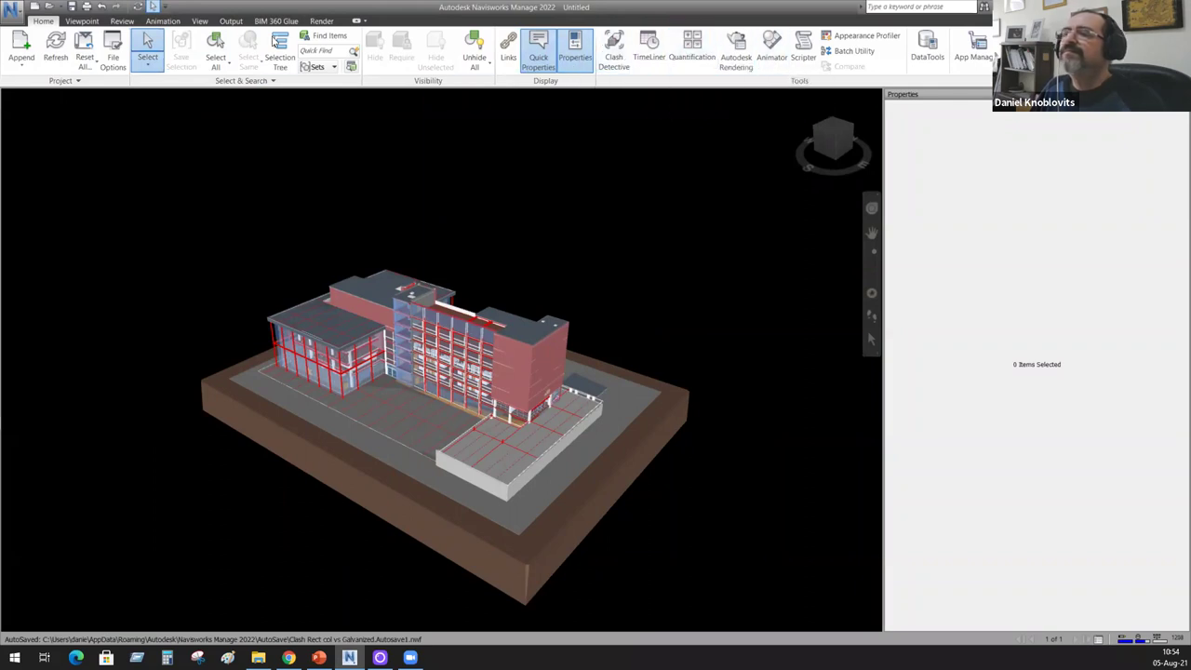
left_click(81, 20)
left_click(199, 20)
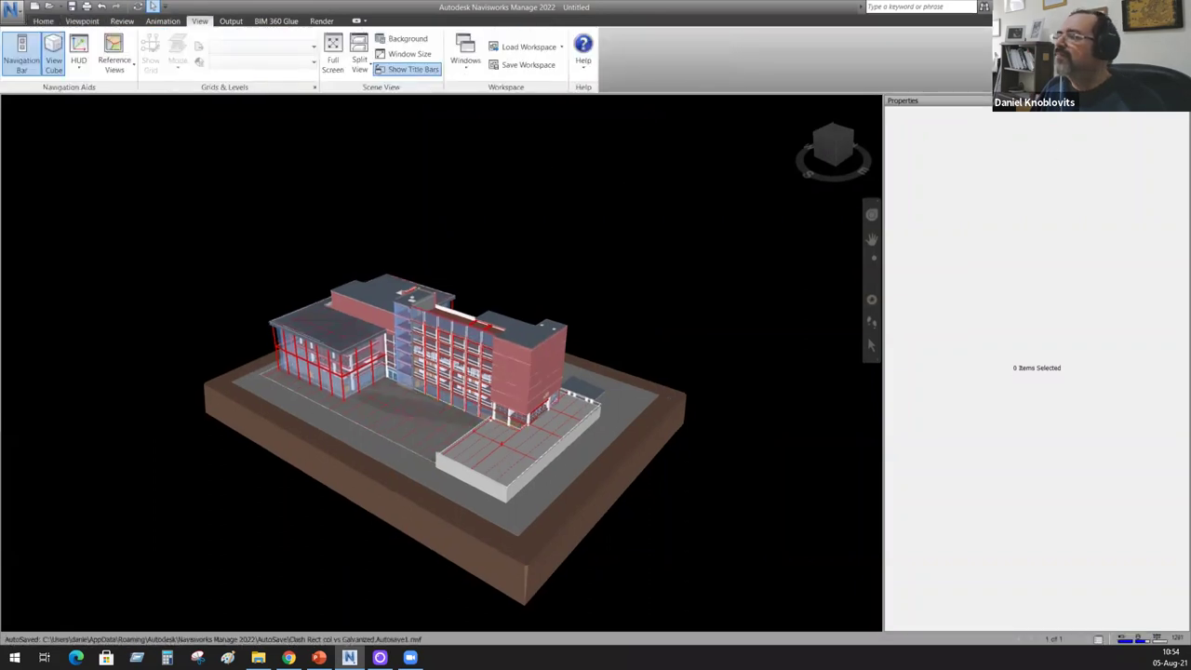
left_click(1184, 99)
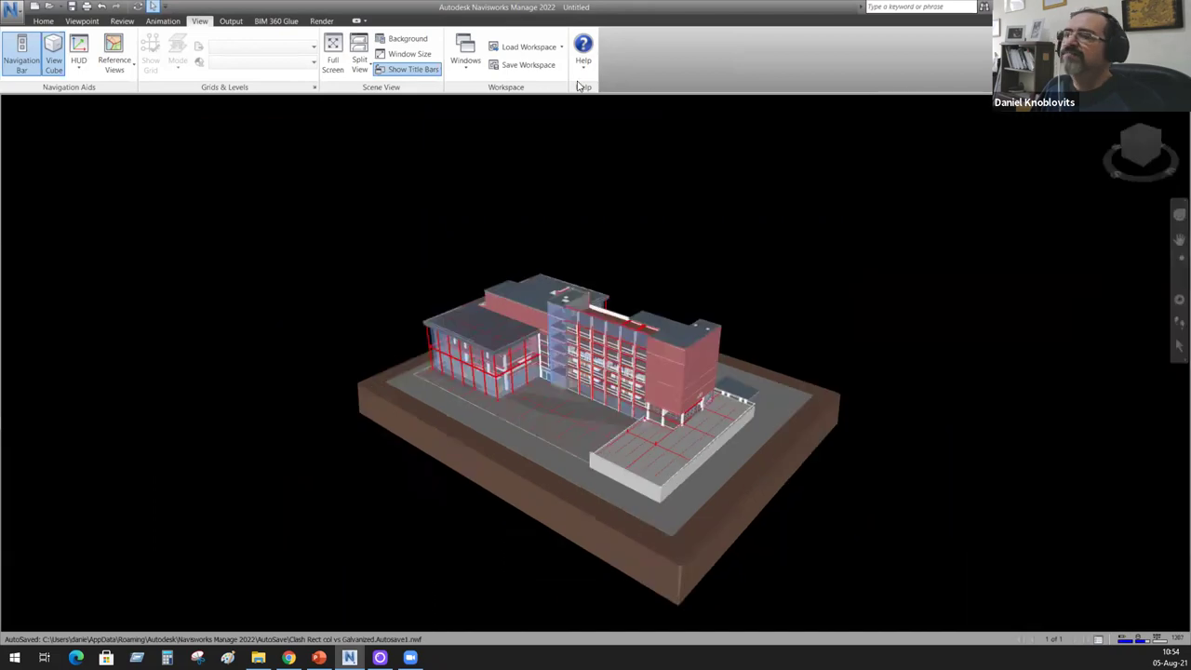
left_click(467, 65)
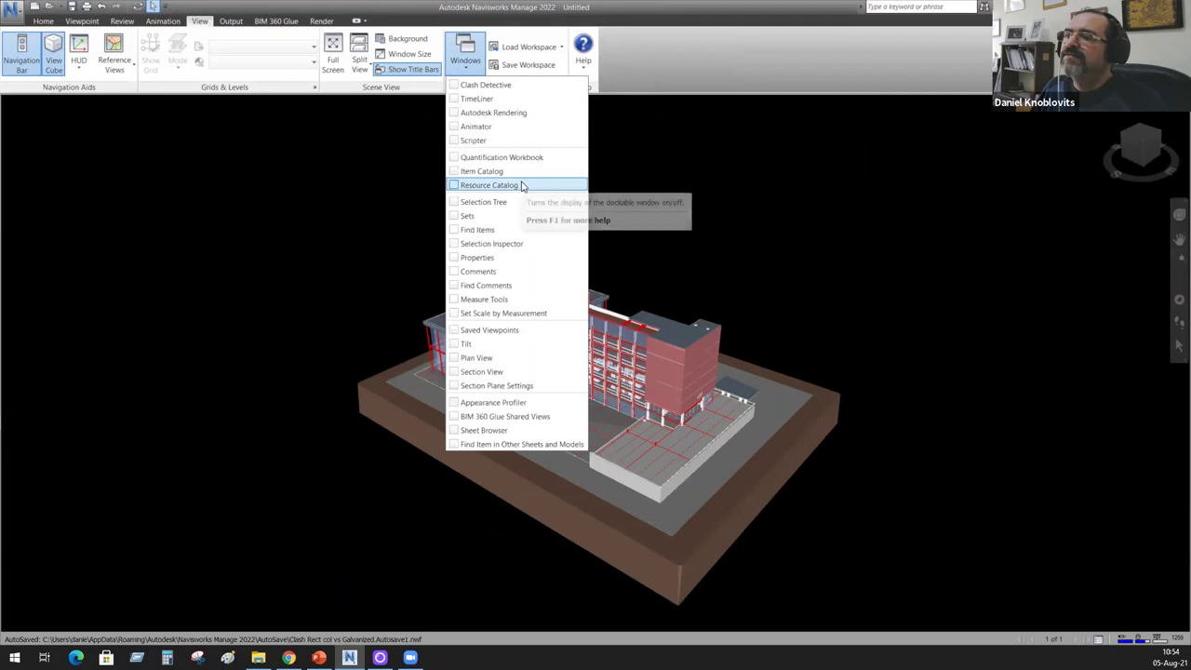
left_click(484, 202)
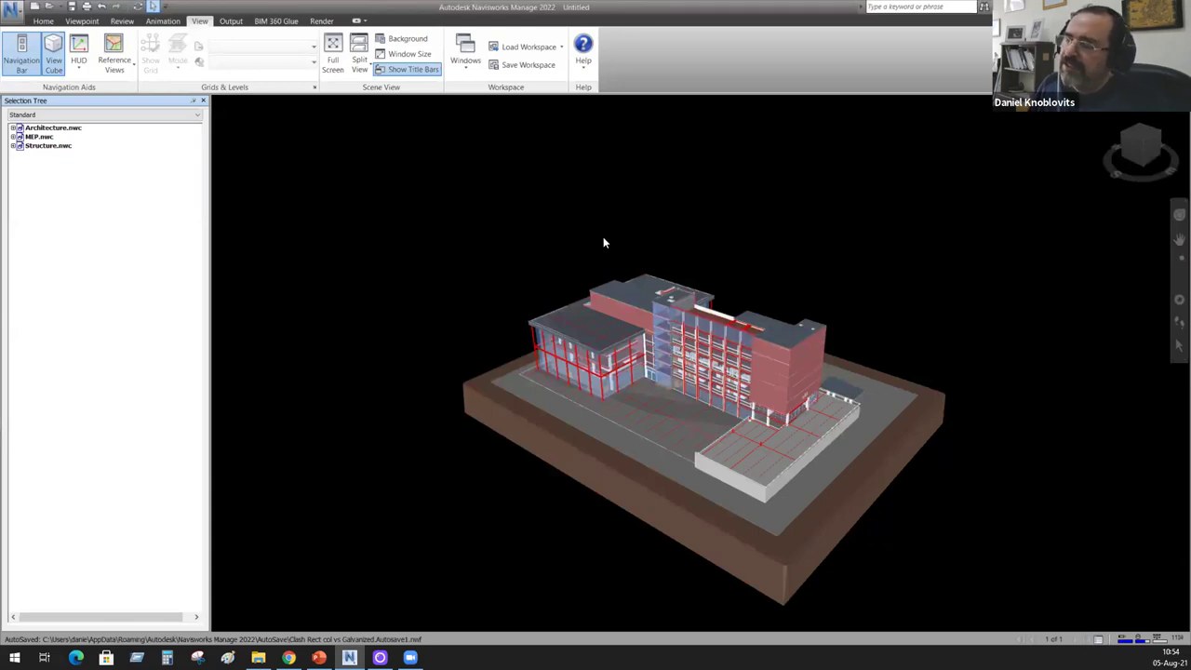
Step: Show only the Architecture.nwc model with nothing selected, and unhide all models again
key("alt+Tab")
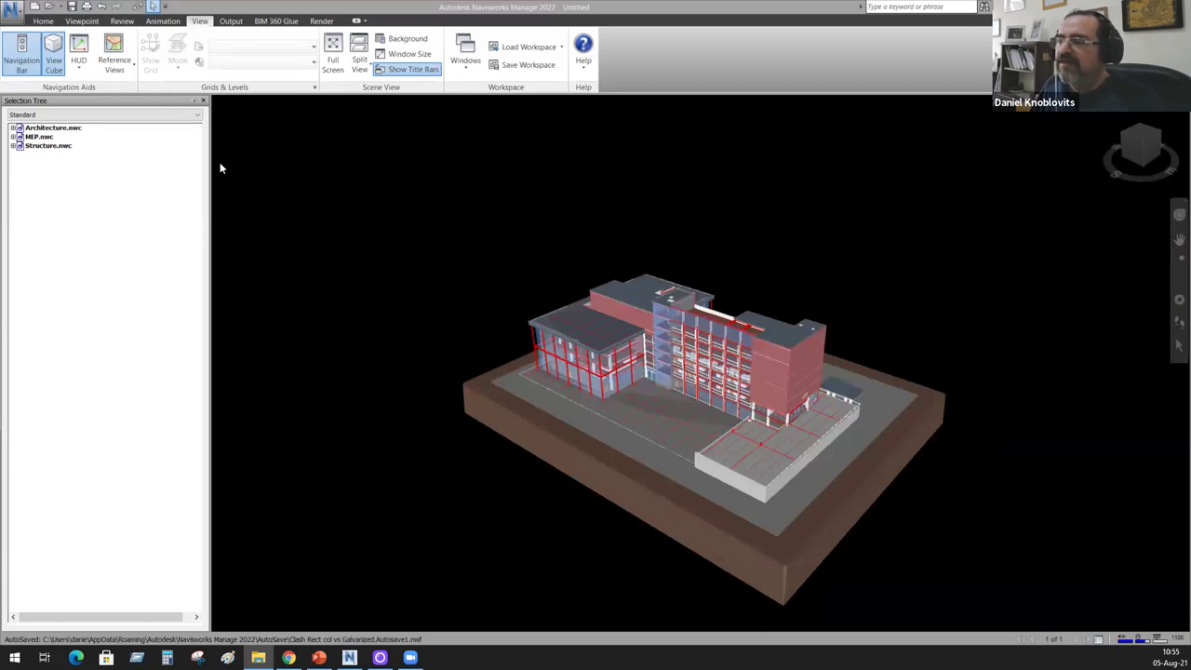
left_click(51, 127)
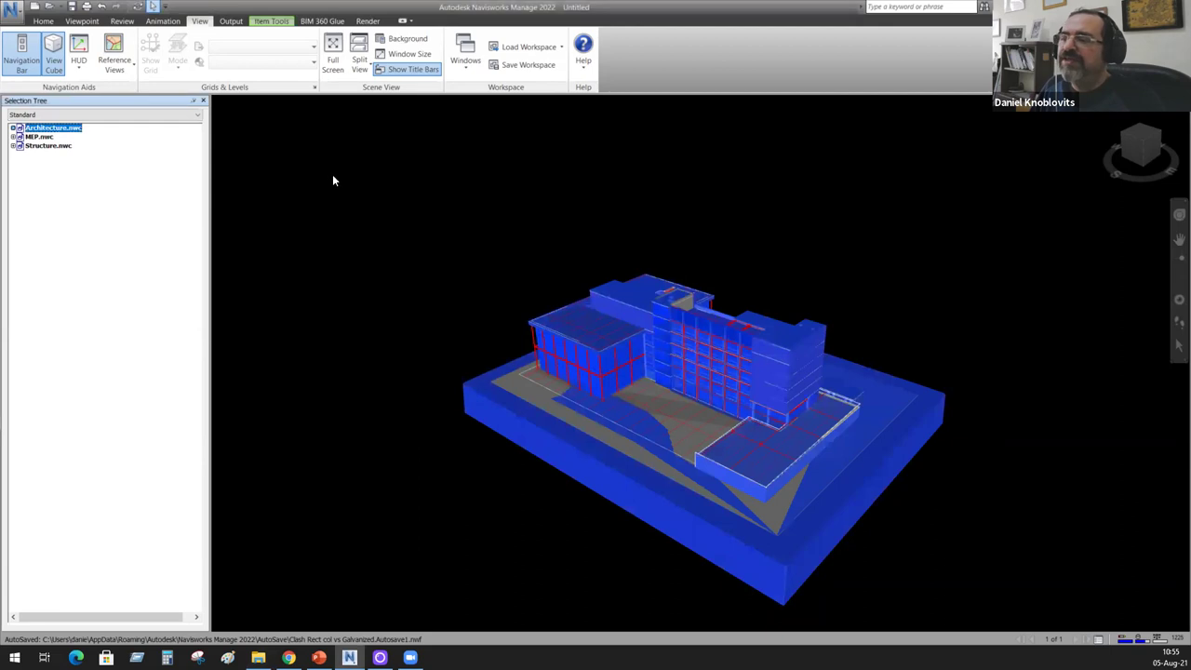
left_click(39, 21)
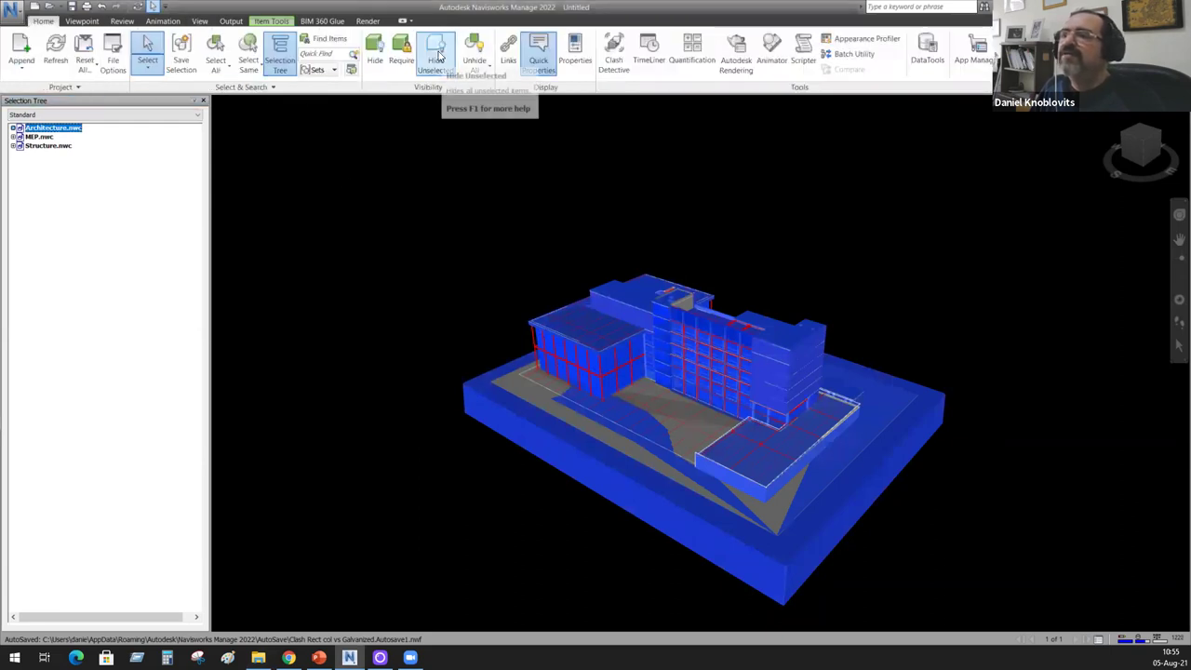
left_click(438, 56)
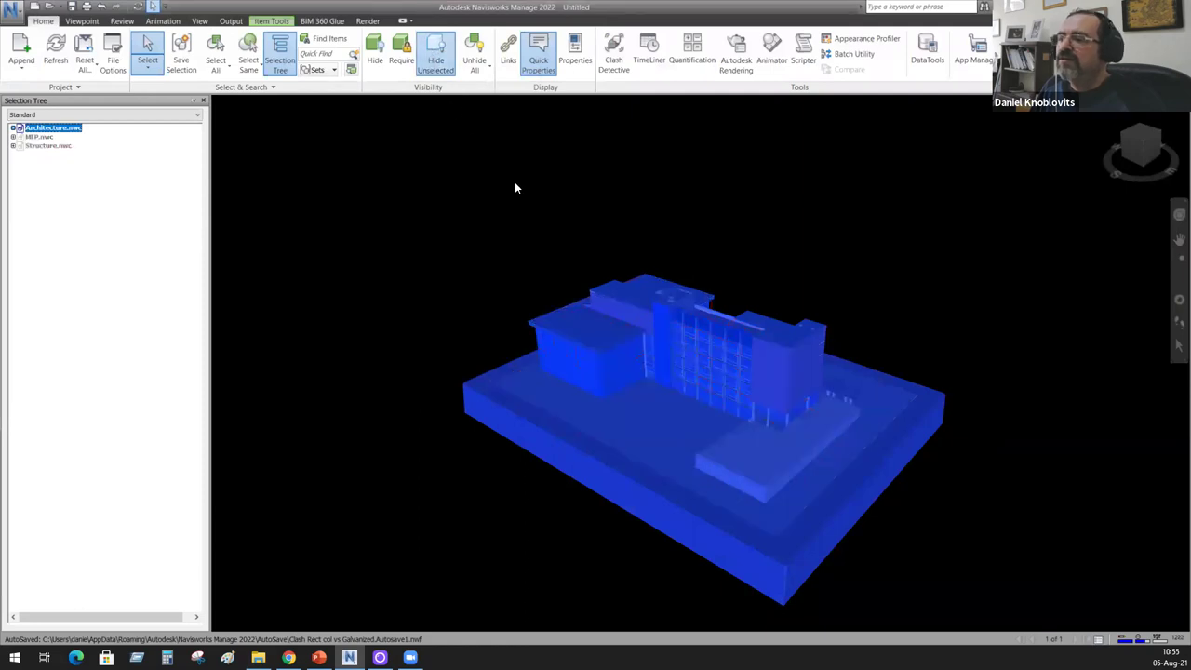
left_click(445, 201)
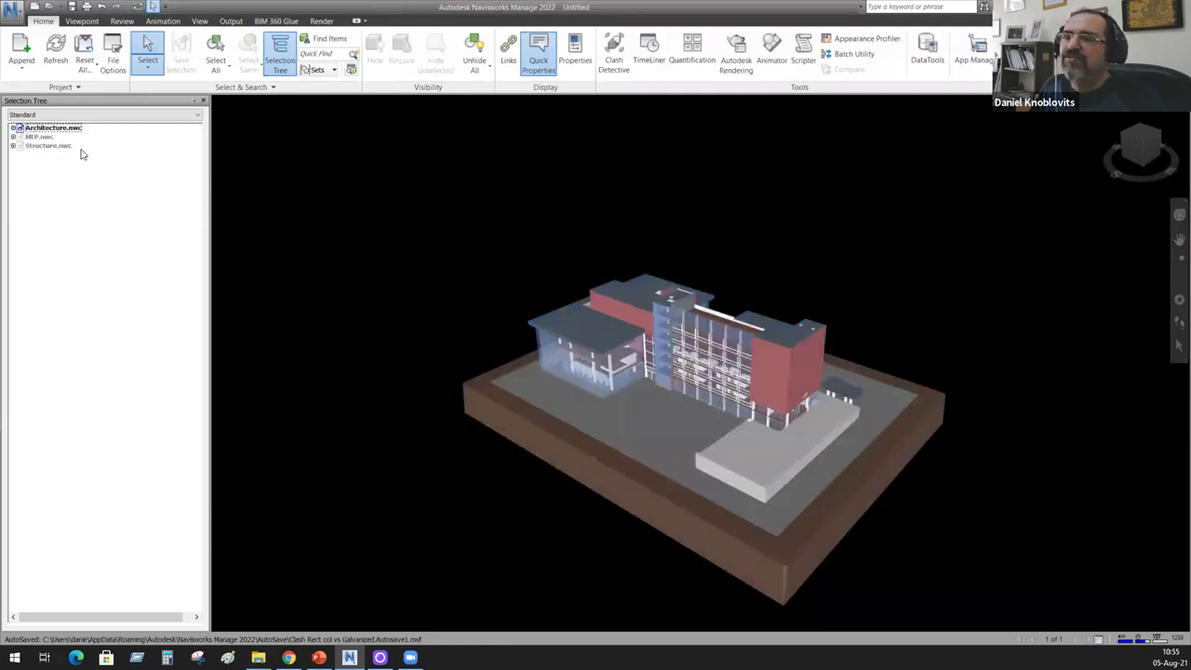
left_click(482, 56)
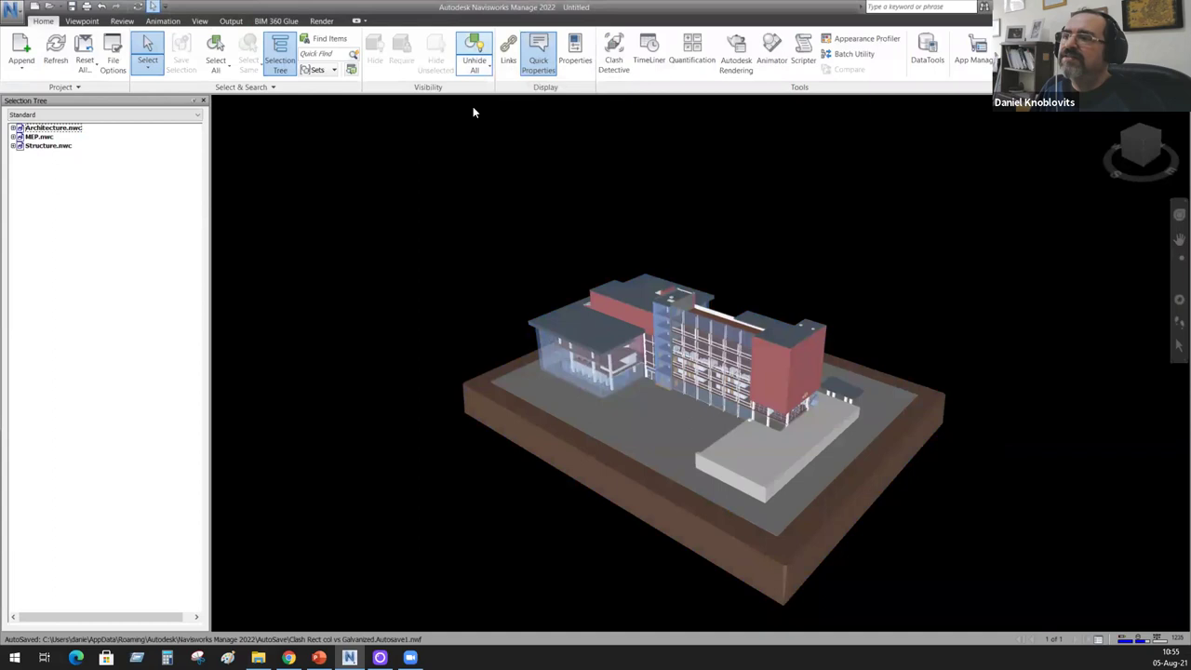
Step: Isolate the Structure.nwc model by hiding all unselected models, and inspect its structural frame with nothing selected
left_click(48, 146)
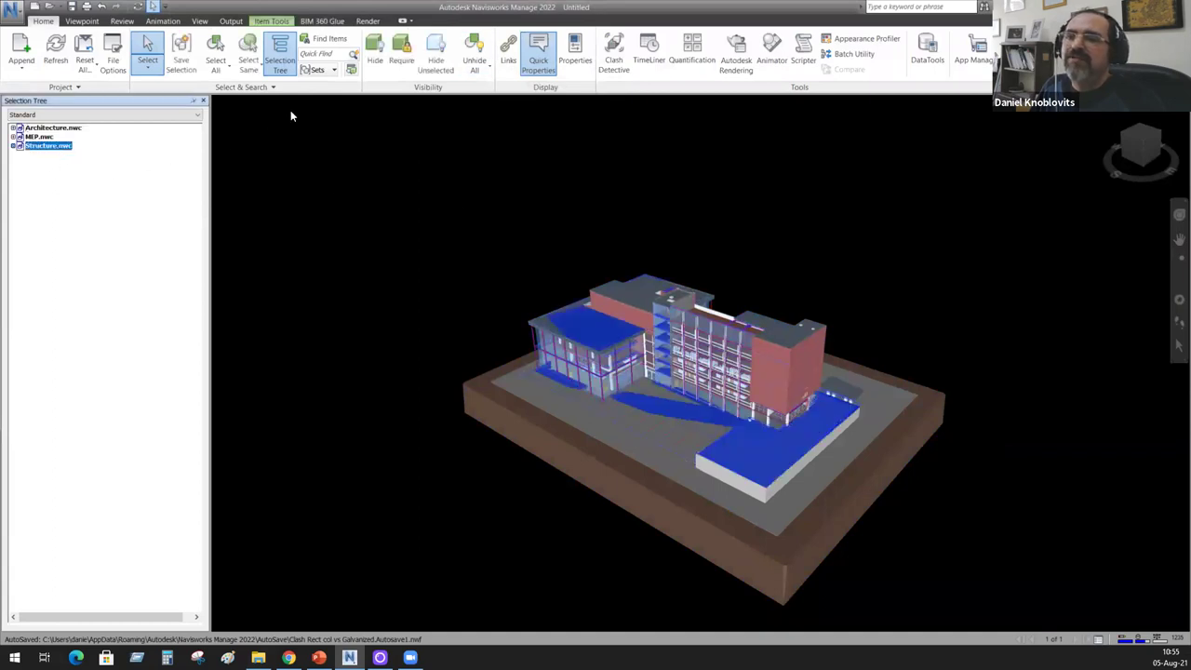
left_click(436, 61)
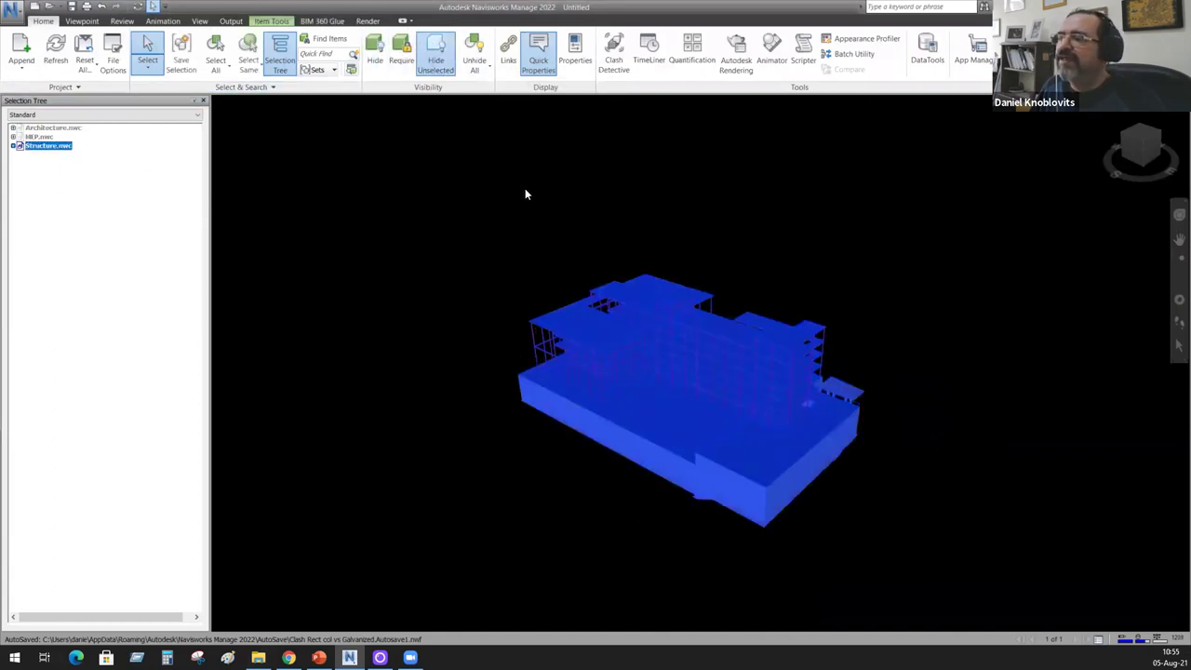
left_click(508, 204)
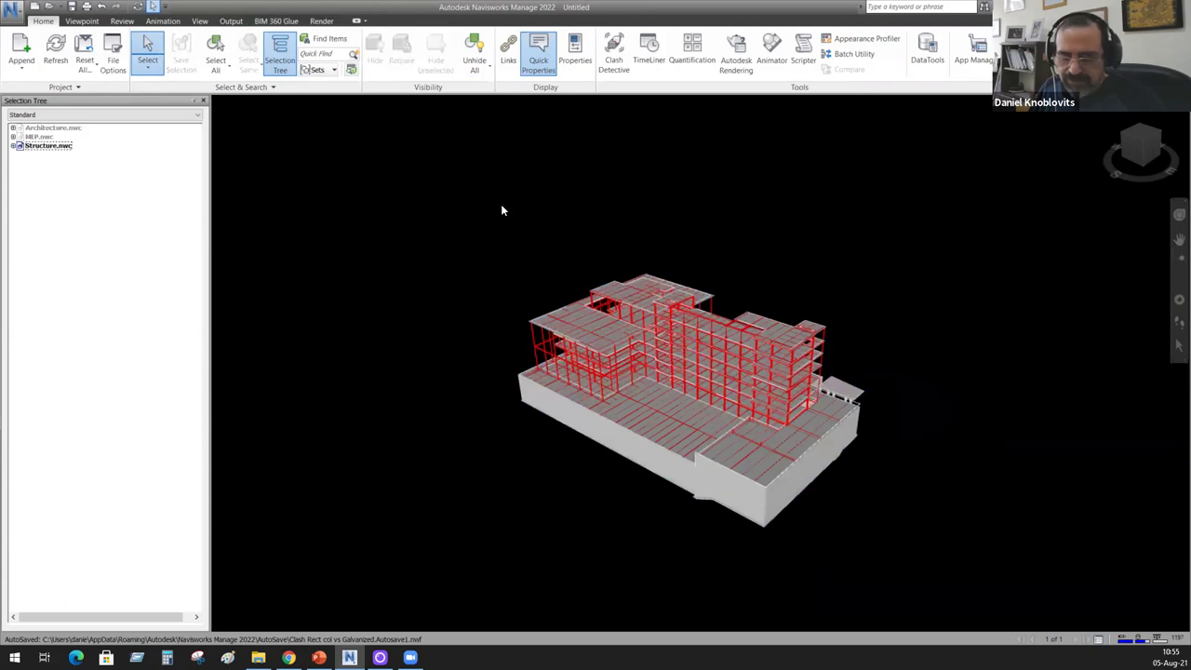
mouse_move(500, 210)
middle_mouse_down("shift")
mouse_move(554, 233)
mouse_move(642, 210)
mouse_move(655, 279)
mouse_move(645, 226)
mouse_move(633, 238)
middle_mouse_up("shift")
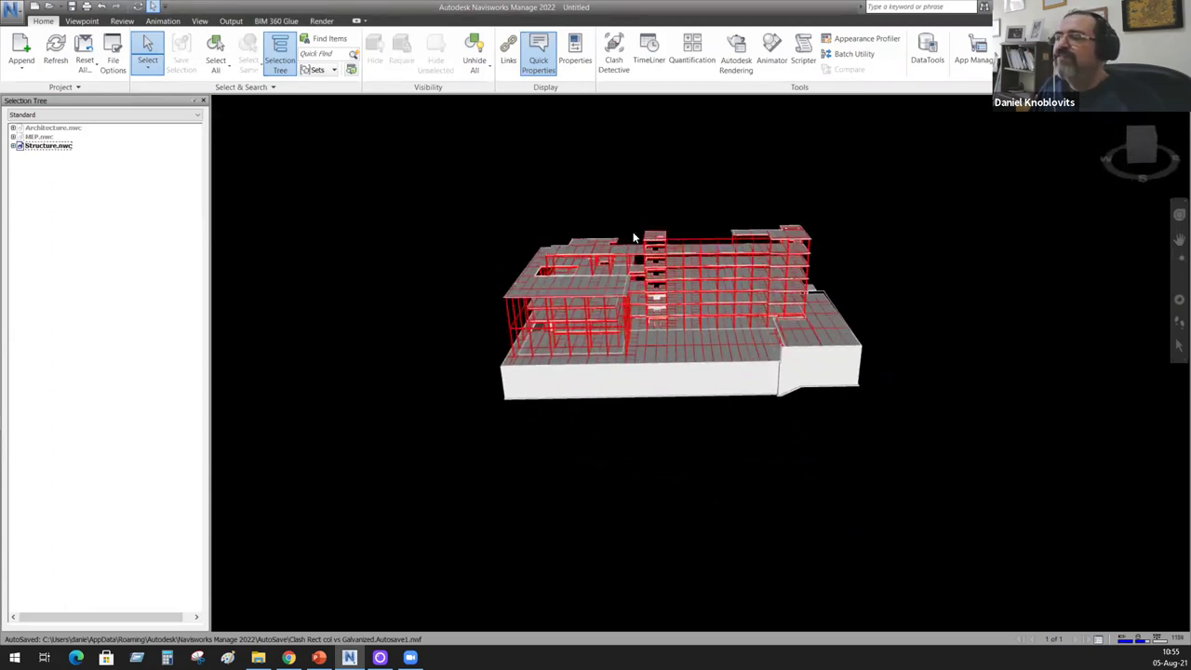
scroll(631, 236, "up", 1)
scroll(631, 237, "up", 5)
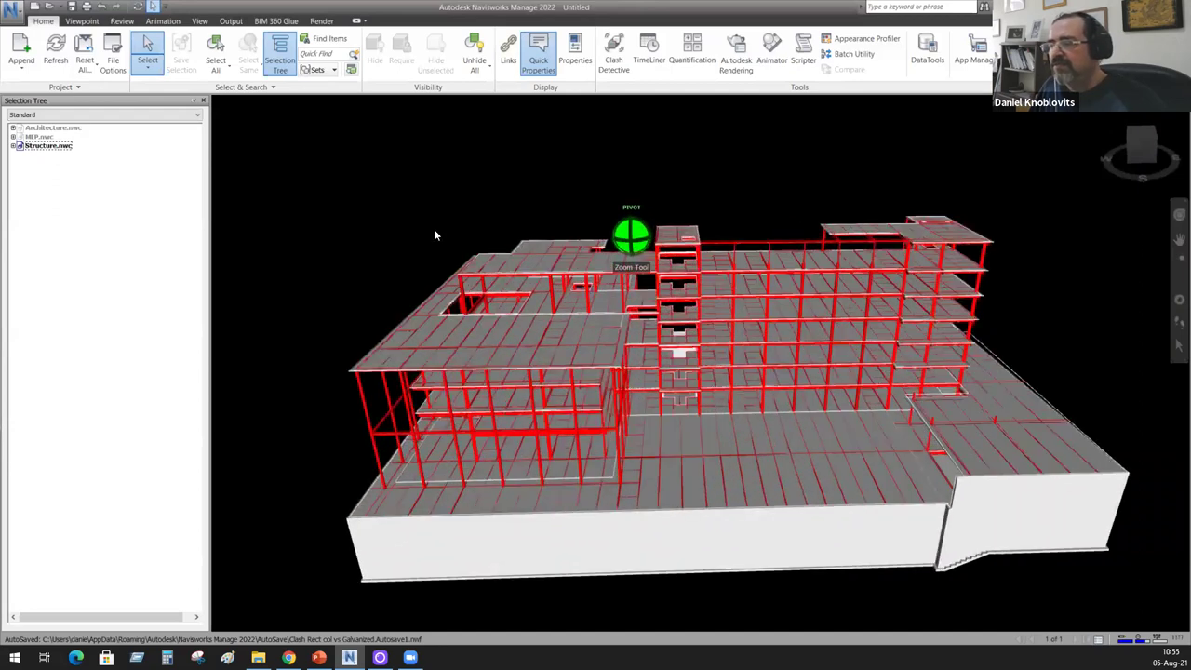
mouse_move(422, 232)
middle_mouse_down("shift")
mouse_move(400, 258)
mouse_move(664, 213)
mouse_move(550, 290)
mouse_move(428, 239)
mouse_move(375, 178)
mouse_move(326, 213)
middle_mouse_up("shift")
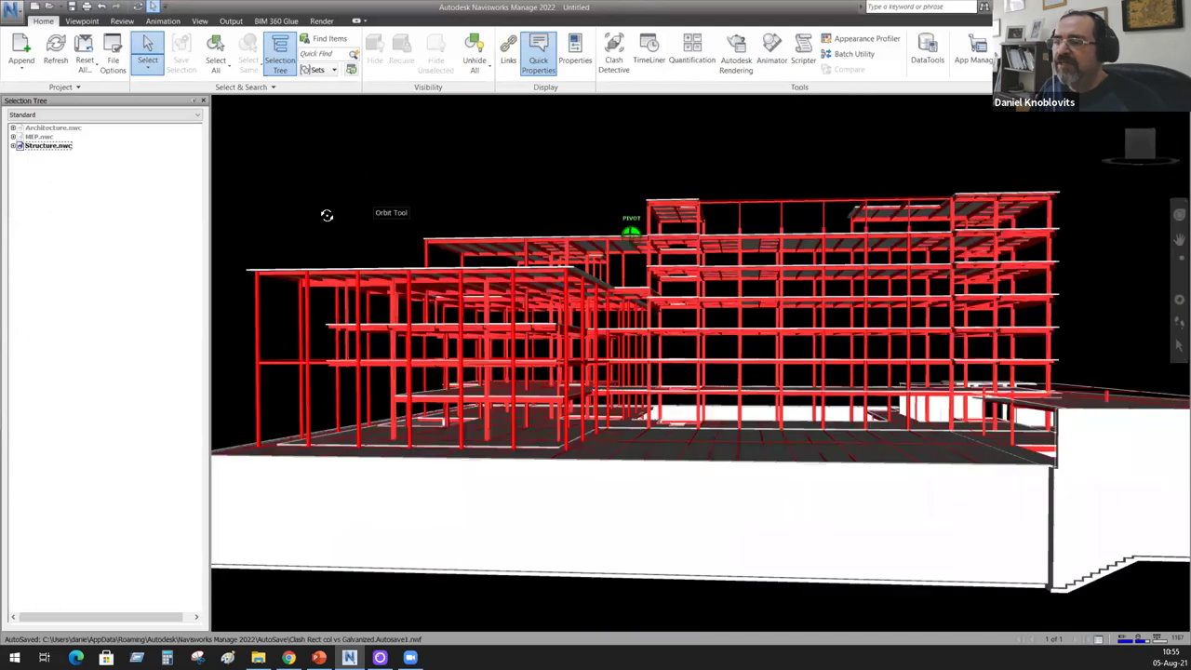
mouse_move(457, 201)
middle_mouse_down("shift")
mouse_move(534, 227)
mouse_move(609, 200)
mouse_move(678, 225)
mouse_move(742, 224)
middle_mouse_up("shift")
scroll(608, 200, "down", 5)
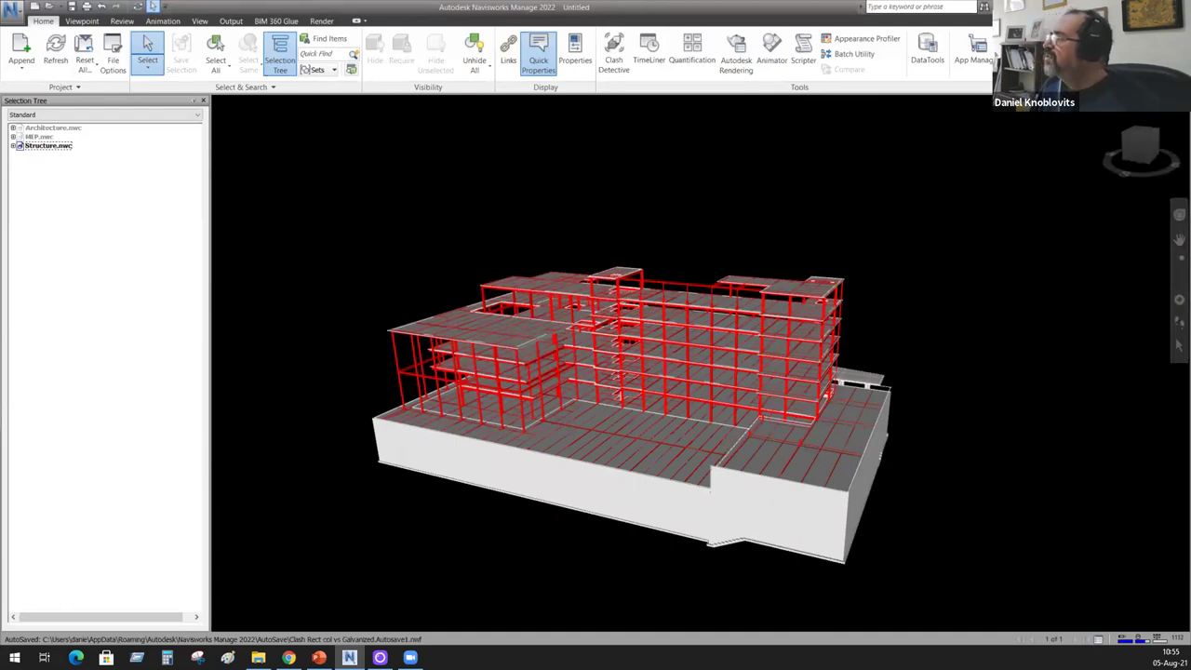
Step: Start a new file without saving the current one, and load Autodesk_Hospital_Sample.nwf from the 02 Quantification folder
key("super+e")
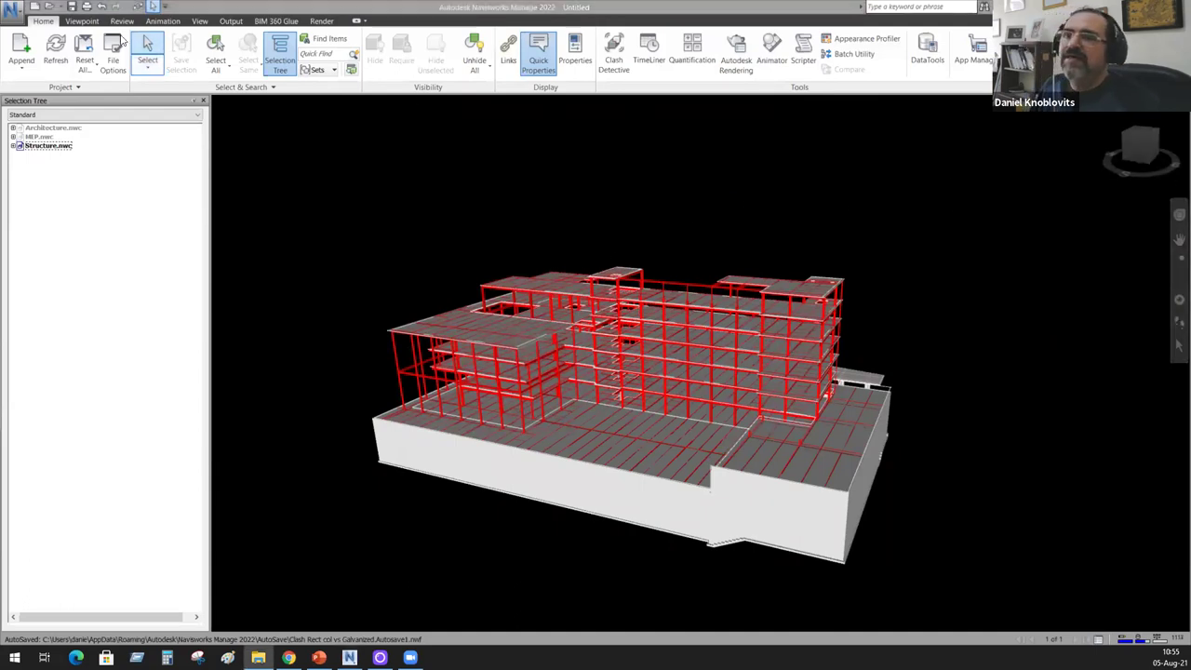
left_click(36, 7)
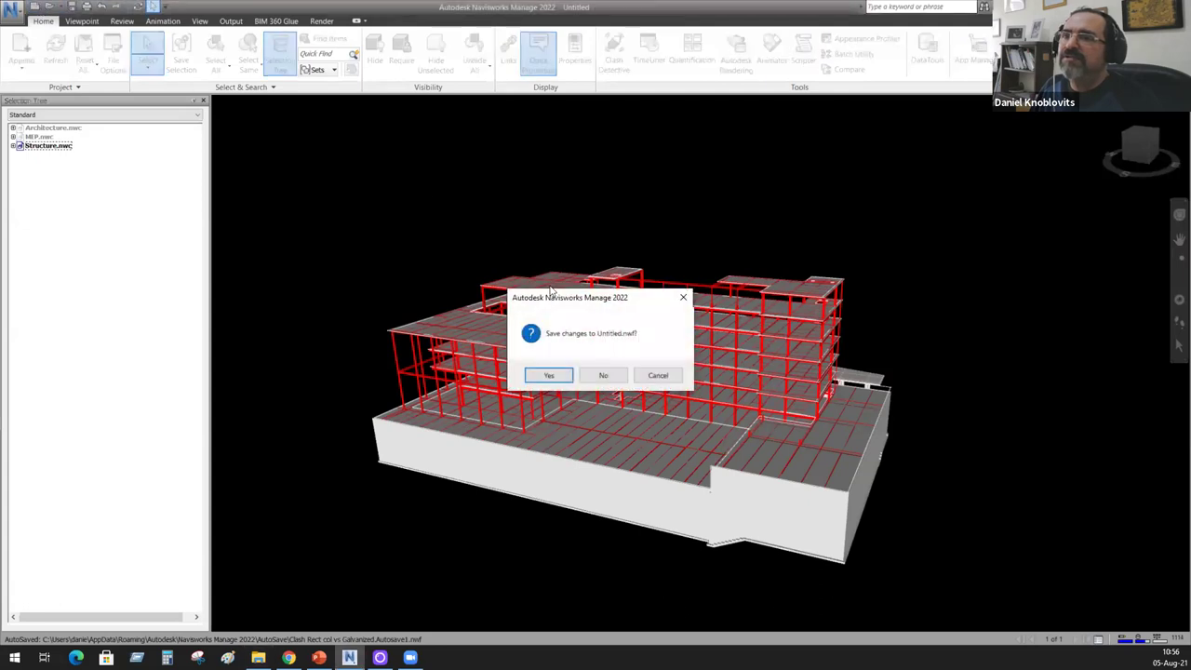
left_click(603, 377)
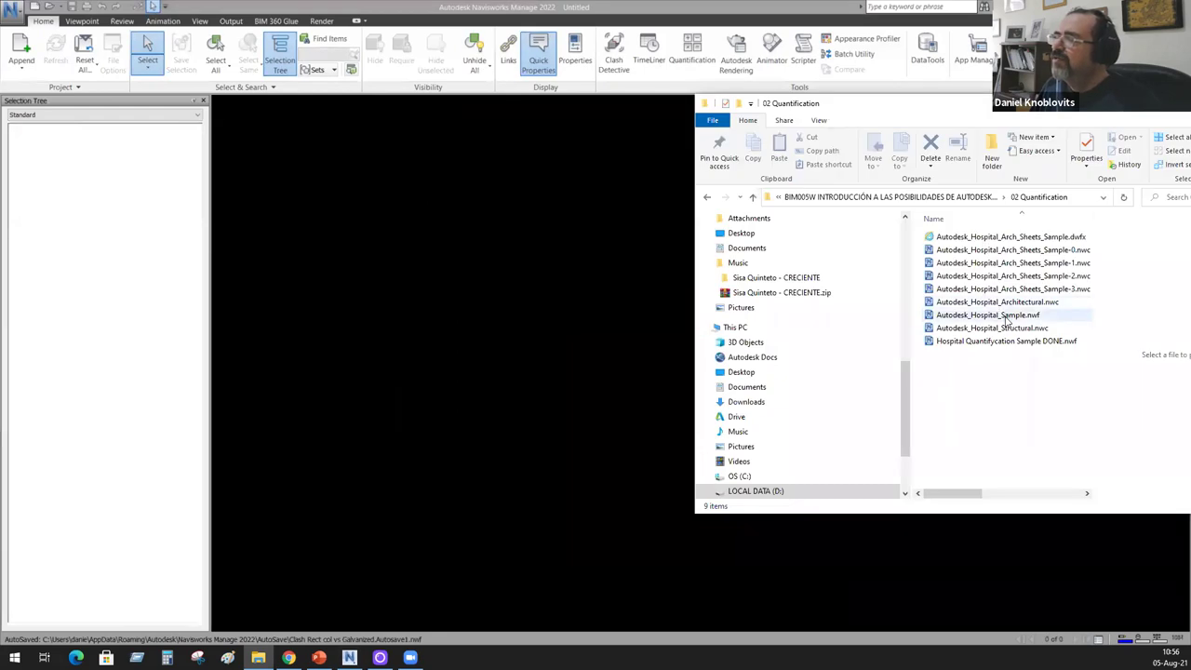
left_click_drag(1011, 318, 606, 310)
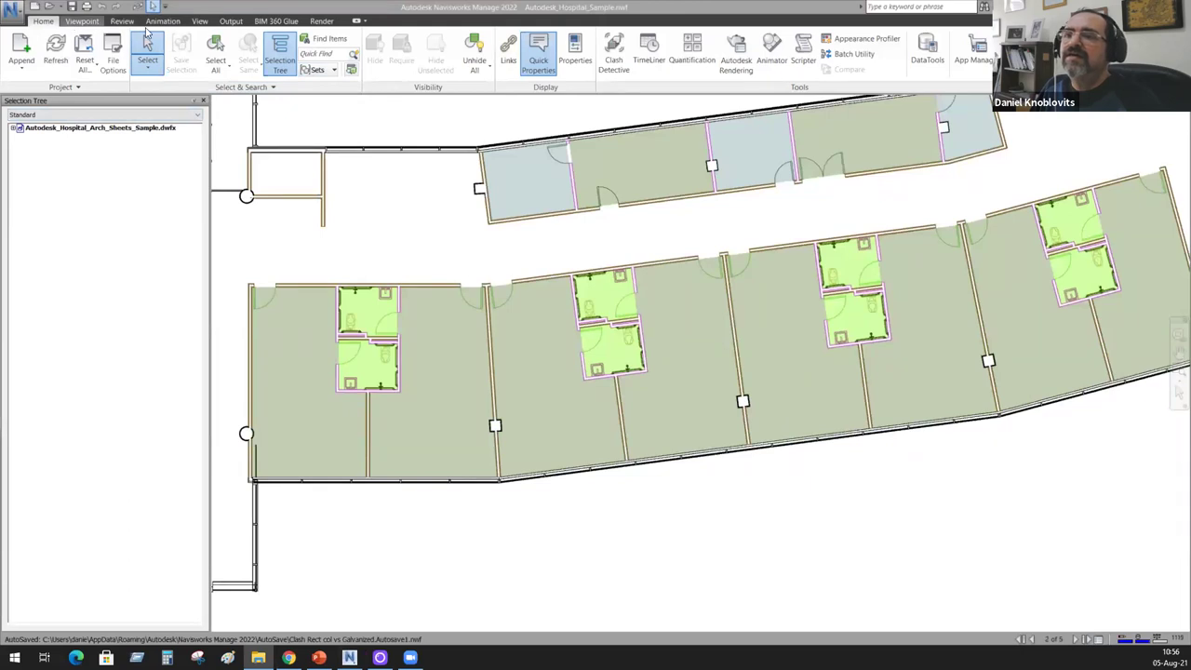
Step: Show the Sheet Browser listing the sheets and models of the hospital sample file
left_click(199, 22)
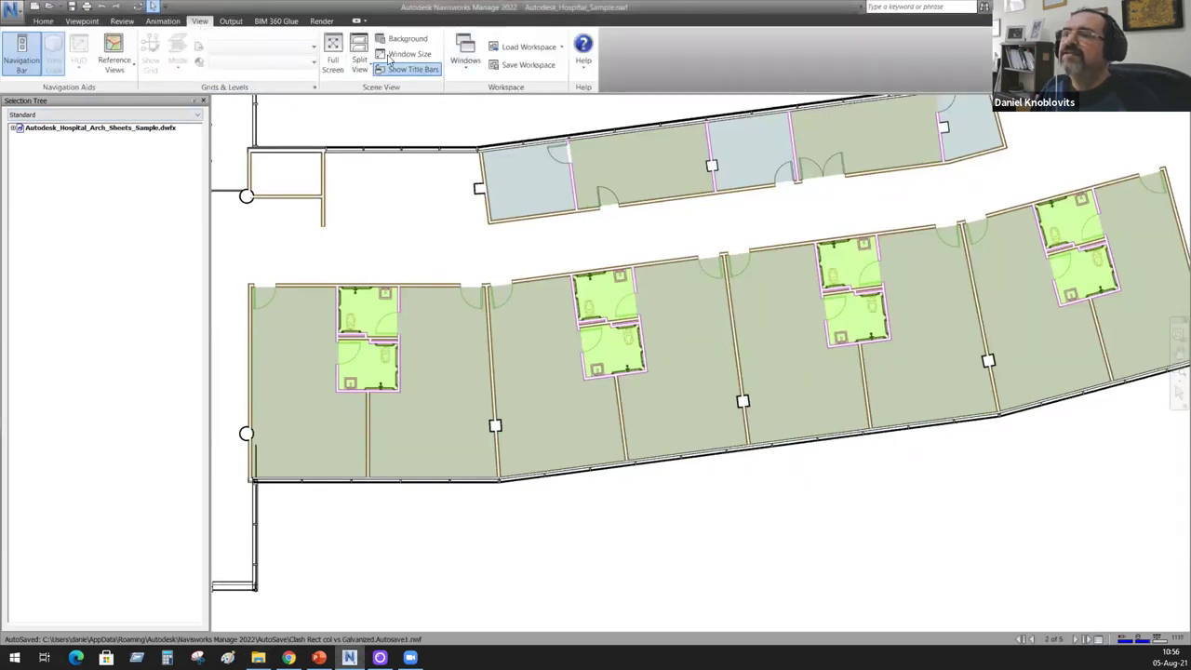
left_click(465, 60)
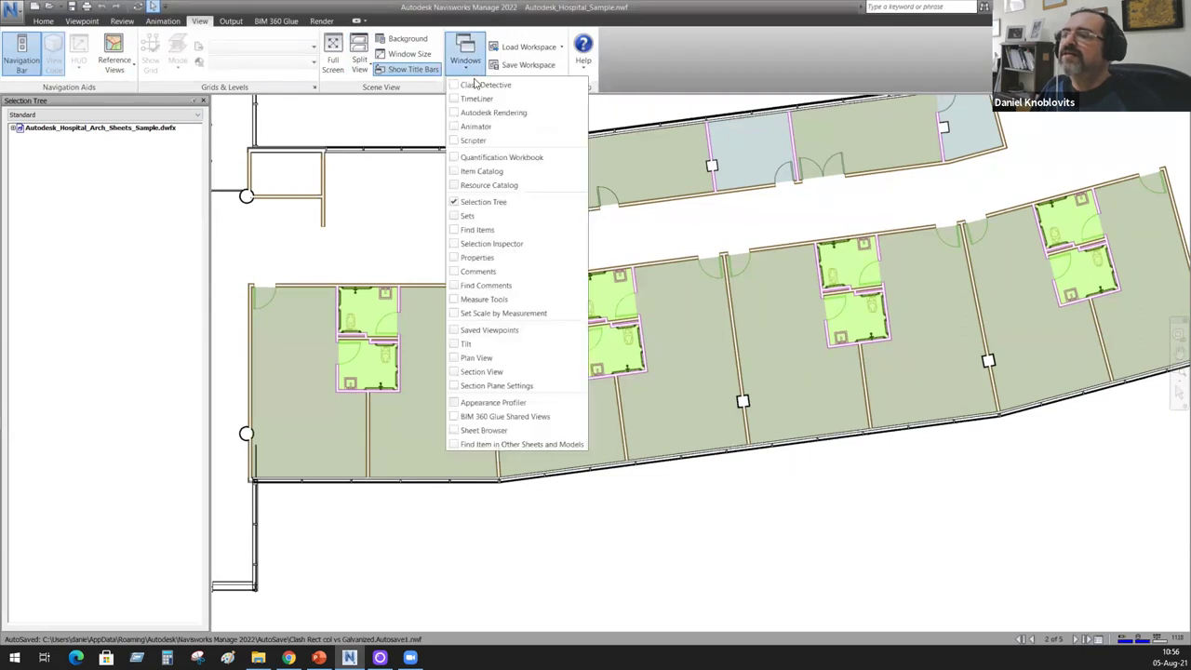
left_click(497, 439)
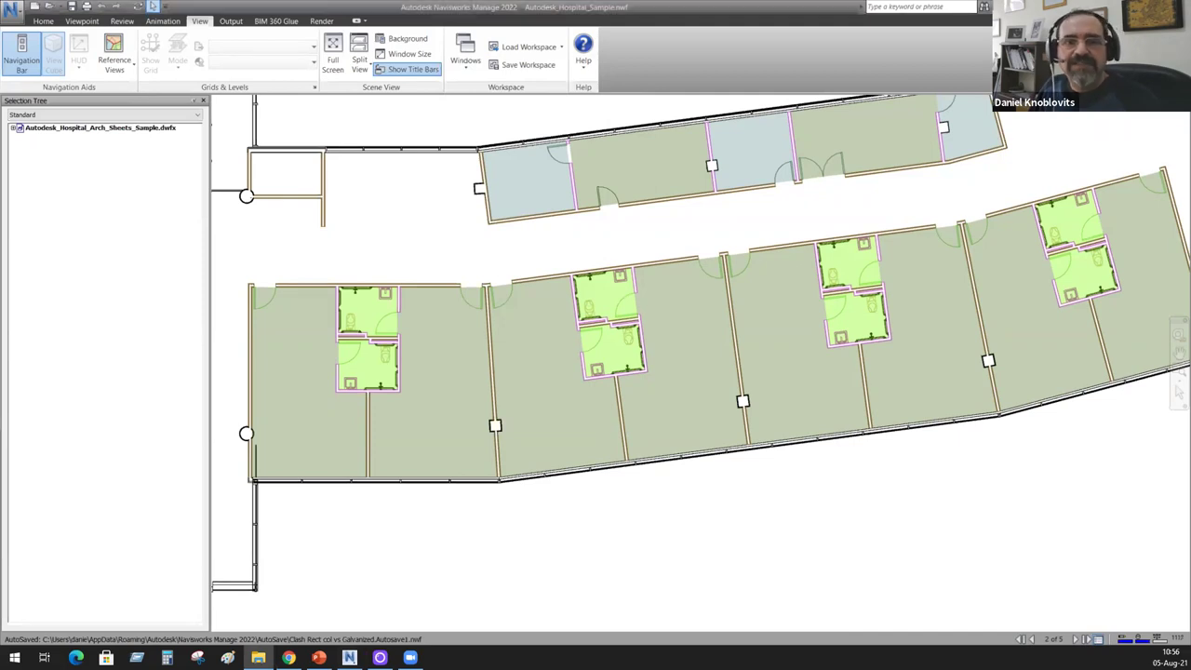
key("ctrl+alt+n")
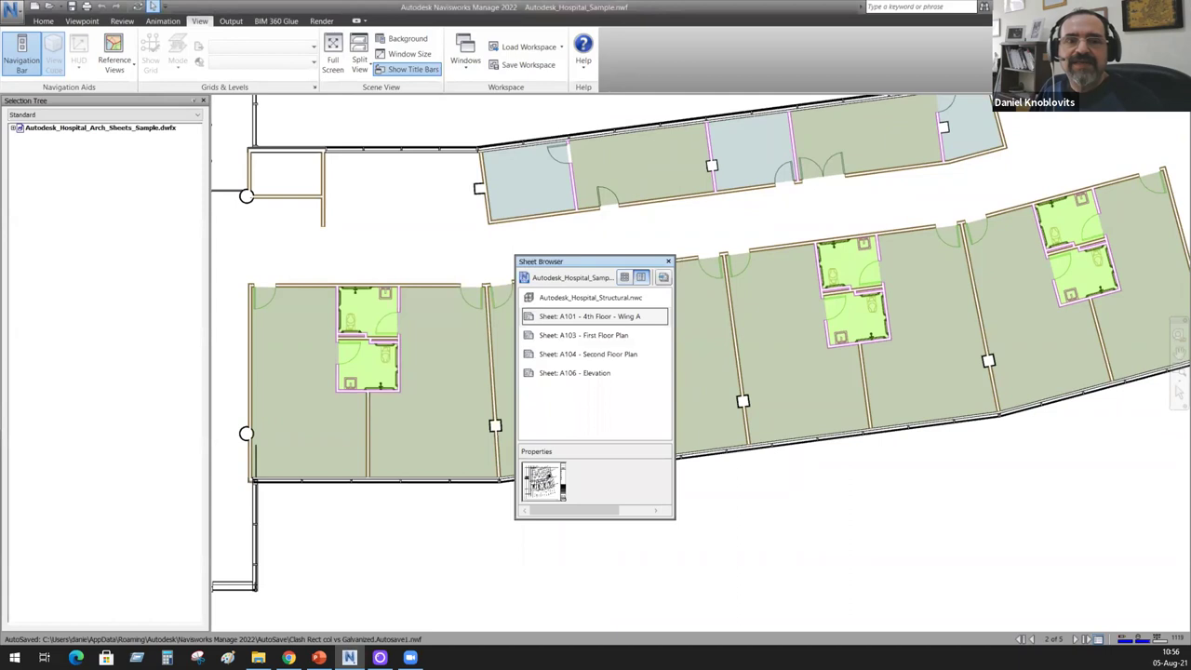
Step: Open the Autodesk_Hospital_Structural.nwc 3D model from the Sheet Browser and highlight its structural and architectural models in turn
double_click(570, 298)
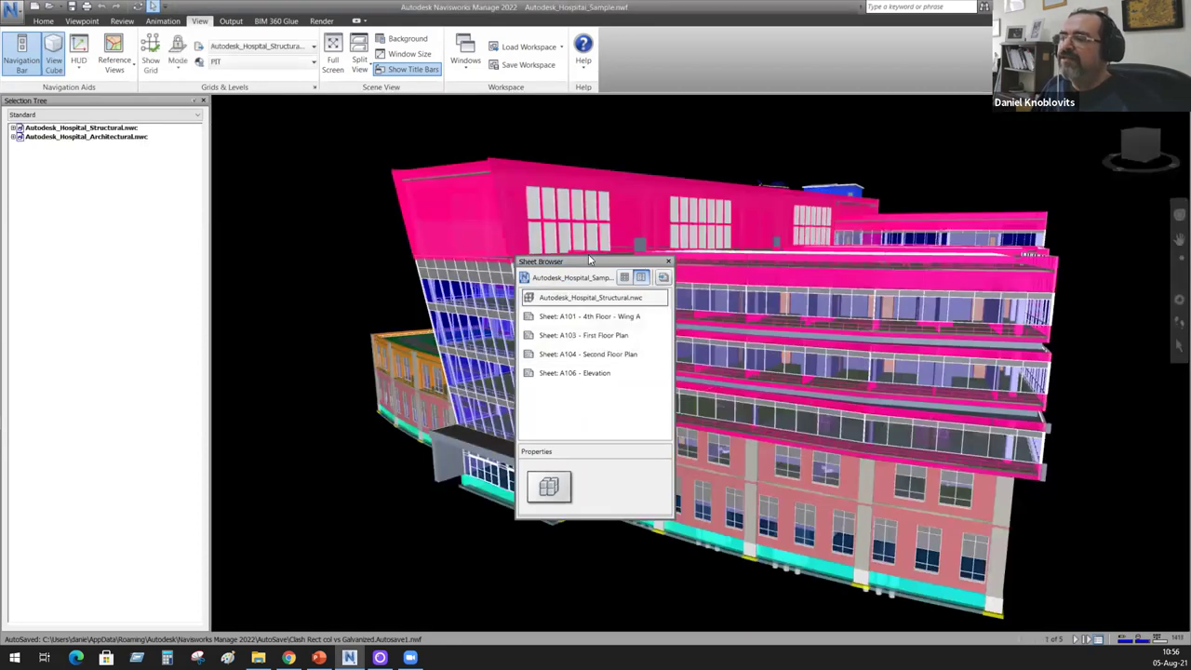
left_click_drag(589, 261, 890, 216)
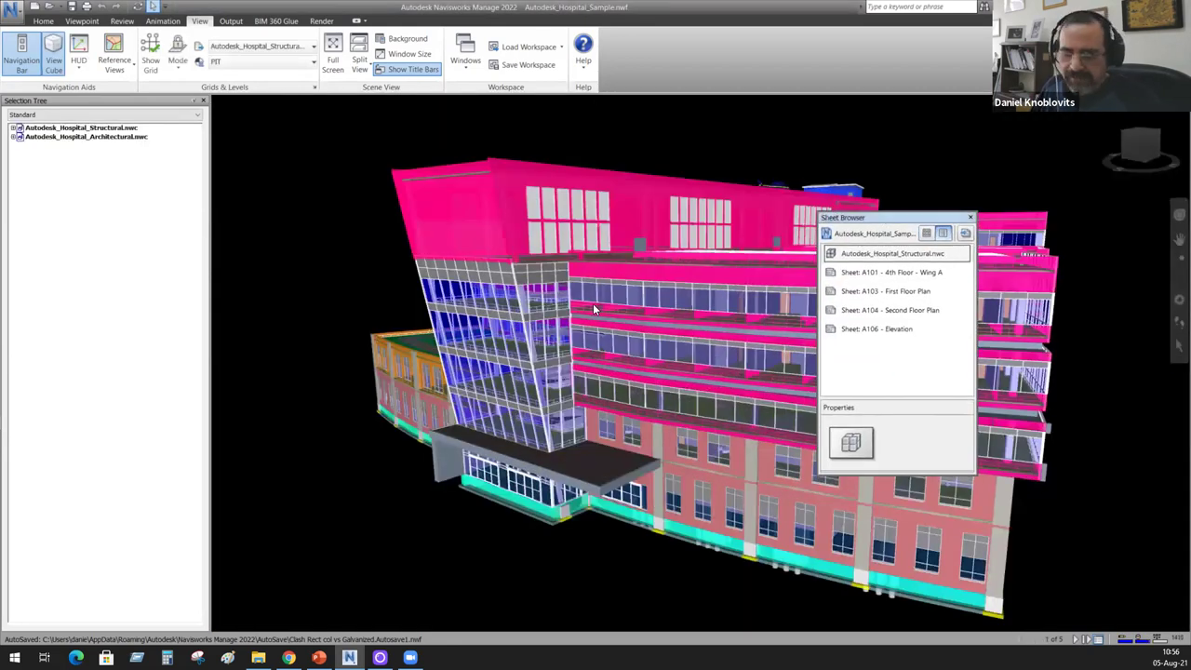
mouse_move(593, 305)
middle_mouse_down("shift")
mouse_move(535, 409)
mouse_move(502, 423)
mouse_move(498, 386)
mouse_move(521, 284)
middle_mouse_up("shift")
left_click(108, 129)
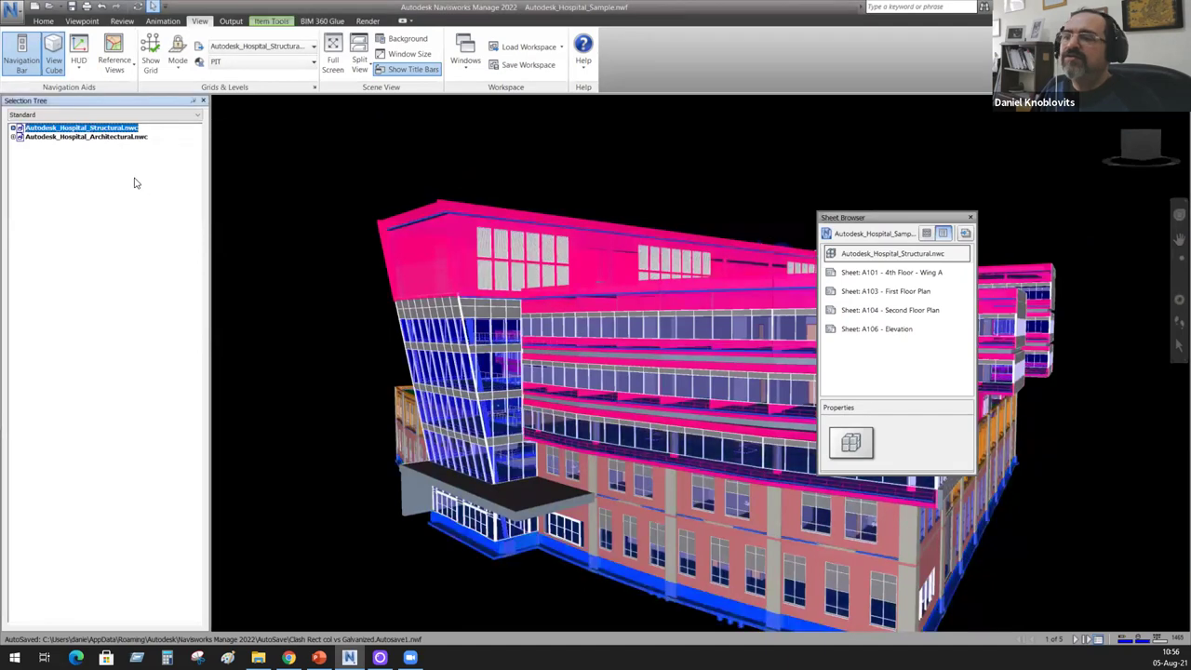
left_click(100, 137)
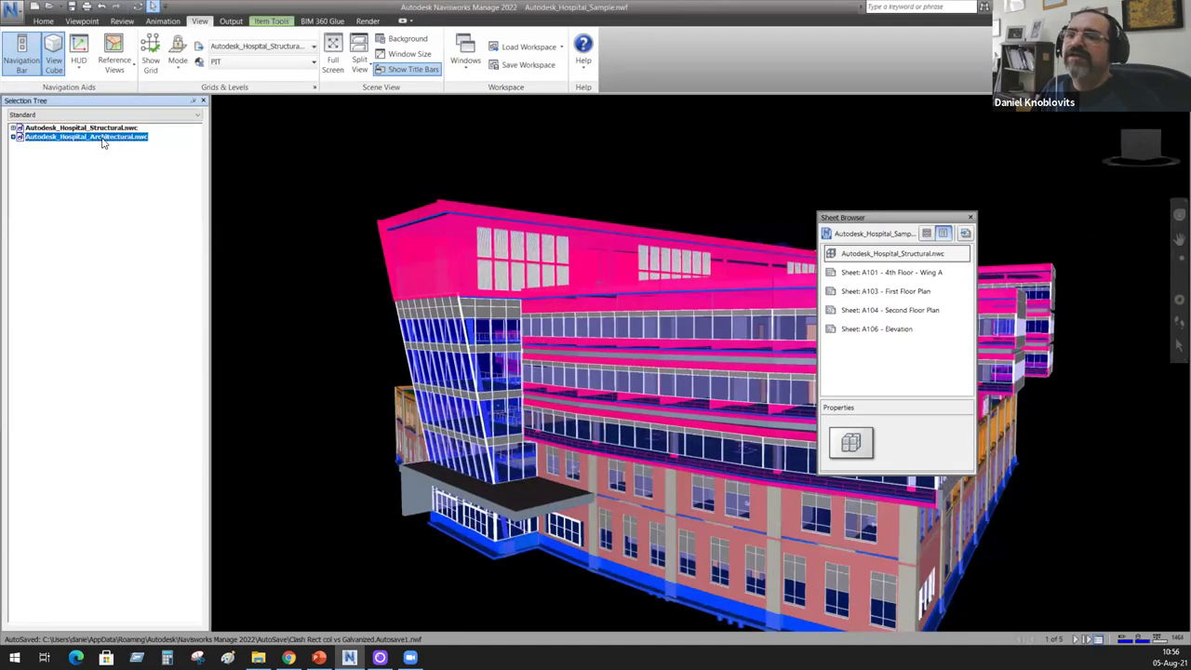
Step: Isolate the Autodesk_Hospital_Structural.nwc model with nothing selected, and unhide all models again
left_click(105, 129)
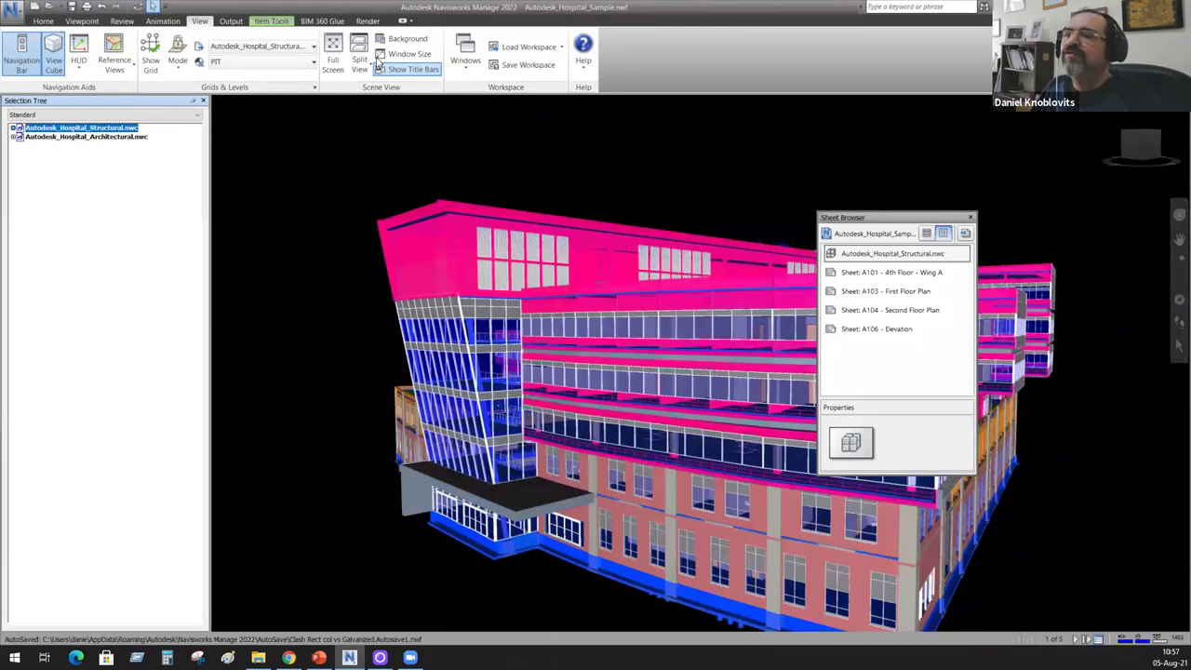
left_click(43, 21)
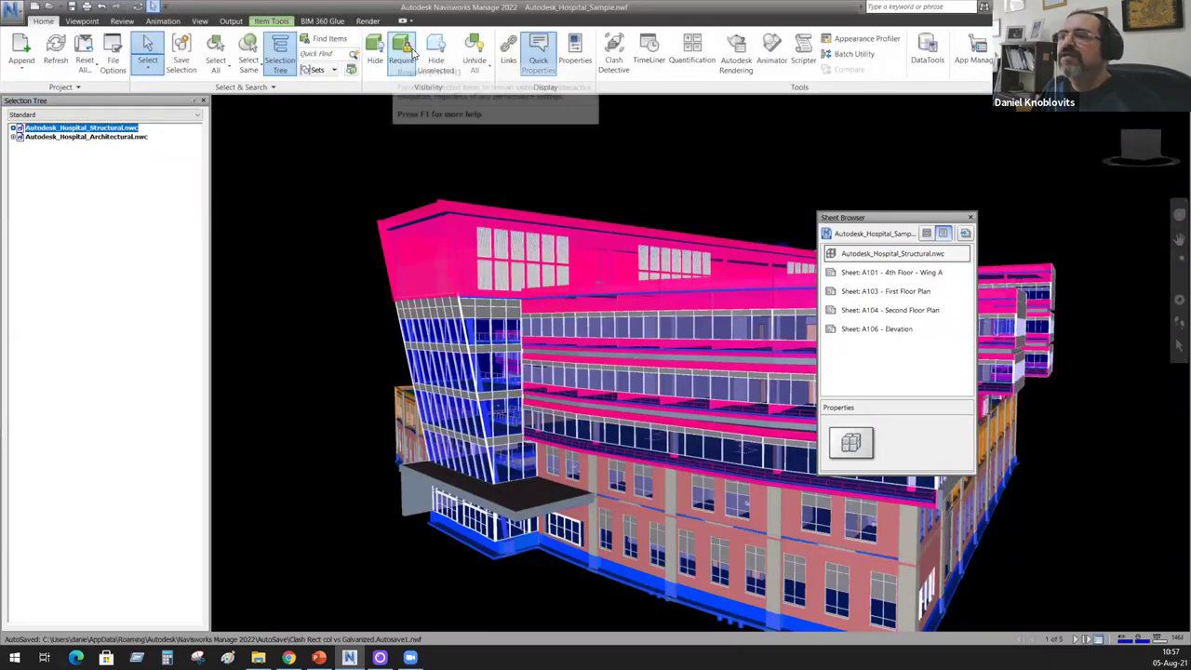
left_click(436, 59)
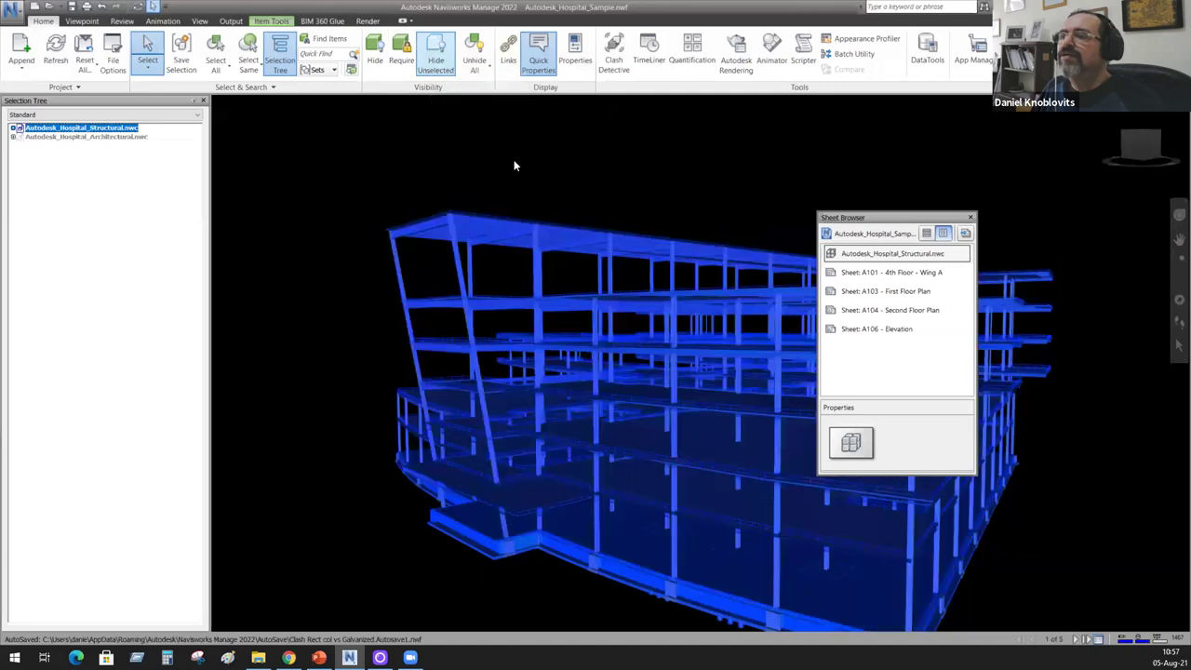
left_click(556, 164)
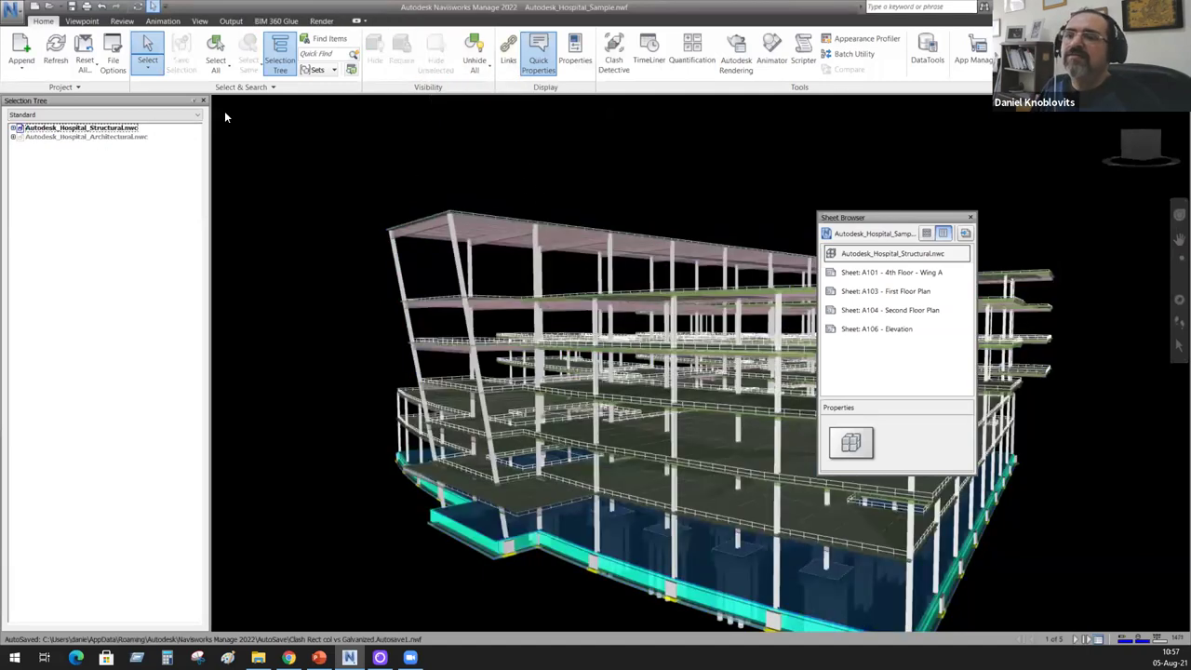
left_click(475, 60)
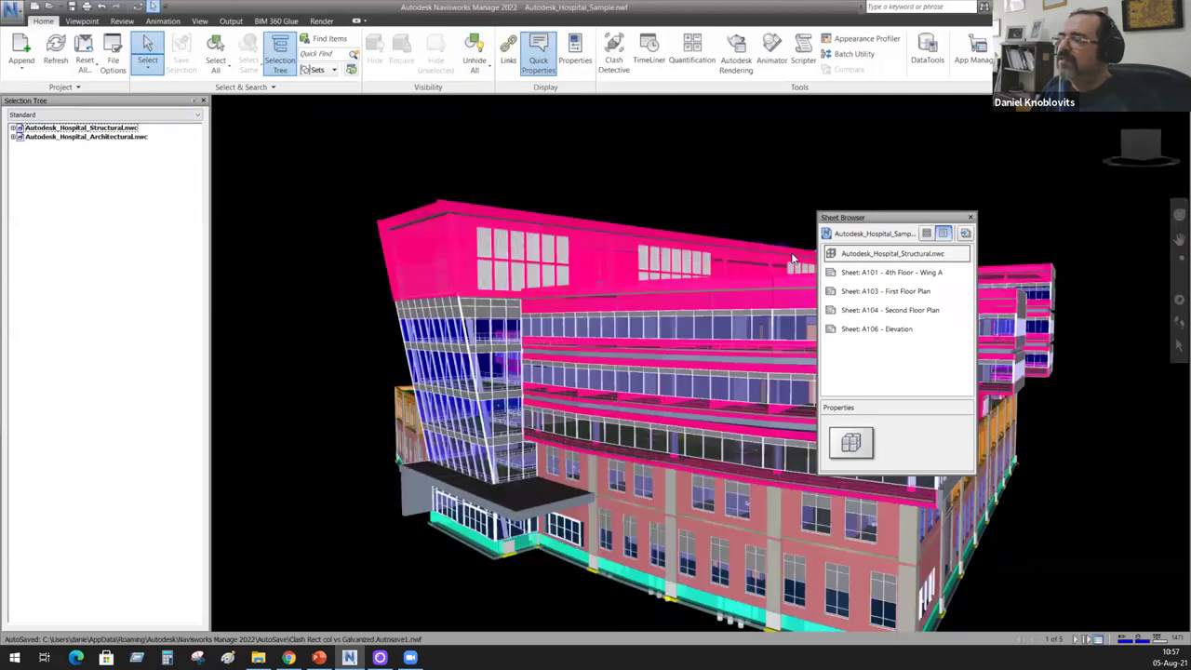
Step: Browse through sheets A101 - 4th Floor - Wing A, A103 - First Floor Plan, A104 - Second Floor Plan and A106 - Elevation
left_click_drag(879, 219, 555, 191)
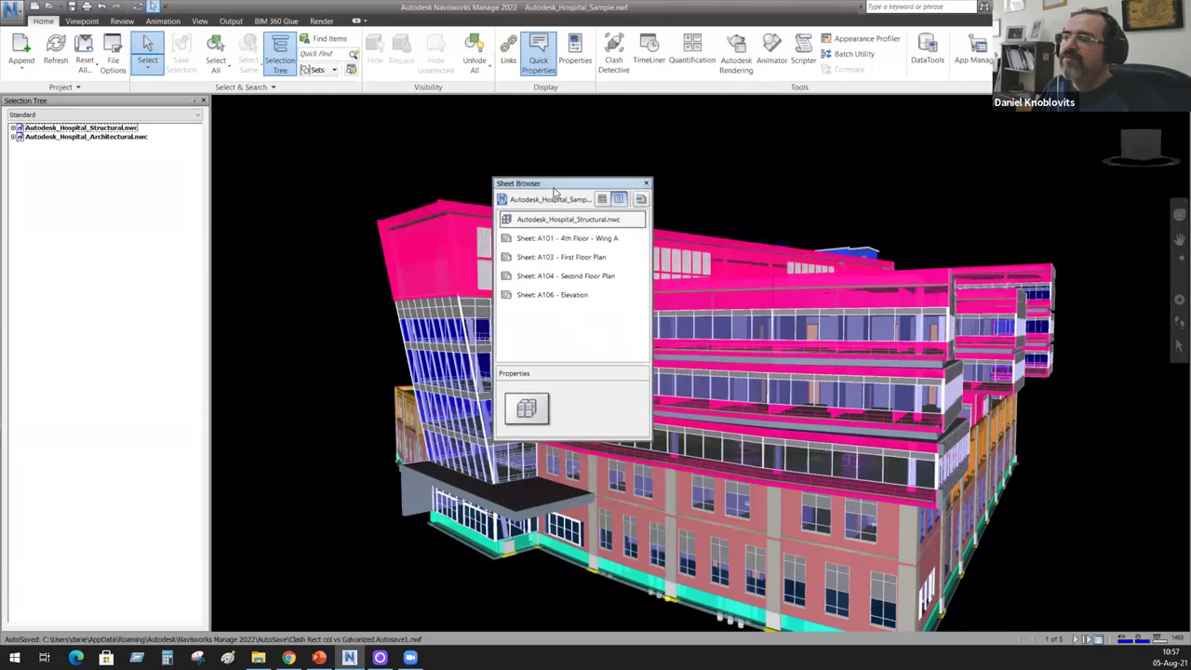
double_click(541, 244)
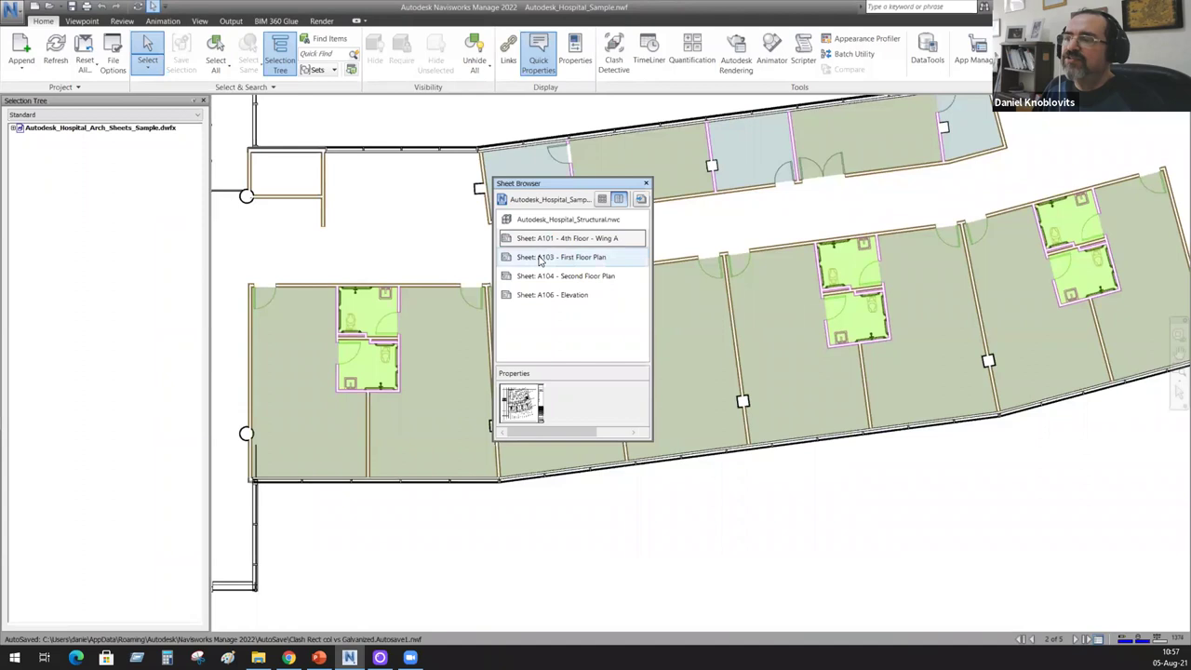
left_click(541, 258)
double_click(540, 258)
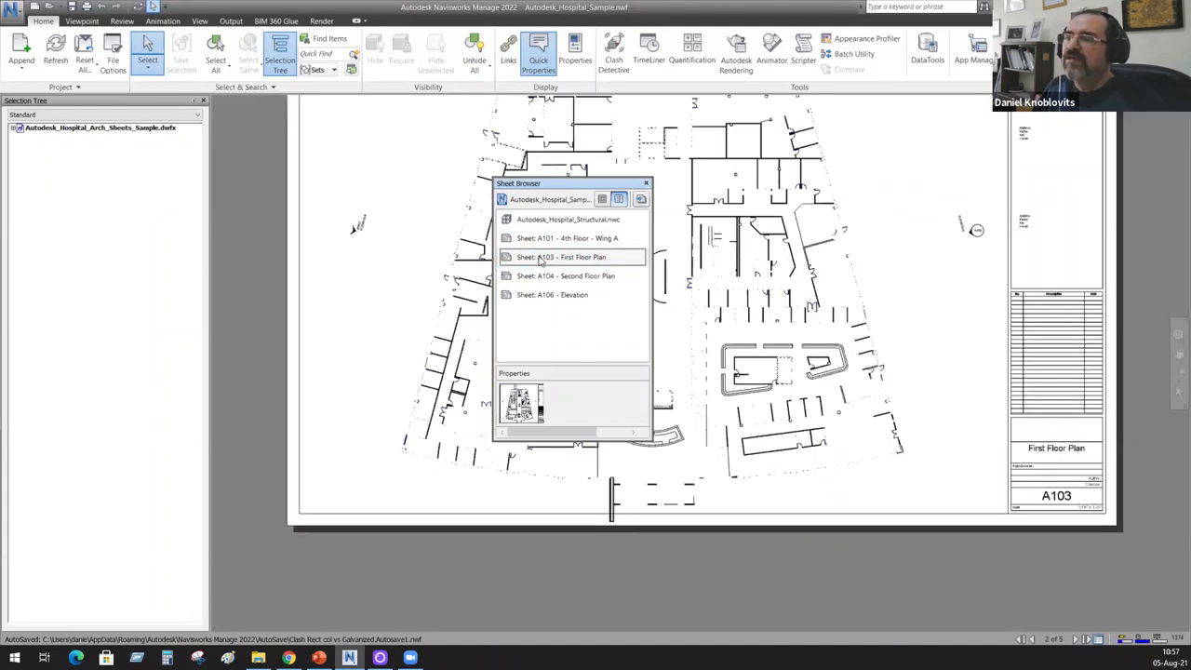
left_click_drag(570, 185, 984, 158)
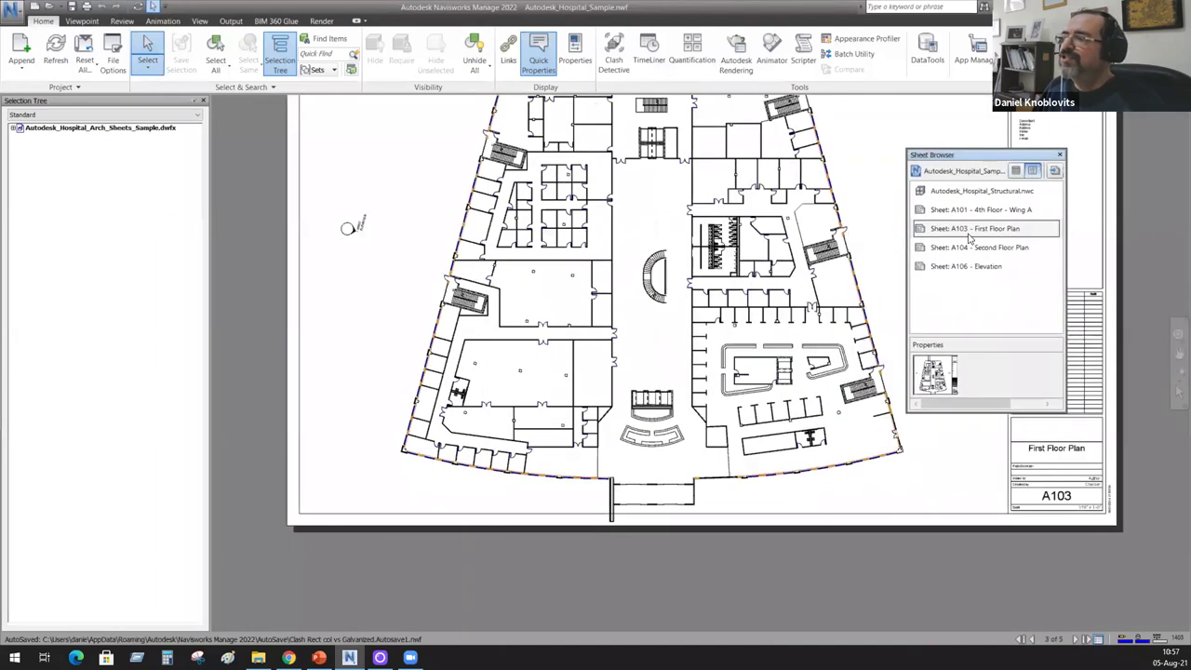
left_click(959, 247)
double_click(959, 247)
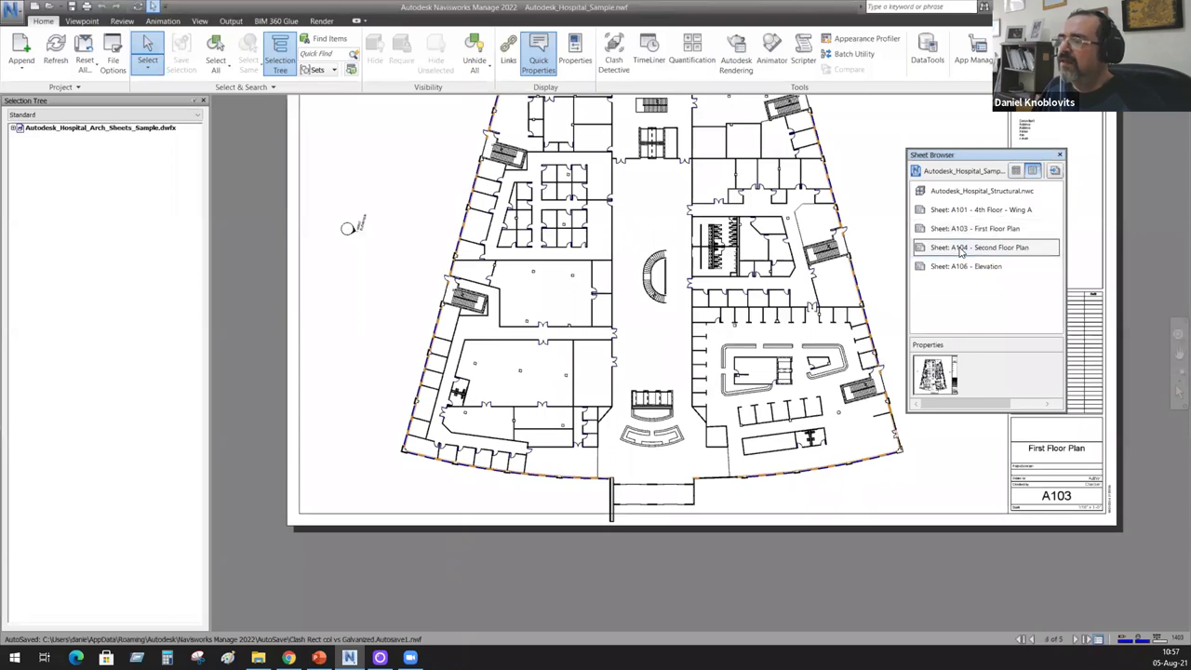
double_click(954, 267)
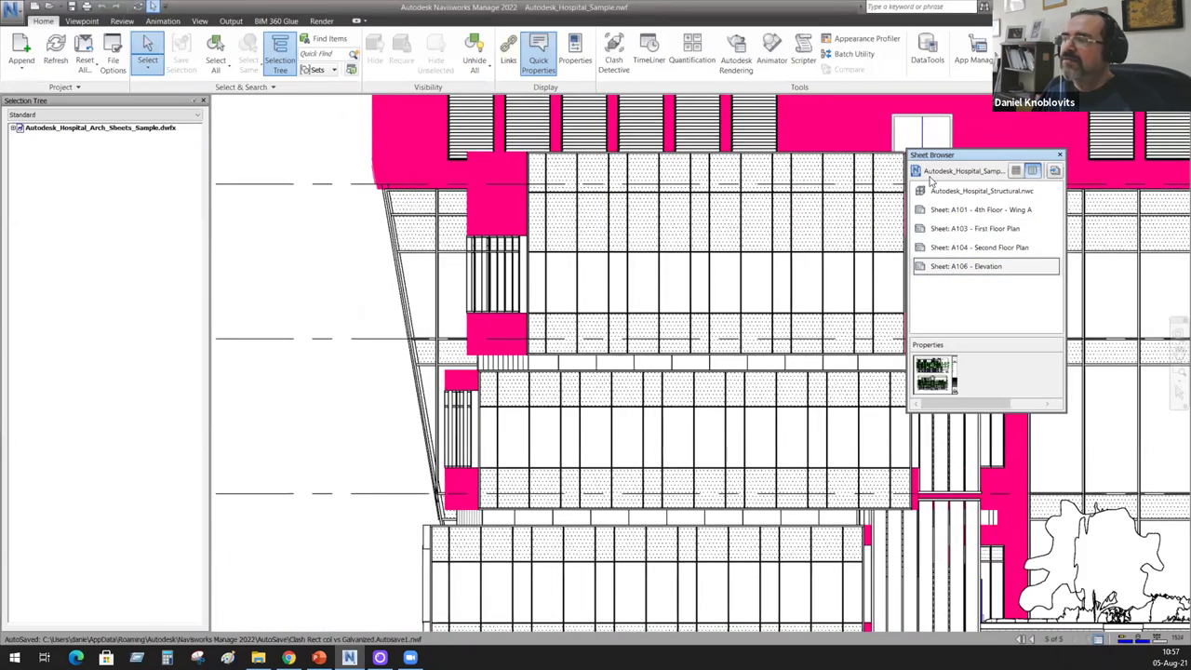
Step: Return to sheet A101 - 4th Floor - Wing A and select a Single-Flush door, a Rectangular Mullion and a wall-mounted sink in turn
left_click(951, 209)
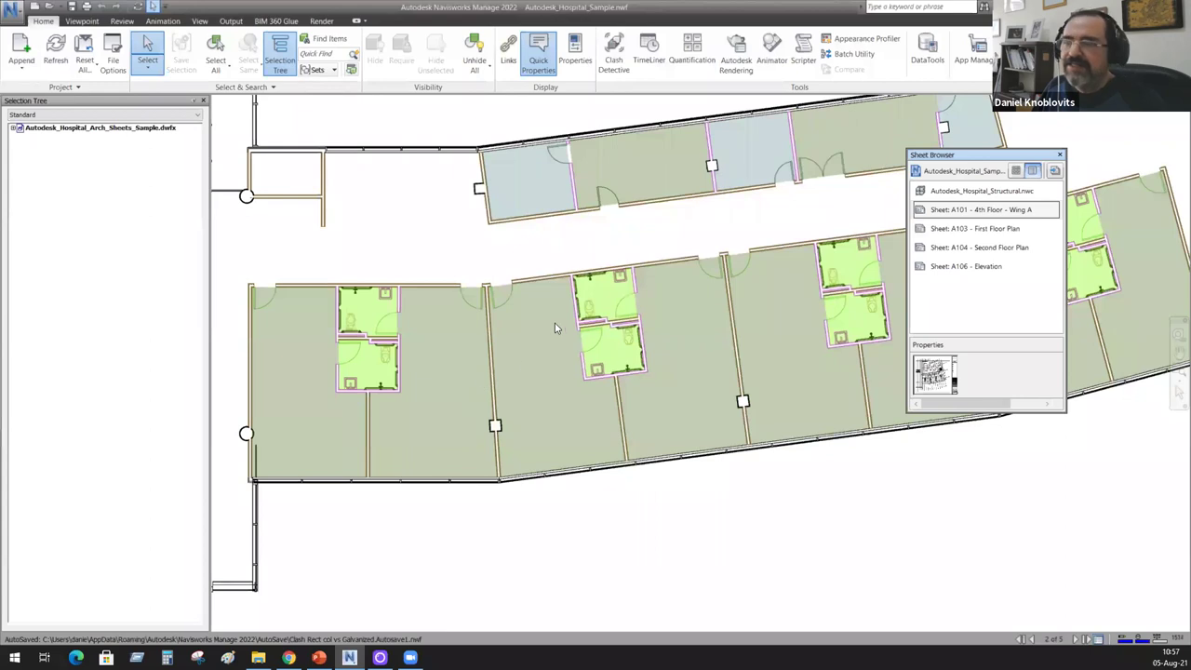
left_click(629, 320)
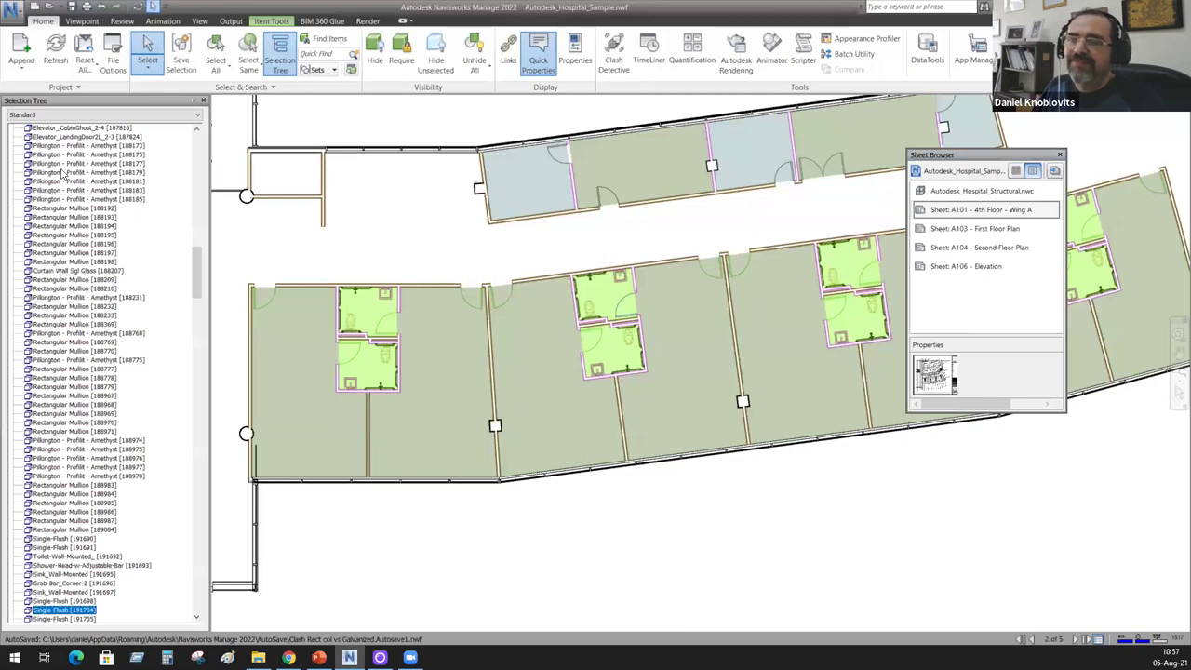
left_click_drag(198, 259, 199, 284)
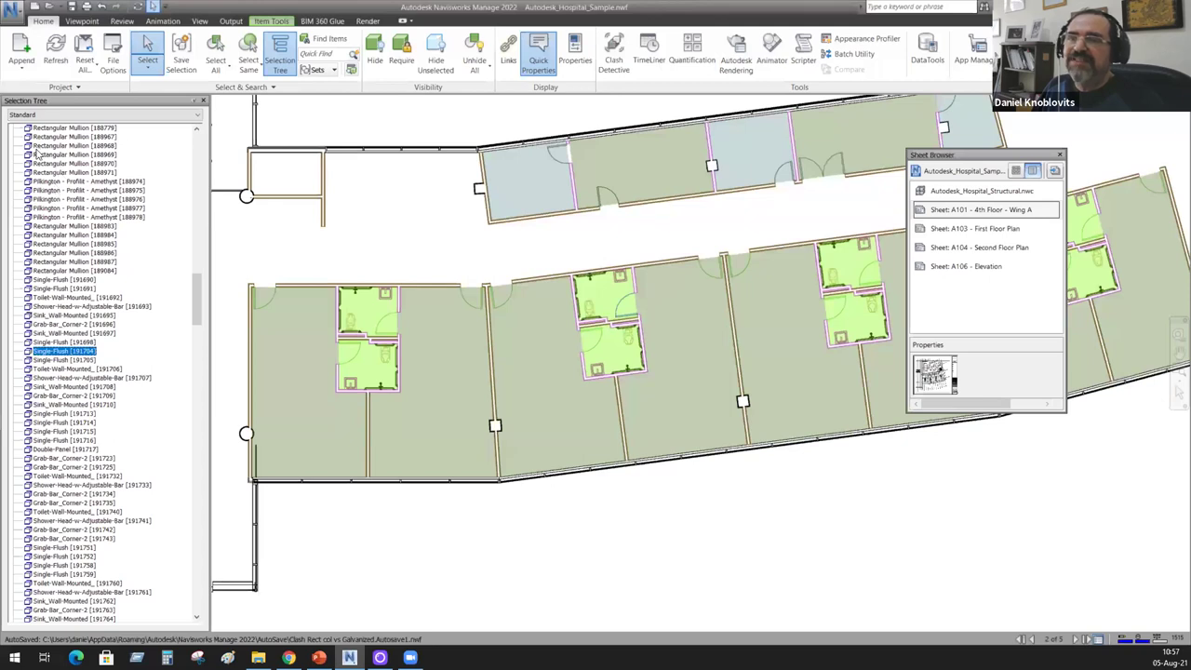
left_click(61, 227)
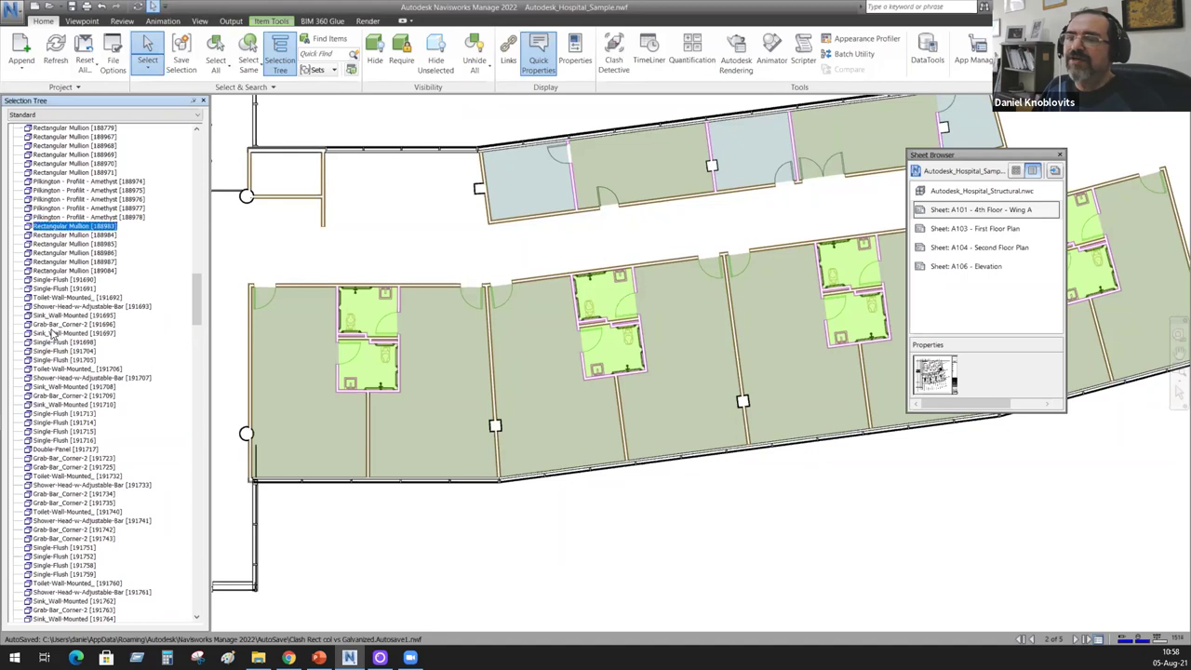
left_click(109, 332)
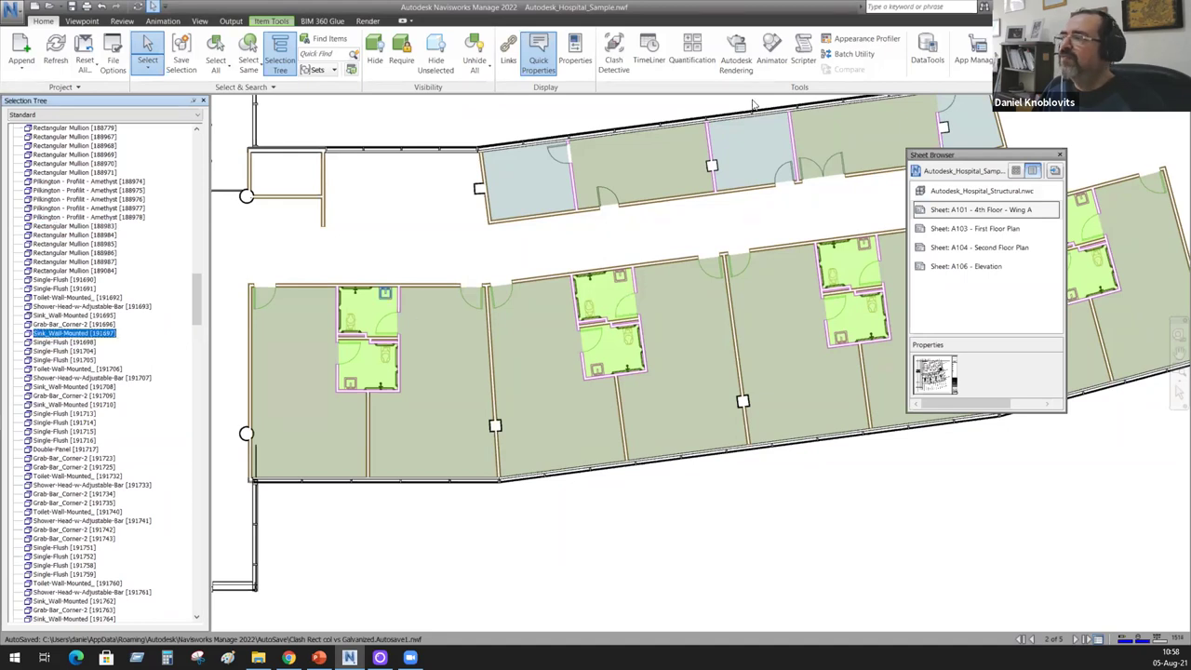
Step: Reopen the hospital 3D model, isolate Autodesk_Hospital_Architectural.nwc with nothing selected, and unhide all models again
double_click(947, 193)
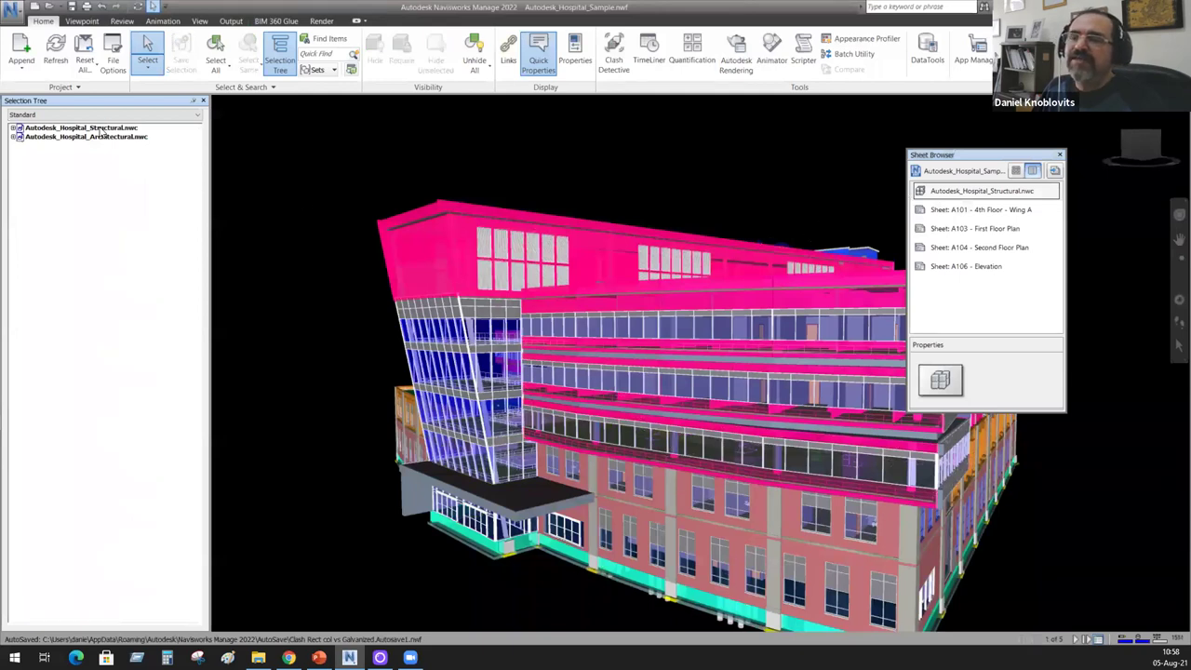
left_click_drag(979, 160, 896, 148)
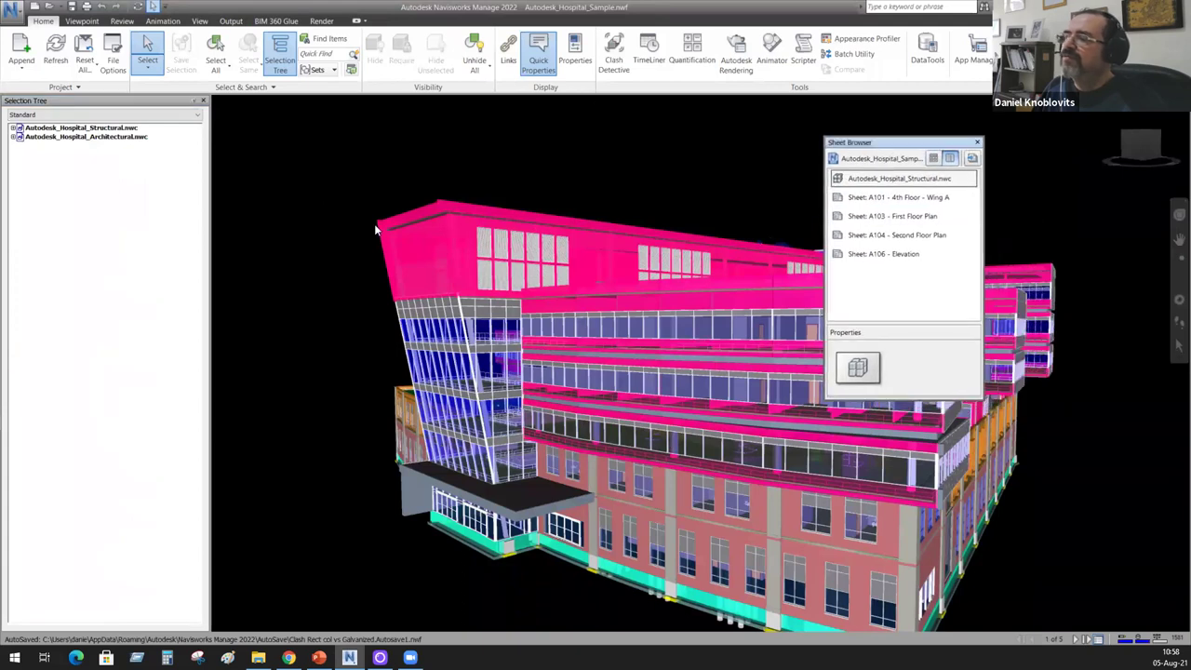
left_click(52, 138)
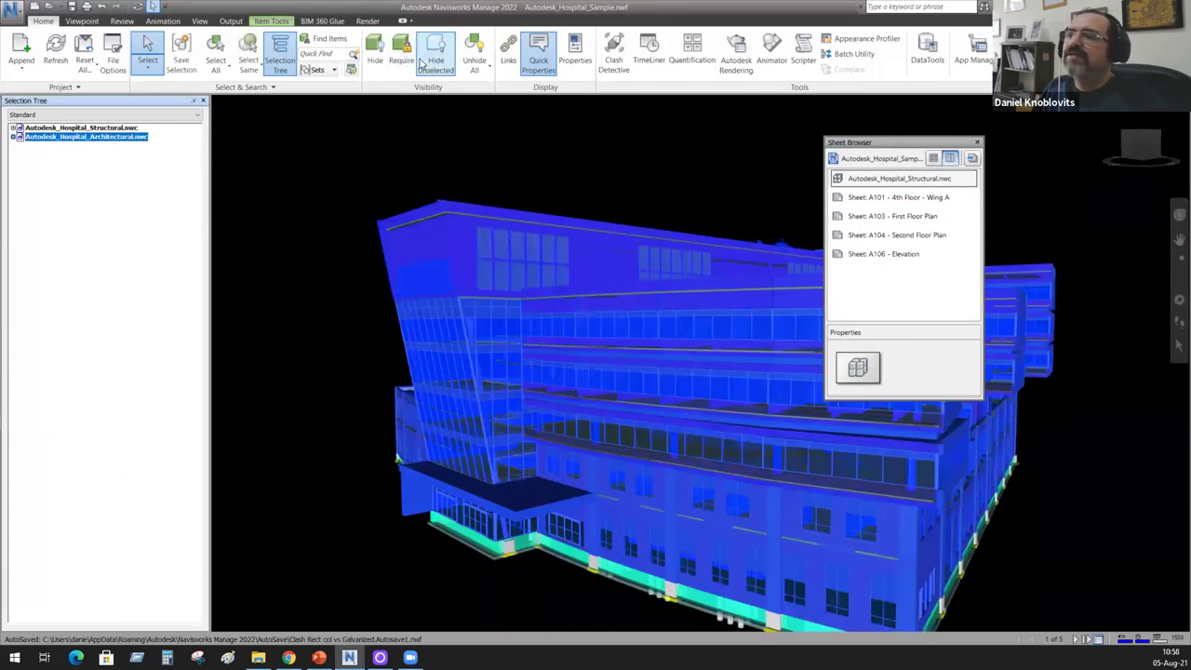
left_click(435, 62)
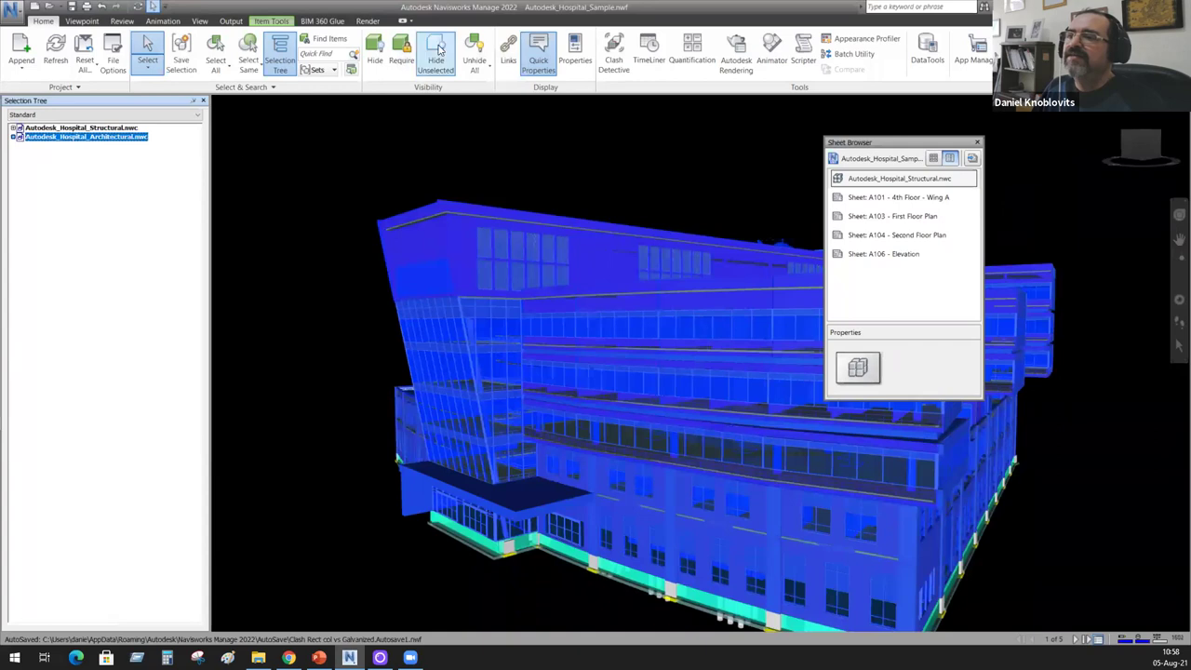
left_click(503, 158)
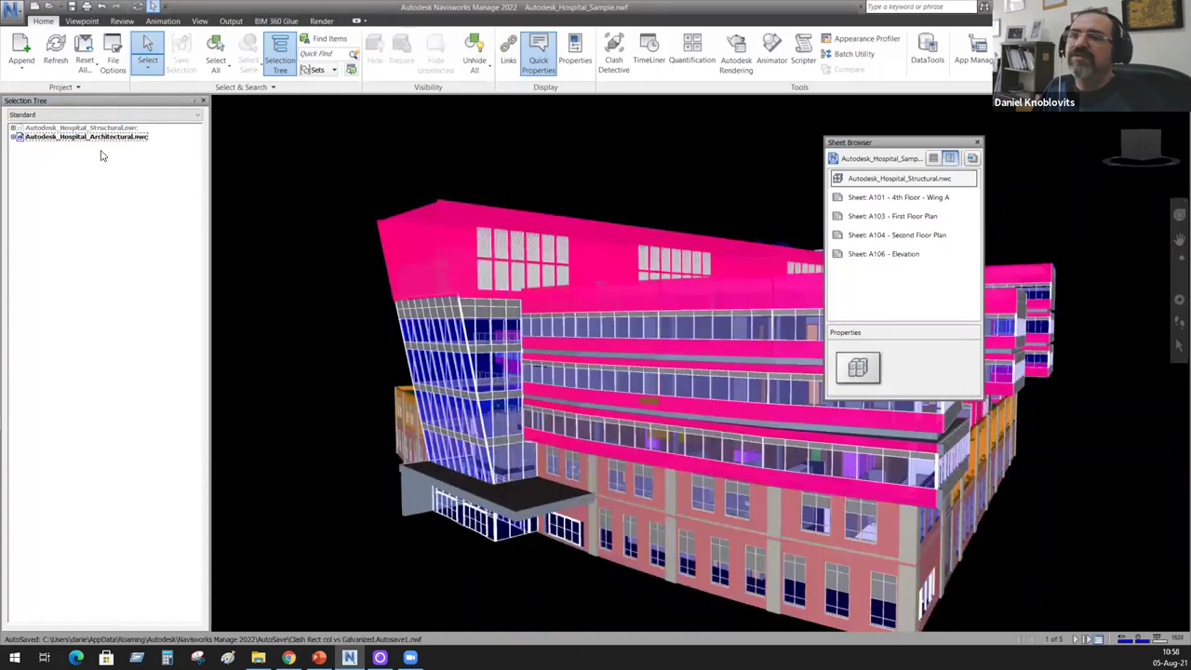
left_click(477, 54)
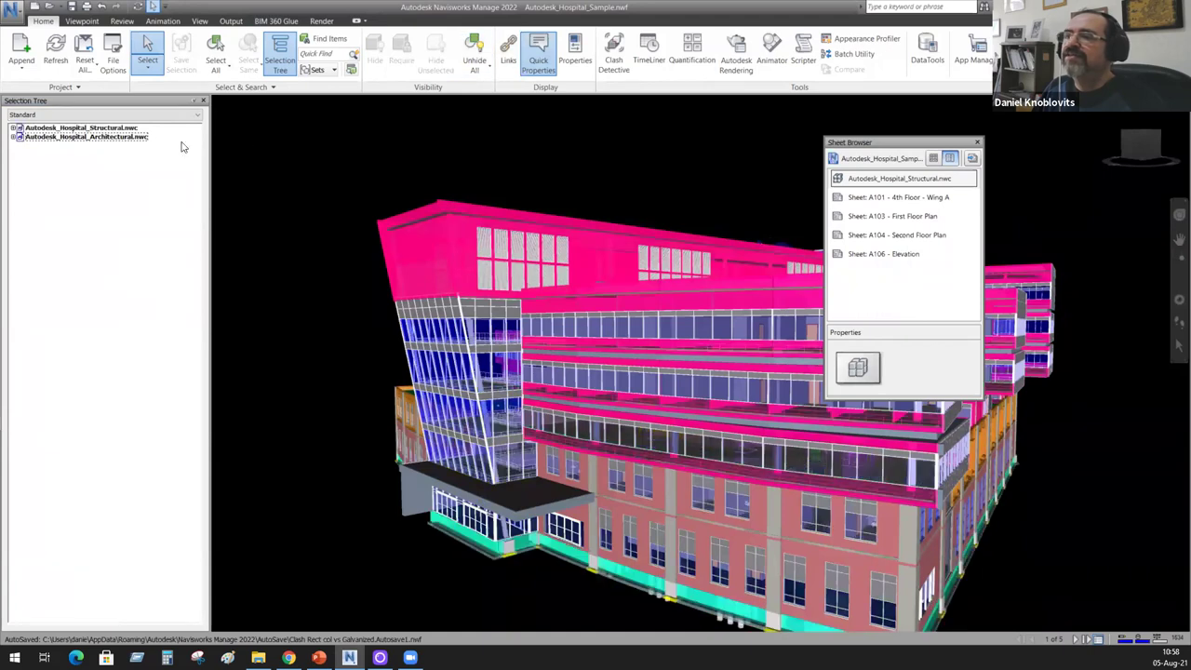
Step: Hide everything except the Autodesk_Hospital_Structural.nwc model and clear the selection
left_click(74, 131)
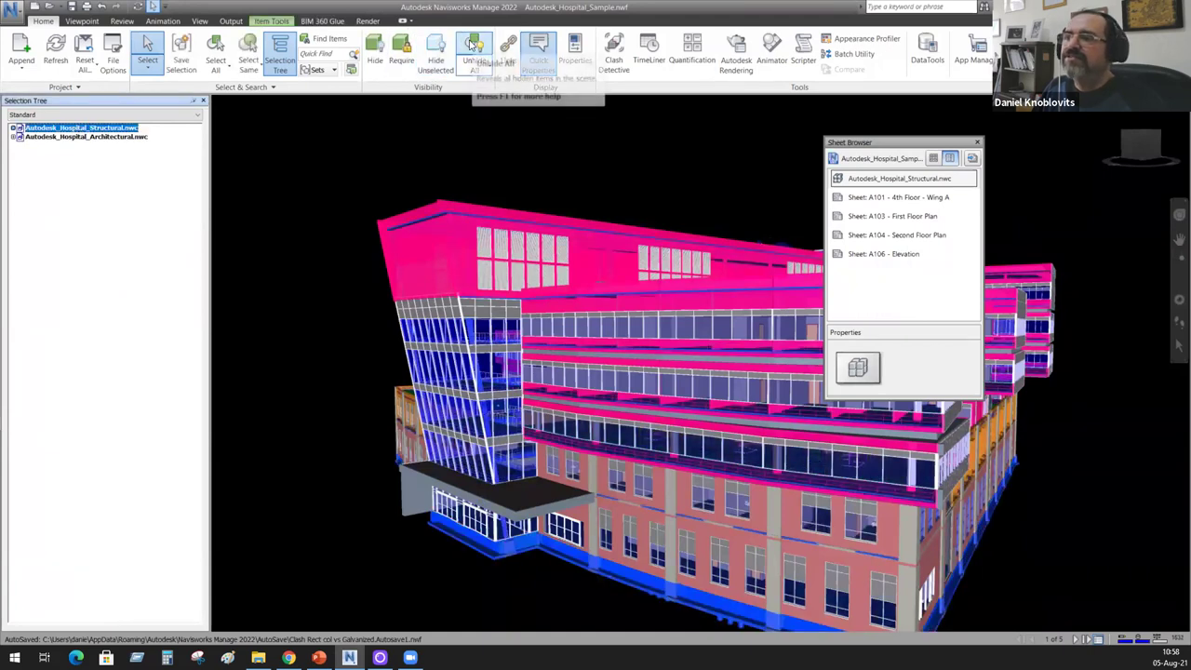
left_click(436, 59)
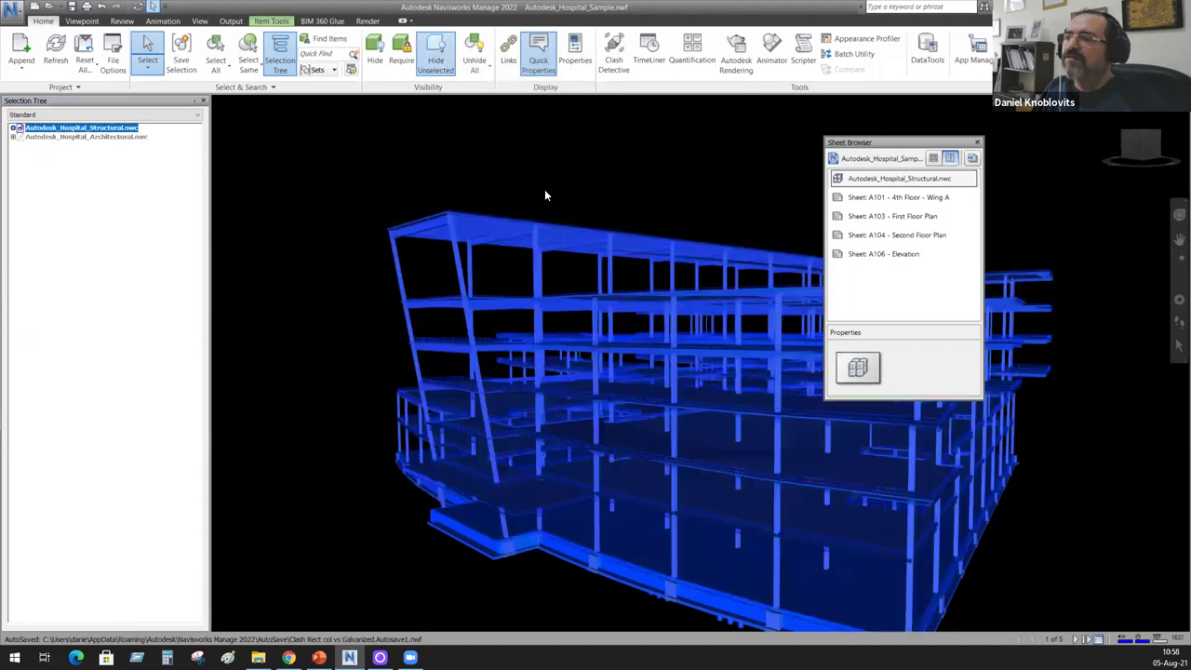
left_click(553, 173)
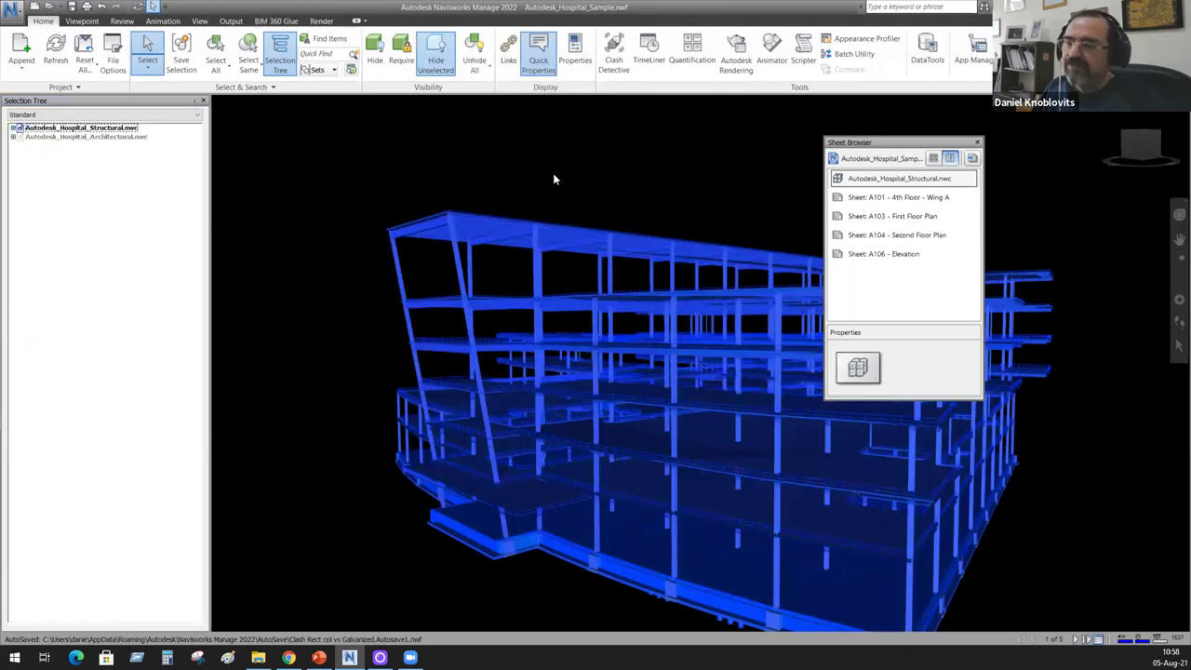
middle_click_drag(552, 169, 537, 195)
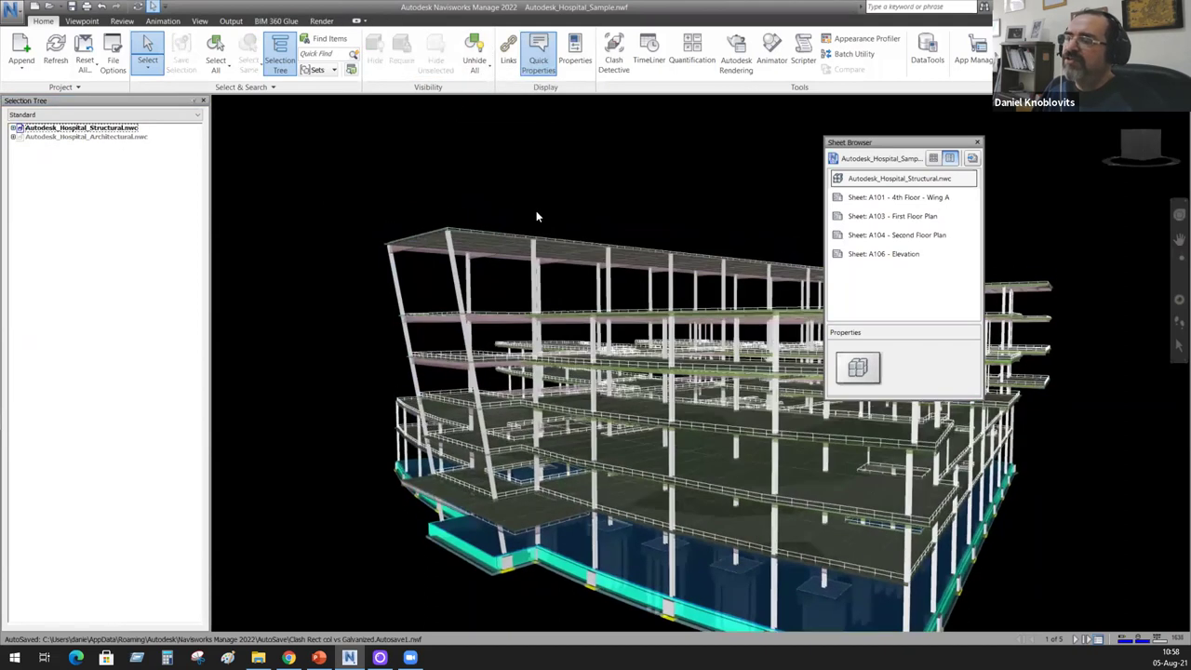
Step: Select the upper slanted W14X145 column at the building's front corner and review its material, Revit material, element ID, element and base level properties
left_click(455, 269)
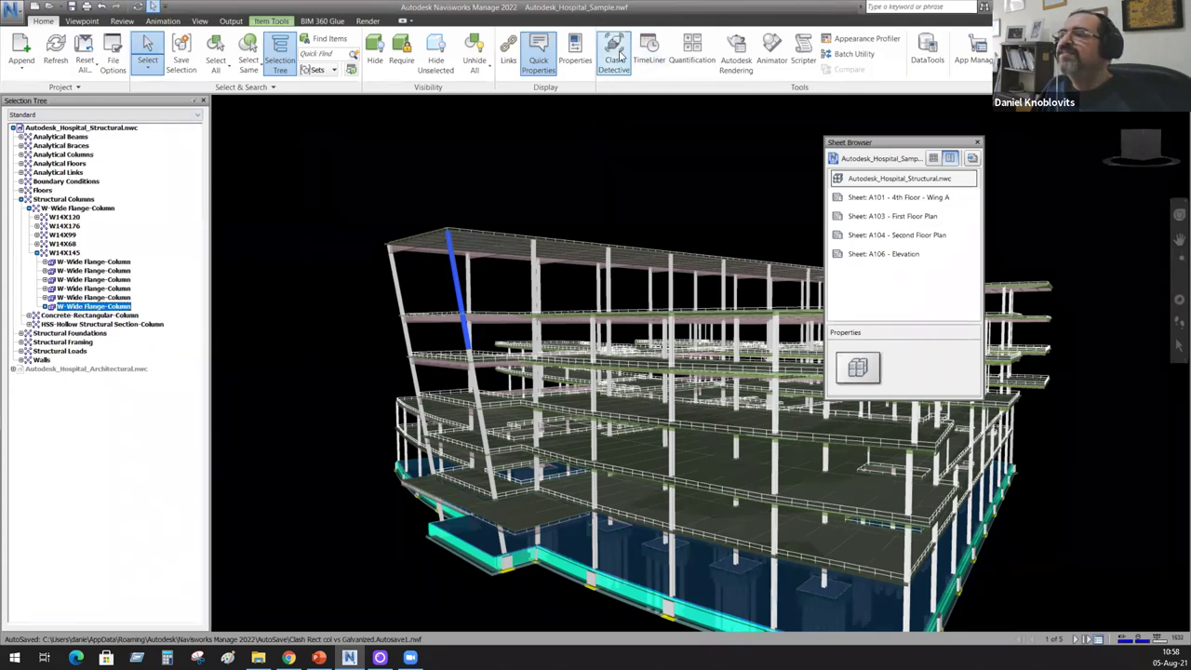
left_click(575, 57)
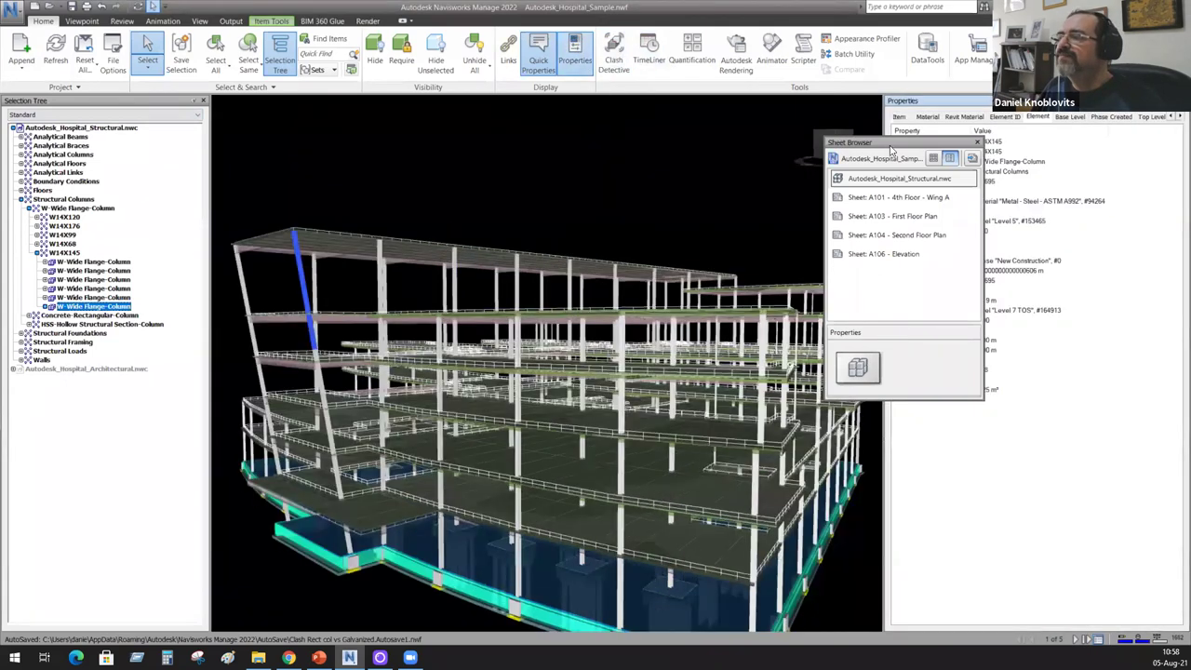
left_click_drag(945, 149, 424, 128)
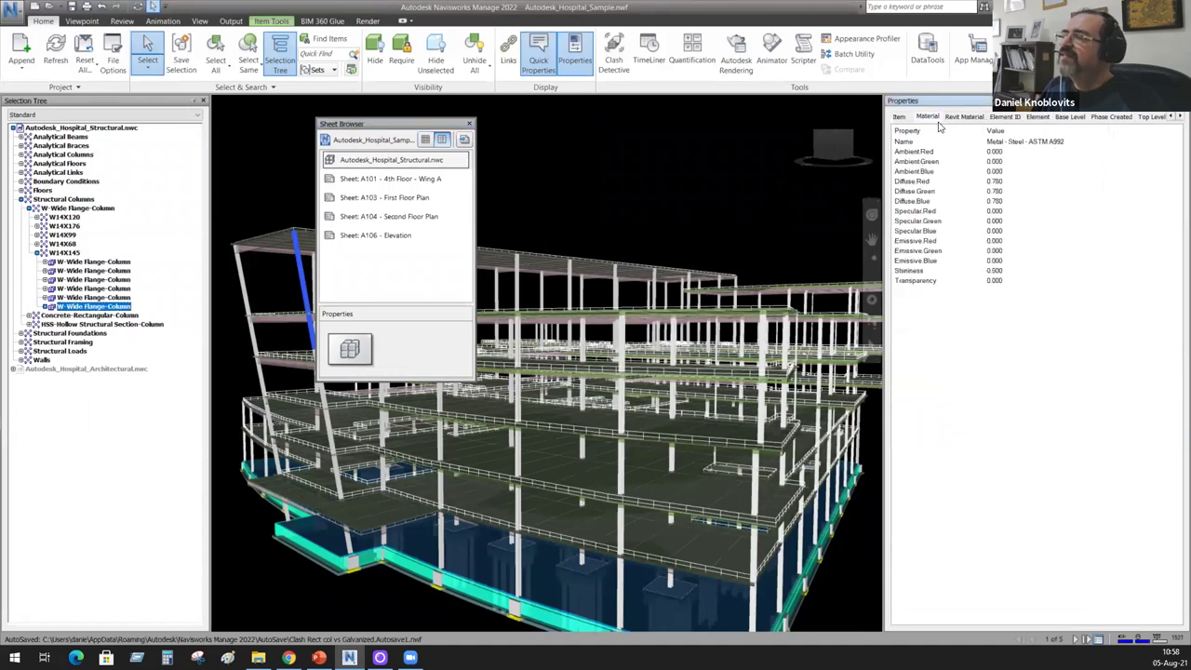
left_click(959, 118)
left_click(1004, 118)
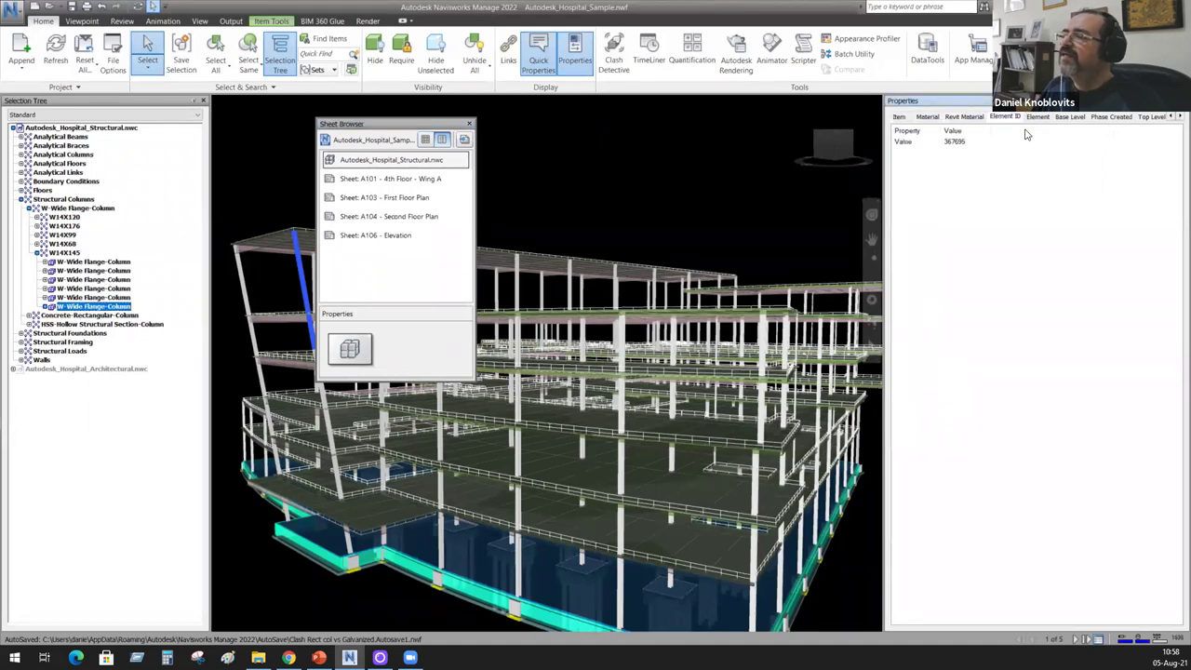
left_click(1038, 118)
left_click(1070, 119)
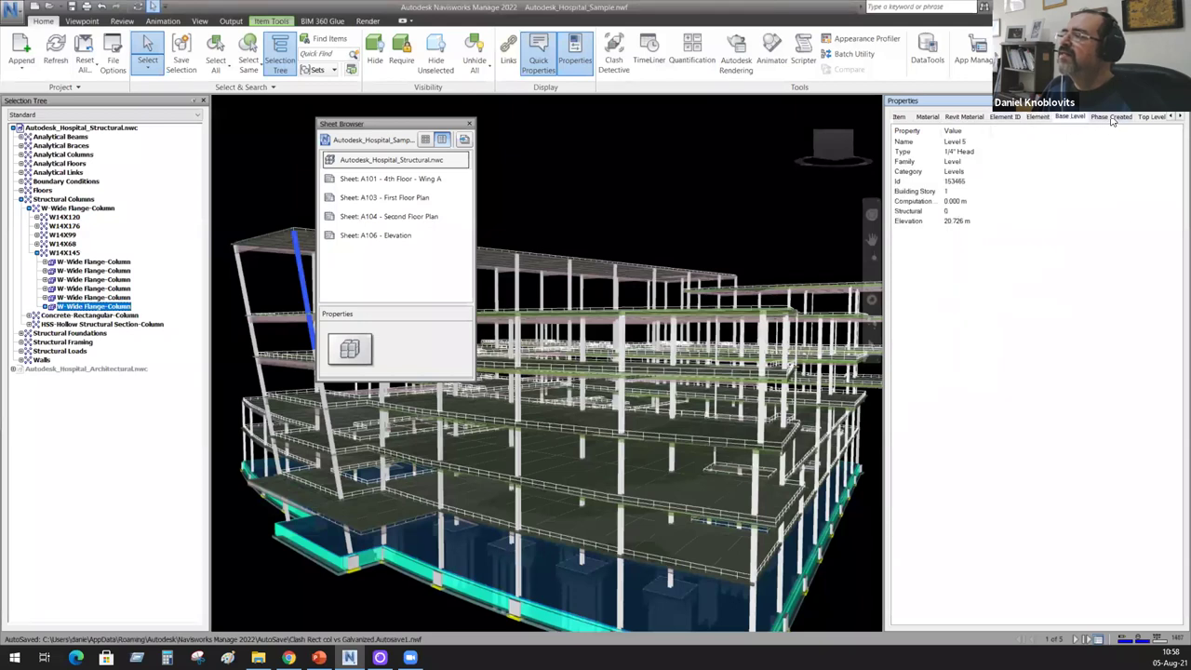
Step: Examine the selected column's Phase Created and Parameters properties, browsing through the remaining property categories
left_click(1112, 118)
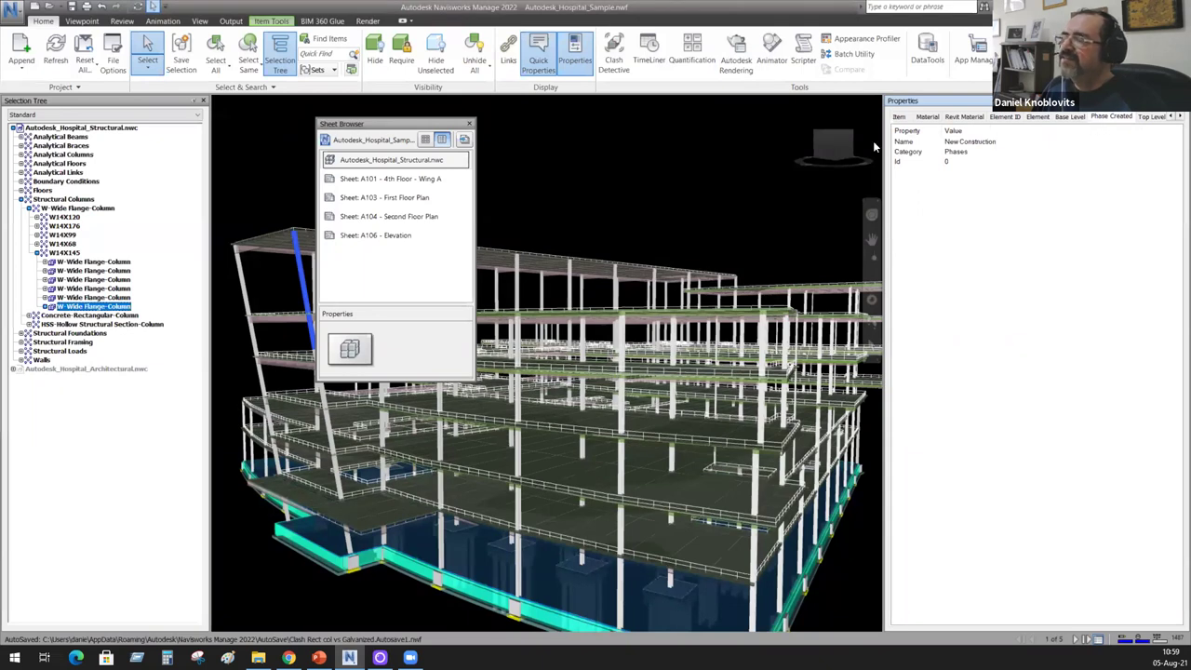
left_click(1178, 117)
left_click(1178, 116)
left_click(1178, 116)
left_click(1177, 116)
left_click(1177, 116)
left_click(1178, 116)
left_click(1177, 117)
left_click(1177, 116)
left_click(1177, 116)
left_click(1178, 117)
left_click(1177, 116)
left_click(1178, 117)
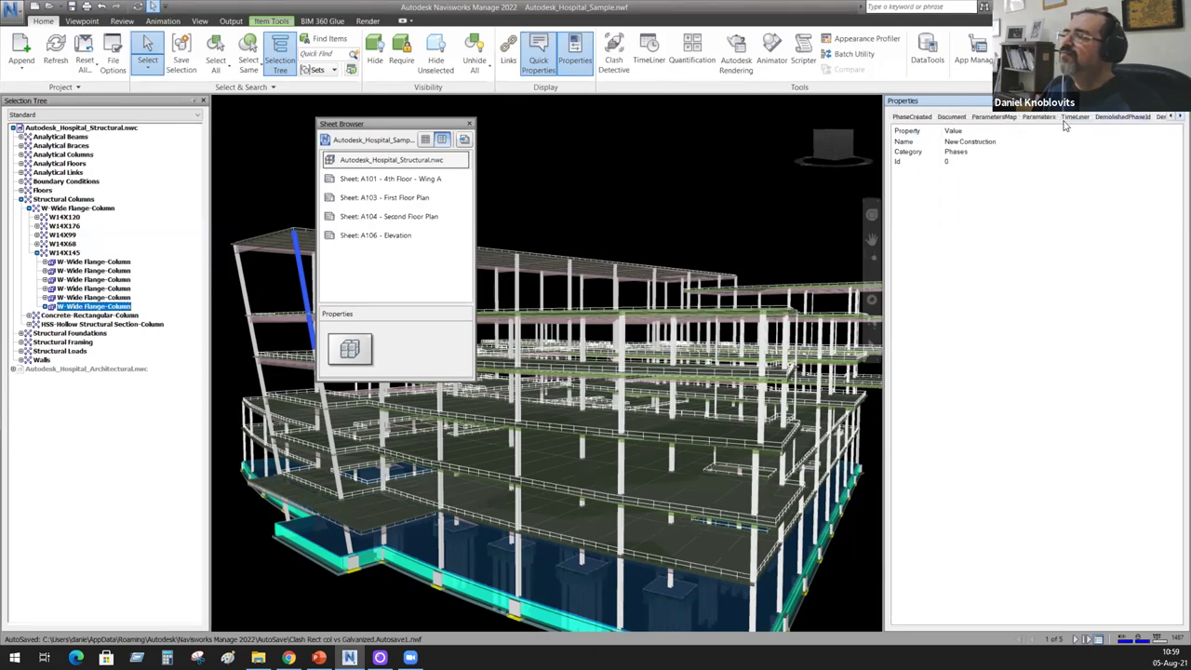
left_click(1041, 118)
left_click(1178, 117)
left_click(1178, 116)
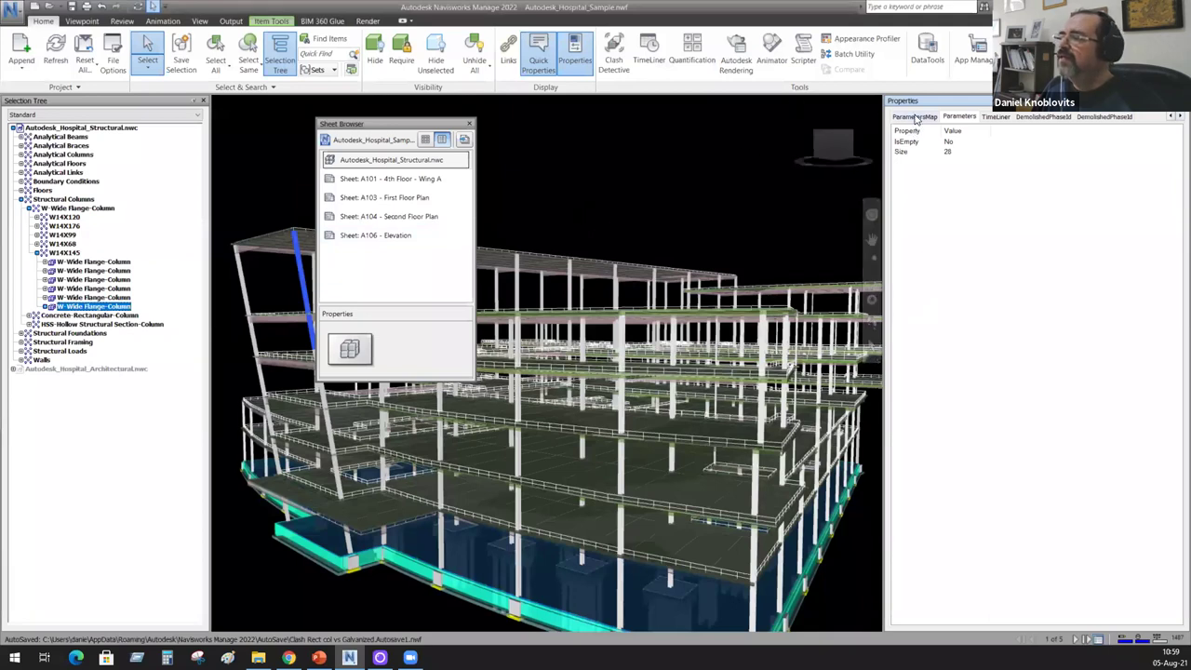
Step: Return to the column's general Item properties and highlight its GUID entry
left_click(1172, 118)
left_click(1171, 117)
left_click(1172, 117)
left_click(1172, 117)
left_click(1172, 118)
left_click(1171, 118)
left_click(1172, 117)
left_click(1171, 117)
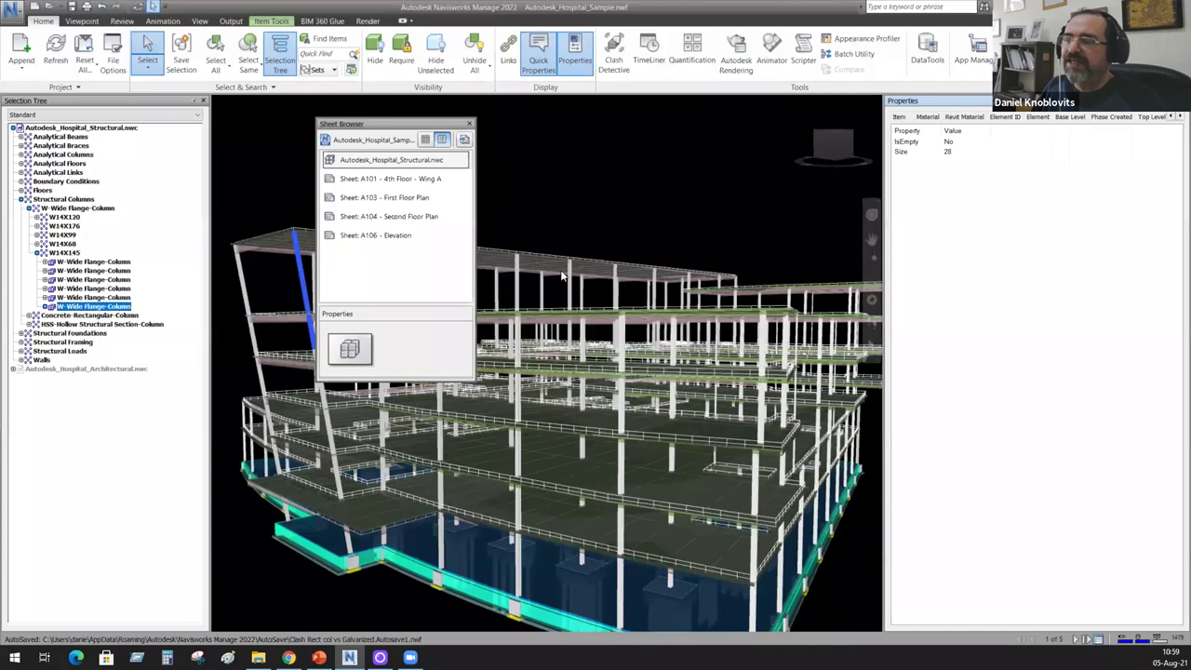
left_click(903, 118)
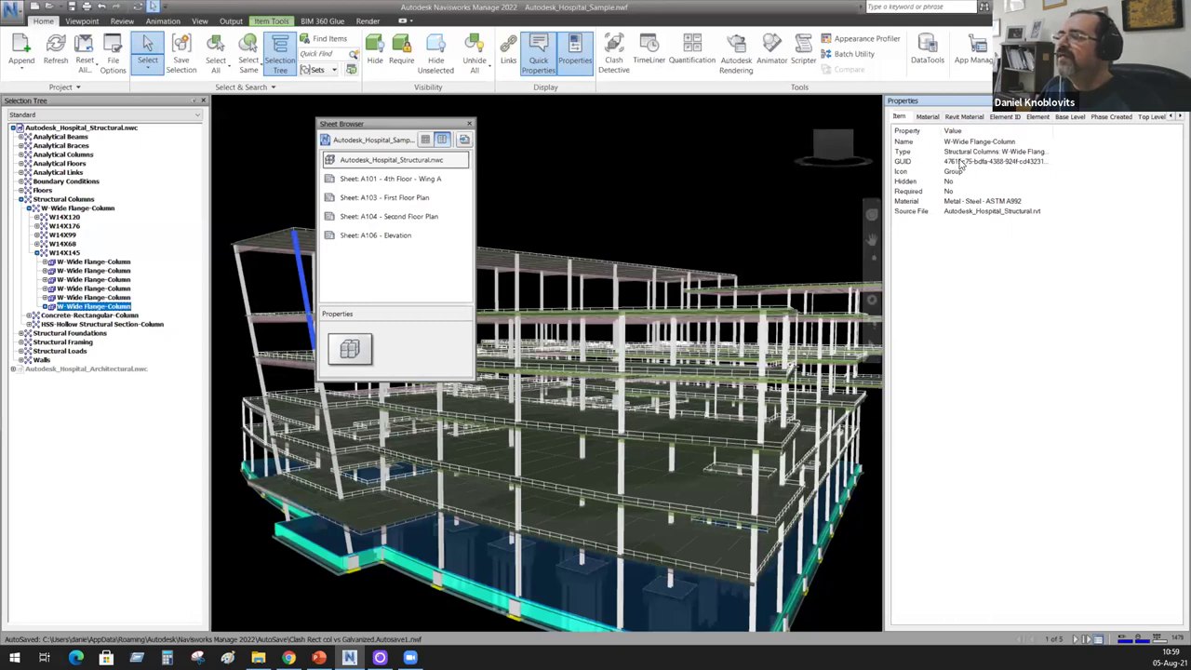
left_click(903, 162)
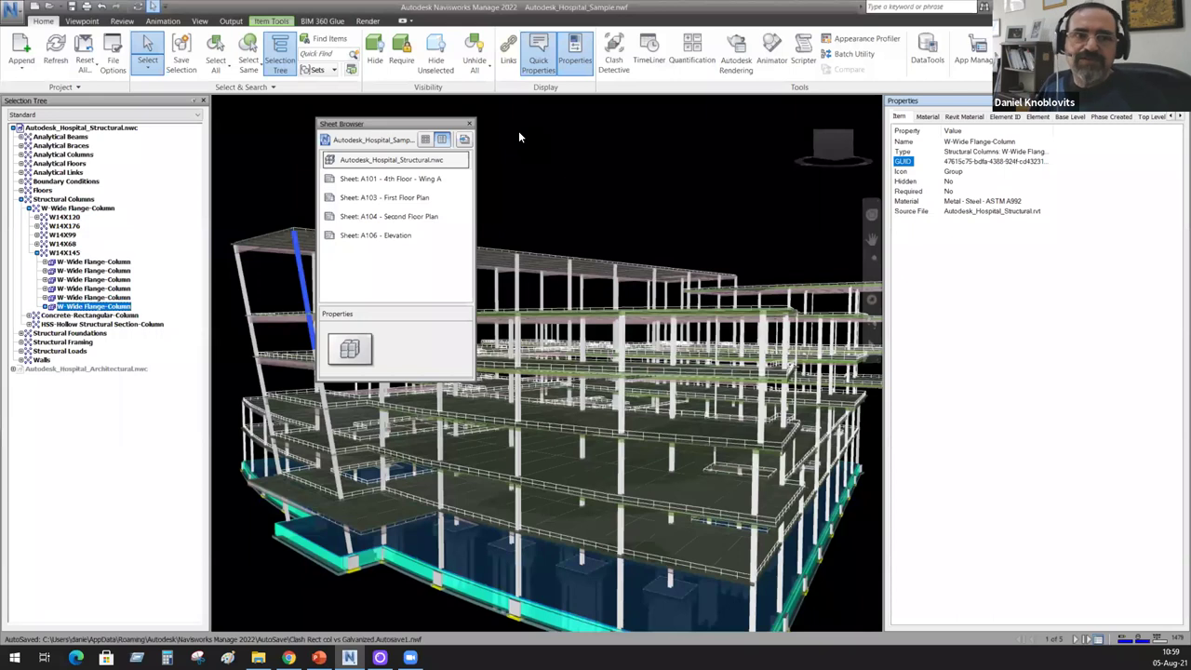
Step: Close the Sheet Browser, clear the selection and start a new empty file without saving changes to Autodesk_Hospital_Sample.nwf
left_click(467, 125)
left_click(654, 166)
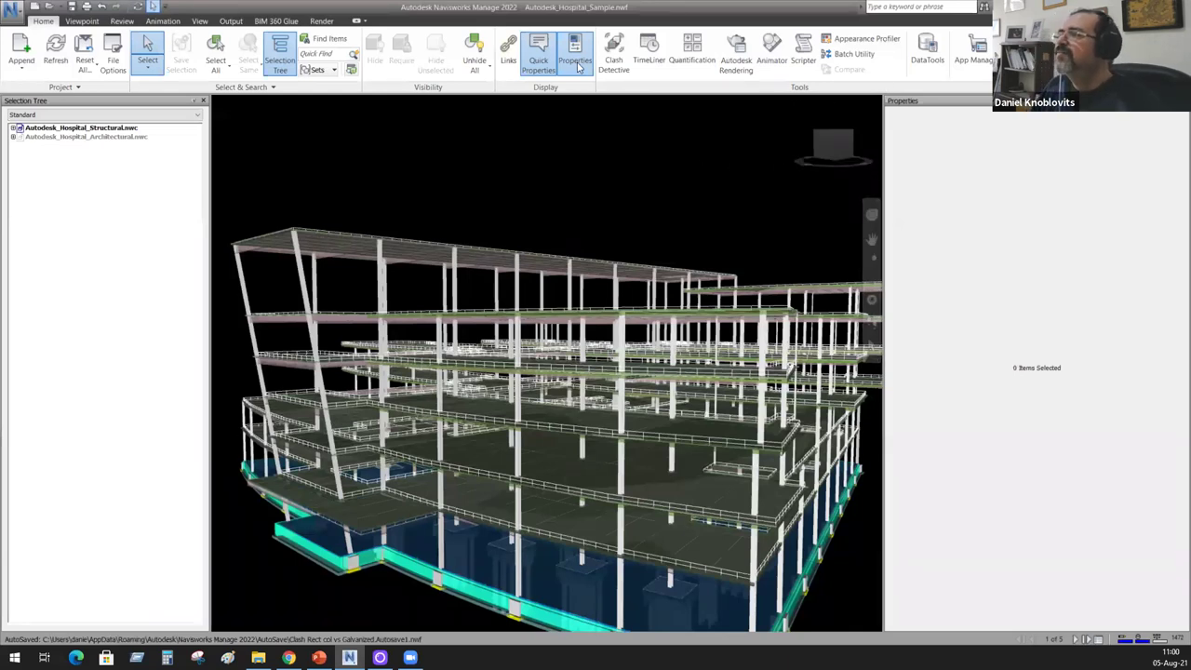
left_click(35, 7)
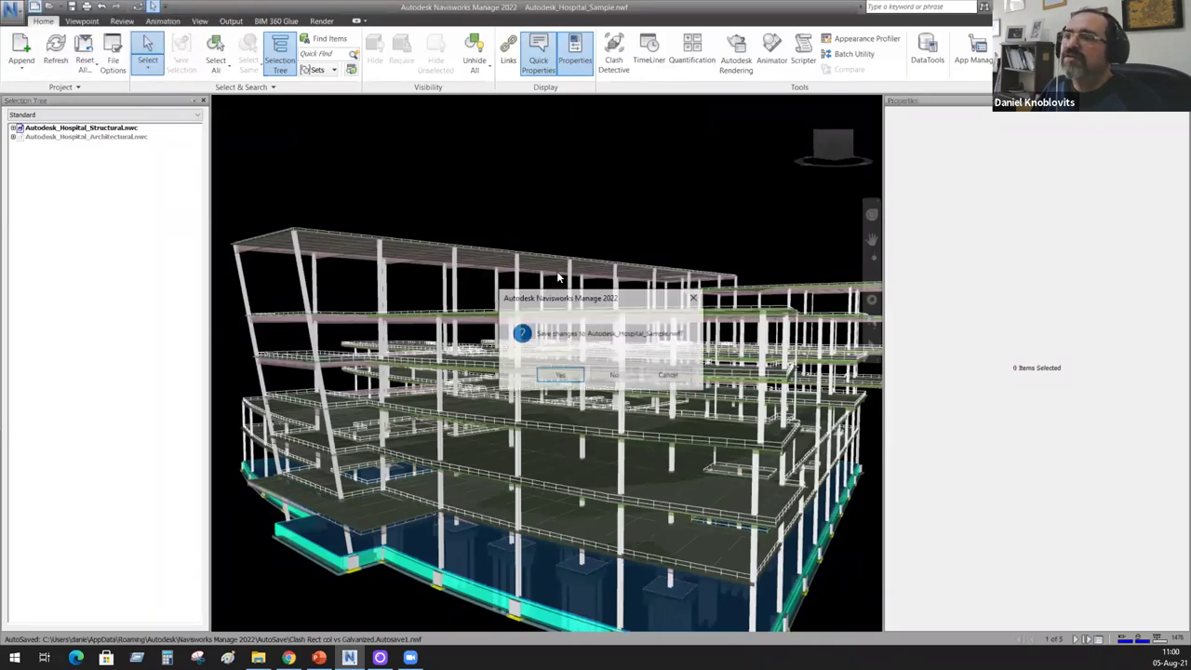
left_click(619, 376)
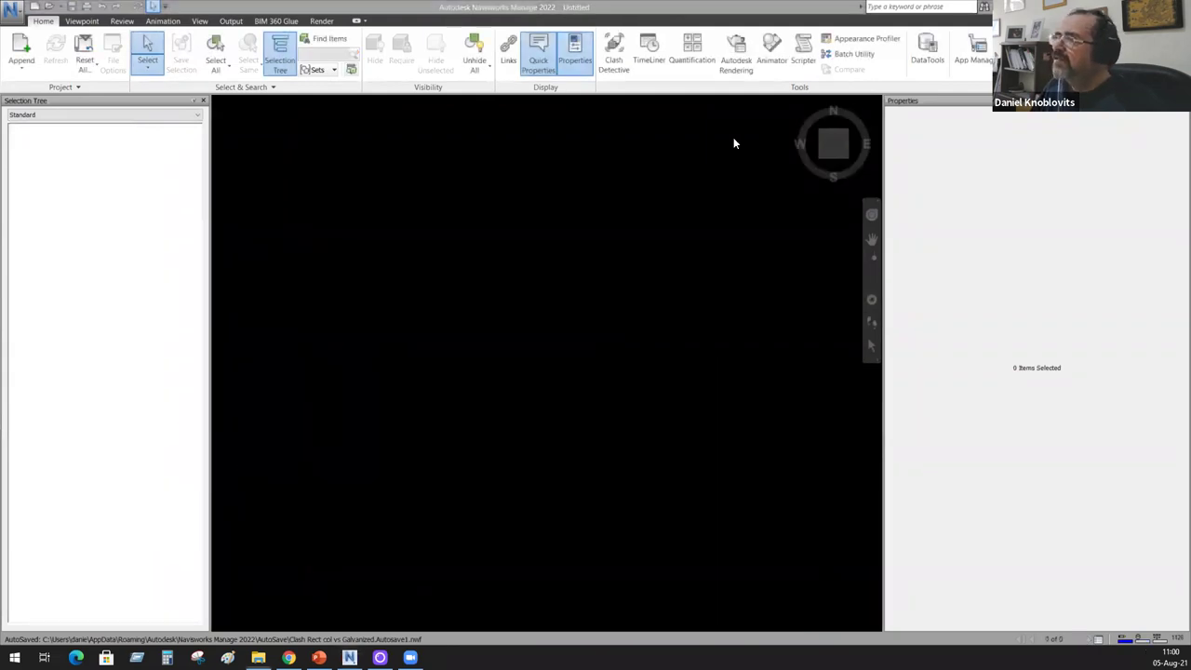
Step: Switch to File Explorer and load Architecture.nwc, MEP.nwc and Structure.nwc from the 01 Superposición de archivos folder into the empty Navisworks scene
key("alt+Tab")
left_click(602, 203)
double_click(829, 244)
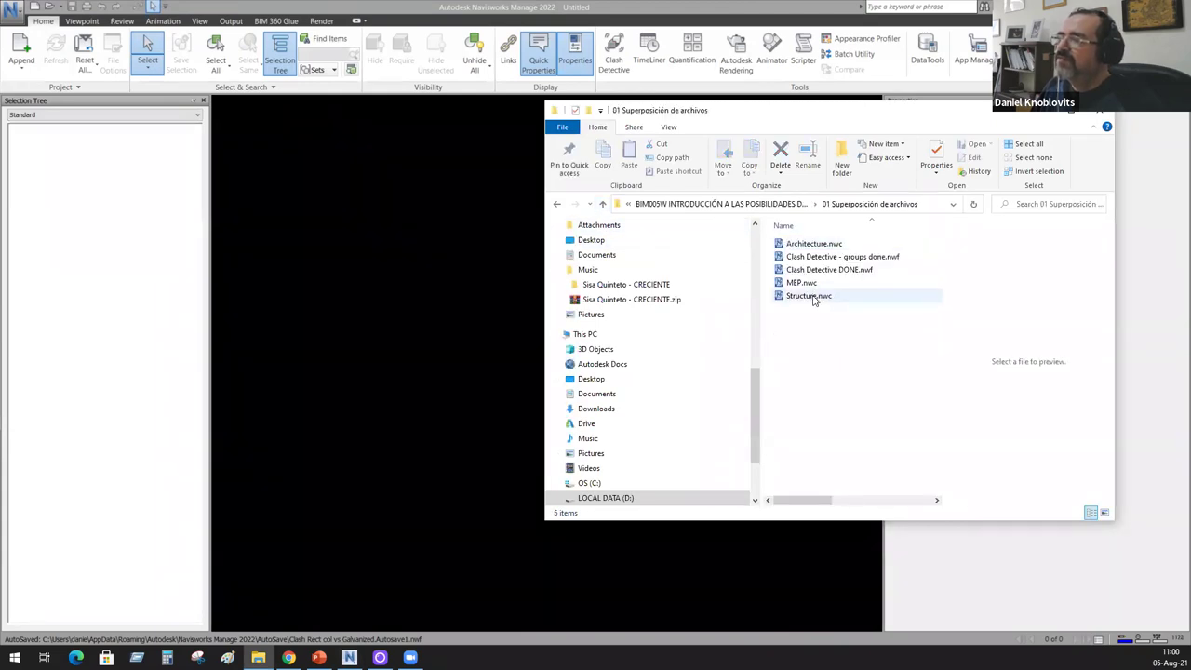
left_click(812, 296)
left_click(804, 283, "ctrl")
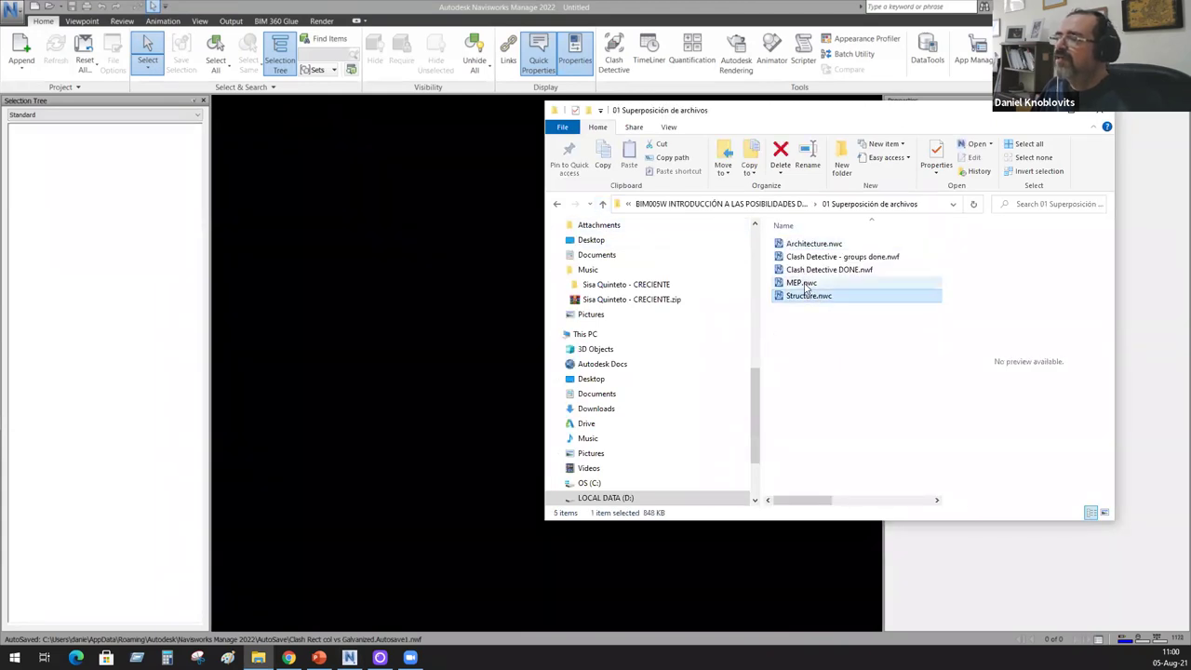
left_click(816, 246, "ctrl")
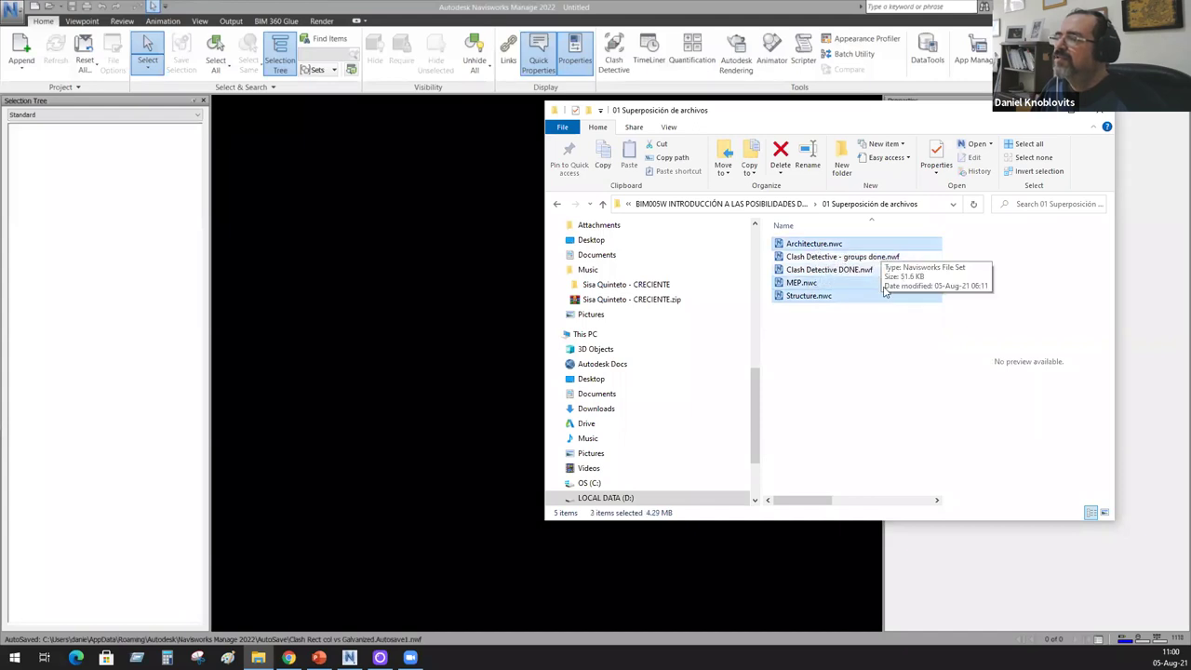
left_click_drag(846, 295, 382, 272)
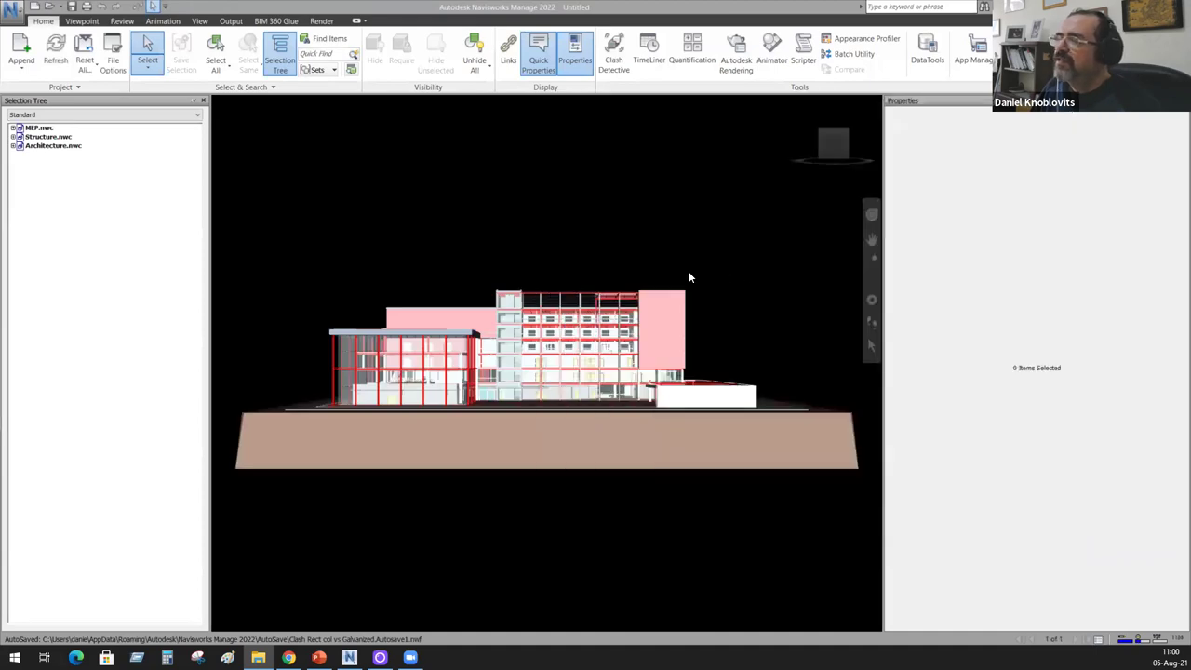
Step: Hide everything except the Structure.nwc model and clear the selection
middle_click_drag(602, 242, 692, 280, "shift")
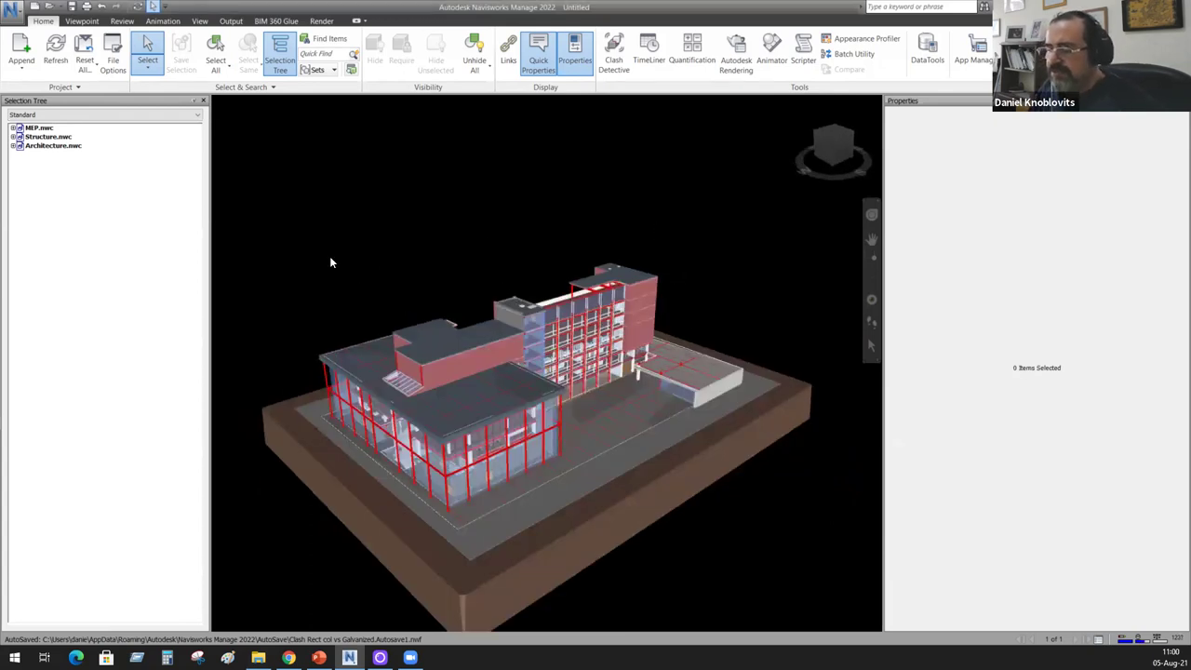
left_click(49, 138)
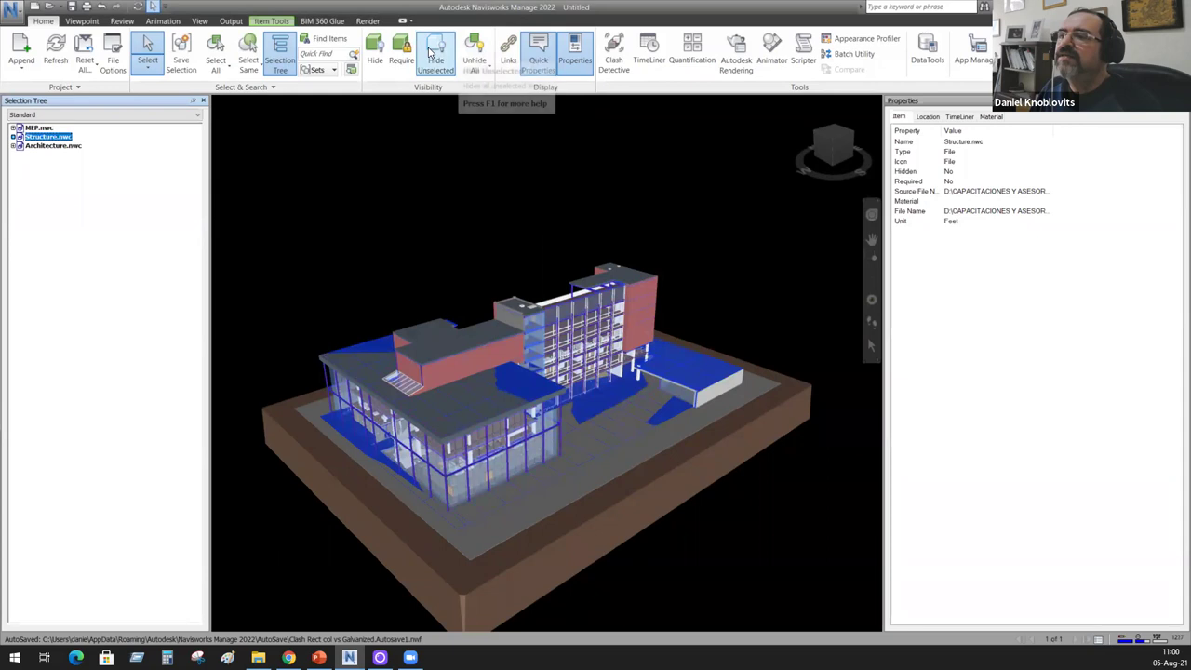
left_click(436, 60)
left_click(486, 259)
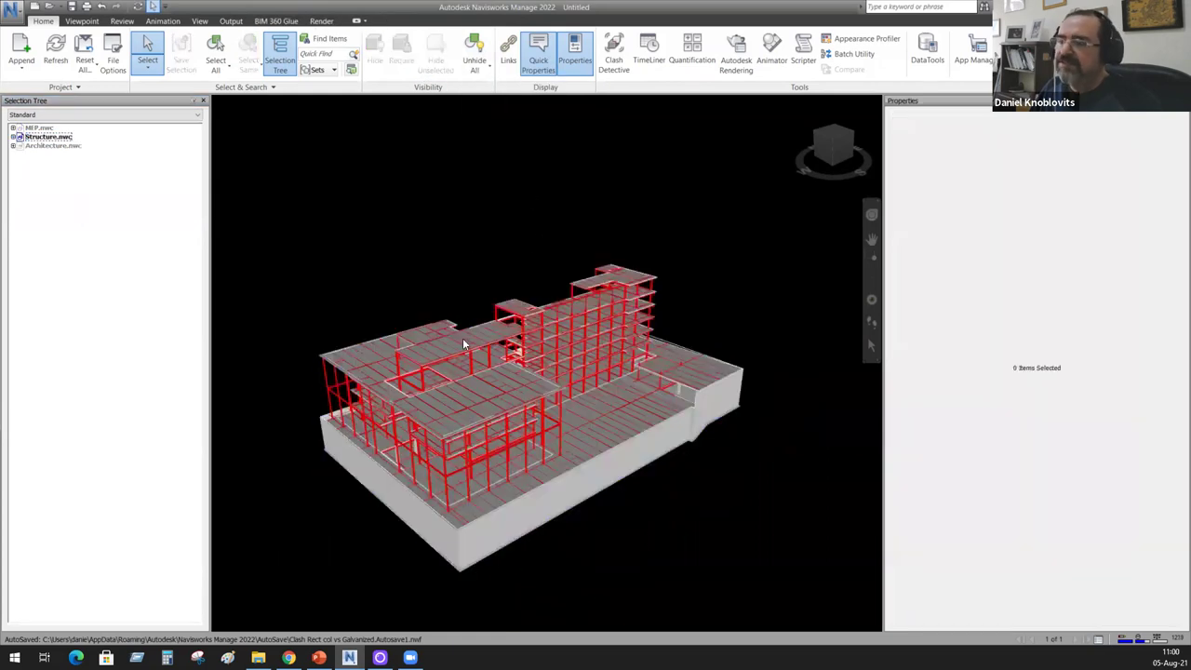
Step: Inspect the HSS14X.375 column at the building's front corner, the 3rd-floor W10X33 column and the 2nd-floor W14X159 column in turn
scroll(577, 330, "up", 5)
scroll(684, 338, "up", 6)
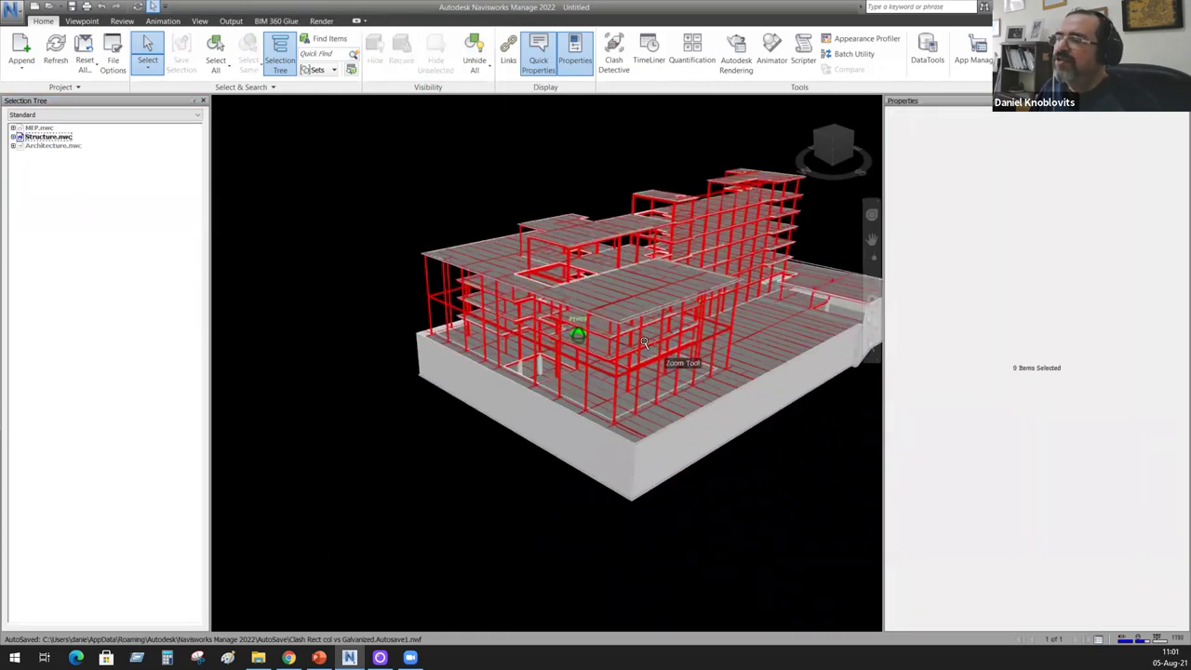
scroll(689, 335, "up", 6)
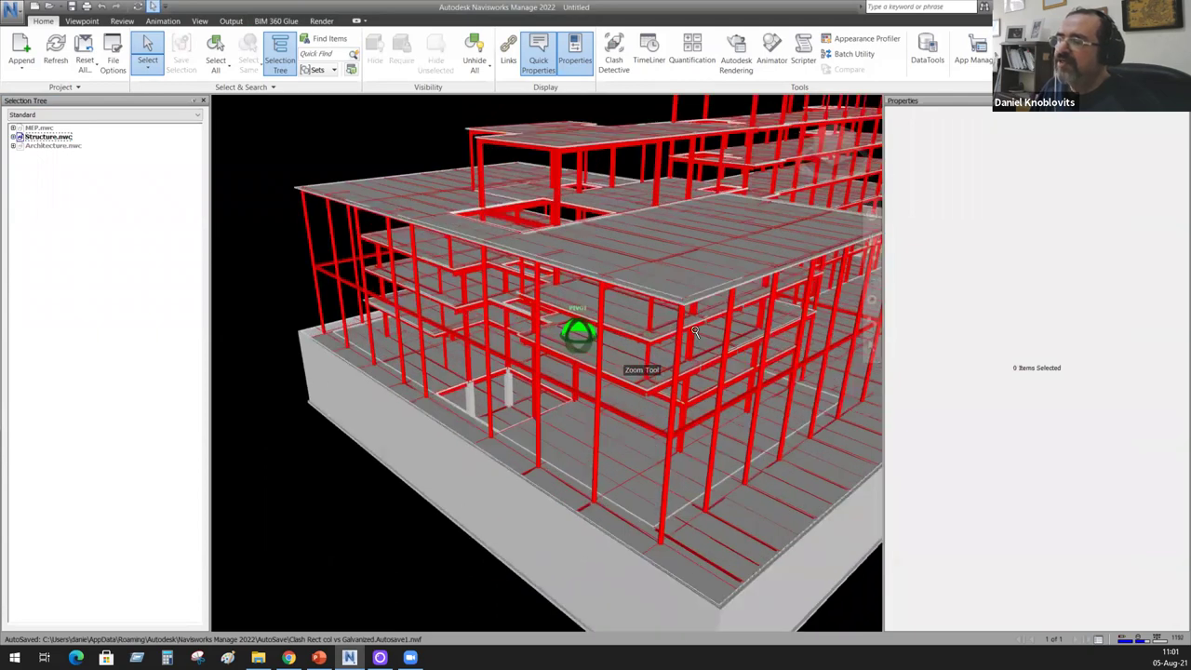
left_click(707, 377)
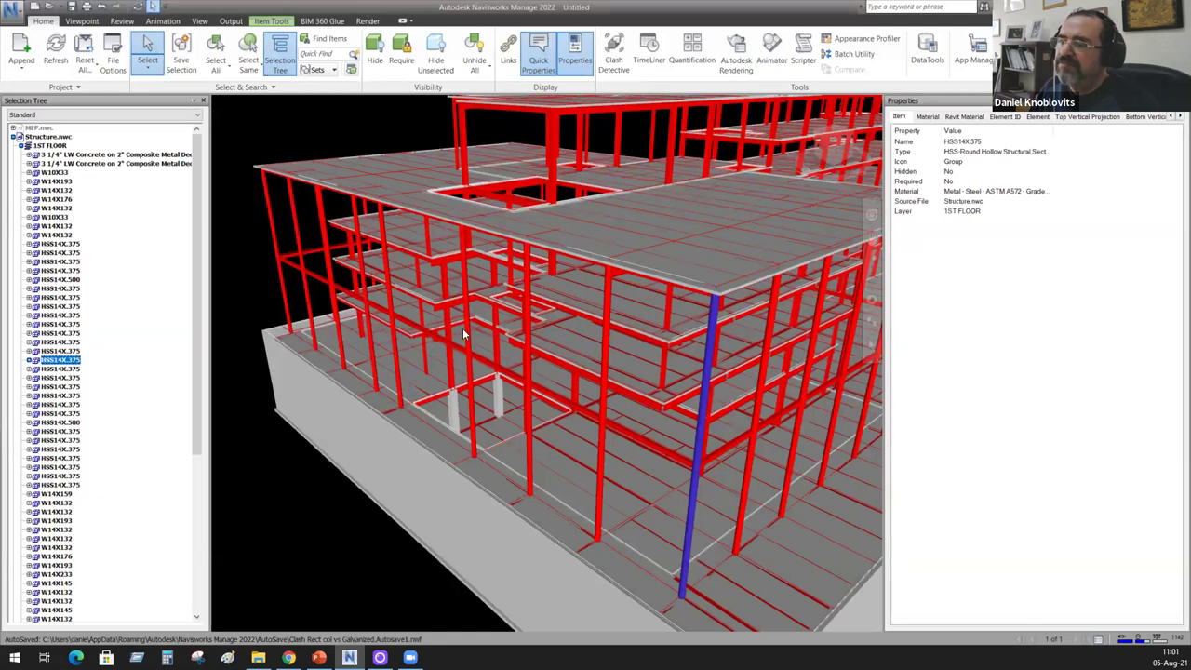
scroll(582, 361, "up", 3)
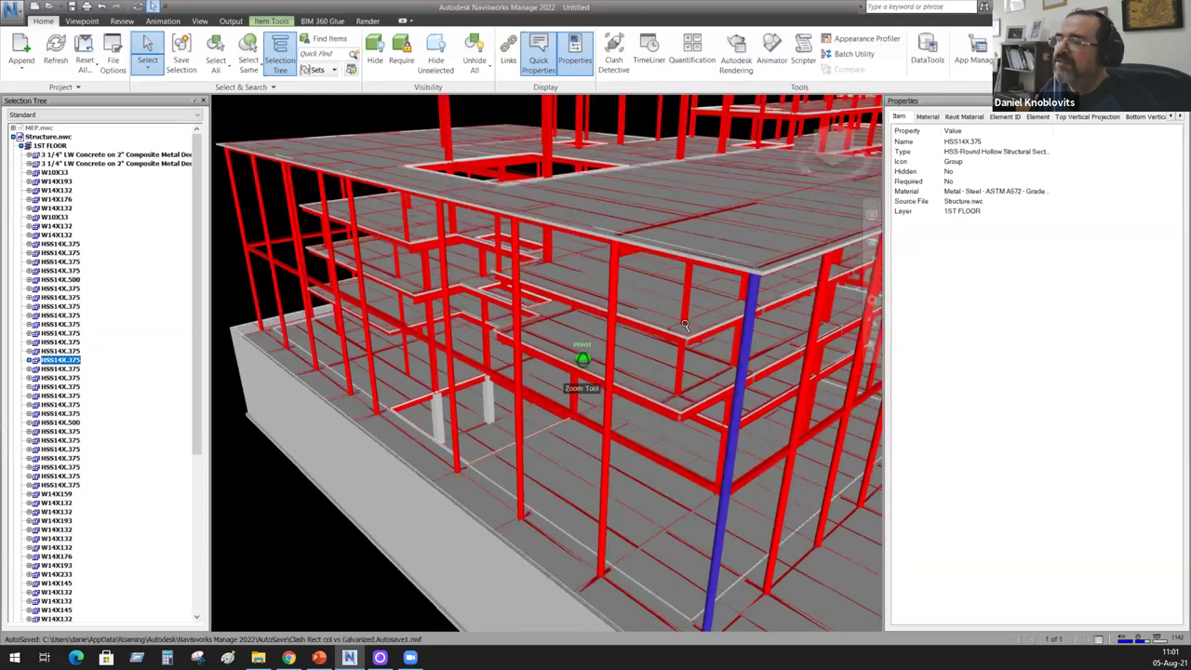
scroll(709, 289, "down", 2)
left_click(709, 289)
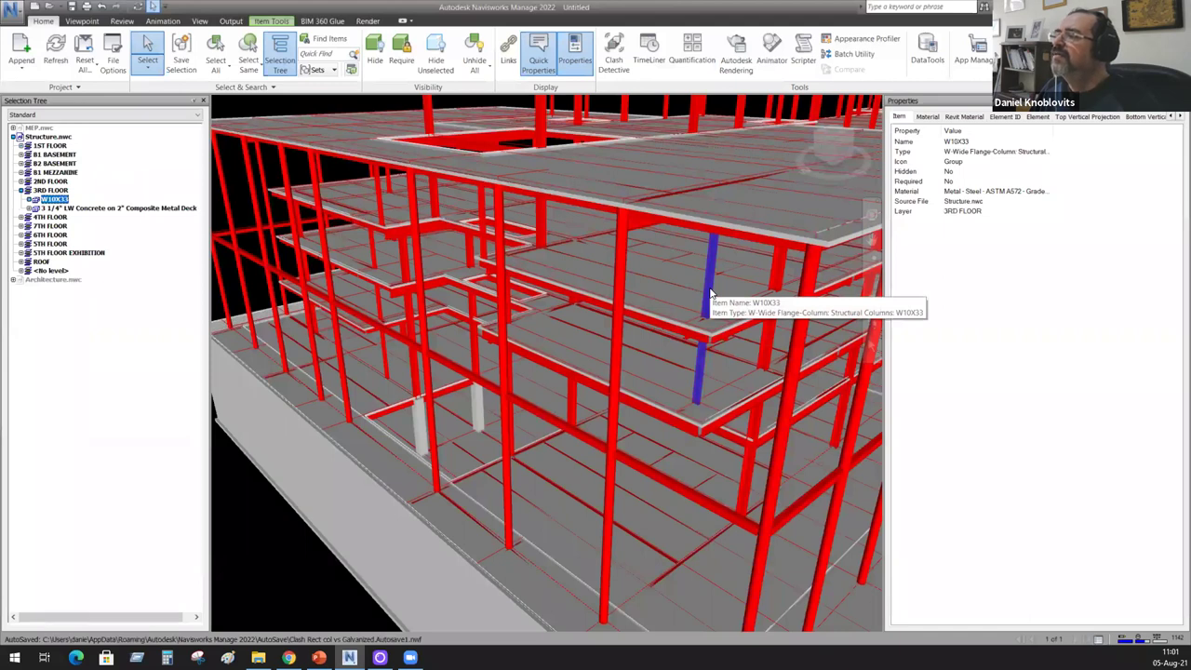
left_click(778, 281)
Step: Compare the 4th-floor W14X159 column with the HSS14X.375 corner column, leaving the W14X159 column selected
scroll(757, 381, "up", 5)
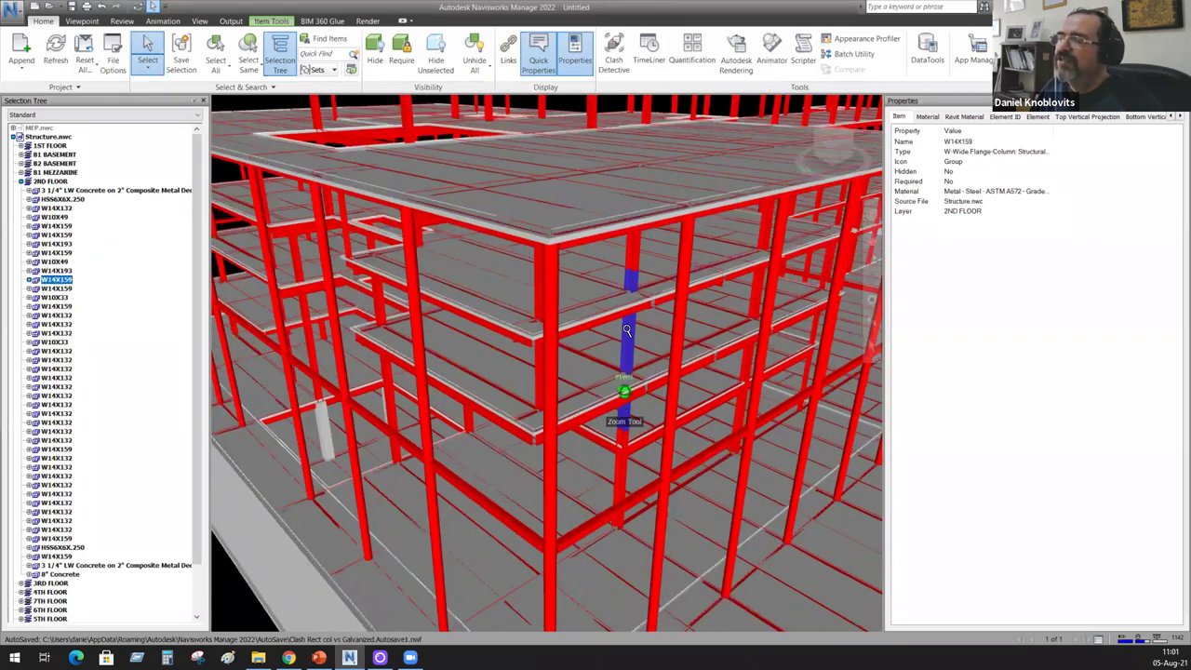
scroll(628, 331, "up", 3)
left_click(635, 267)
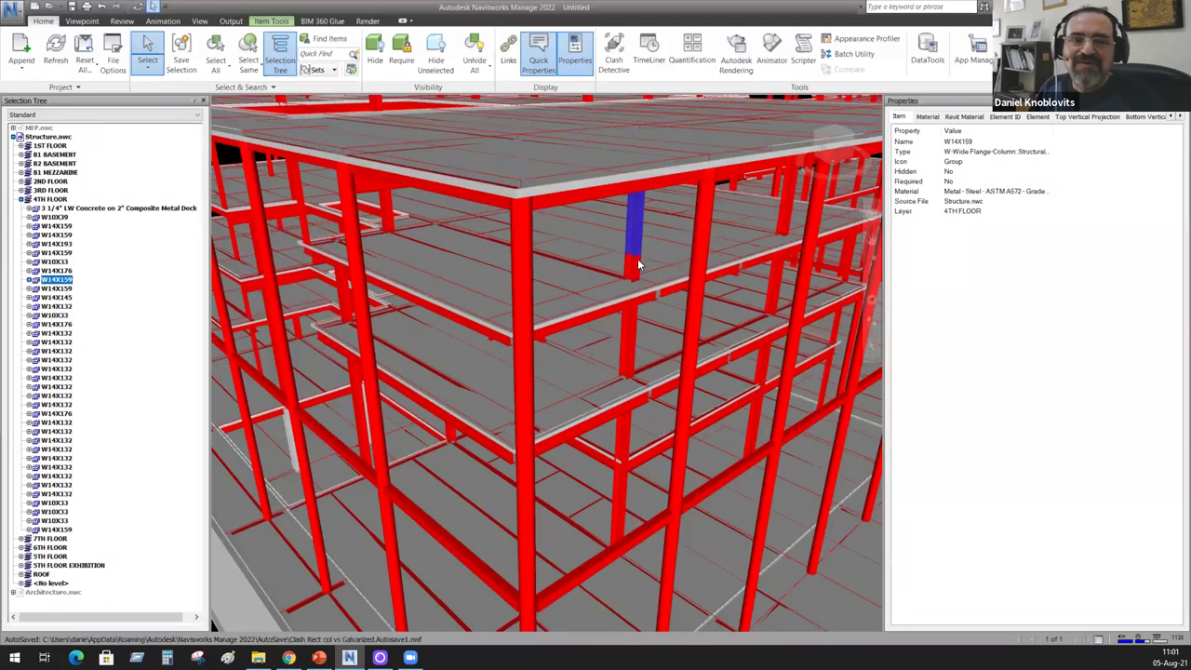
left_click(522, 245)
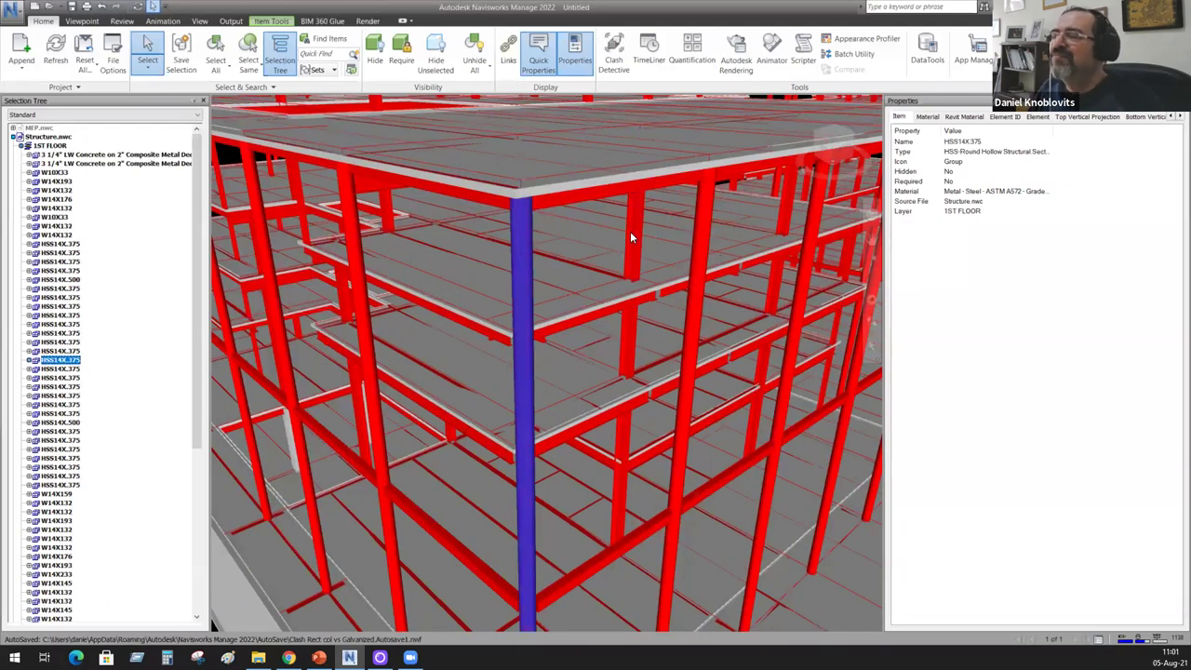
left_click(642, 275)
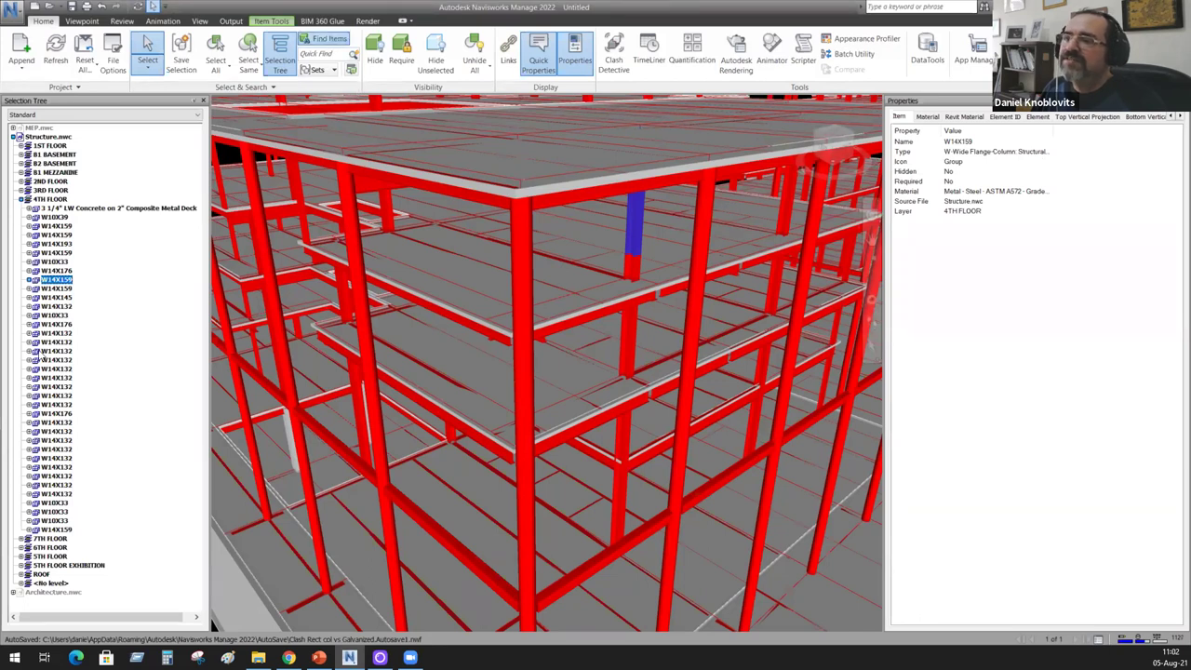
Step: Open Find Items and limit the search to the Structure.nwc model
left_click(329, 39)
left_click_drag(671, 312, 642, 300)
left_click(237, 348)
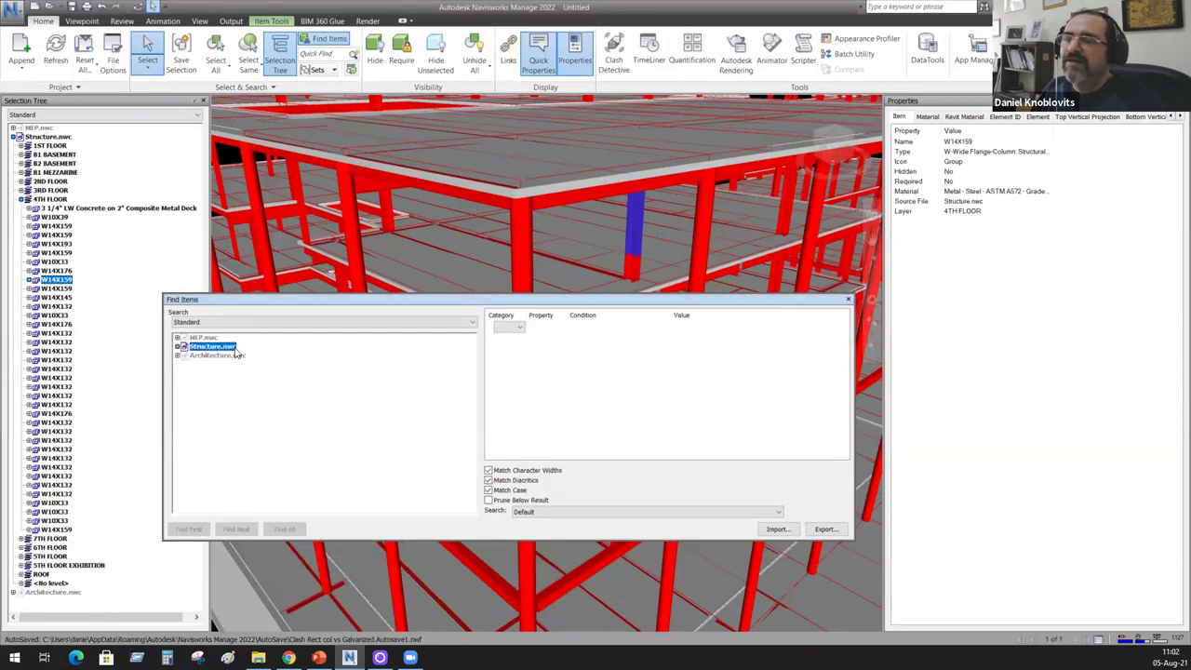
Step: Define the search rule with category Item, property Type and condition Contains
left_click(522, 328)
left_click(503, 338)
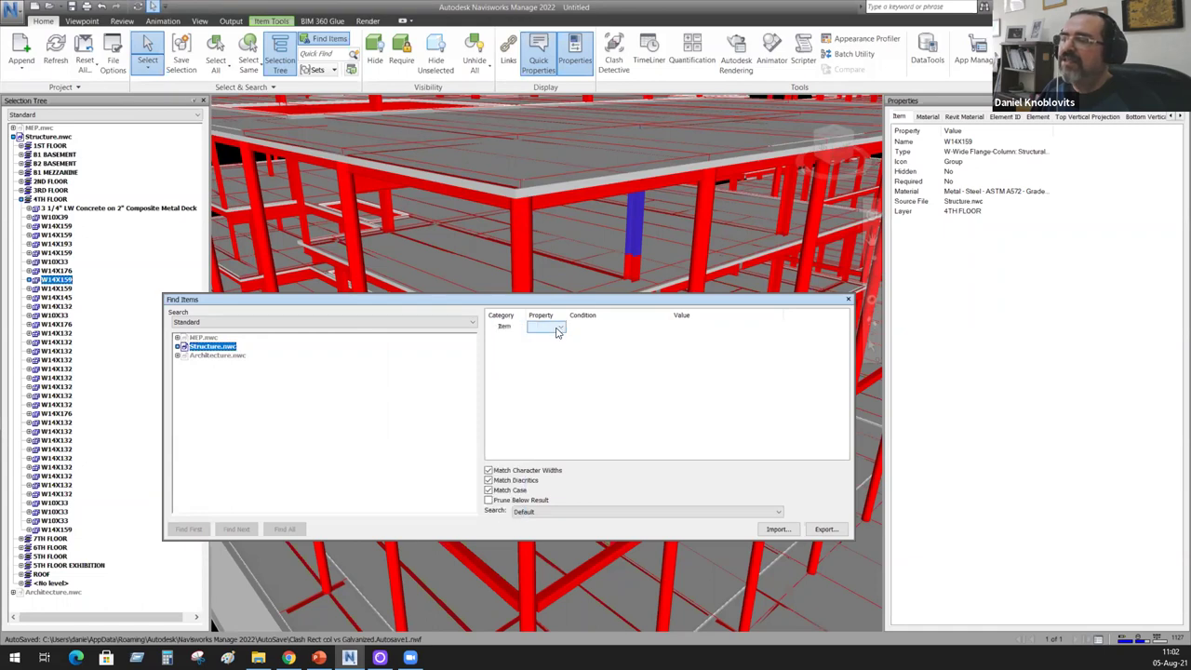
left_click(559, 327)
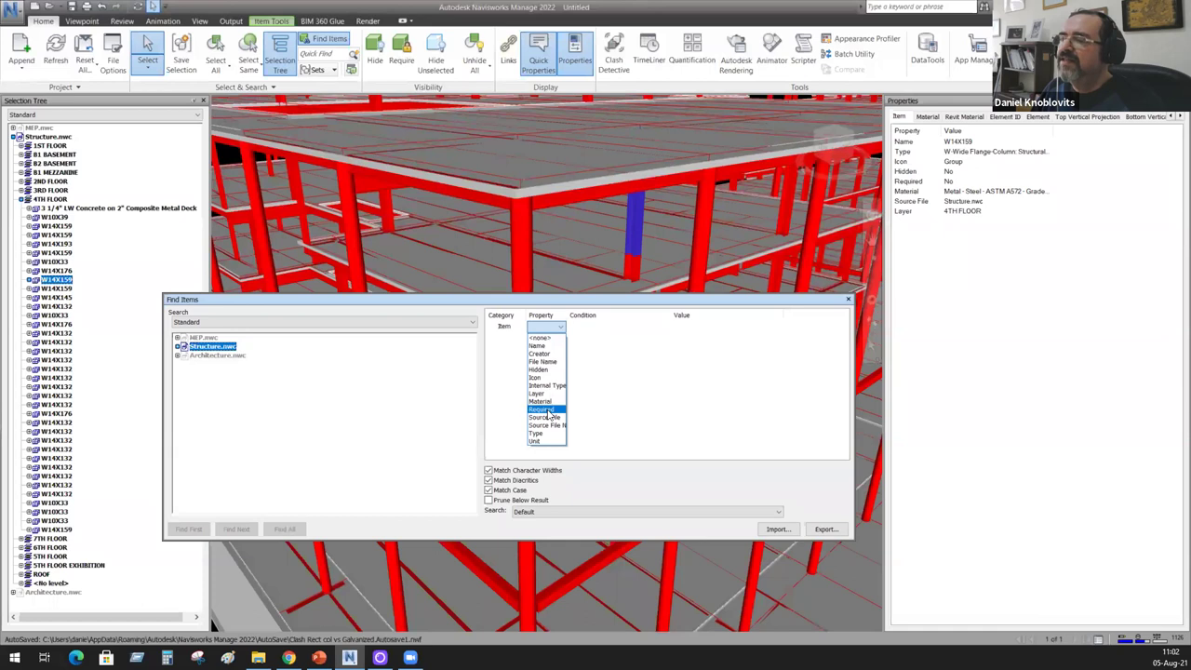
left_click(547, 435)
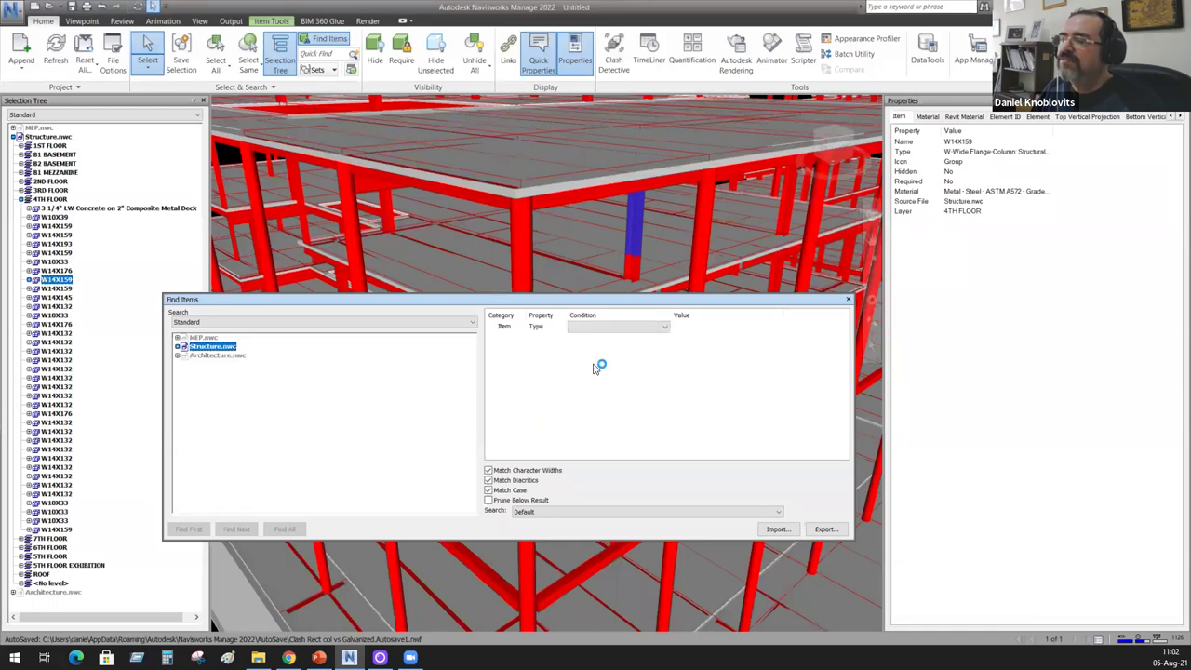
left_click(647, 327)
left_click(608, 354)
Step: Set the search rule's value to Flange-Column
left_click(700, 327)
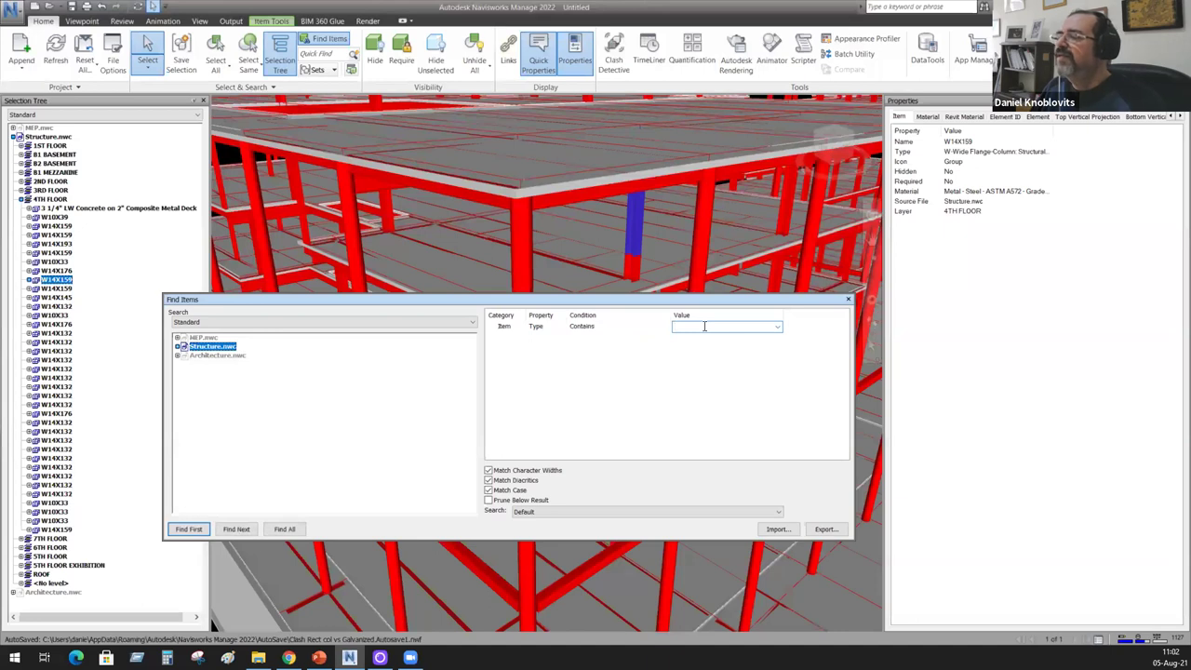
left_click(777, 328)
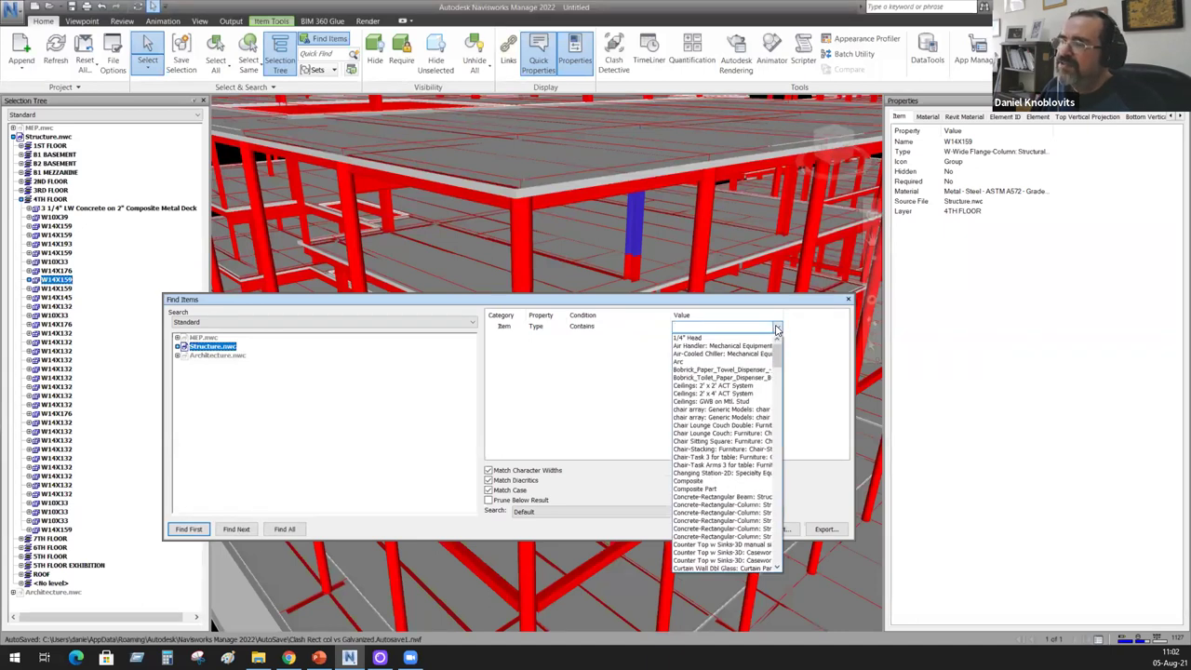
left_click(747, 328)
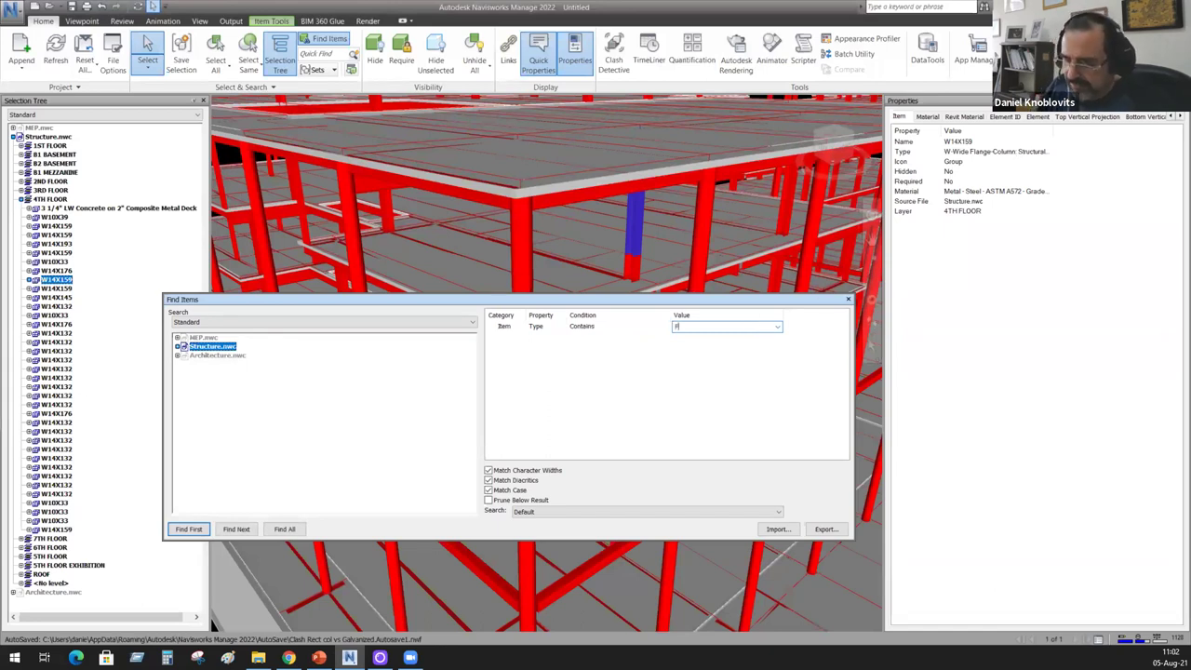
type("nge")
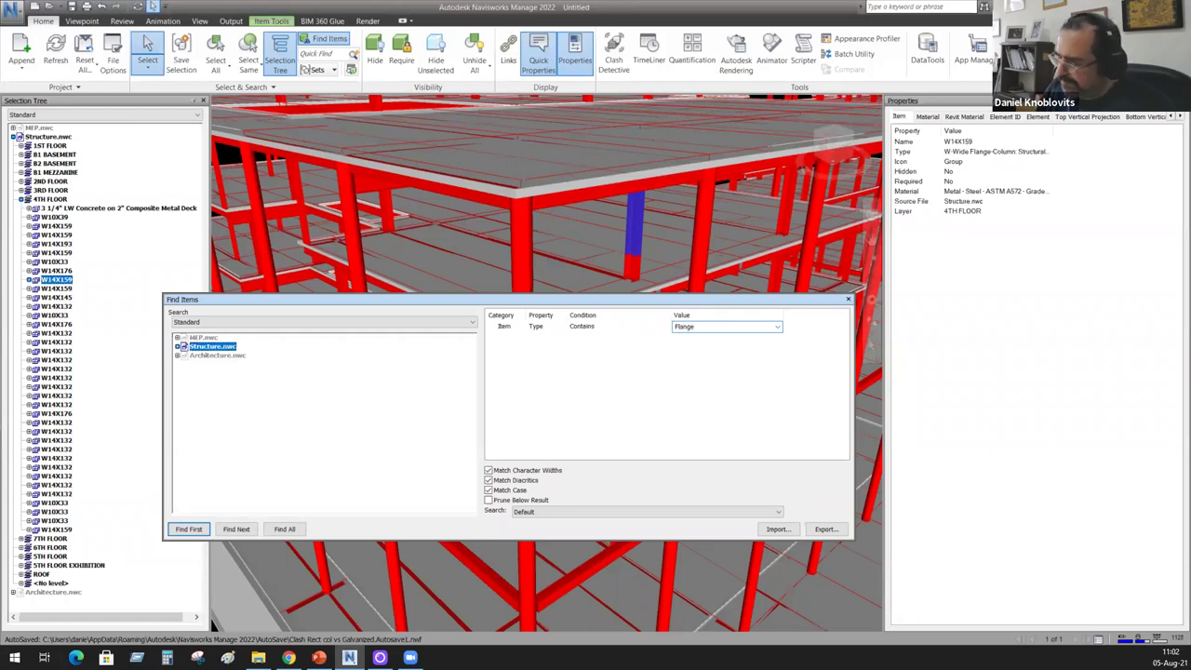
type("-Column")
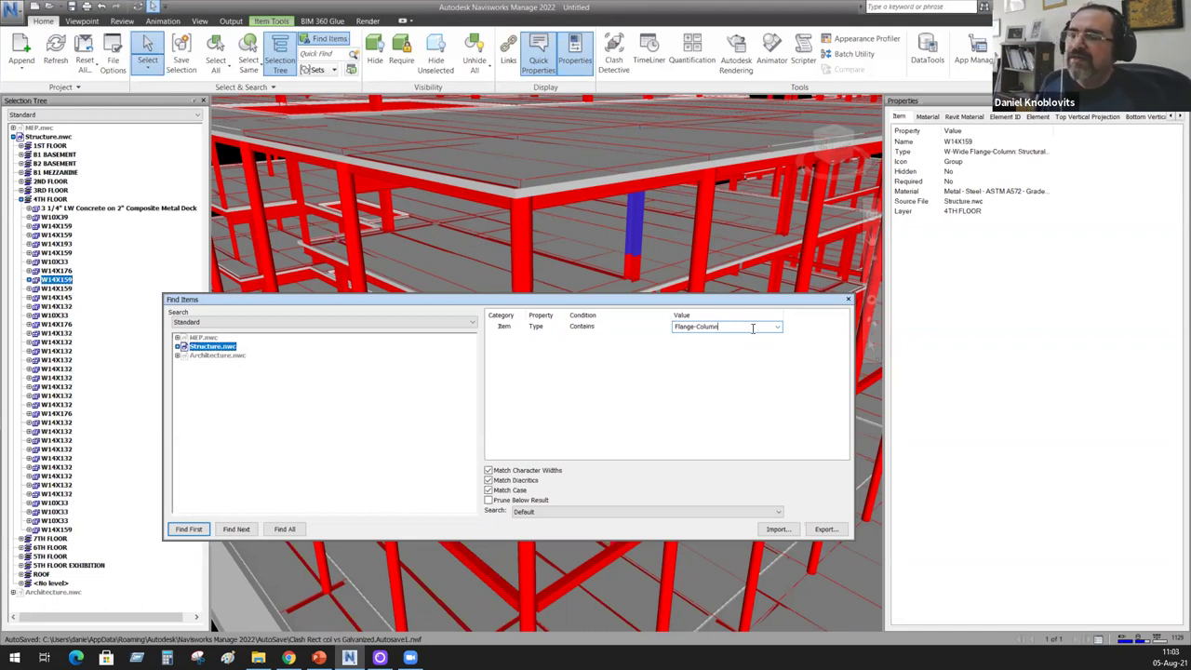
key("Return")
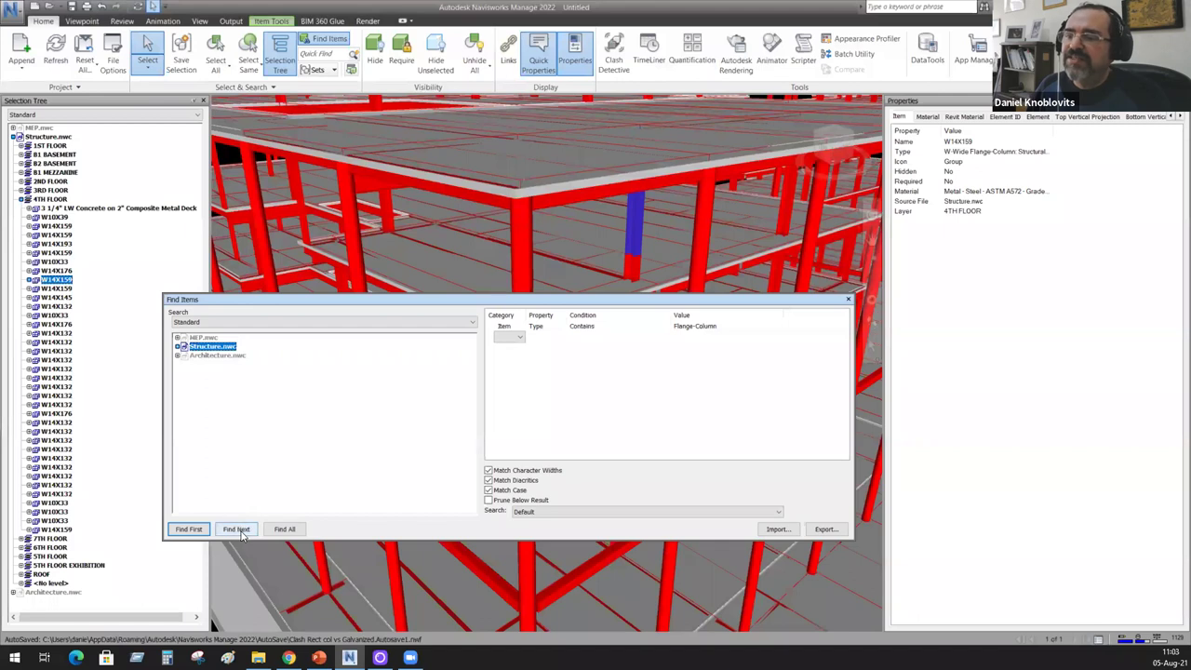
Step: Find all Structure.nwc items matching the Flange-Column rule and display the Sets window
left_click(285, 529)
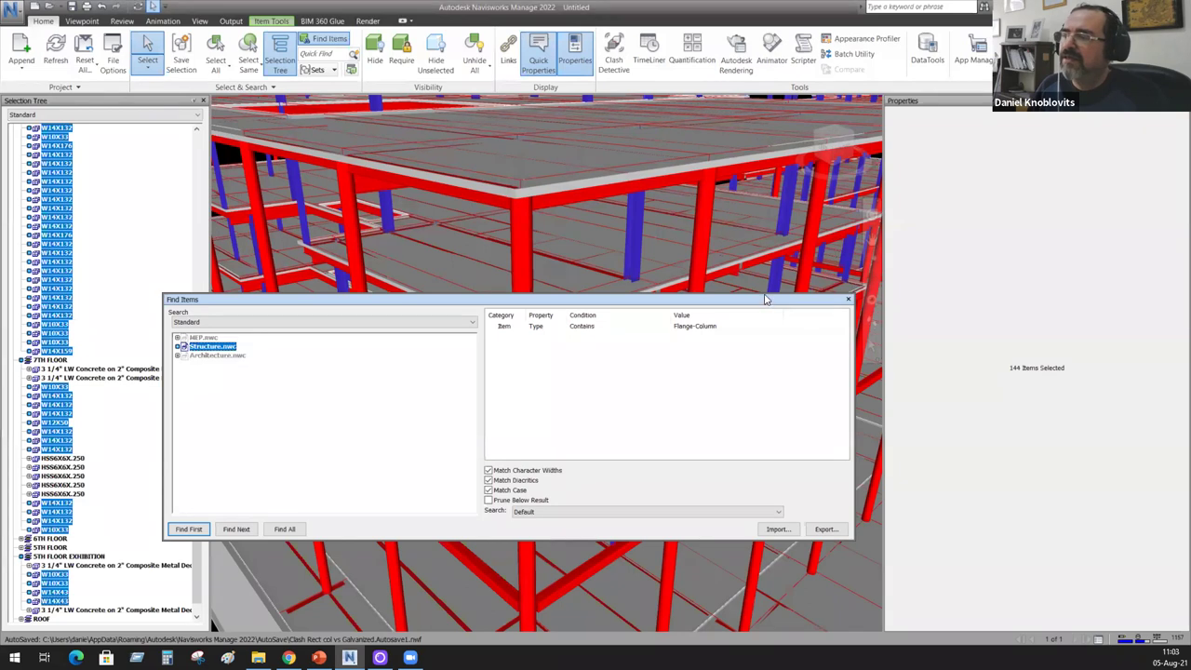
left_click_drag(690, 299, 938, 333)
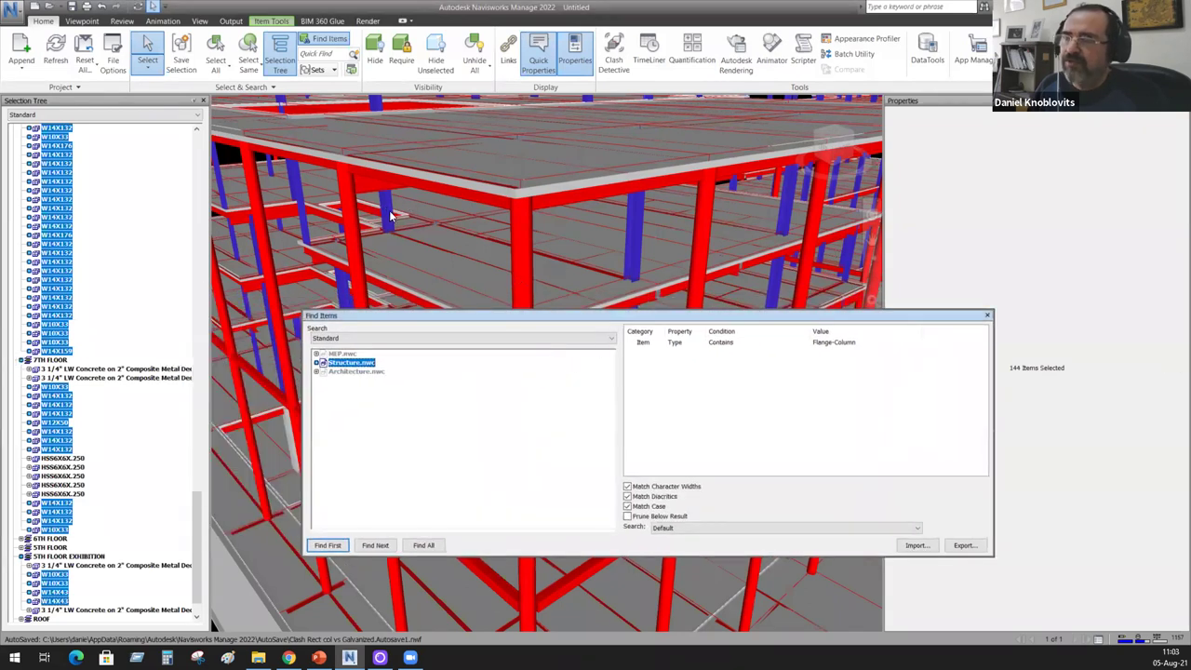
left_click(318, 70)
left_click(325, 119)
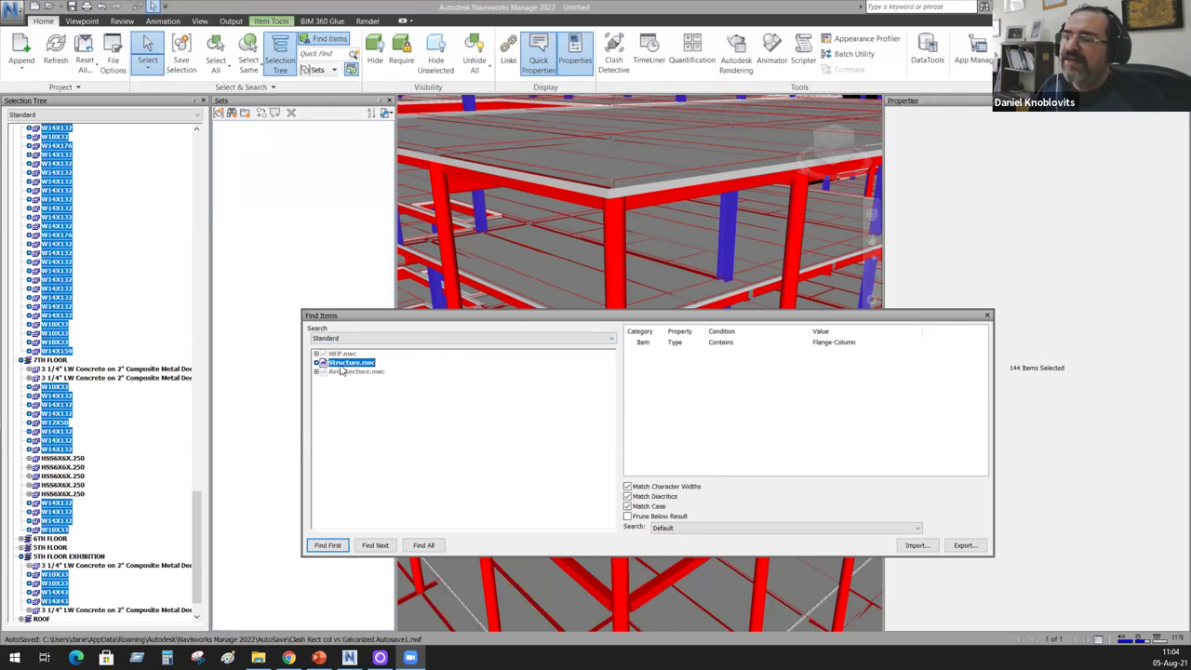
Step: Save the current search as a search set named Vigas and close Find Items
left_click(231, 113)
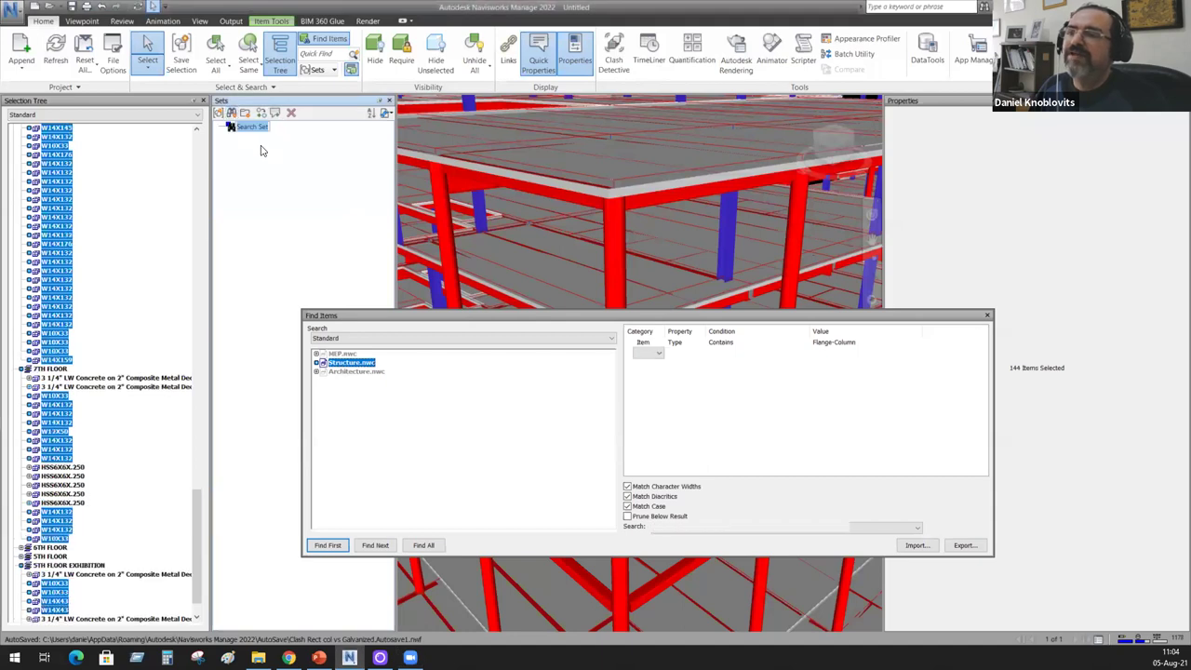
type("Vigas")
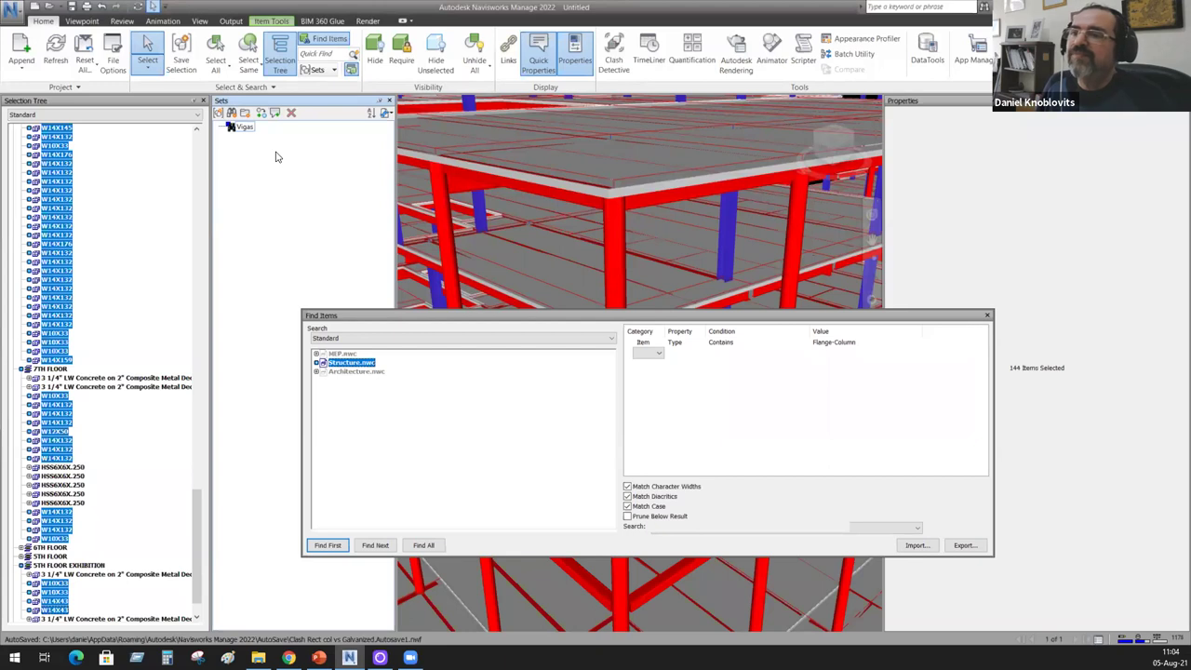
key("Return")
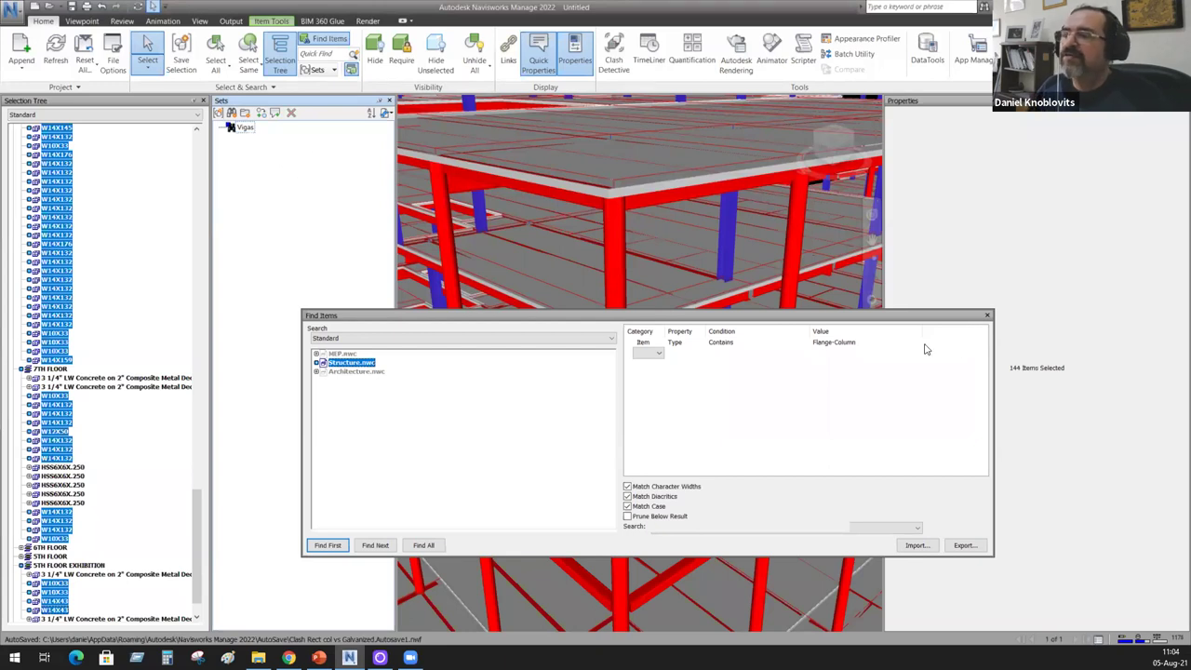
left_click(986, 317)
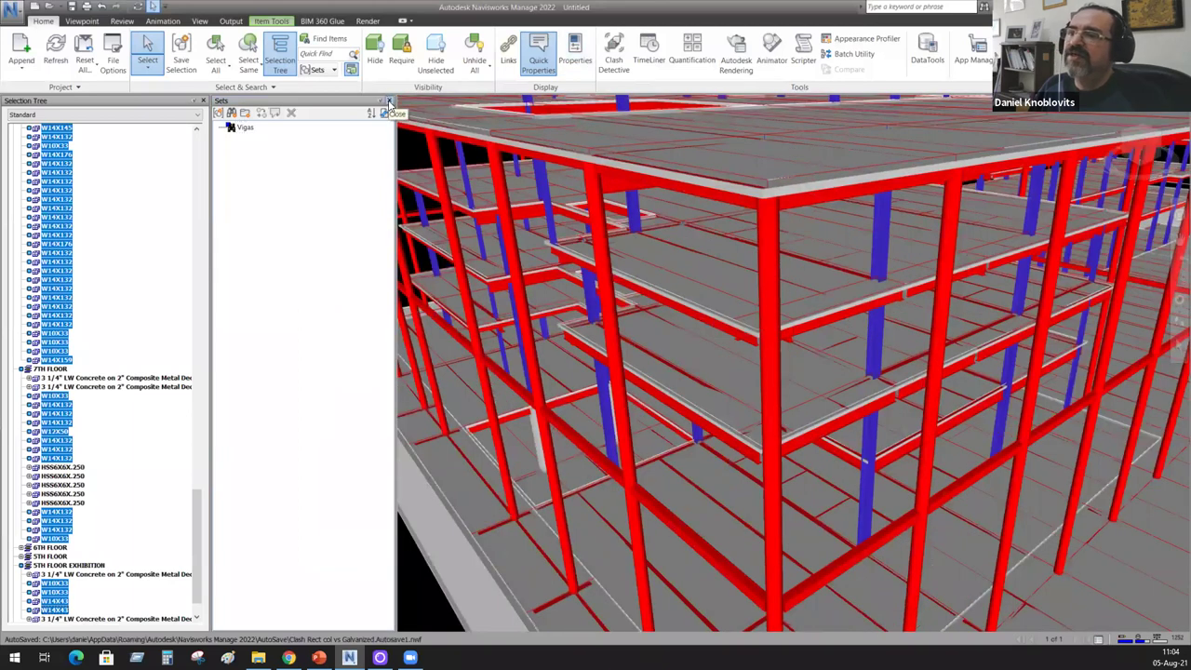
Step: Clear the column selection and unhide all items in the combined model
scroll(499, 249, "down", 3)
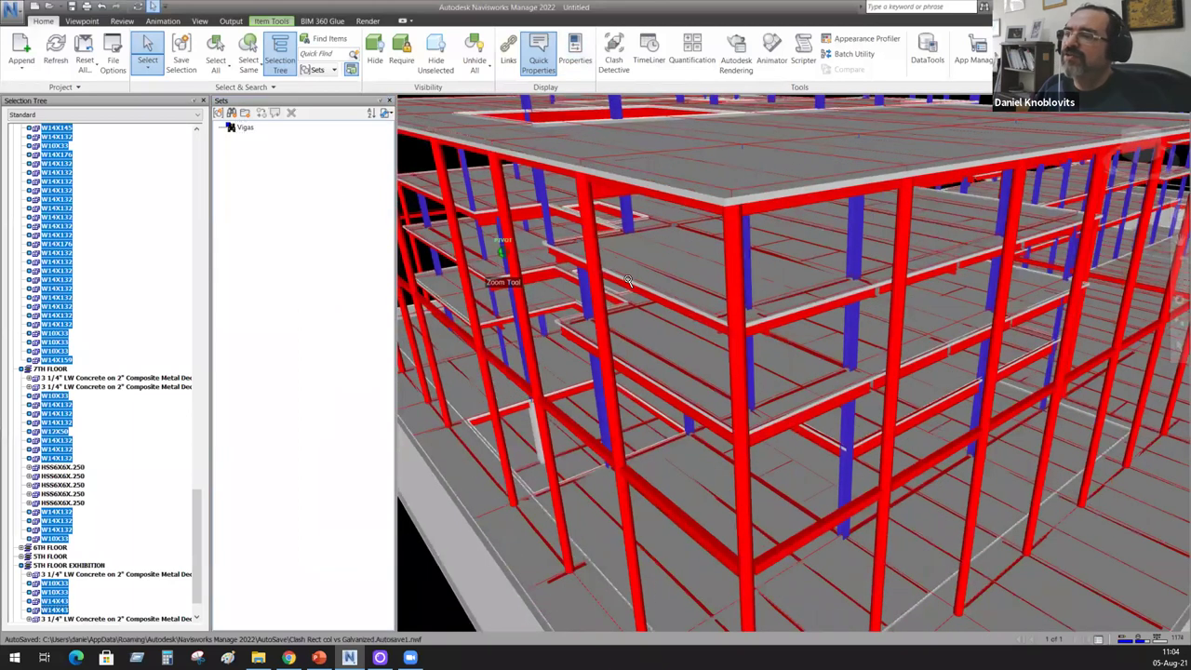
scroll(620, 218, "down", 5)
key("Escape")
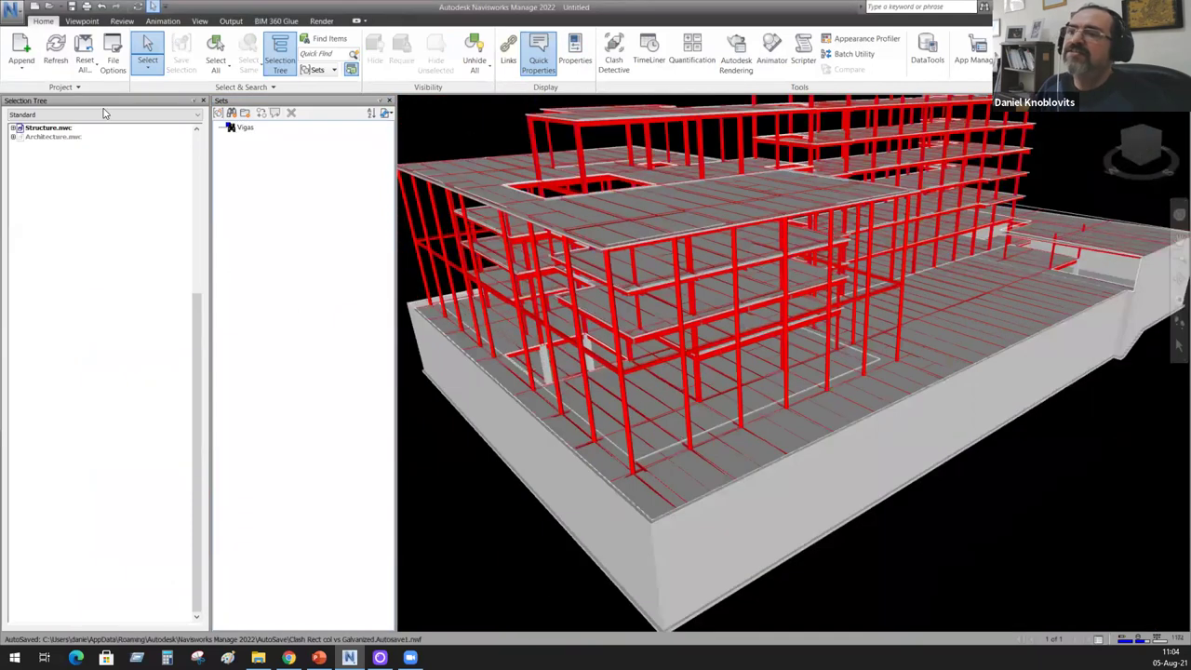
left_click(478, 49)
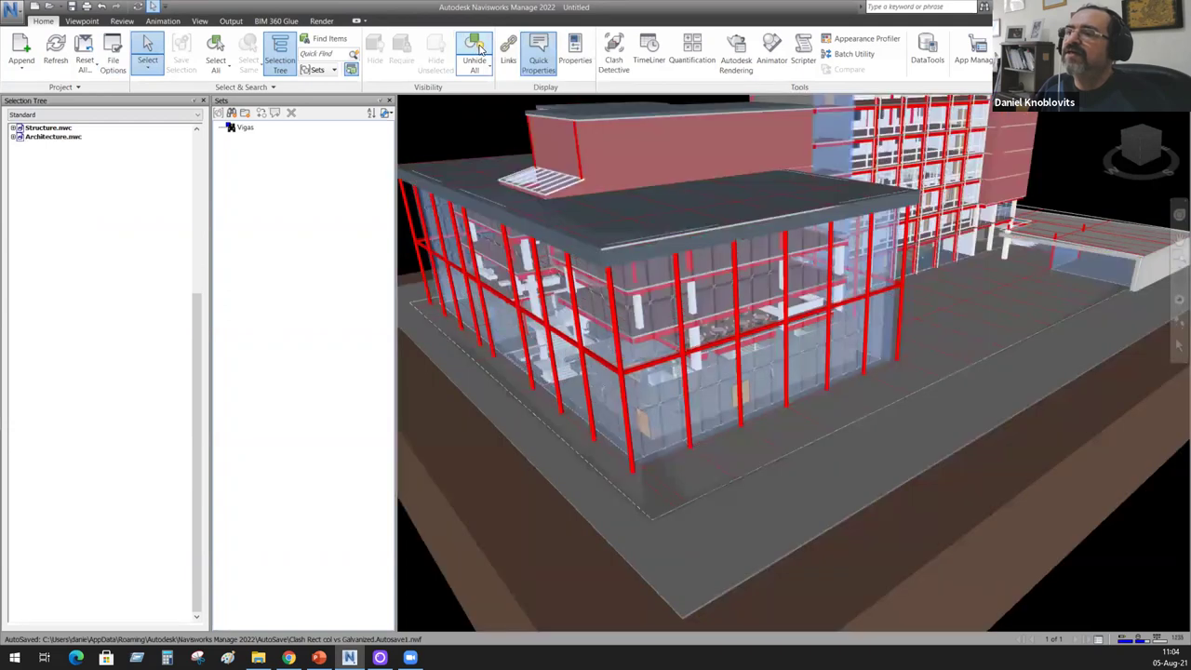
Step: Select the Vigas search set, hide all unselected items and review the selected columns in the Selection Tree
left_click(245, 128)
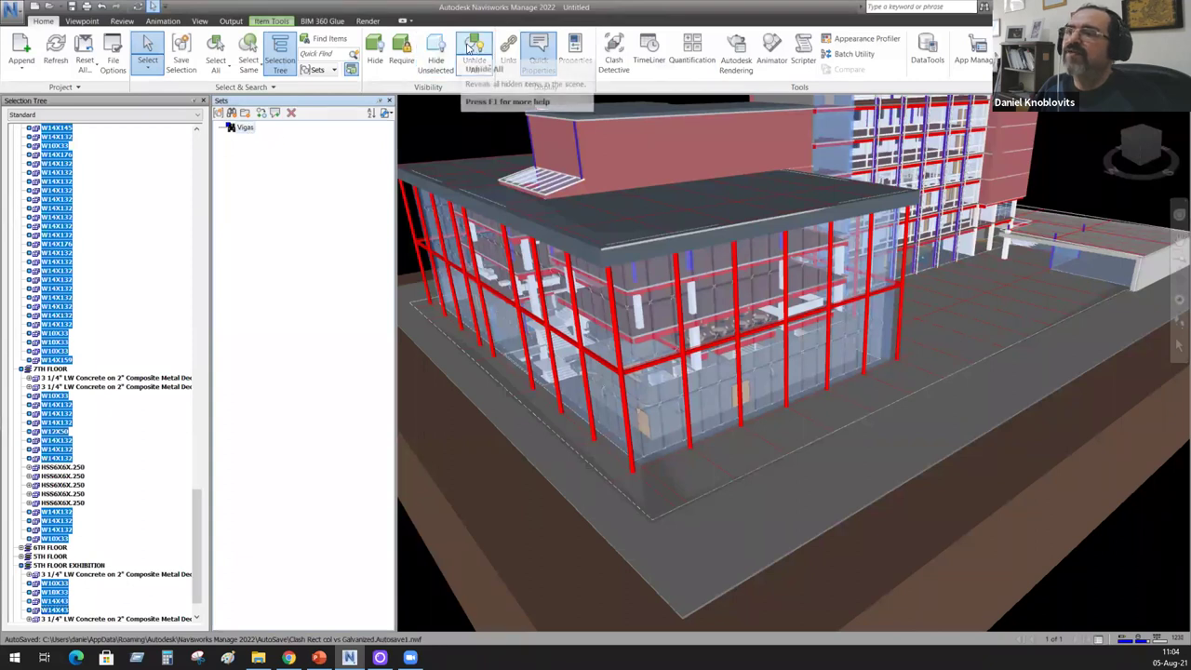
left_click(435, 57)
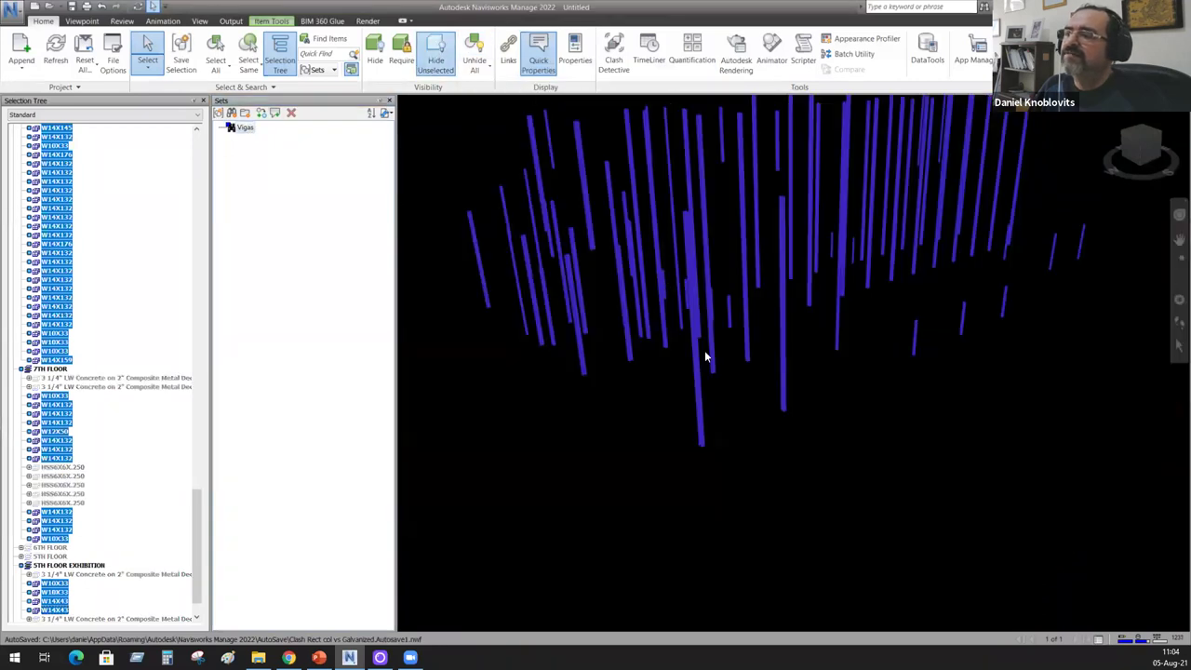
scroll(763, 354, "down", 3)
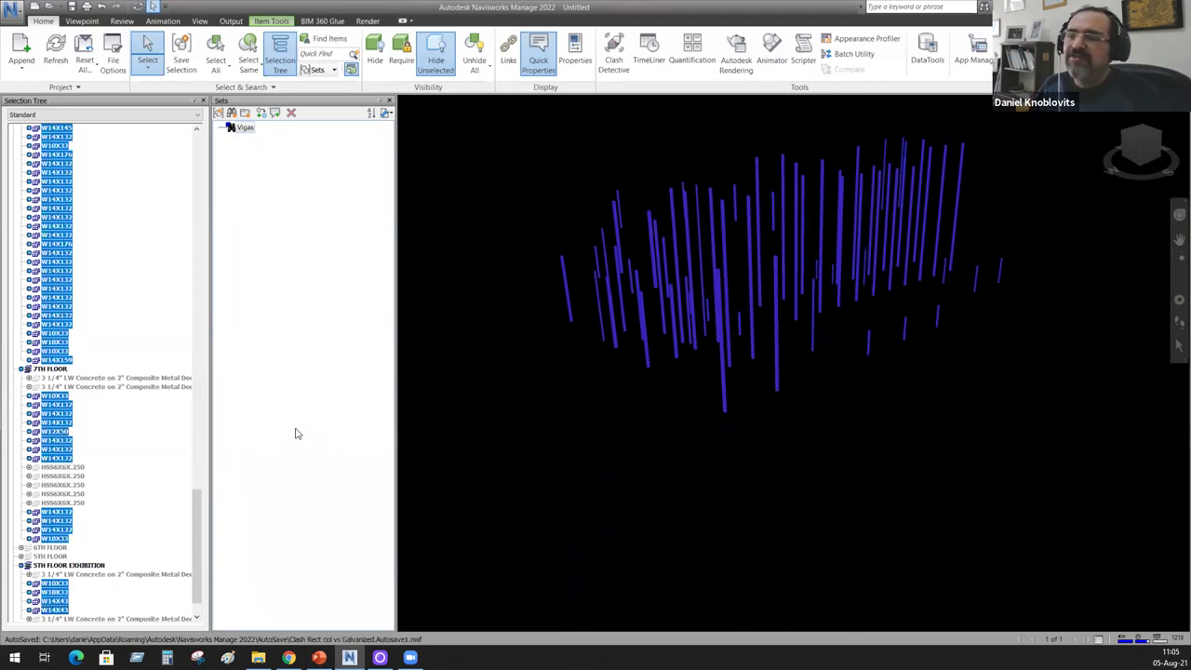
left_click_drag(195, 498, 212, 423)
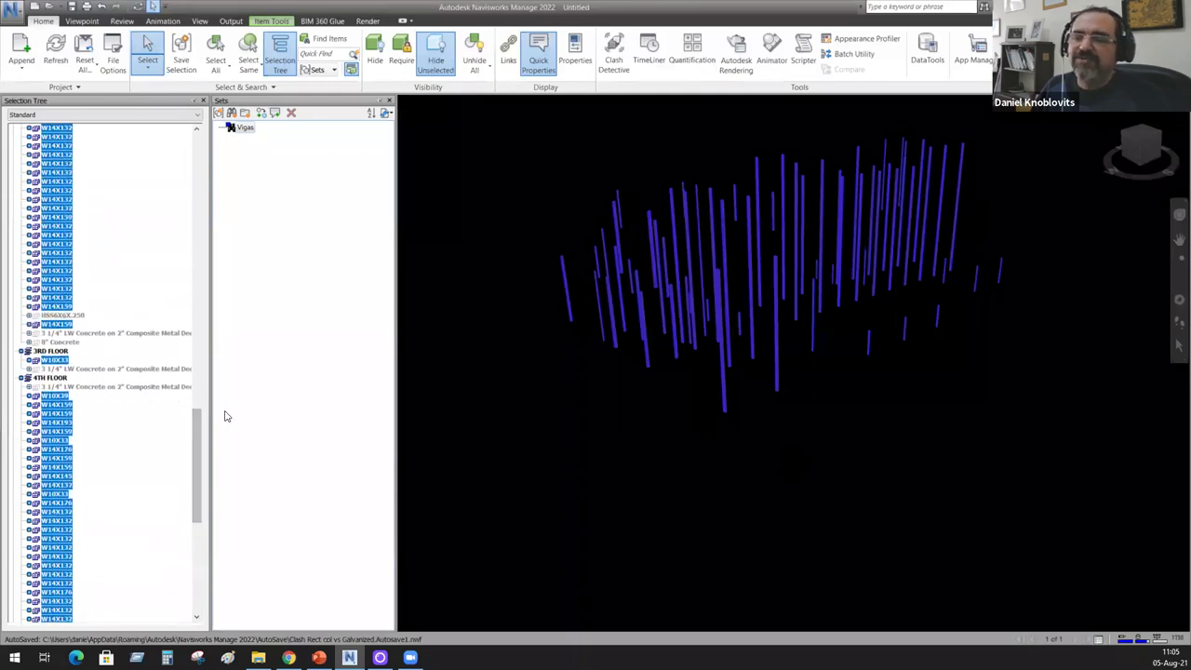
mouse_move(197, 430)
left_mouse_down()
mouse_move(199, 383)
mouse_move(199, 426)
left_mouse_up()
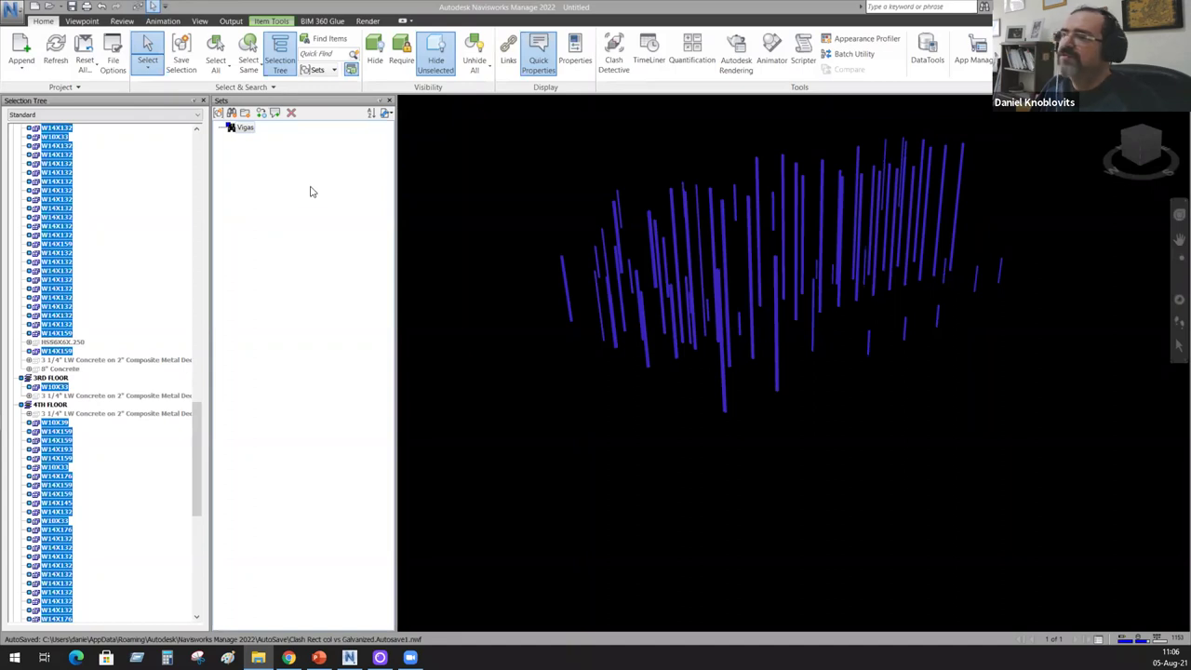
Step: Open Clash Rect col vs Galvanized.nwf and select its Rect Col and Galvanized sets in turn to review their items
left_click(35, 7)
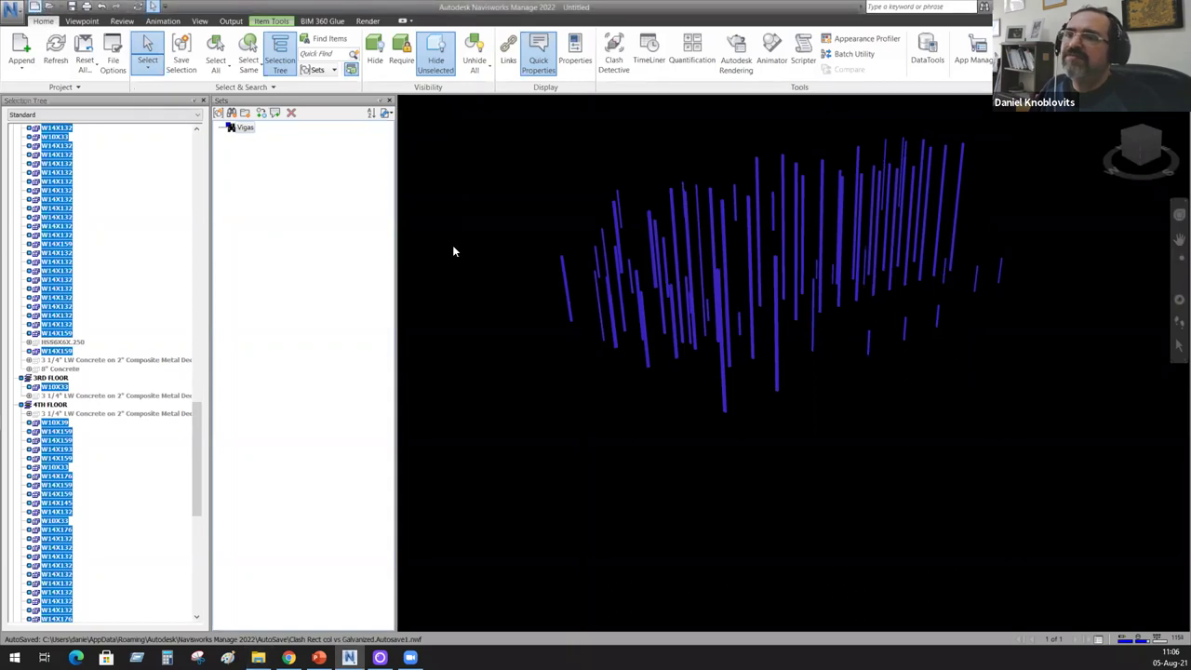
left_click(605, 376)
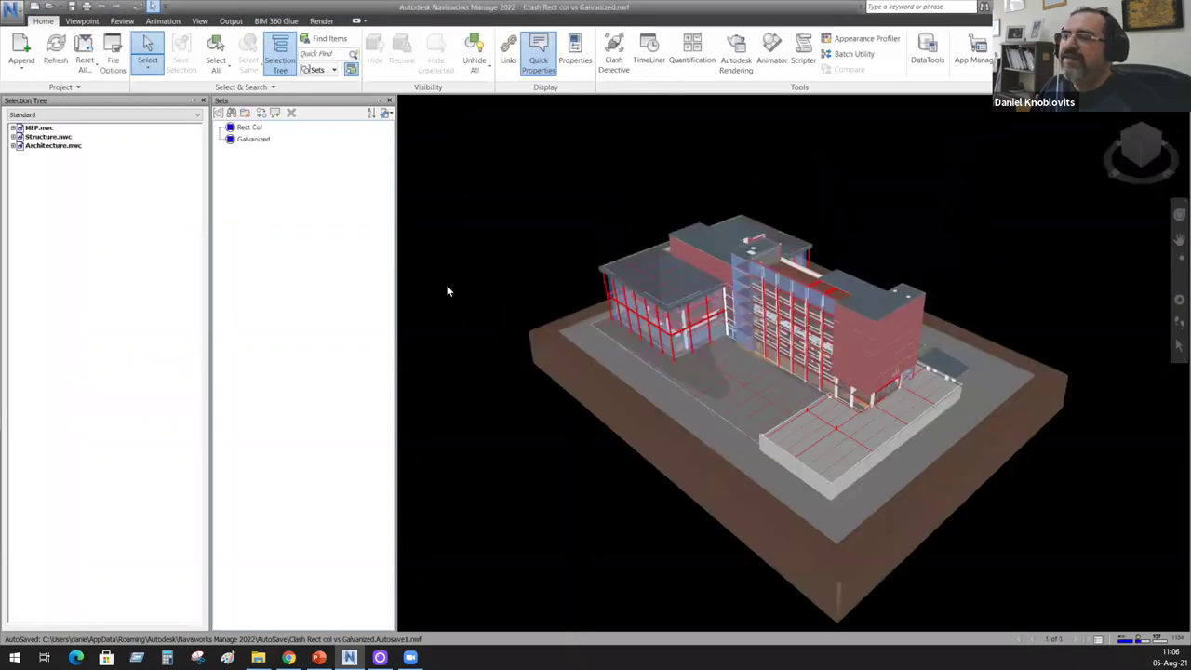
left_click(249, 128)
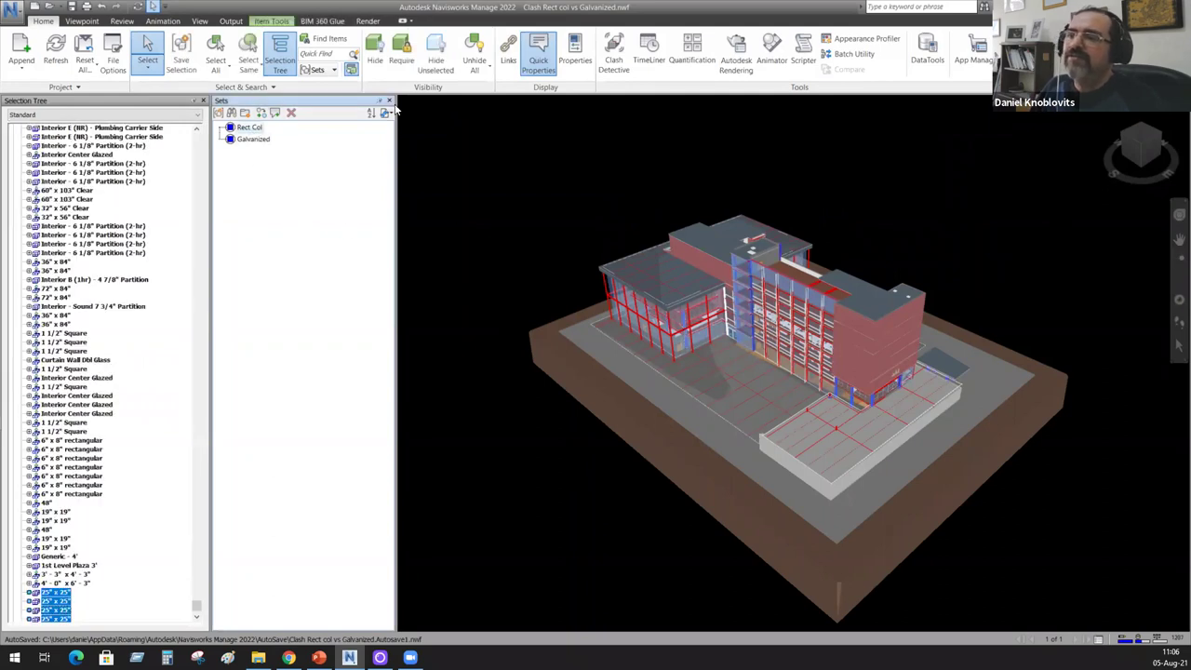
left_click(249, 140)
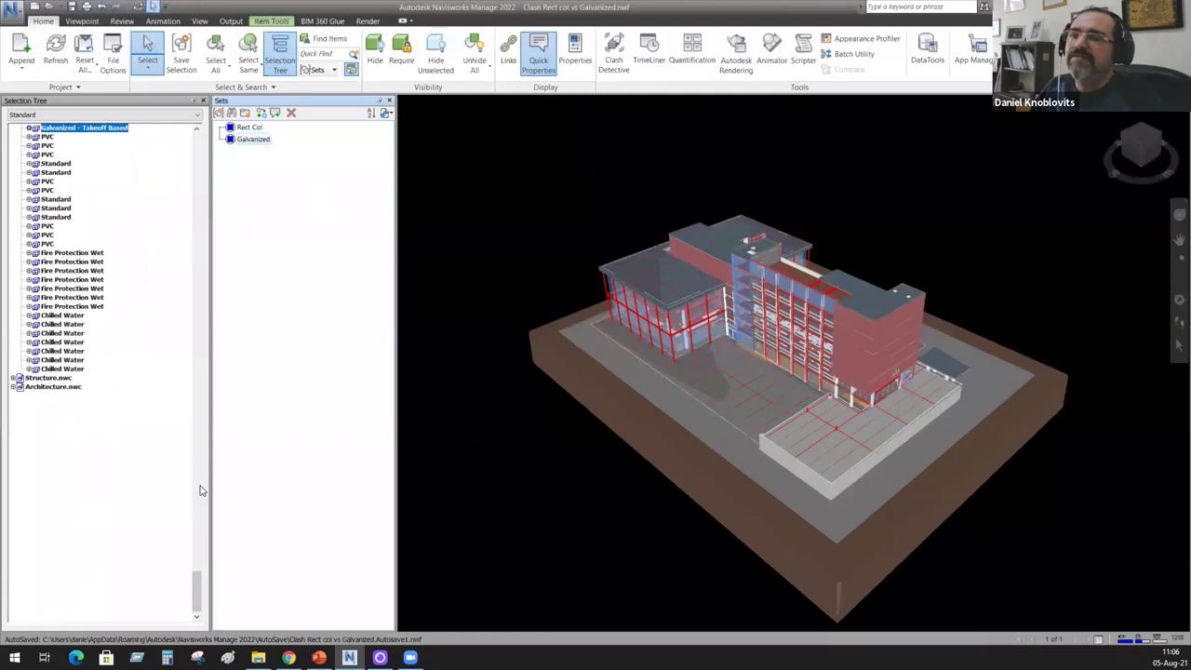
left_click_drag(197, 581, 182, 140)
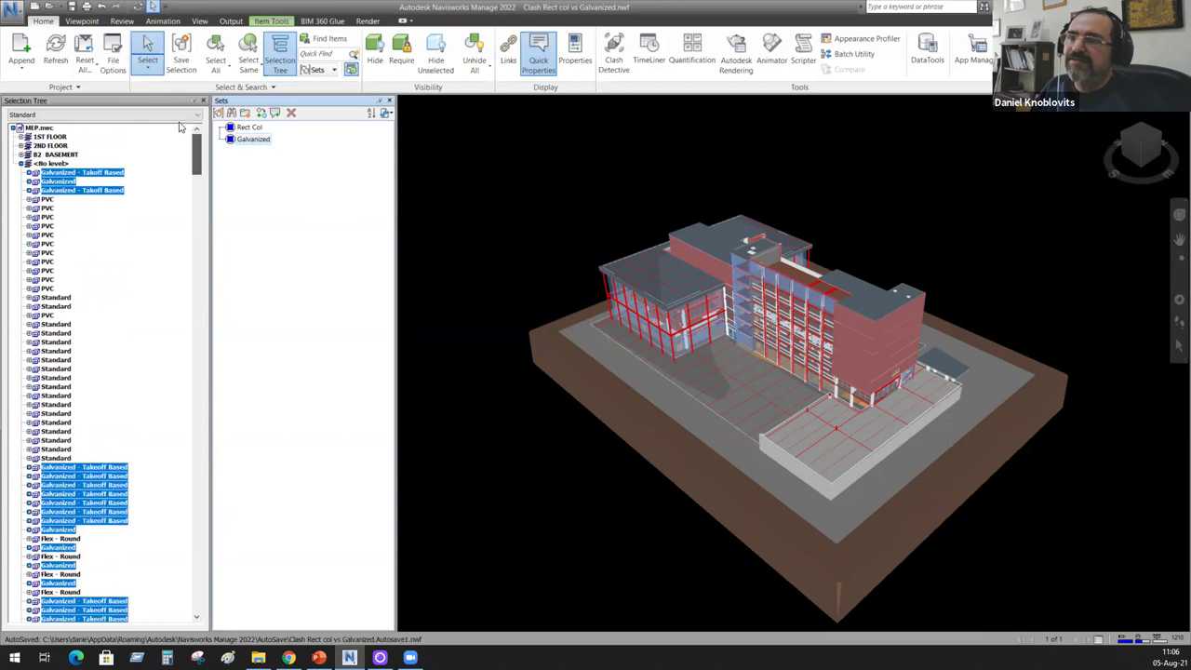
Step: Collapse the MEP.nwc tree, isolate that model by hiding everything unselected, and clear the selection
left_click(23, 164)
left_click(18, 128)
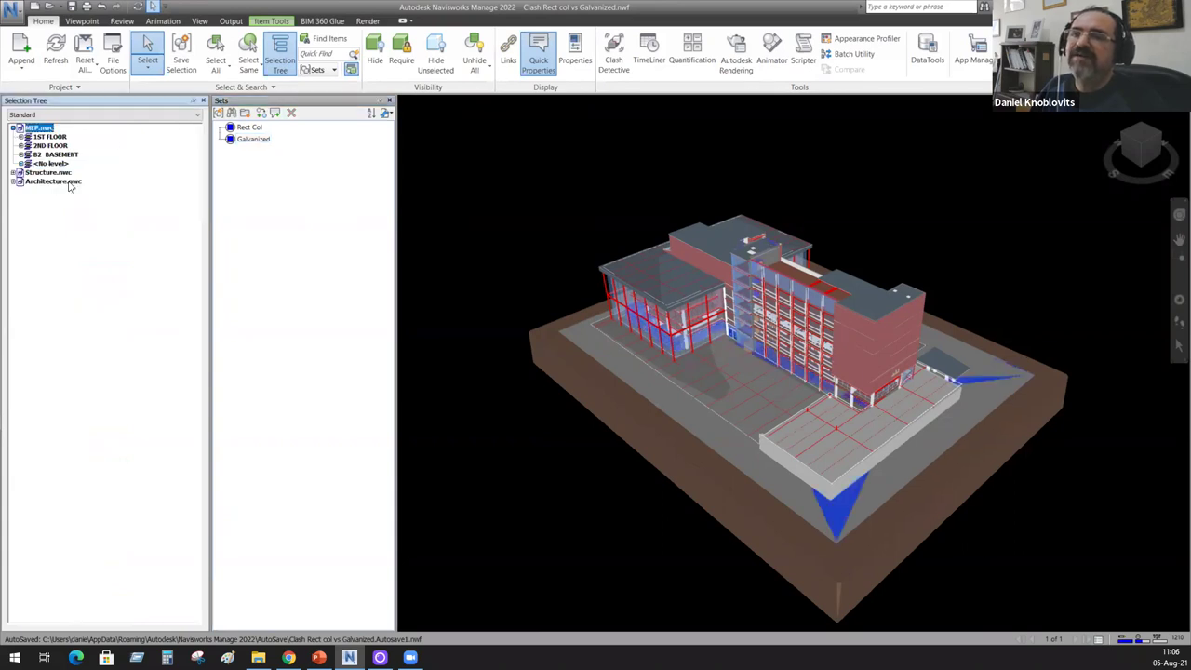
left_click(14, 128)
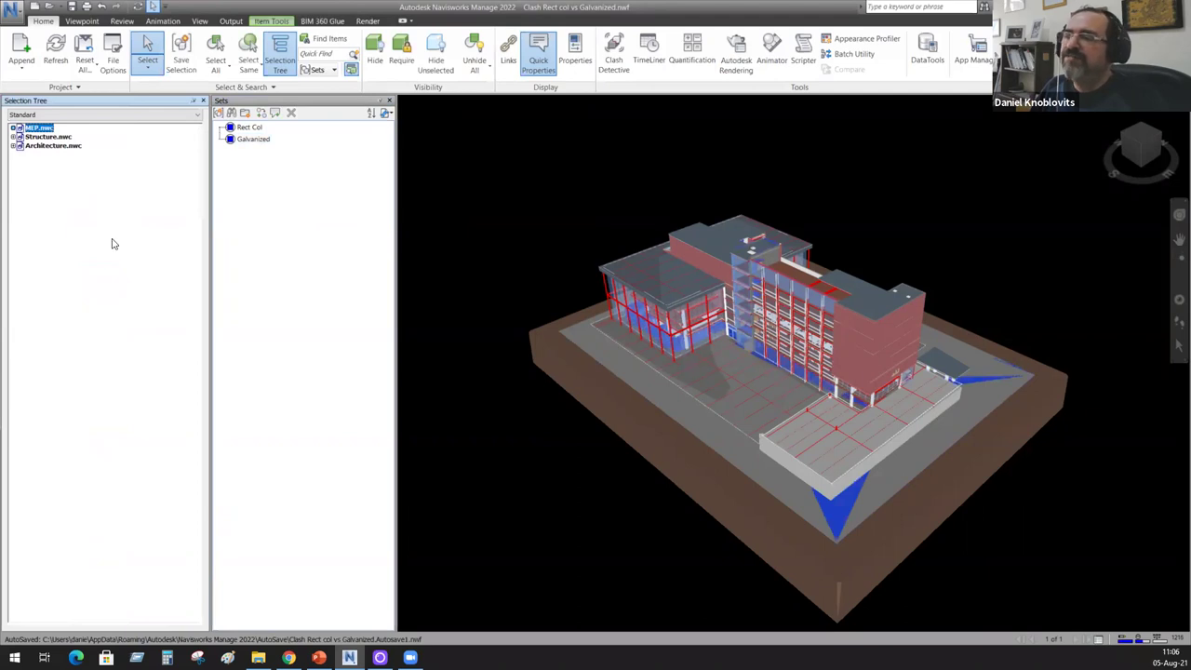
left_click(435, 57)
left_click(540, 194)
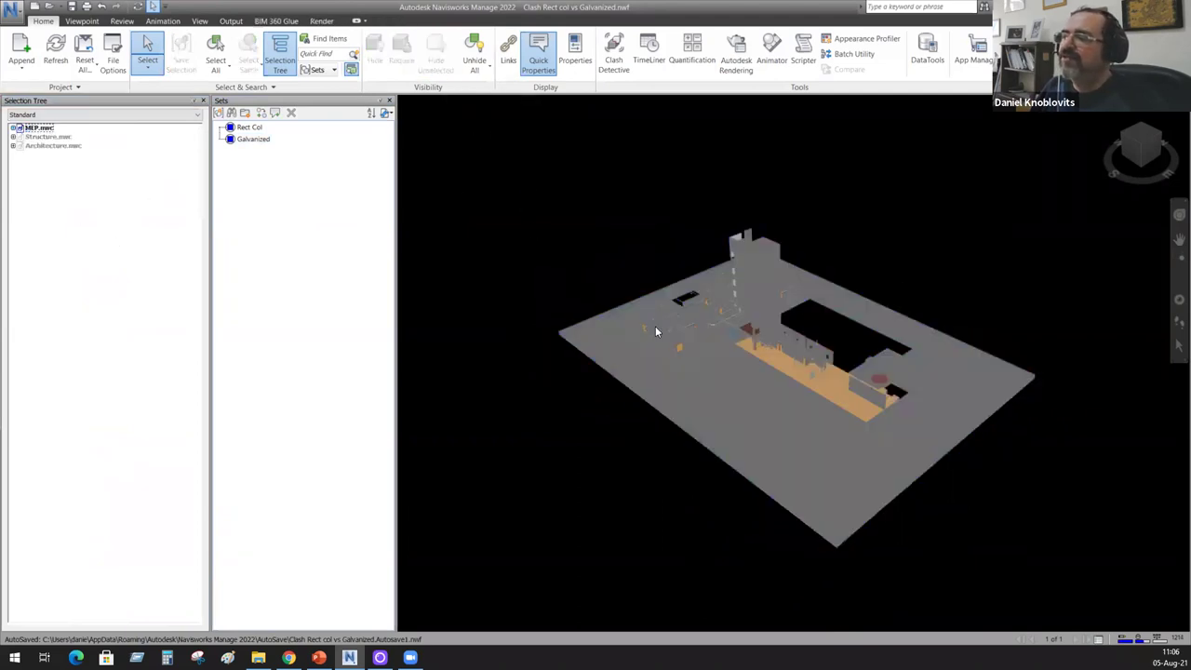
Step: Select the Galvanized set and examine its ducts within the isolated MEP model
scroll(774, 341, "up", 5)
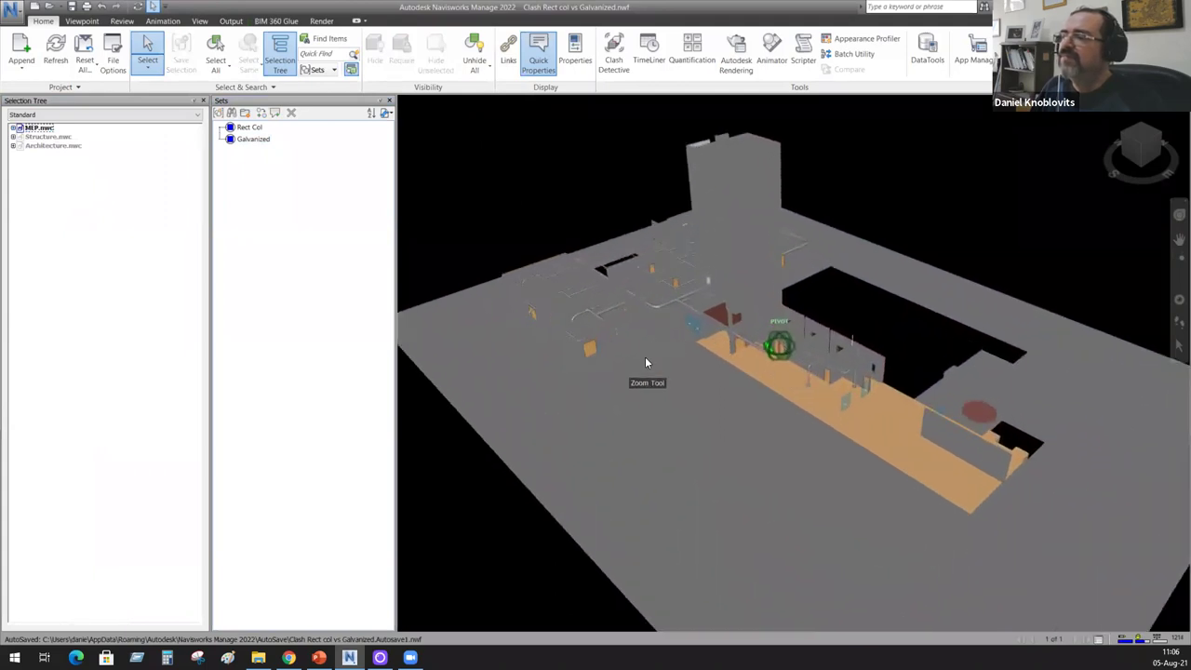
left_click(648, 361)
left_click(500, 204)
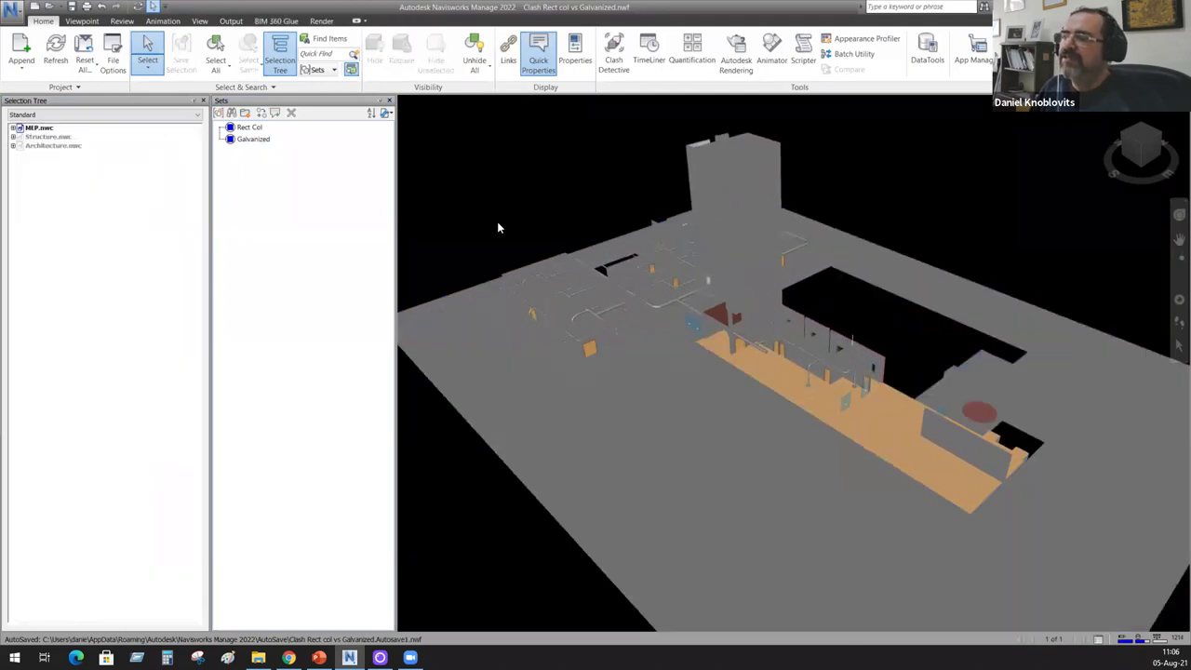
middle_click_drag(501, 225, 798, 218, "shift")
middle_click_drag(883, 244, 882, 265, "shift")
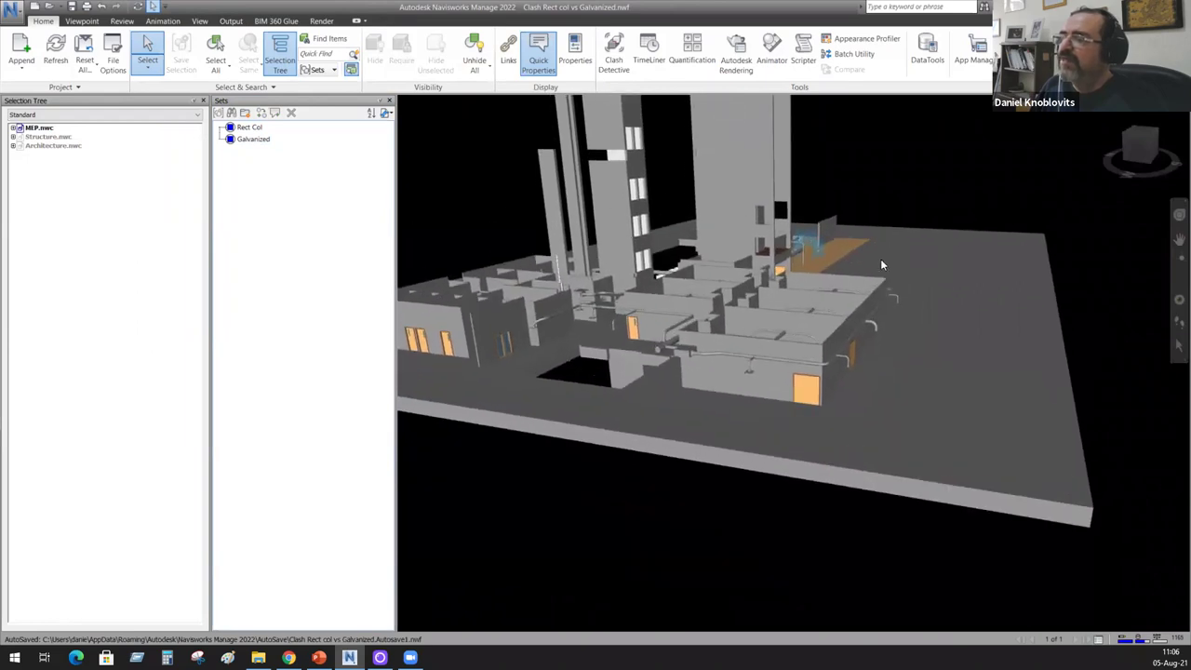
left_click(253, 140)
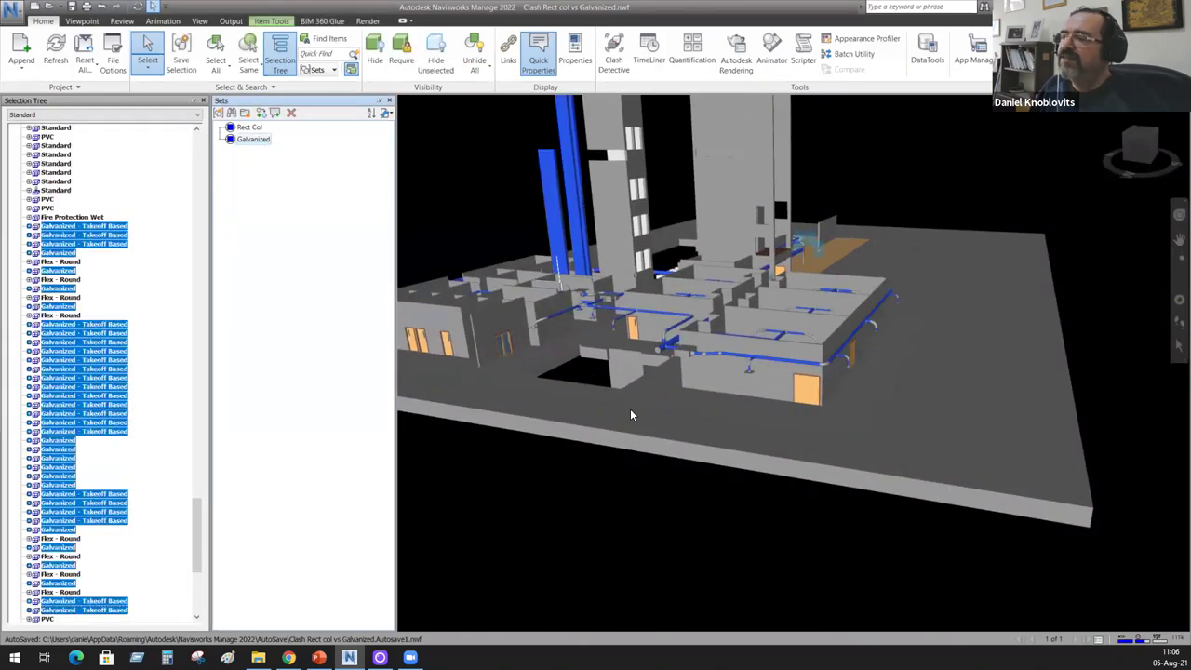
middle_click_drag(630, 415, 726, 433, "shift")
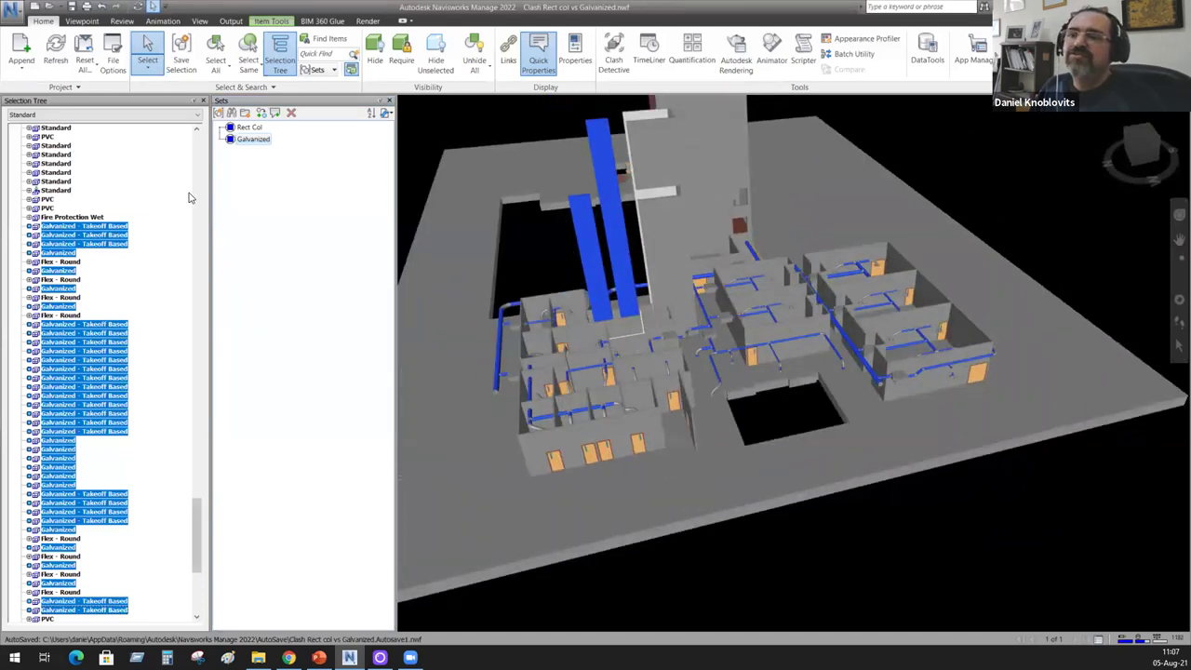
mouse_move(196, 515)
left_mouse_down()
mouse_move(198, 372)
mouse_move(195, 515)
left_mouse_up()
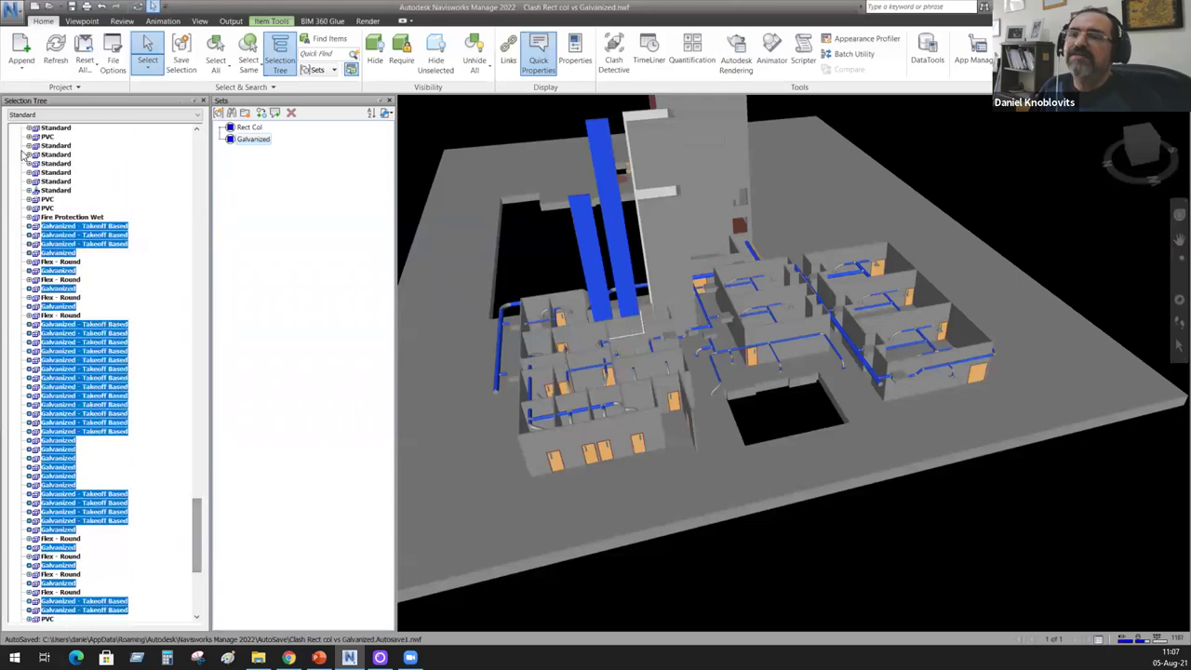
Step: Unhide all items and collapse the MEP.nwc branch in the Selection Tree
left_click(475, 57)
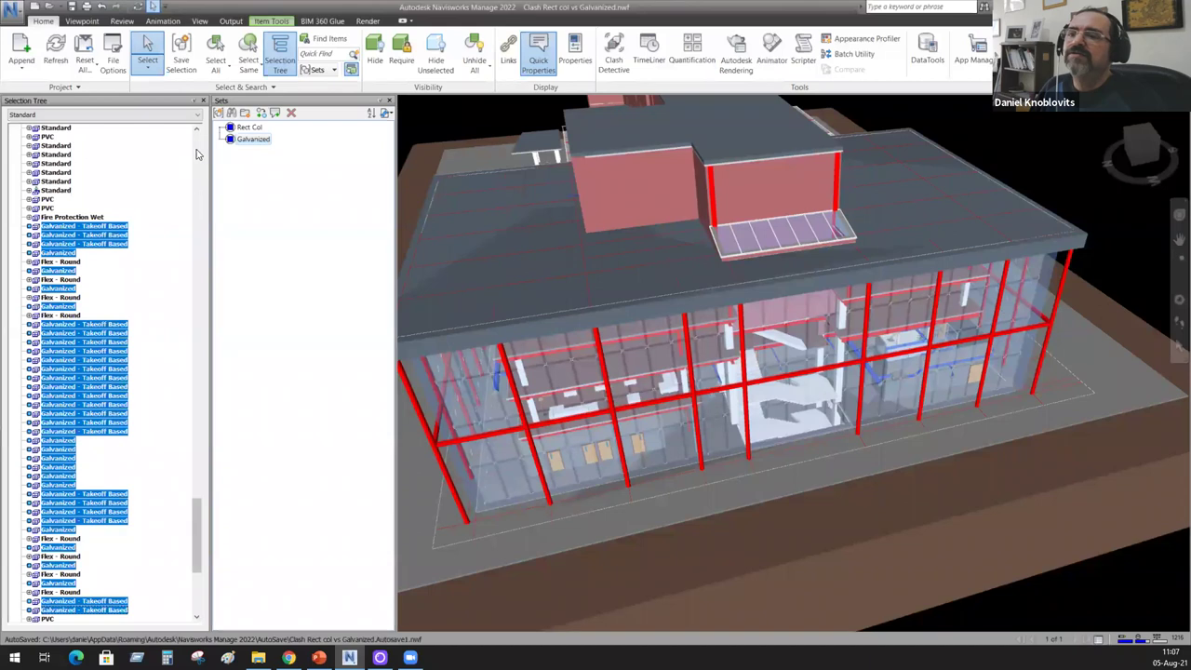
left_click_drag(195, 513, 196, 149)
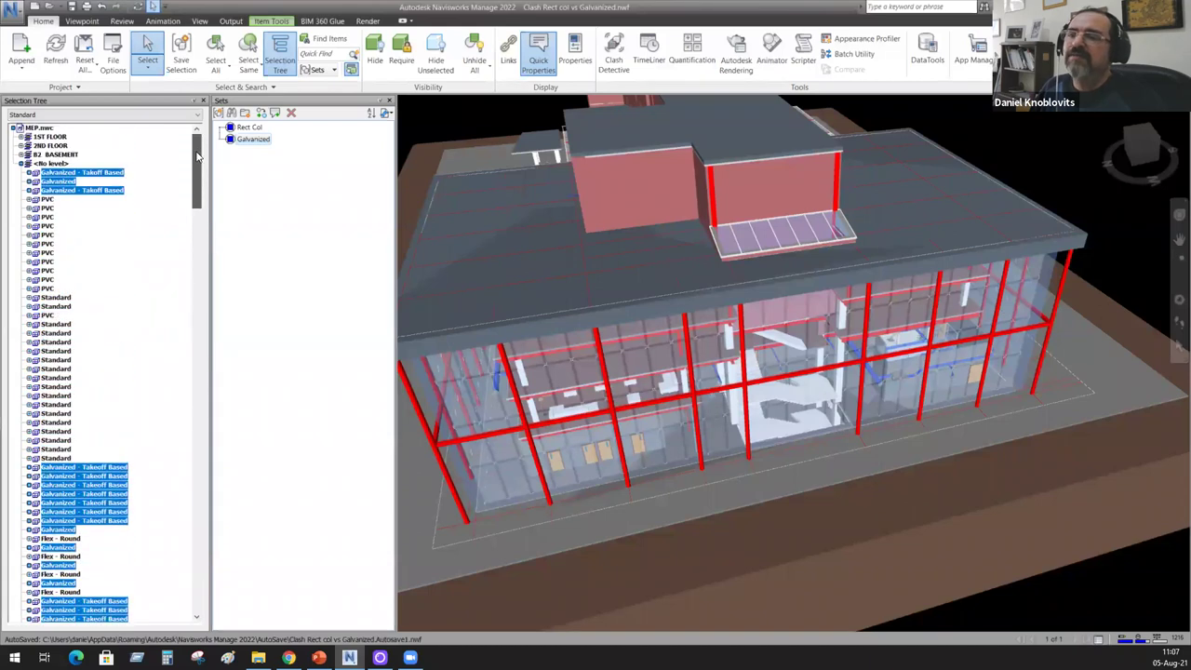
left_click(13, 129)
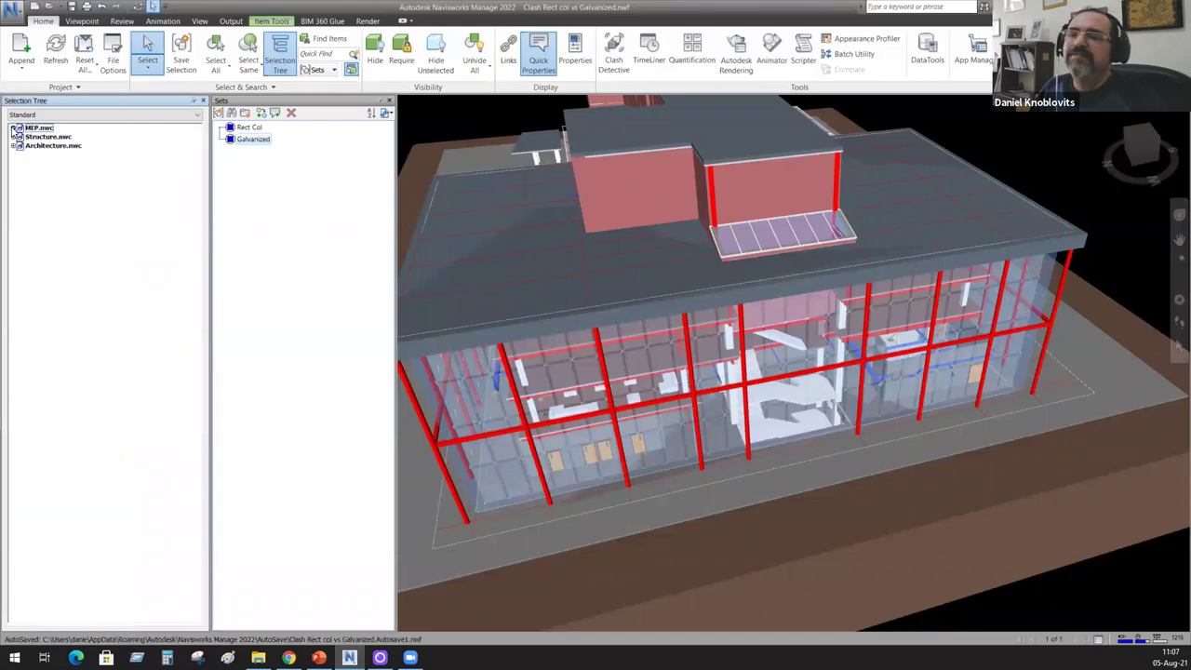
Step: Select Architecture.nwc, expand its levels and hide all unselected items to isolate the architectural model
left_click(45, 146)
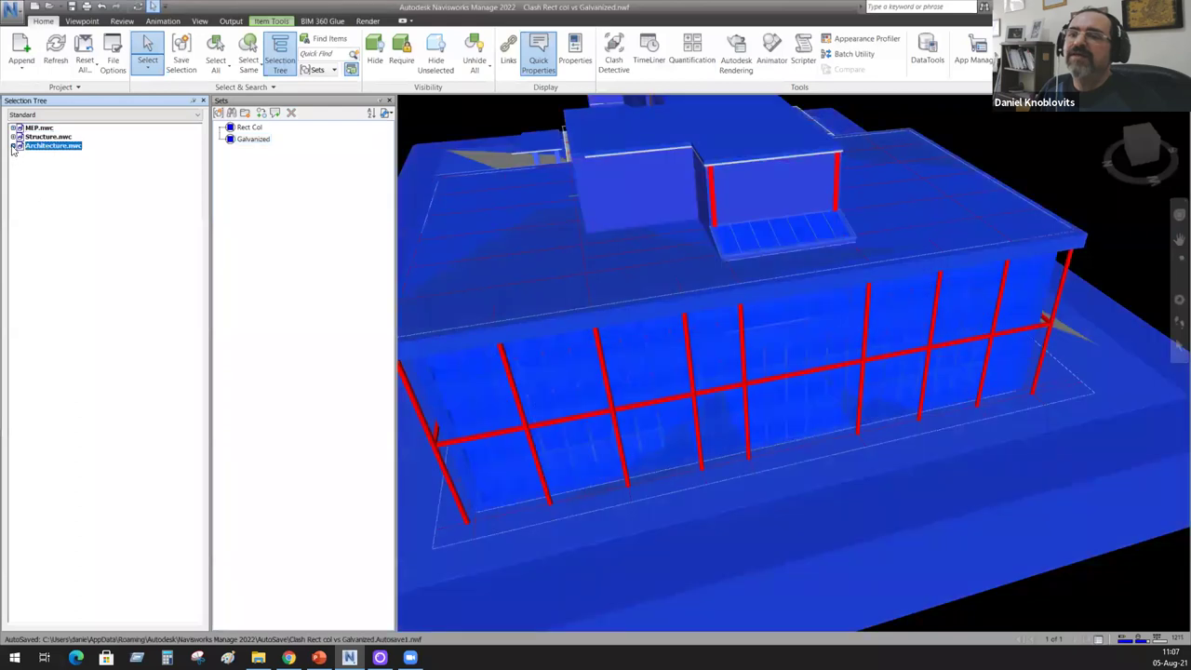
left_click(13, 146)
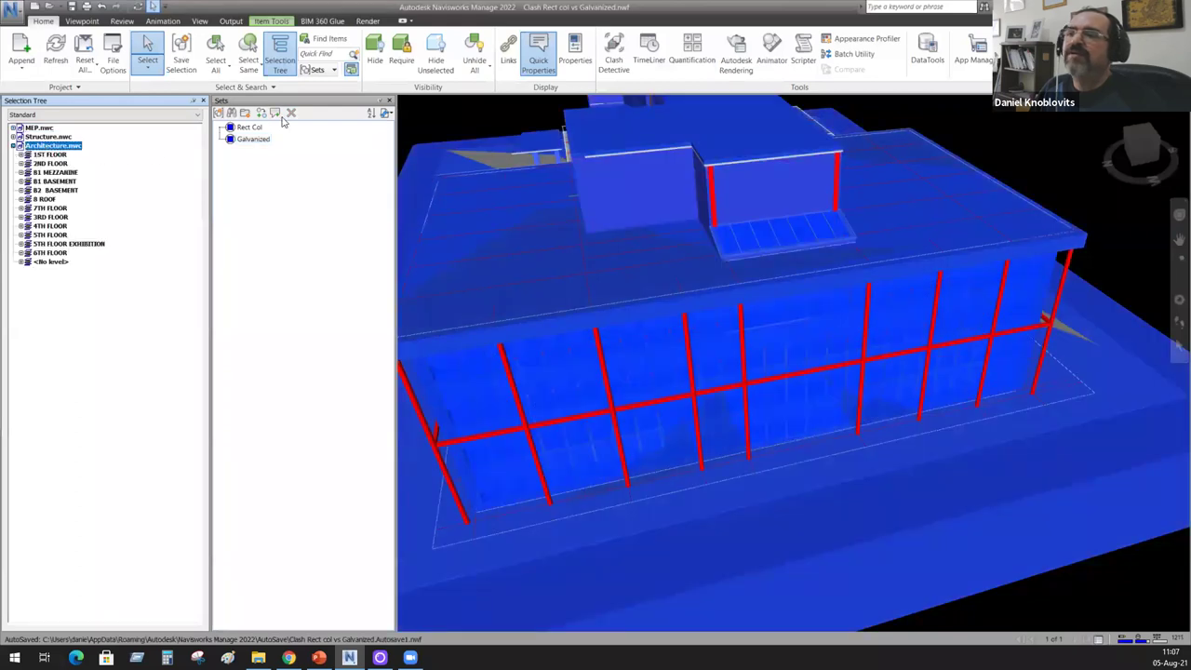
left_click(436, 59)
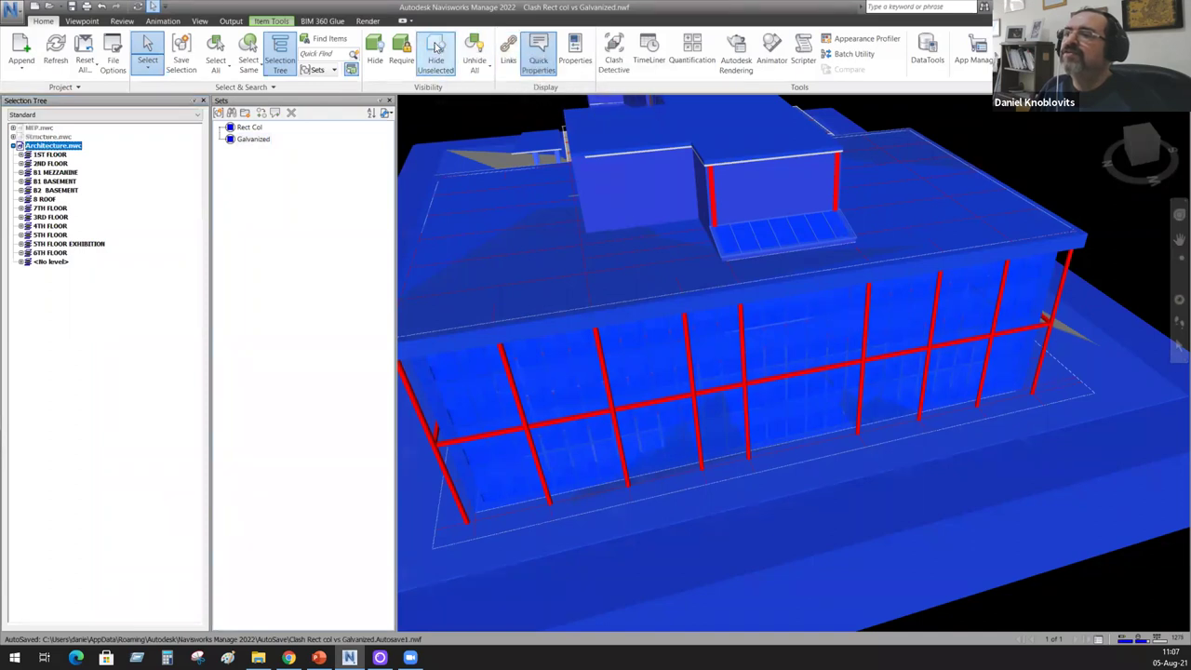
Step: Clear the selection, select the Rect Col set and examine its columns within the isolated architectural model
left_click(1010, 141)
middle_click_drag(791, 334, 838, 221)
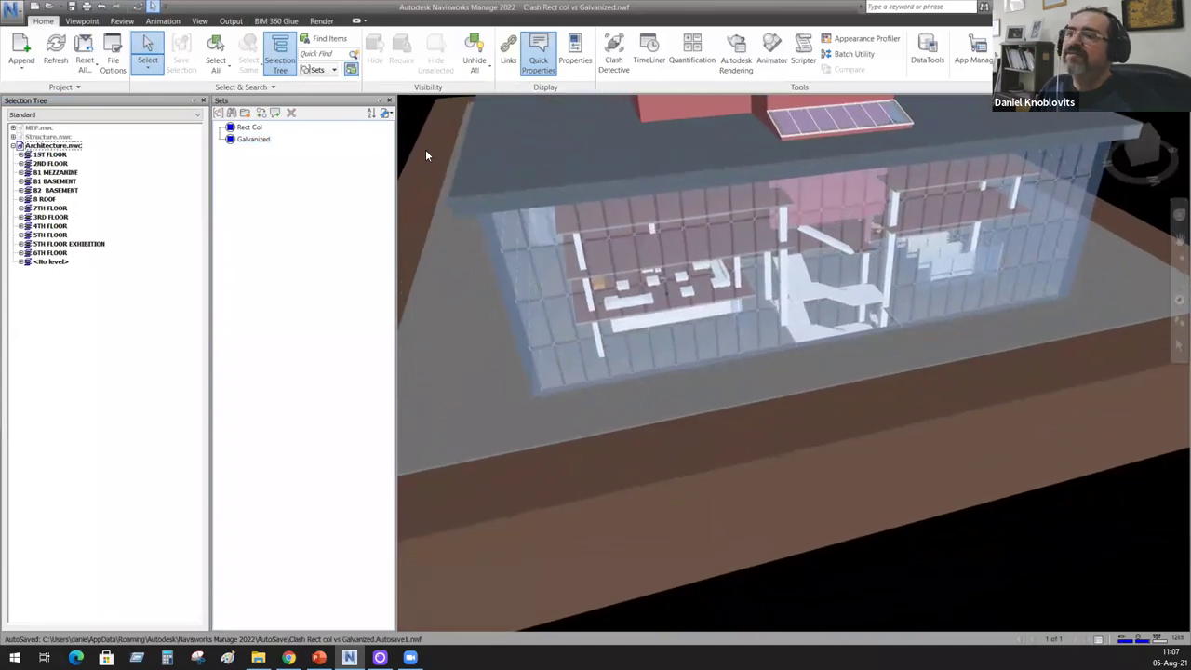
left_click(249, 127)
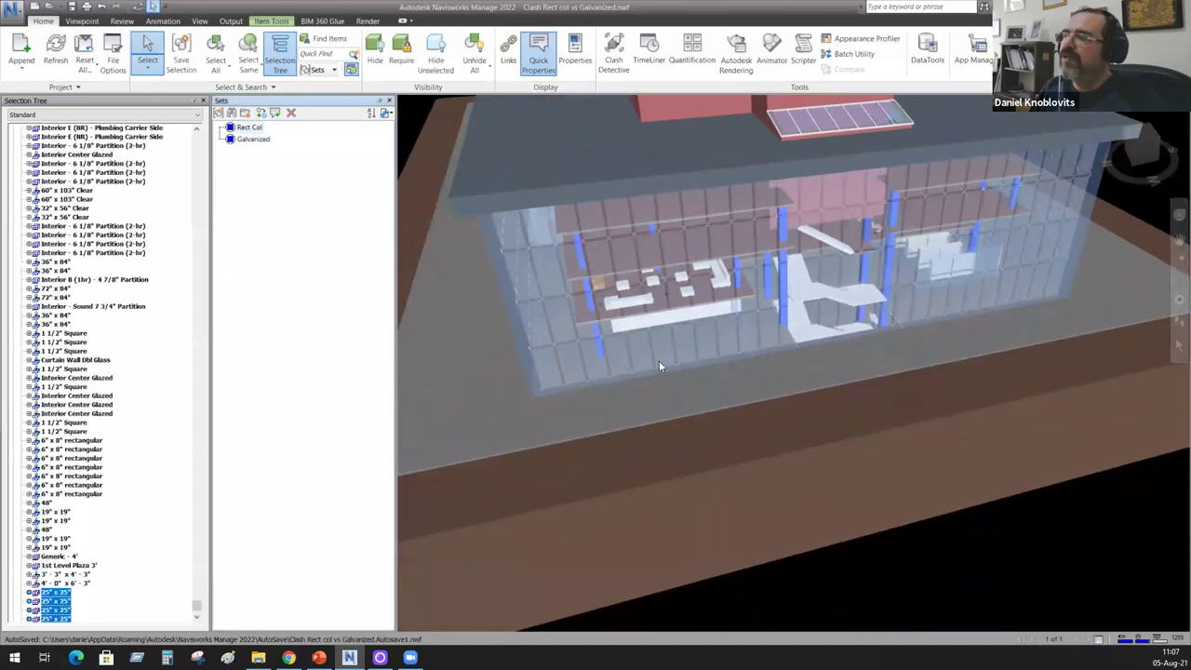
middle_click_drag(689, 381, 503, 307, "shift")
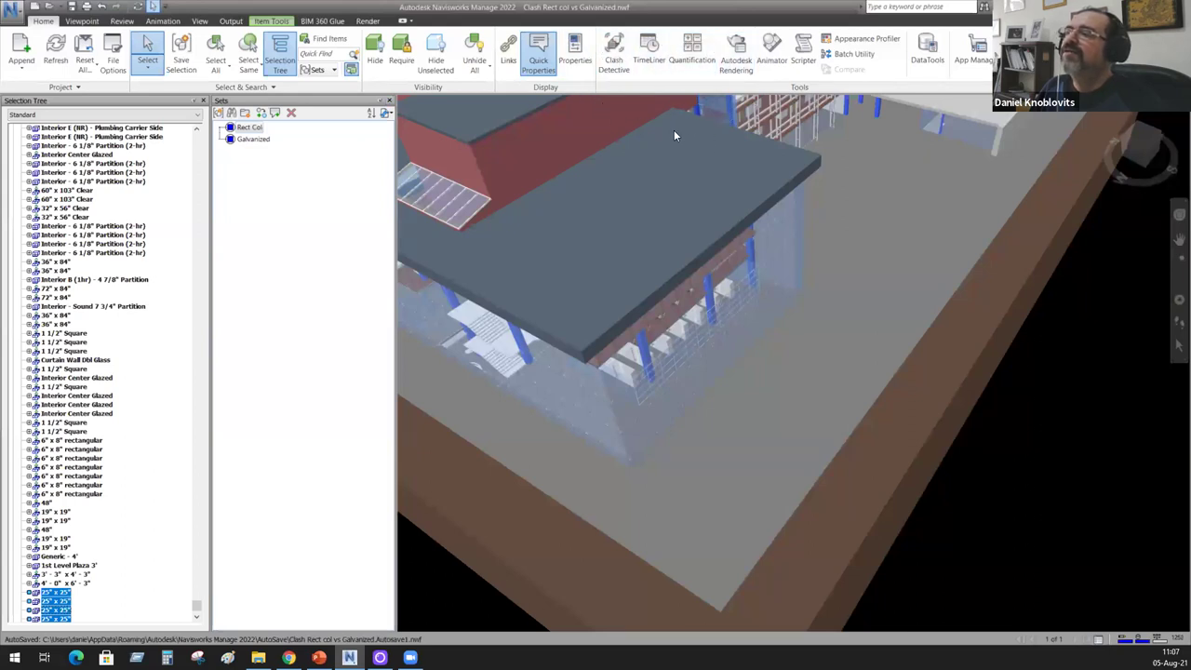
Step: Open Clash Detective, add a new clash test and name it Col vs Galv
left_click(615, 62)
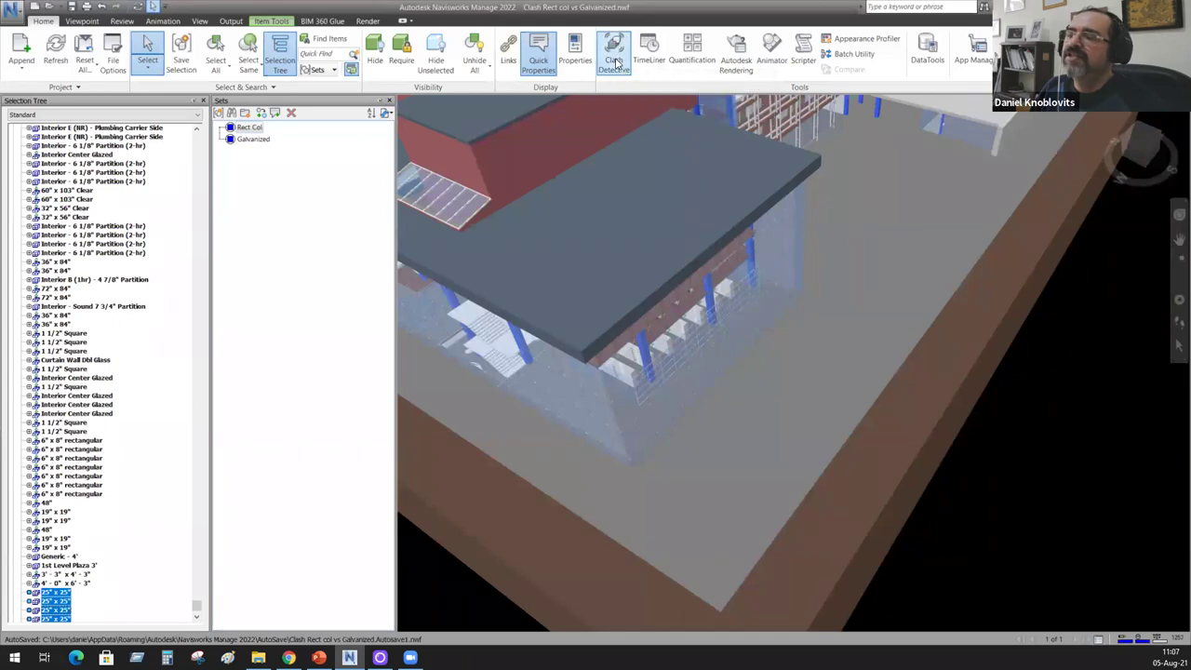
left_click_drag(0, 115, 871, 117)
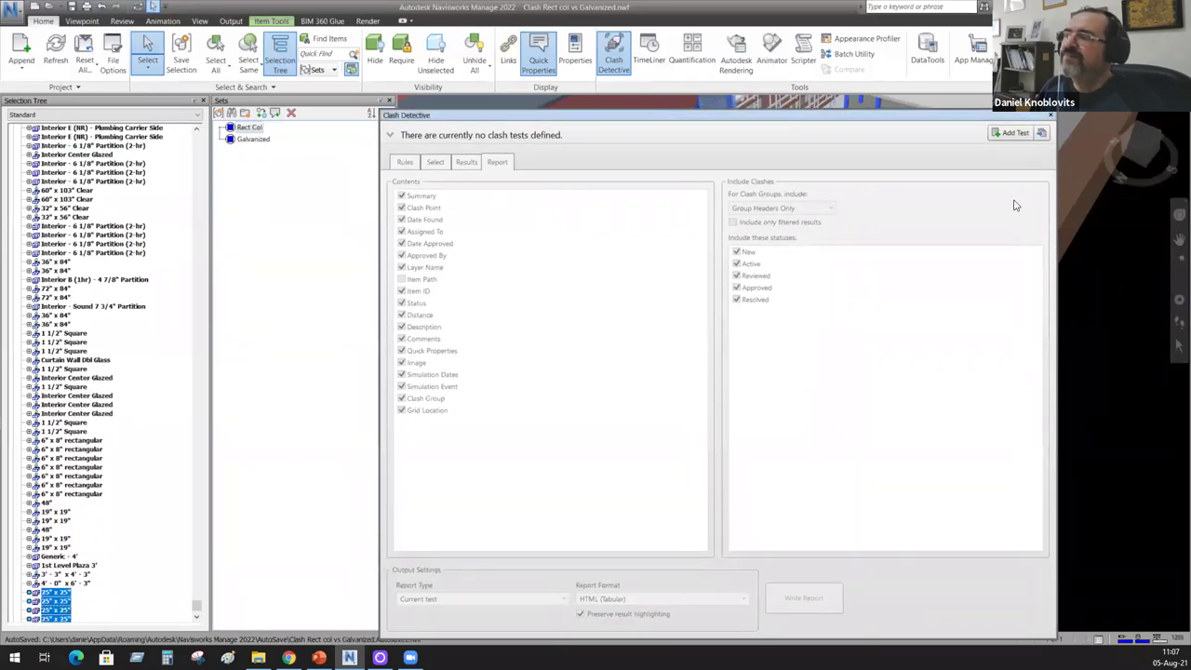
left_click(1015, 133)
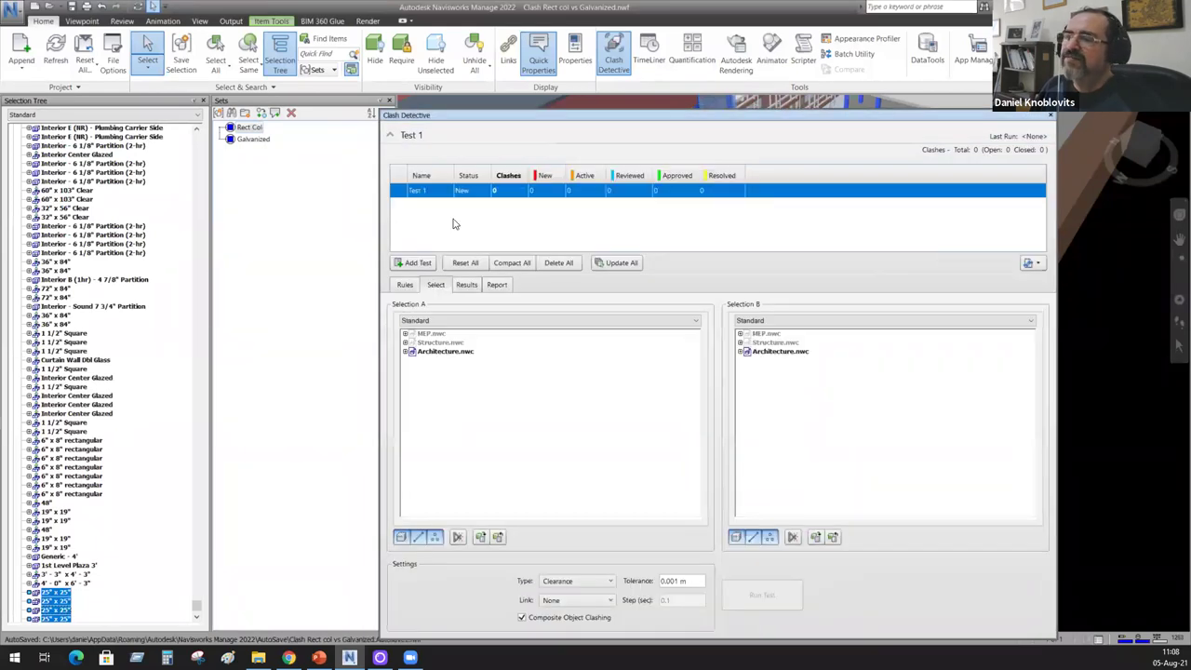
double_click(434, 192)
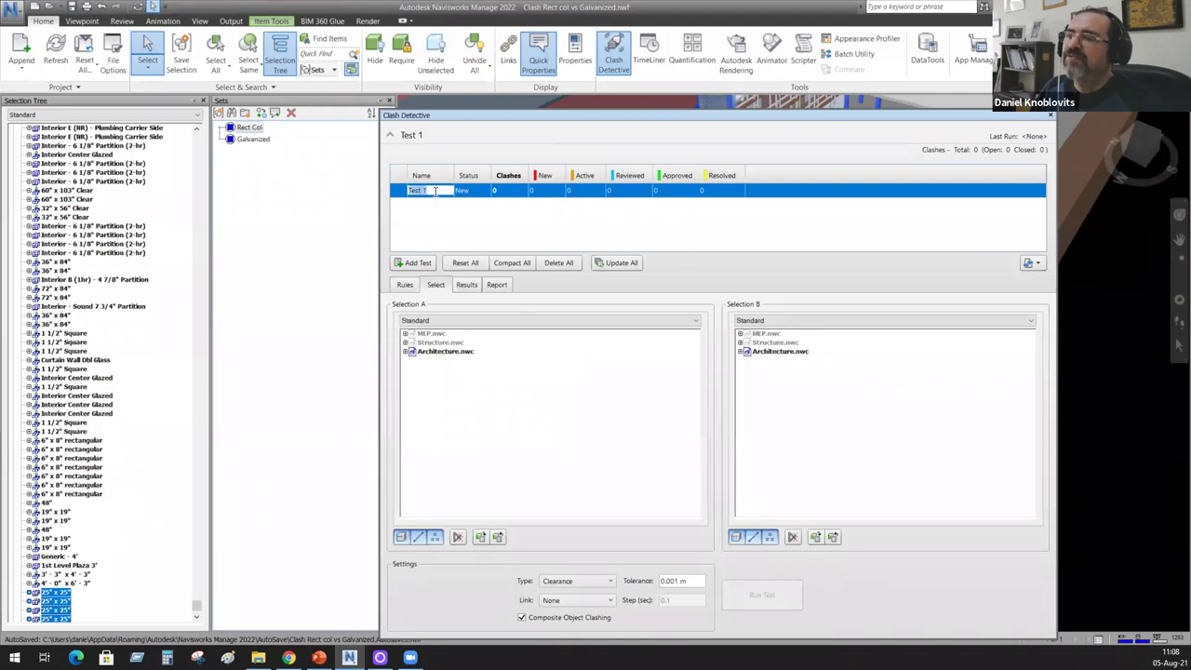
type("C")
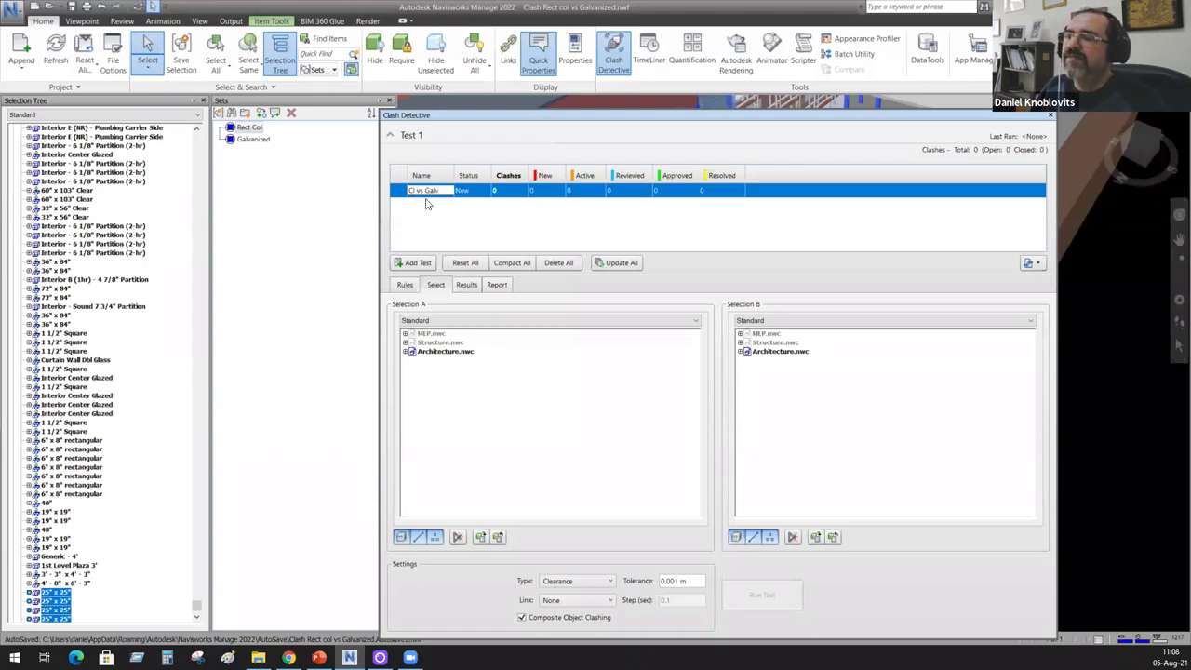
type("o")
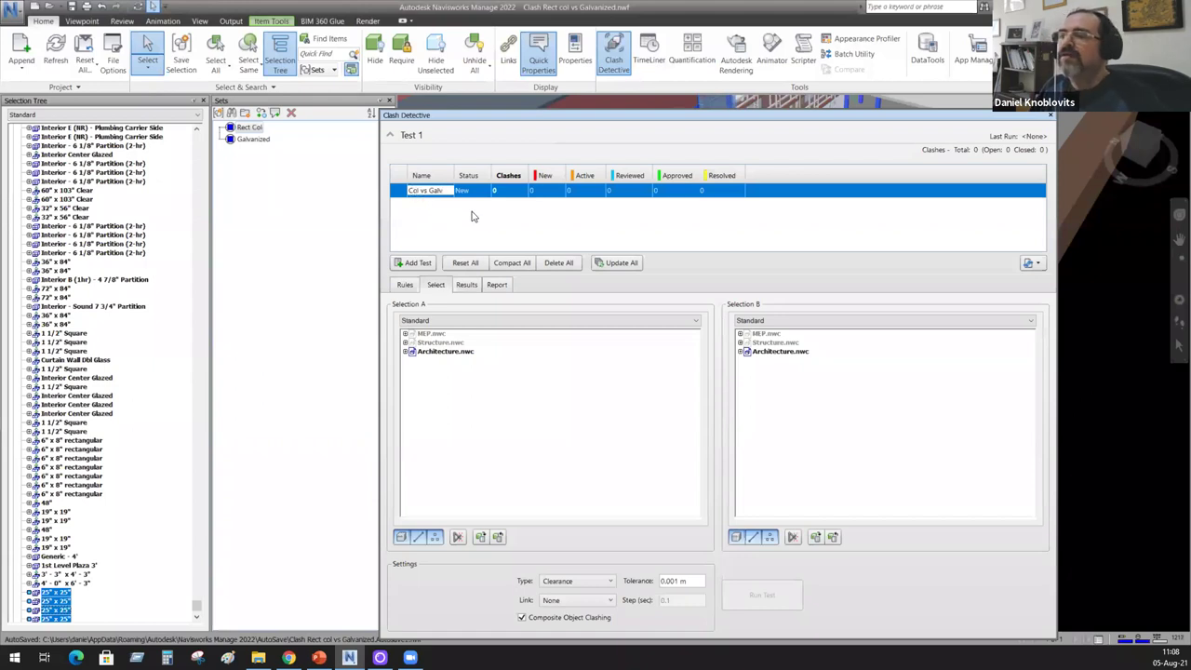
left_click(770, 195)
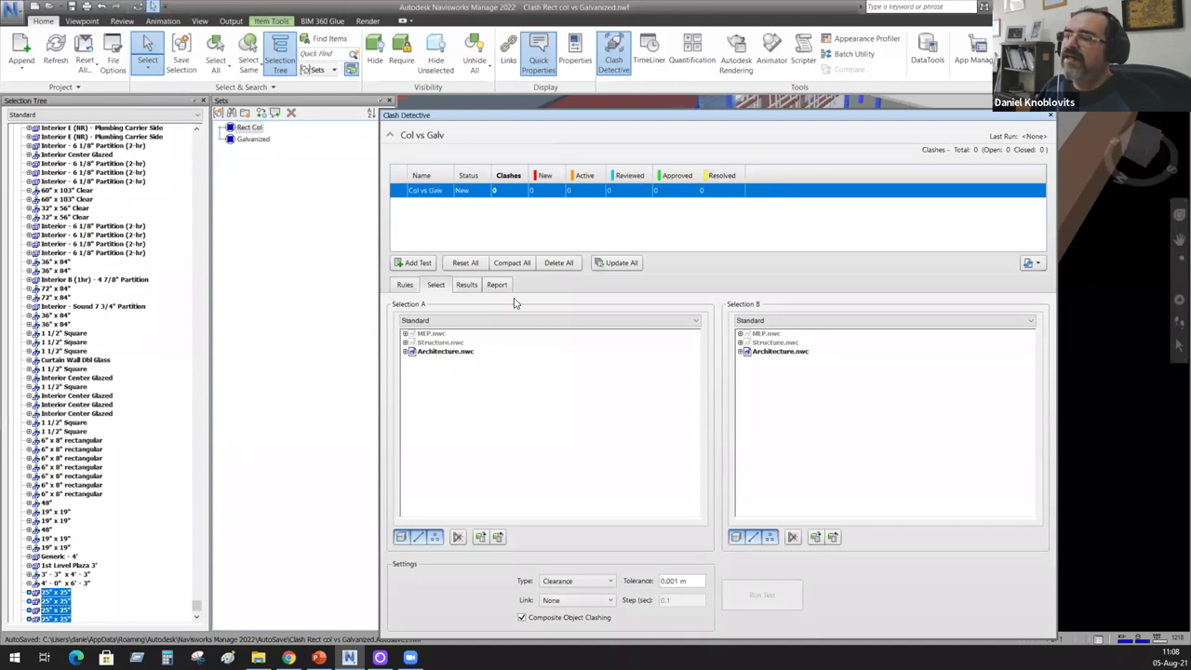
Step: Review the Col vs Galv test's rules for ignoring clashes, and return to its item selection settings
left_click_drag(631, 117, 379, 163)
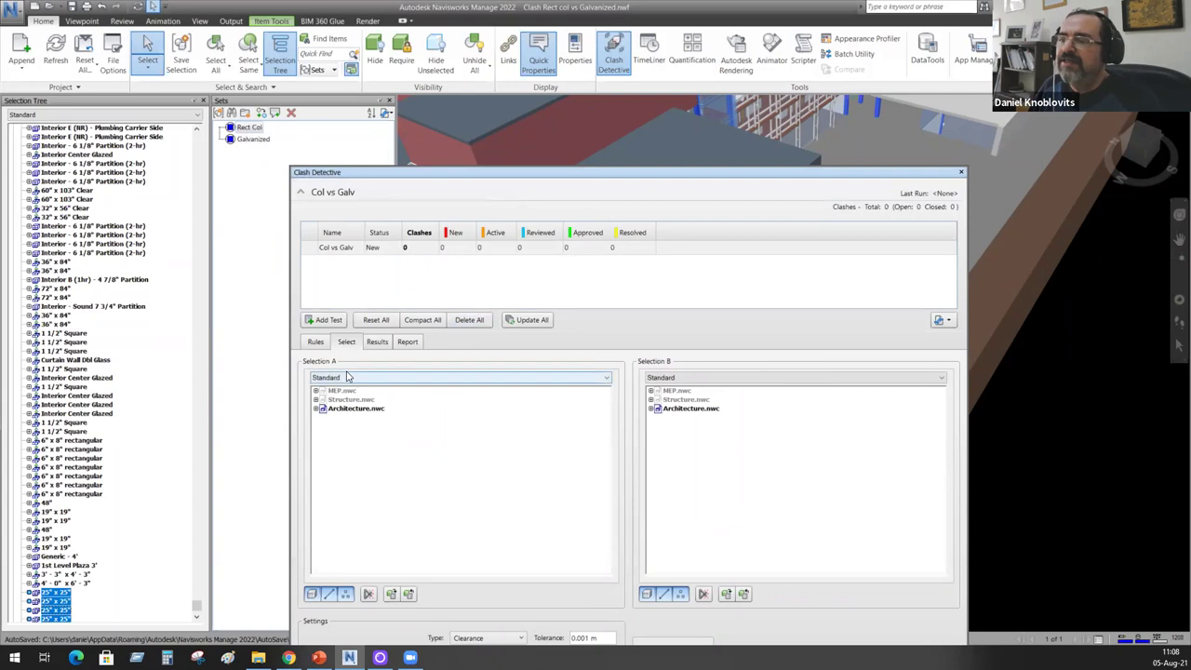
left_click(315, 341)
left_click_drag(468, 185, 452, 175)
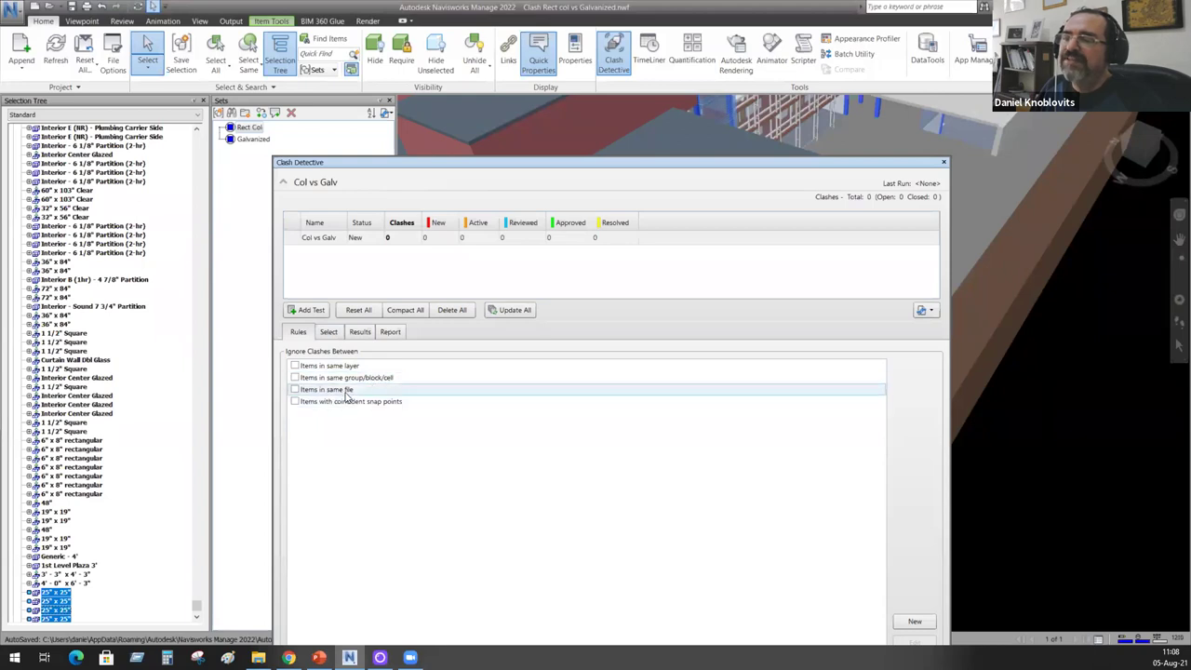
left_click(329, 331)
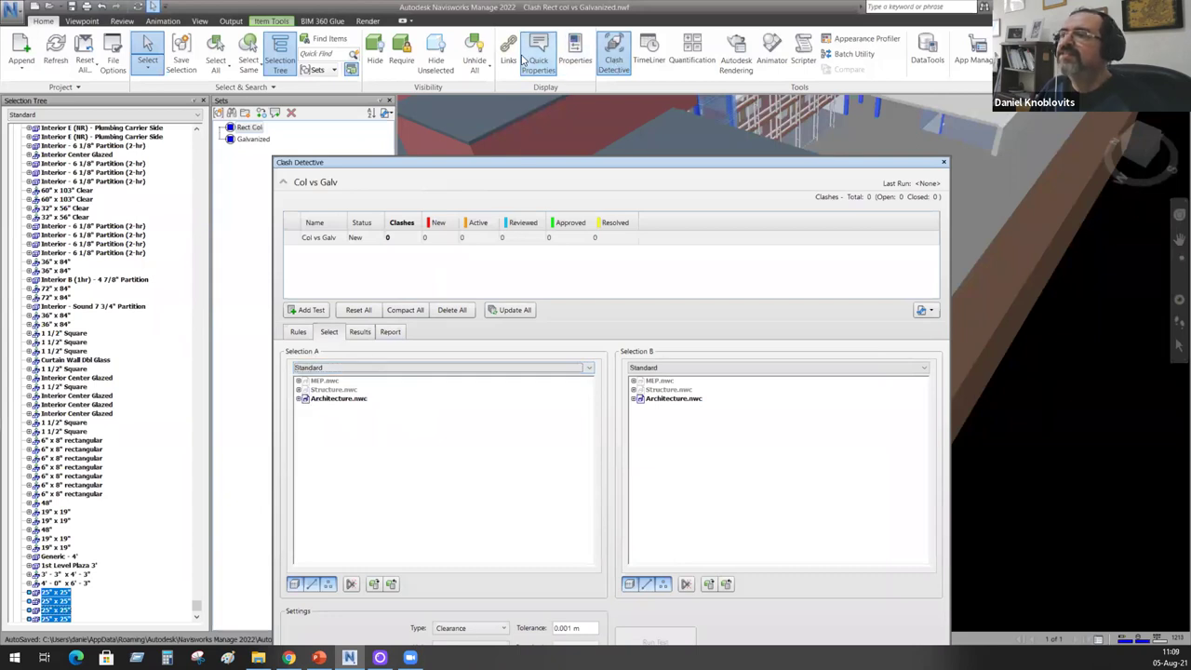
Step: Unhide all model items and choose the saved set Rect Col as Selection A of the clash test
left_click(473, 54)
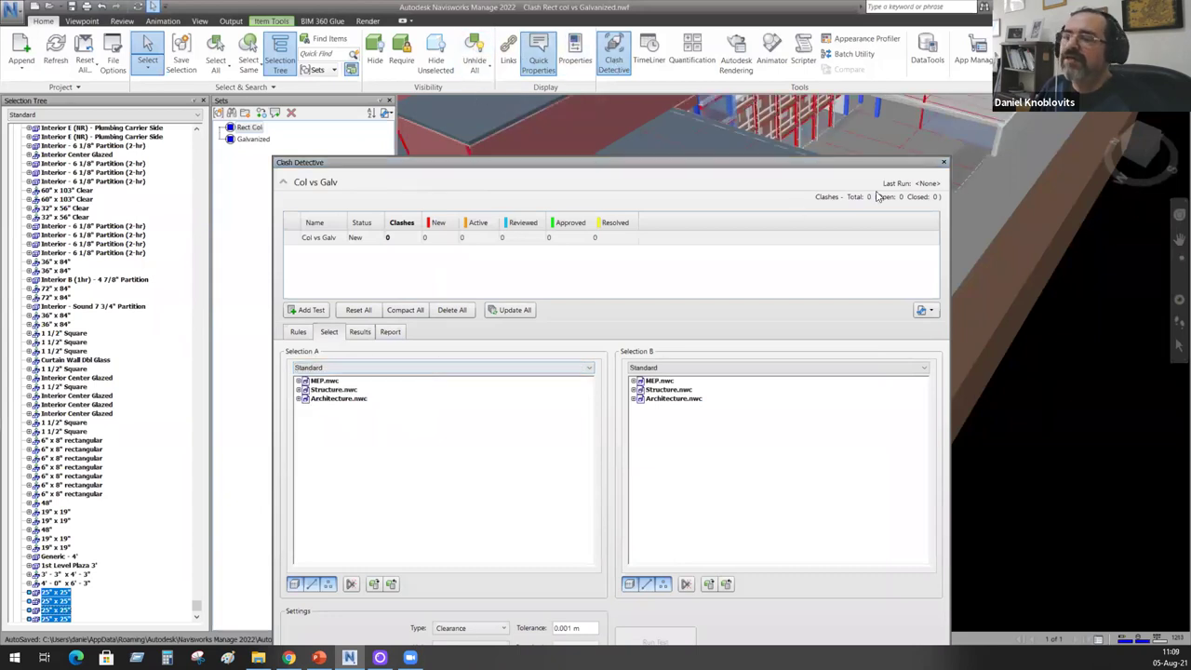
left_click(340, 369)
left_click(336, 407)
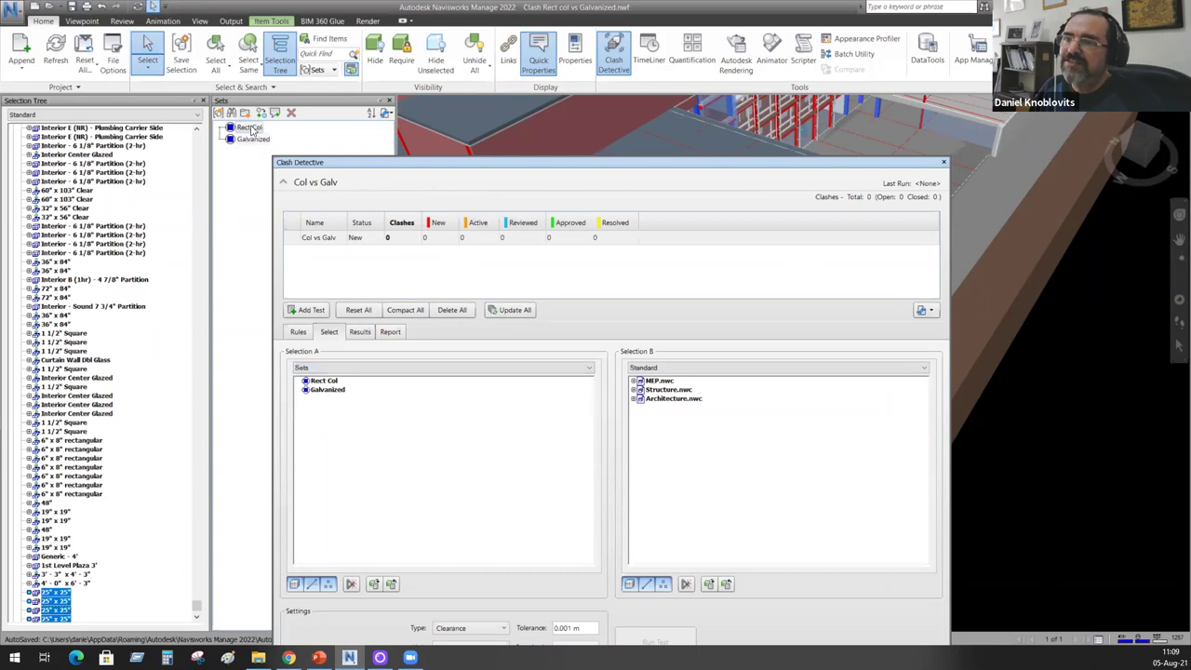
left_click(324, 381)
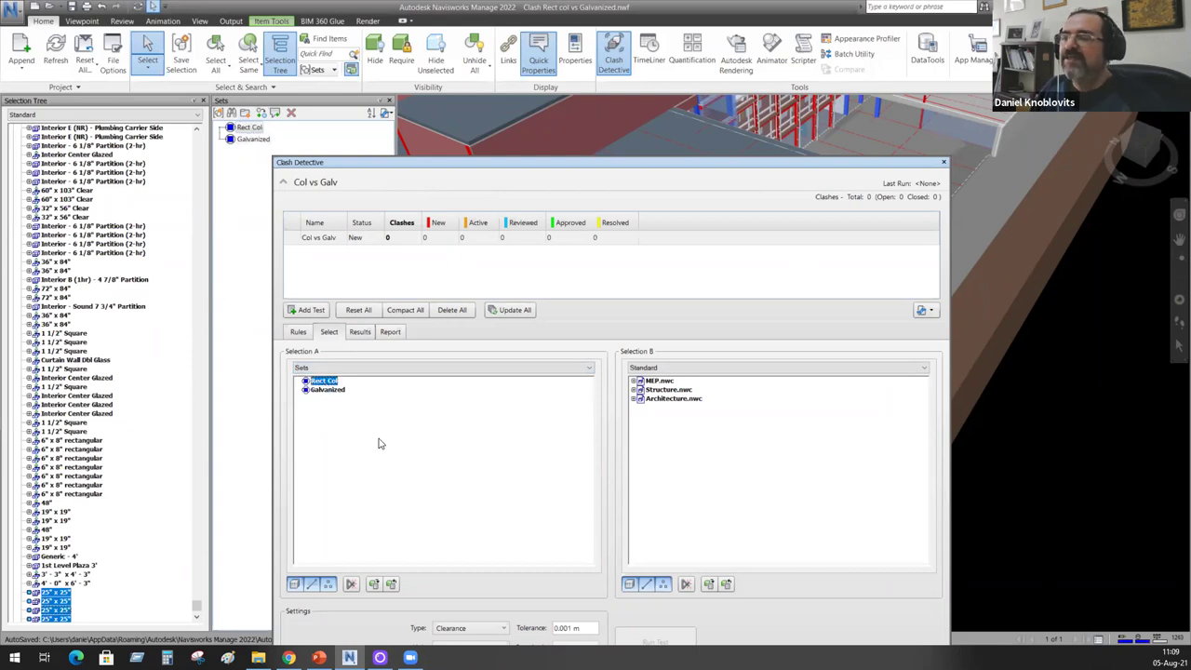
Step: Choose the saved set Galvanized as Selection B of the clash test
left_click(688, 368)
left_click(677, 409)
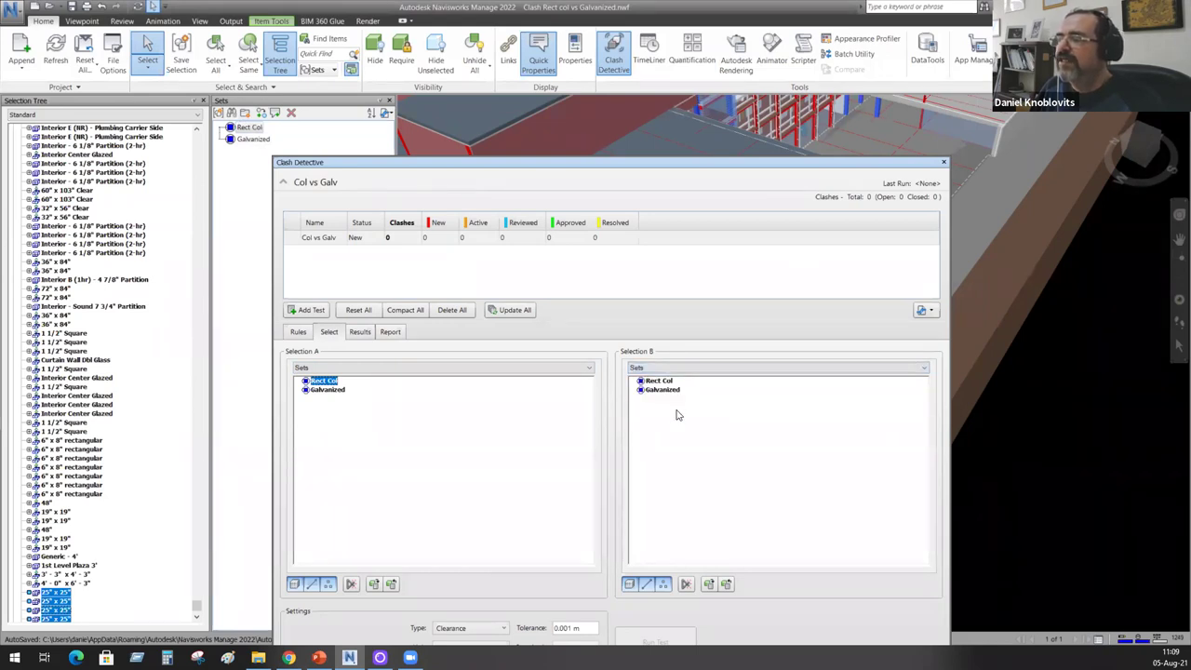
left_click(670, 391)
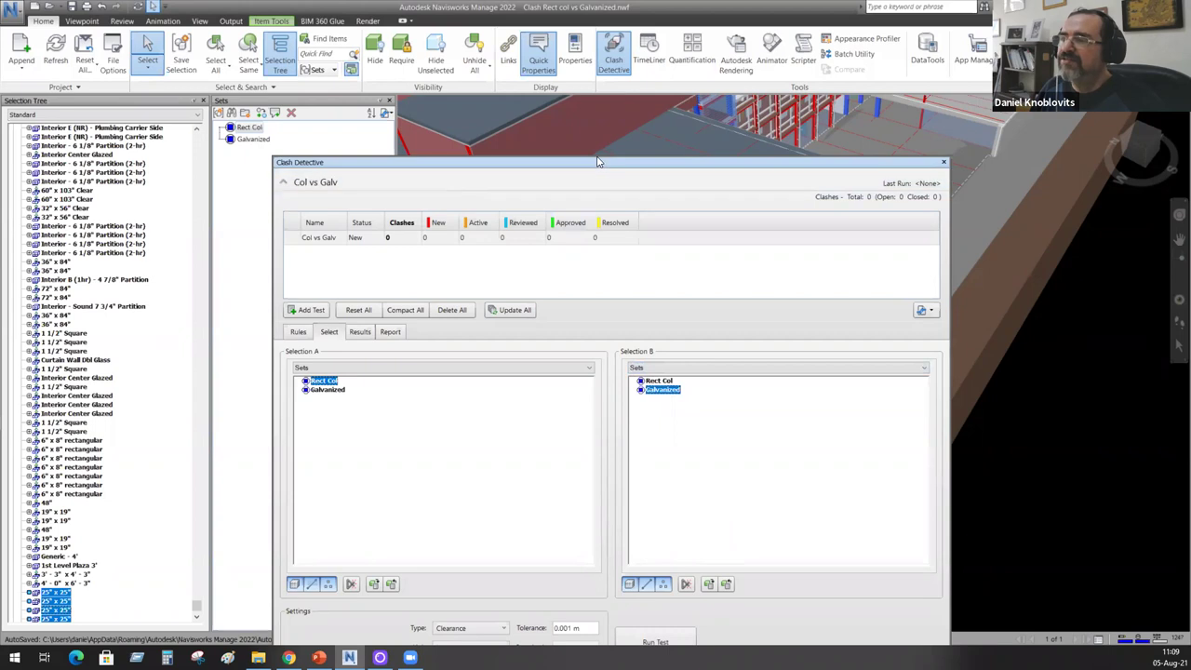
Step: Examine the test's geometry options and the available clash types, keeping the type at Clearance
left_click_drag(595, 166, 537, 62)
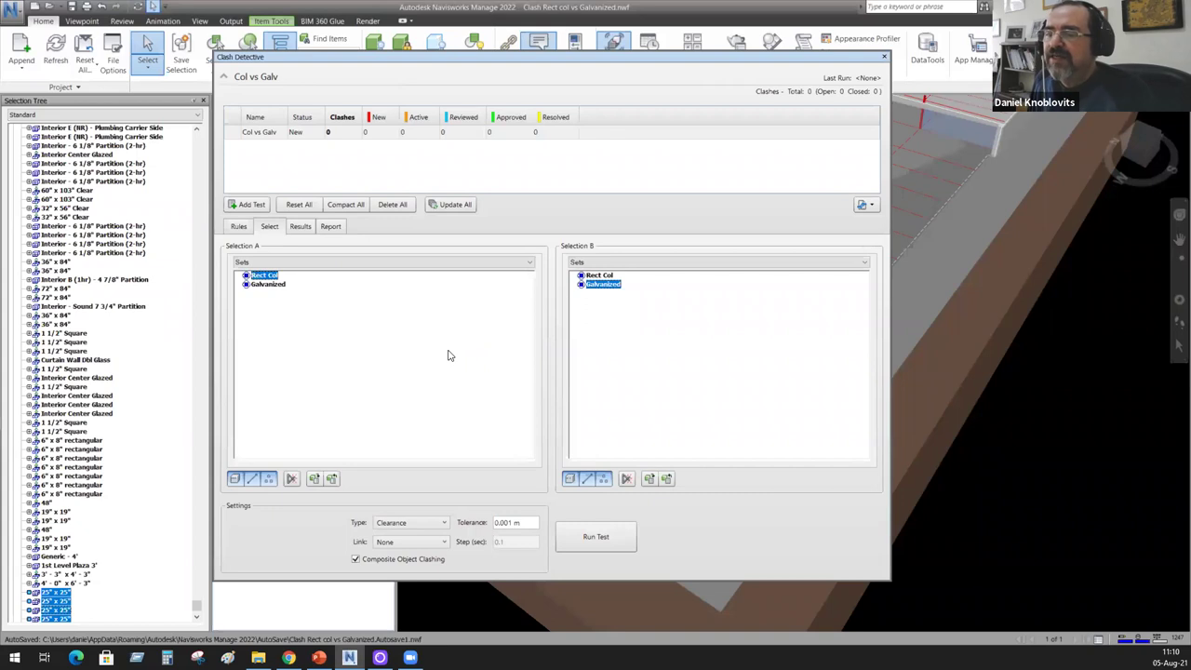
left_click(269, 480)
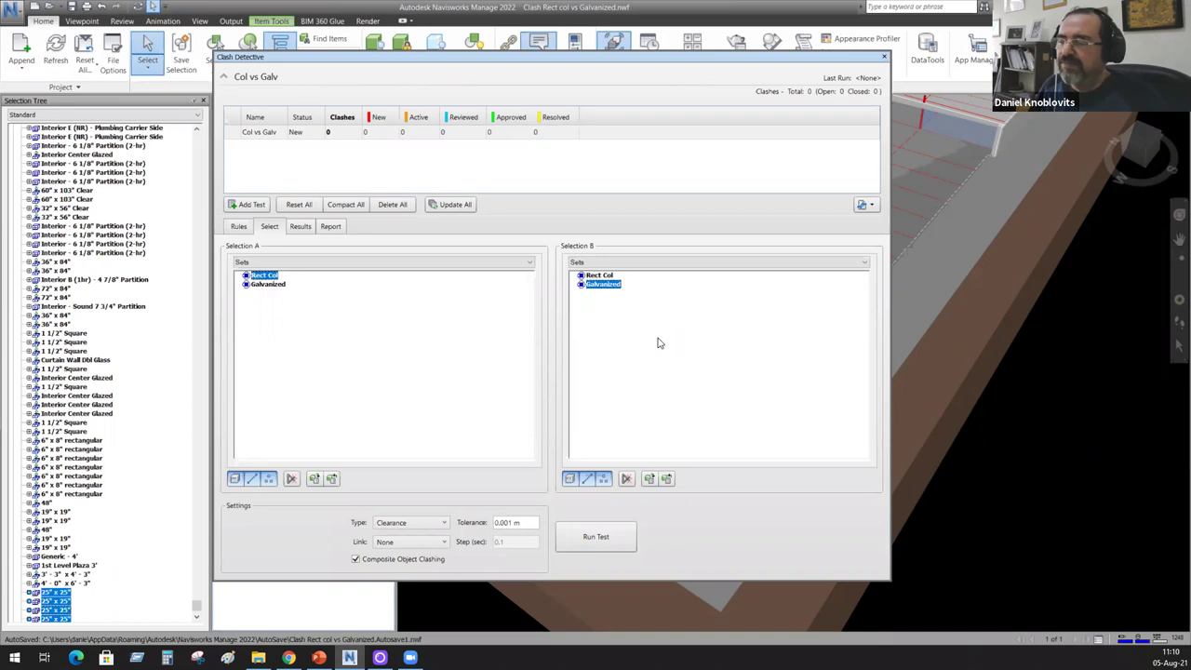
left_click(421, 524)
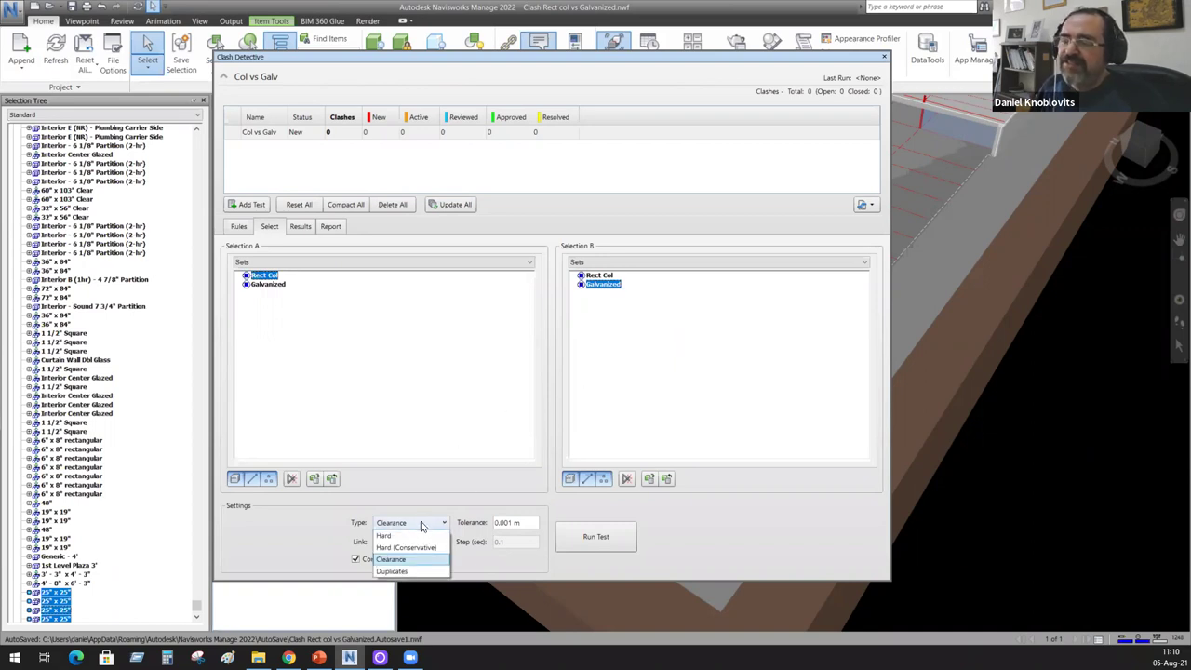
left_click(422, 526)
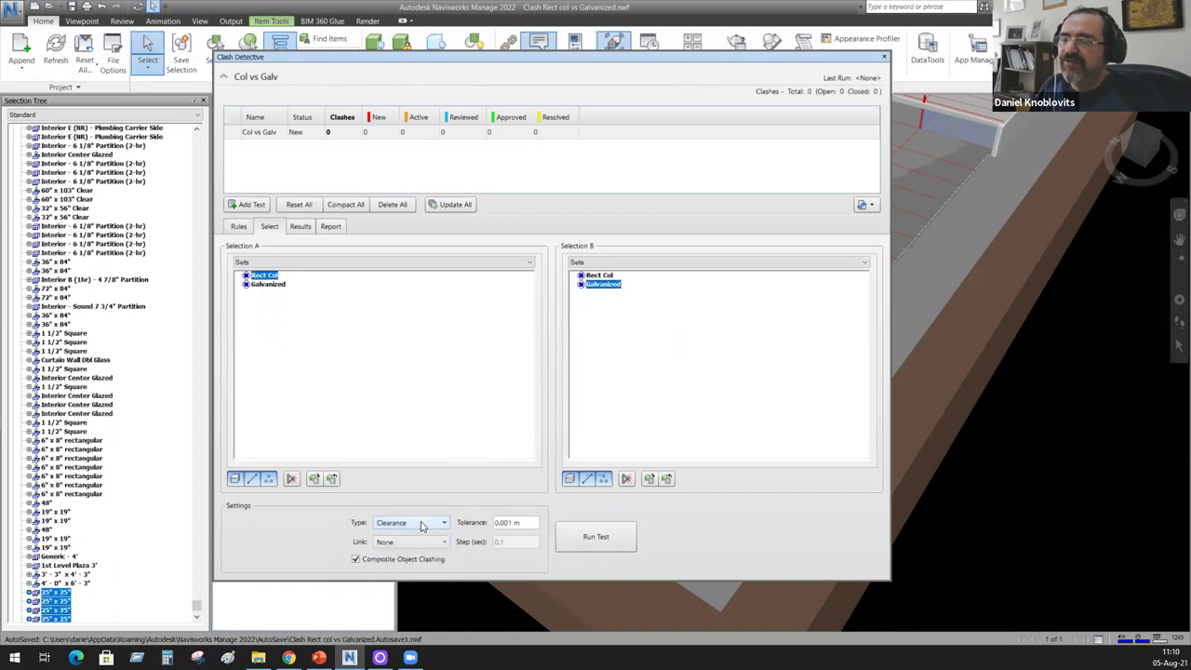
left_click(420, 526)
left_click(421, 526)
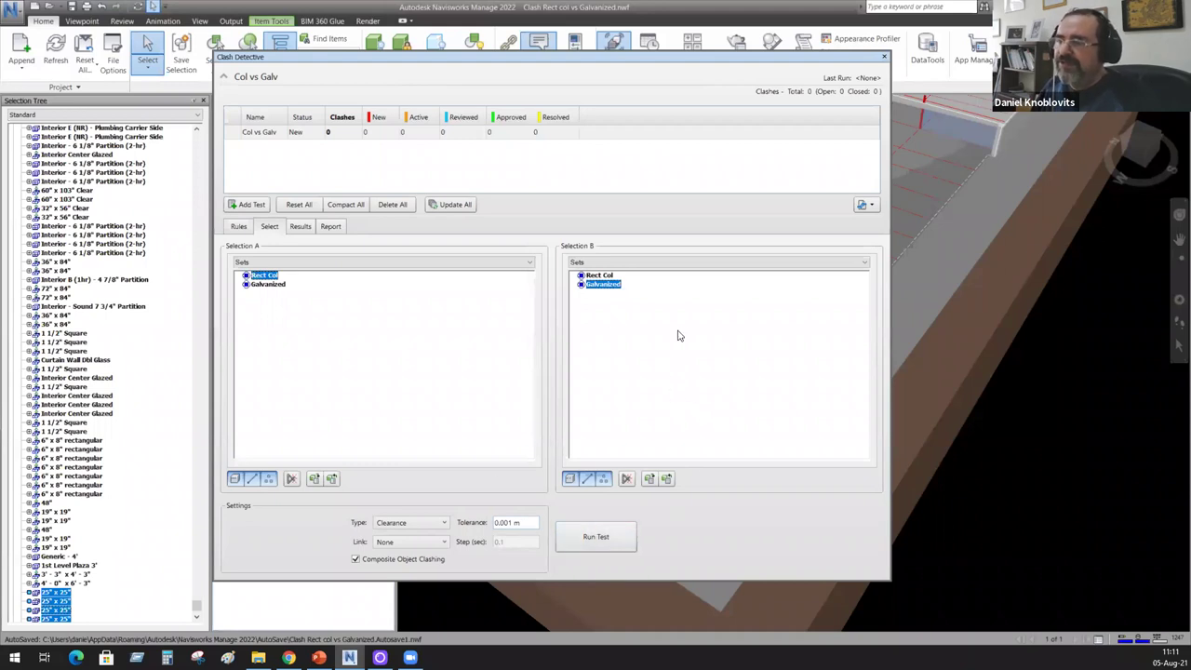
Step: Run the Col vs Galv test and focus the view on the two clashing items of Clash1
left_click(601, 538)
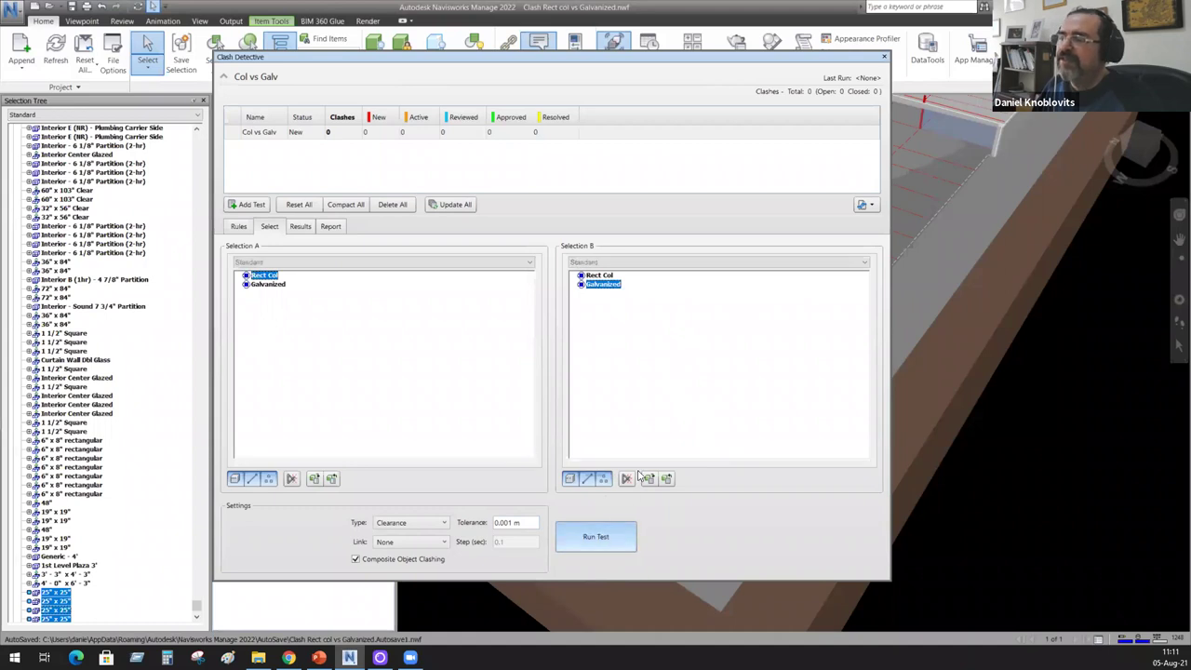
left_click_drag(632, 57, 482, 108)
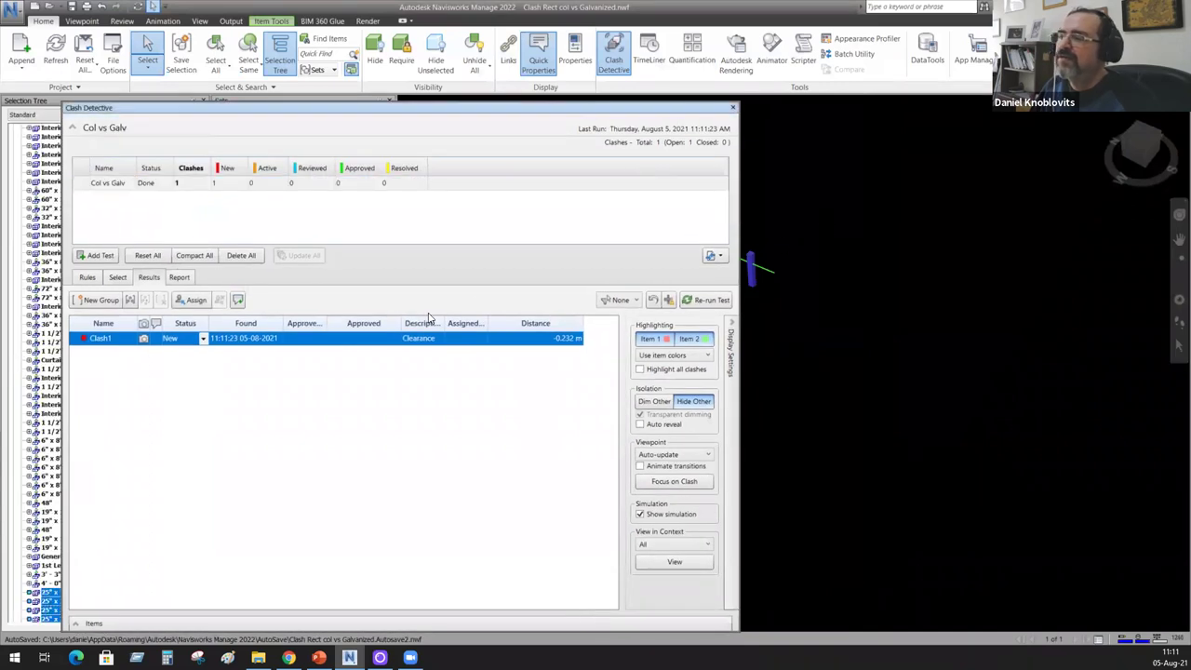
middle_click_drag(877, 305, 965, 375)
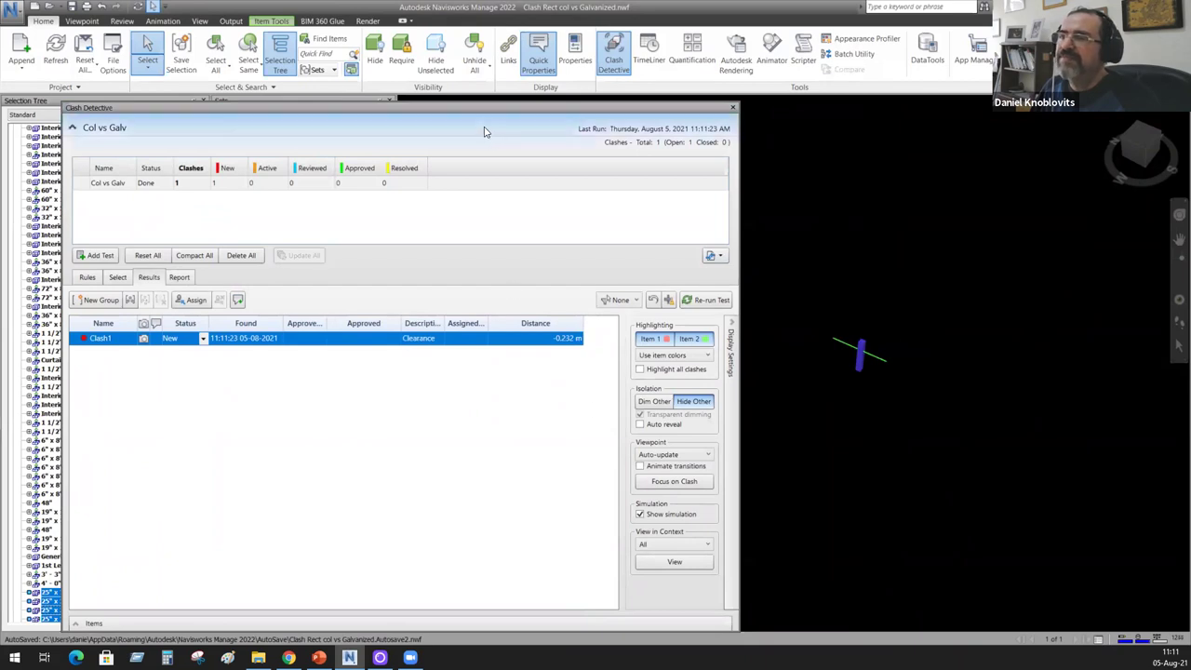
left_click_drag(481, 110, 476, 34)
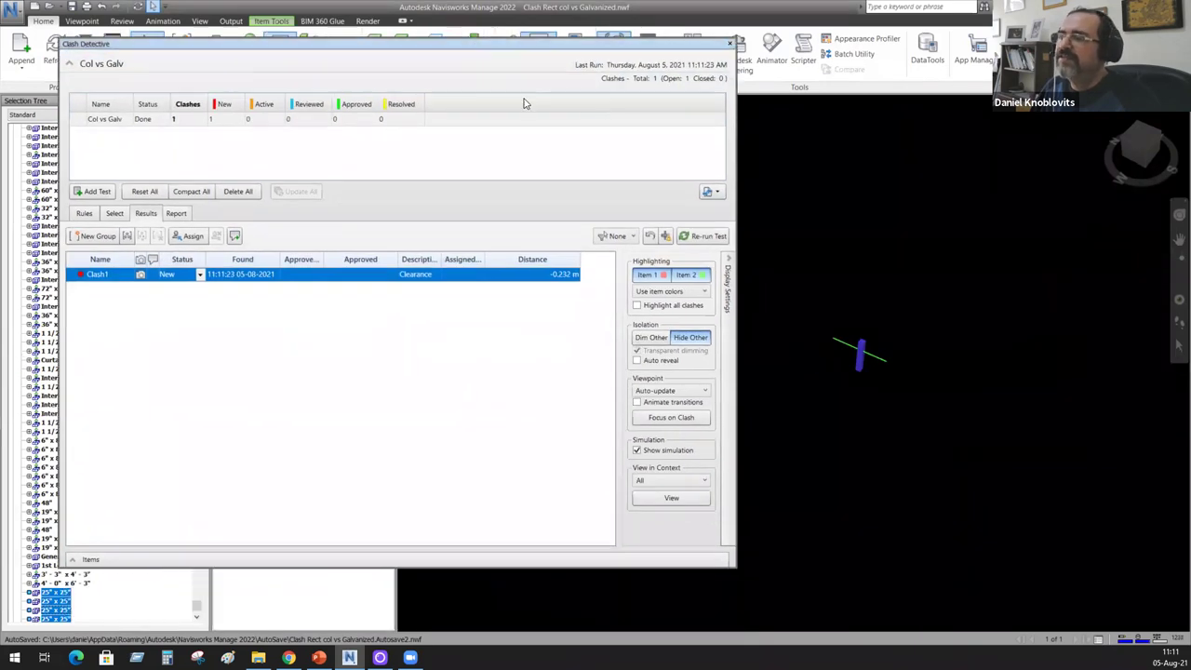
left_click(867, 394)
scroll(857, 393, "up", 3)
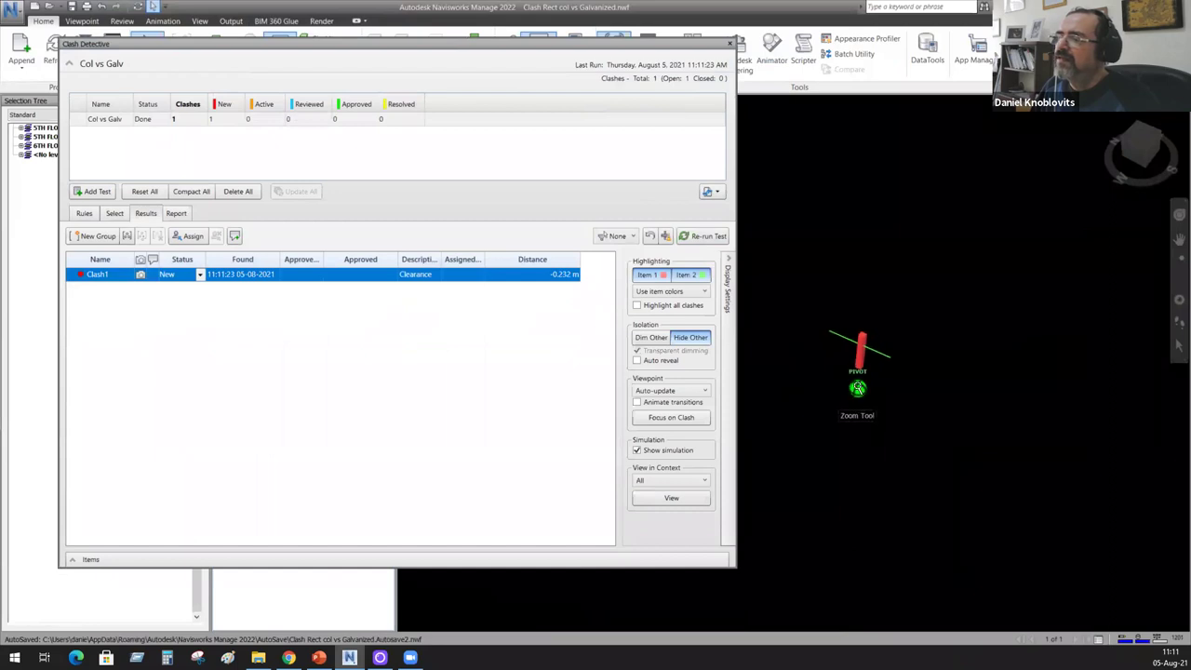
left_click(678, 417)
middle_click_drag(837, 409, 1016, 385, "shift")
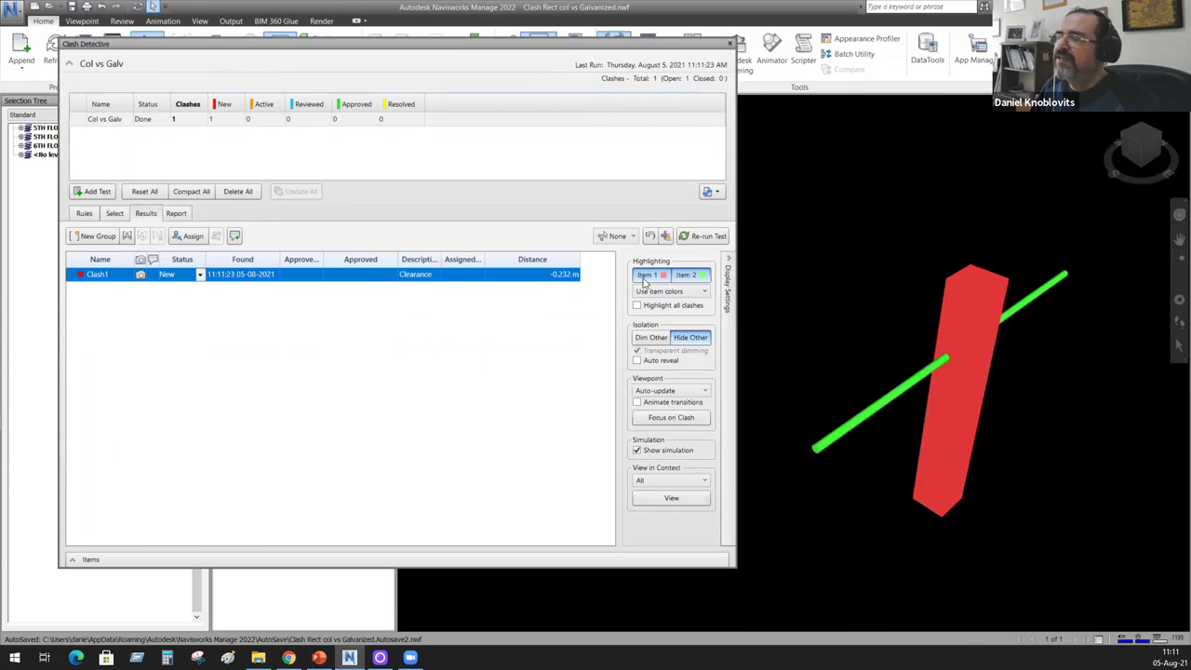
Step: Toggle the Item 1 and Item 2 highlighting off and on, and compare Dim Other with Hide Other isolation
left_click(647, 276)
left_click(690, 278)
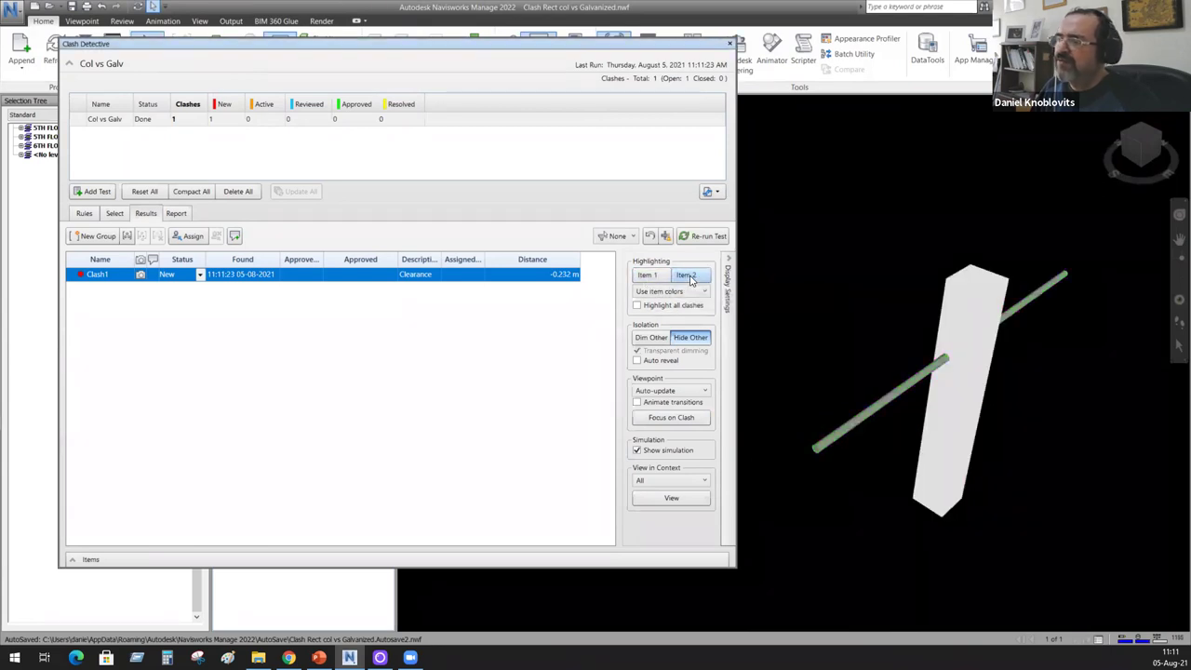
left_click(657, 277)
left_click(684, 277)
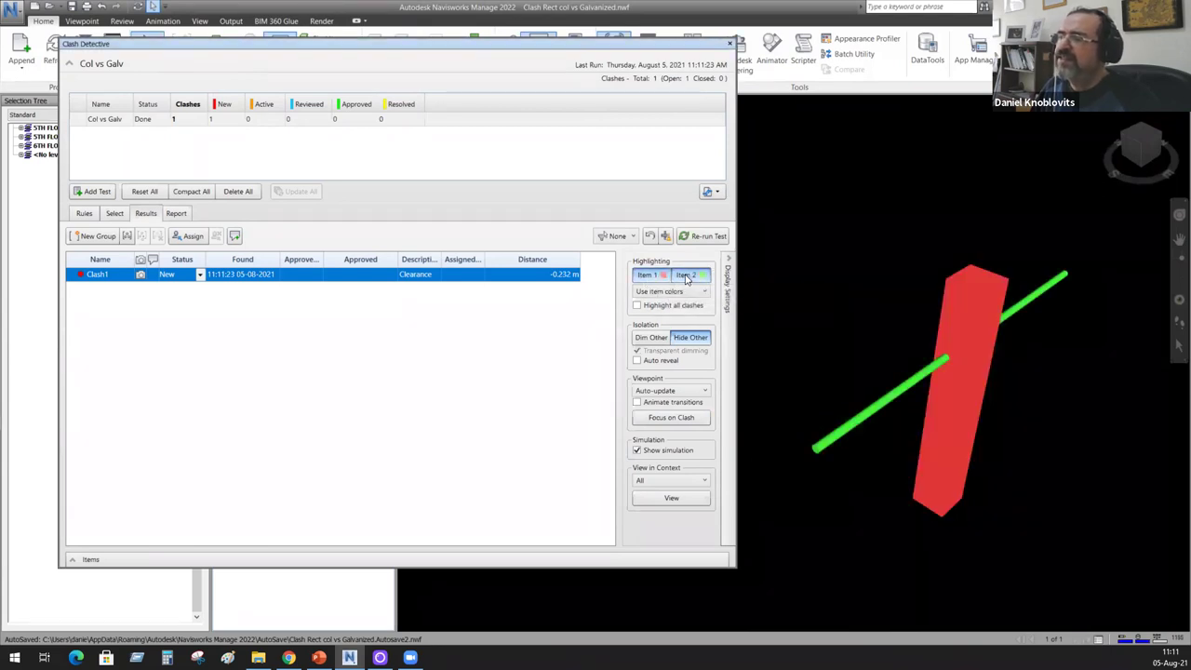
left_click(655, 342)
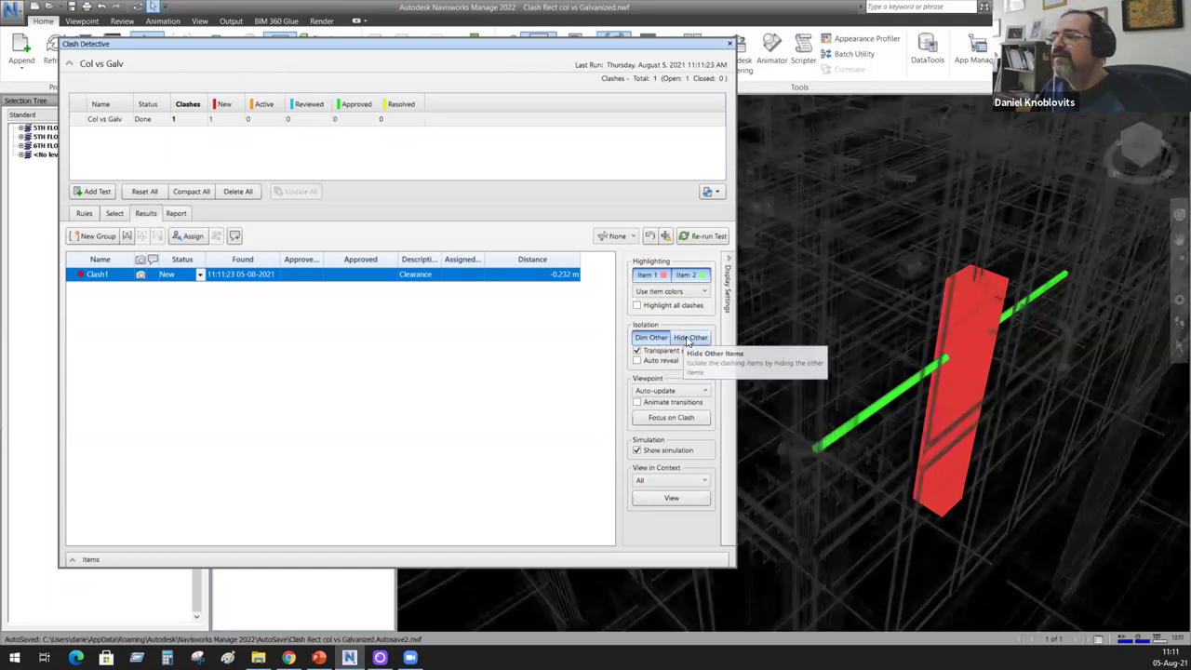
left_click(678, 340)
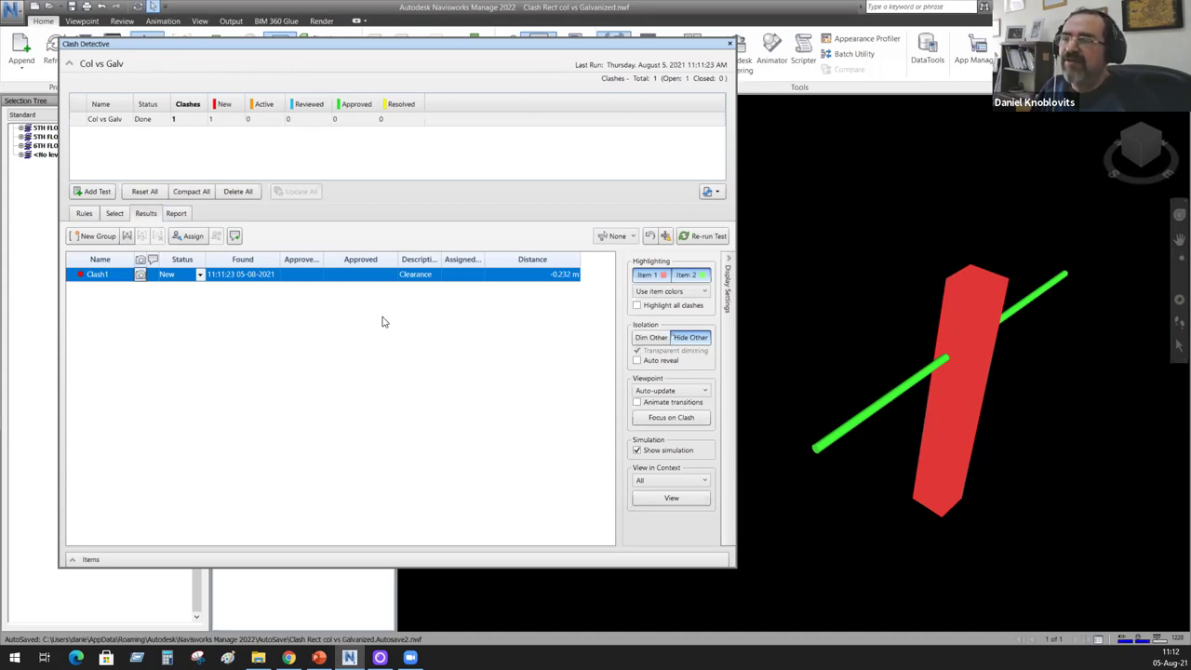
Step: Show the Saved Viewpoints window and save the current view of Clash1 as a viewpoint named int 1
left_click_drag(414, 51, 453, 141)
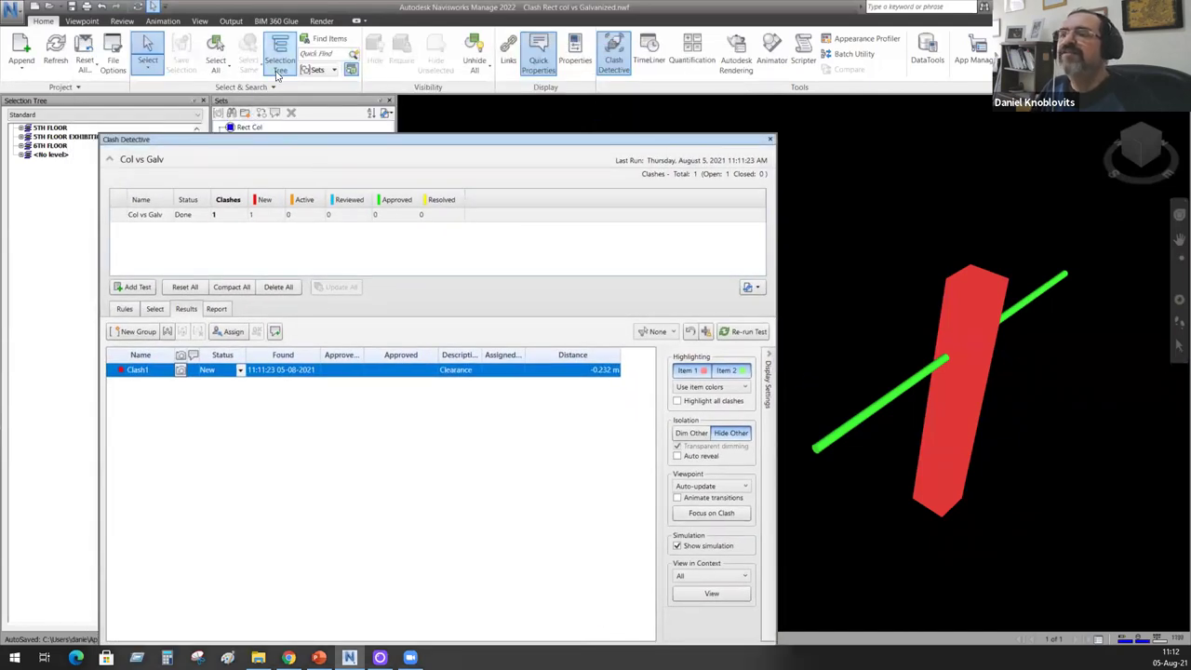
left_click(199, 21)
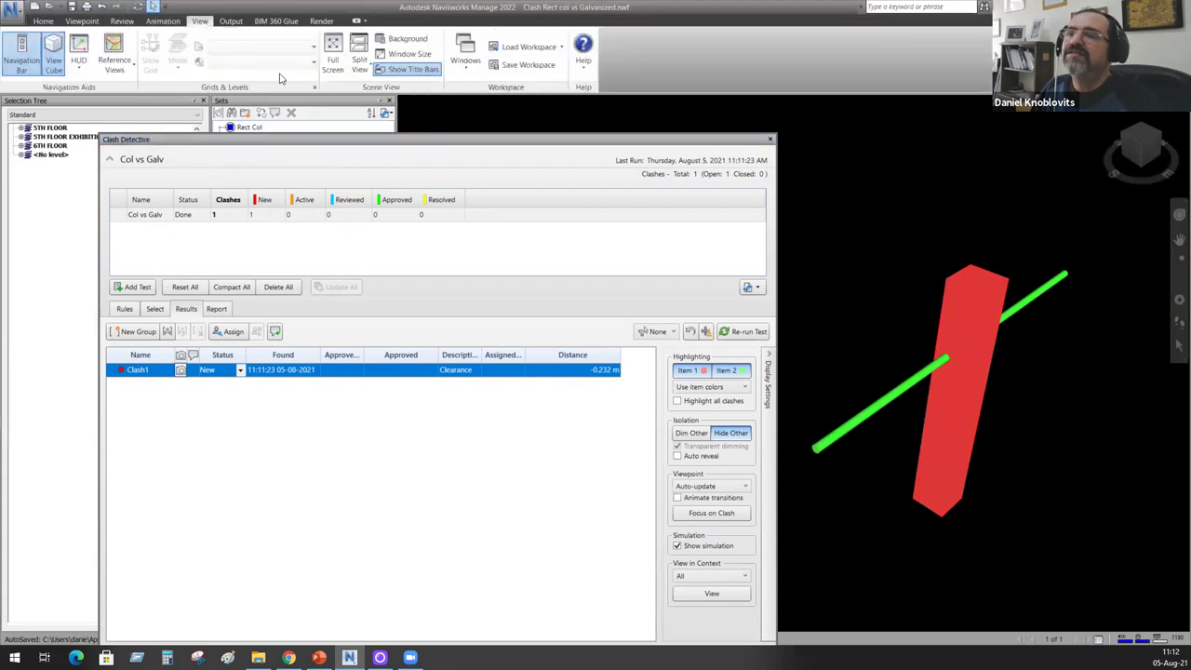
left_click(468, 75)
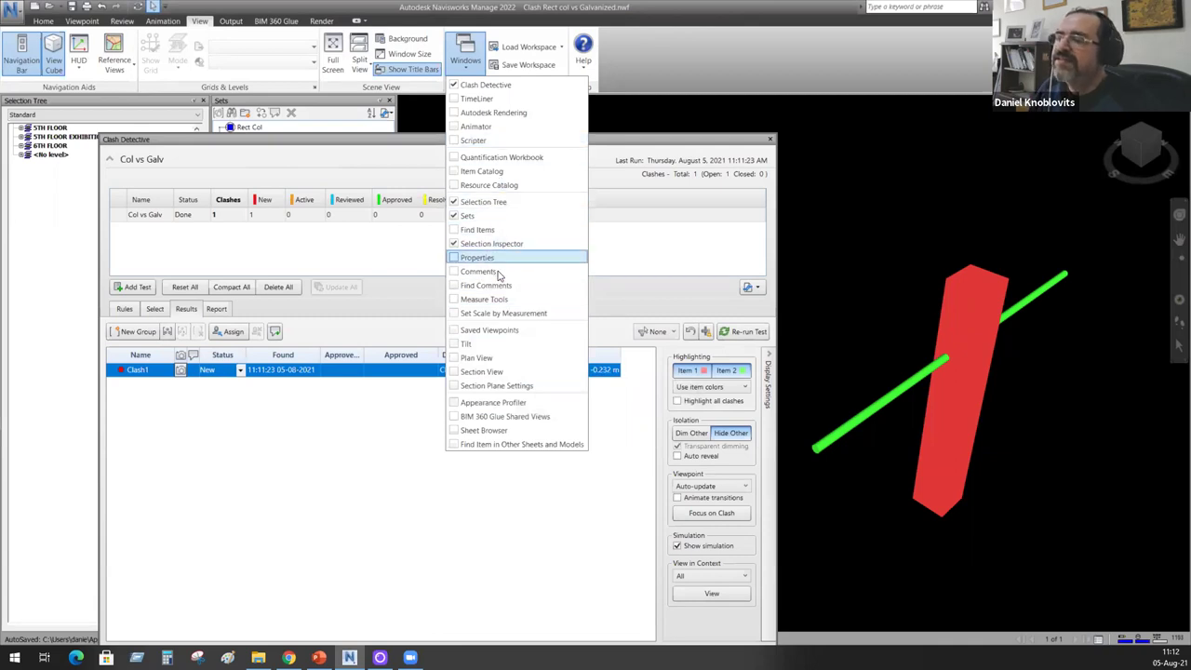
left_click(490, 330)
right_click(947, 150)
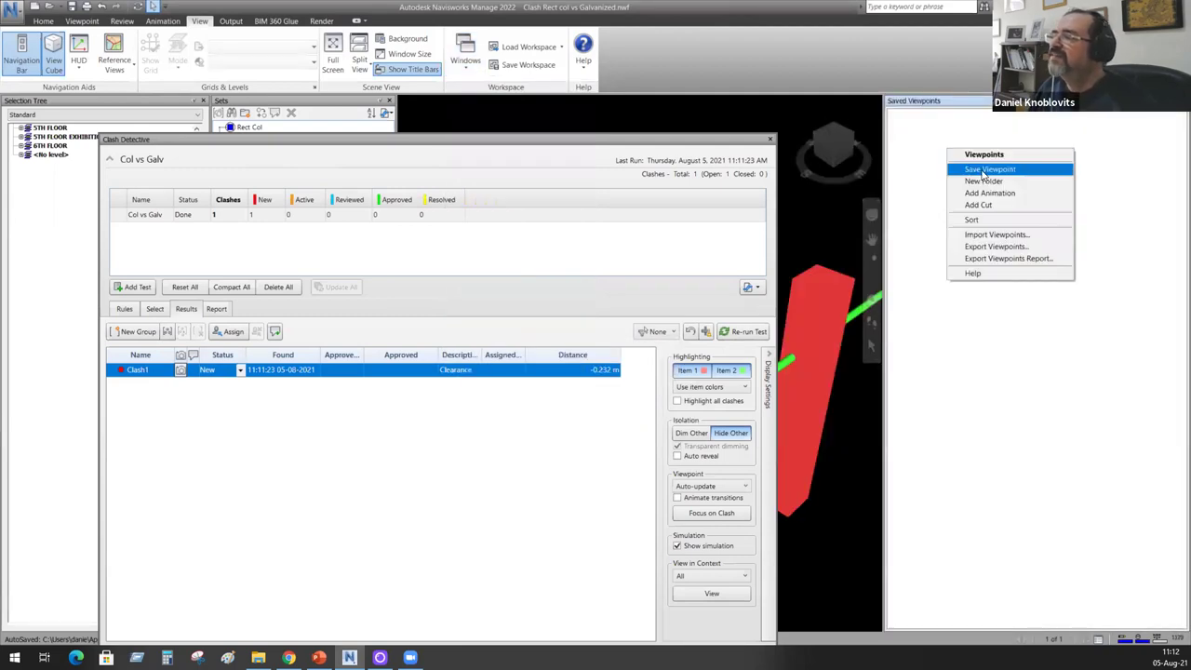
left_click(977, 170)
type("Clash 1")
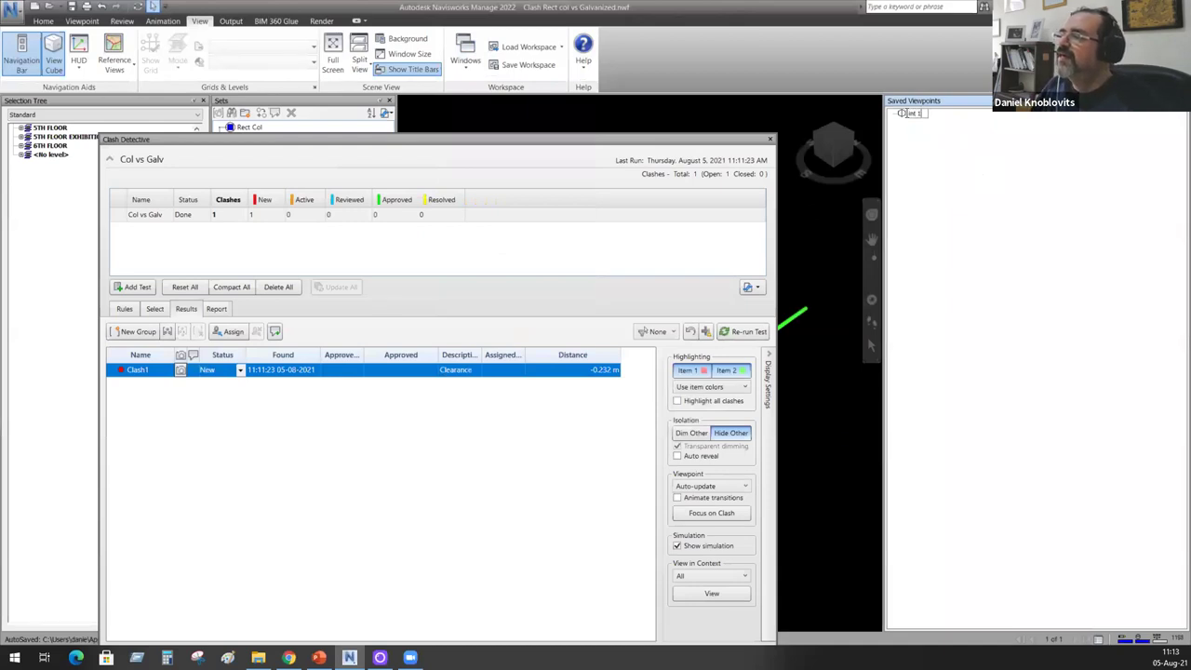
key("Return")
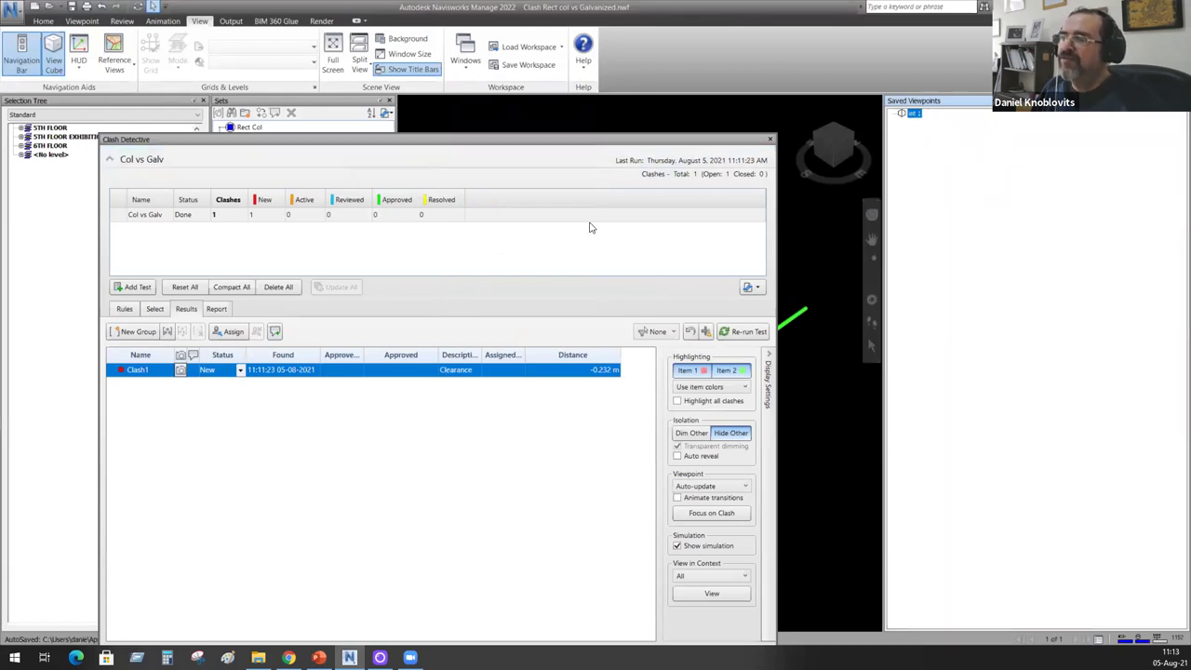
Step: Start writing a clash report of the current test, keeping all five statuses included and the HTML (Tabular) format
left_click(217, 312)
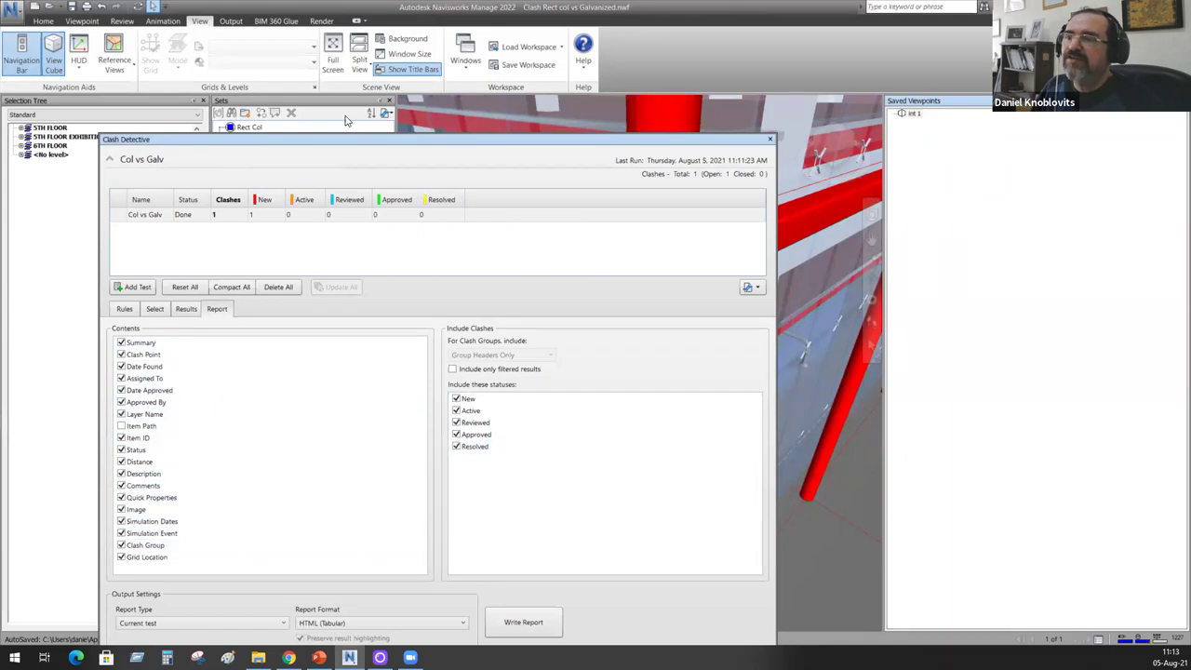
left_click_drag(383, 139, 377, 40)
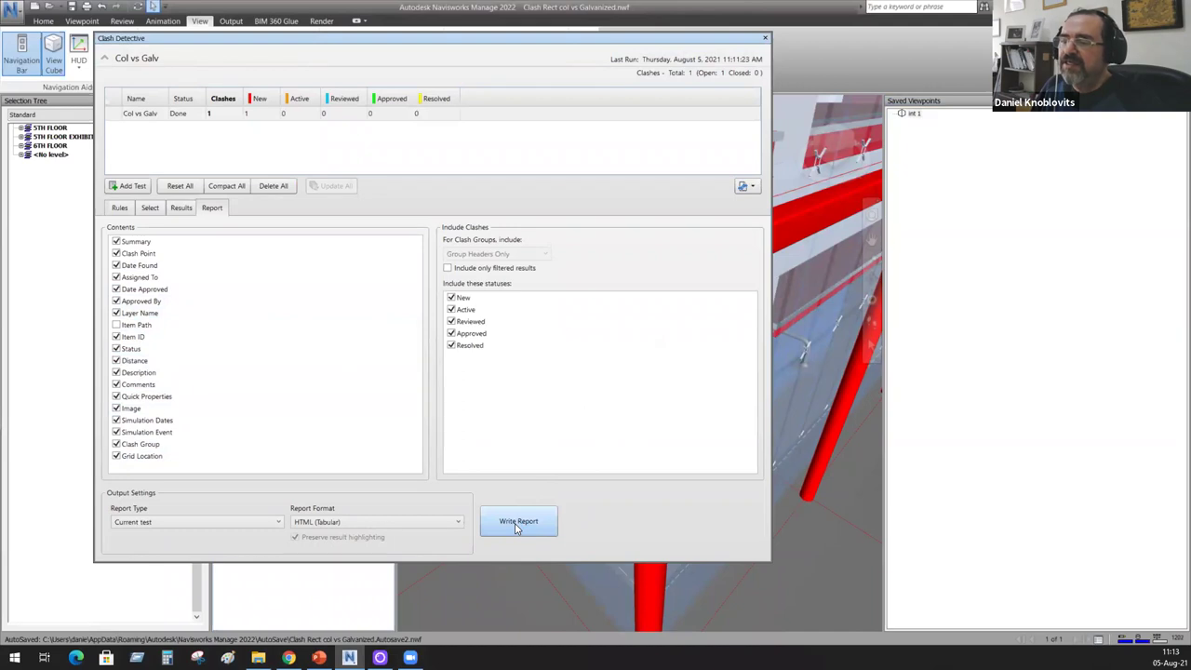
left_click(454, 528)
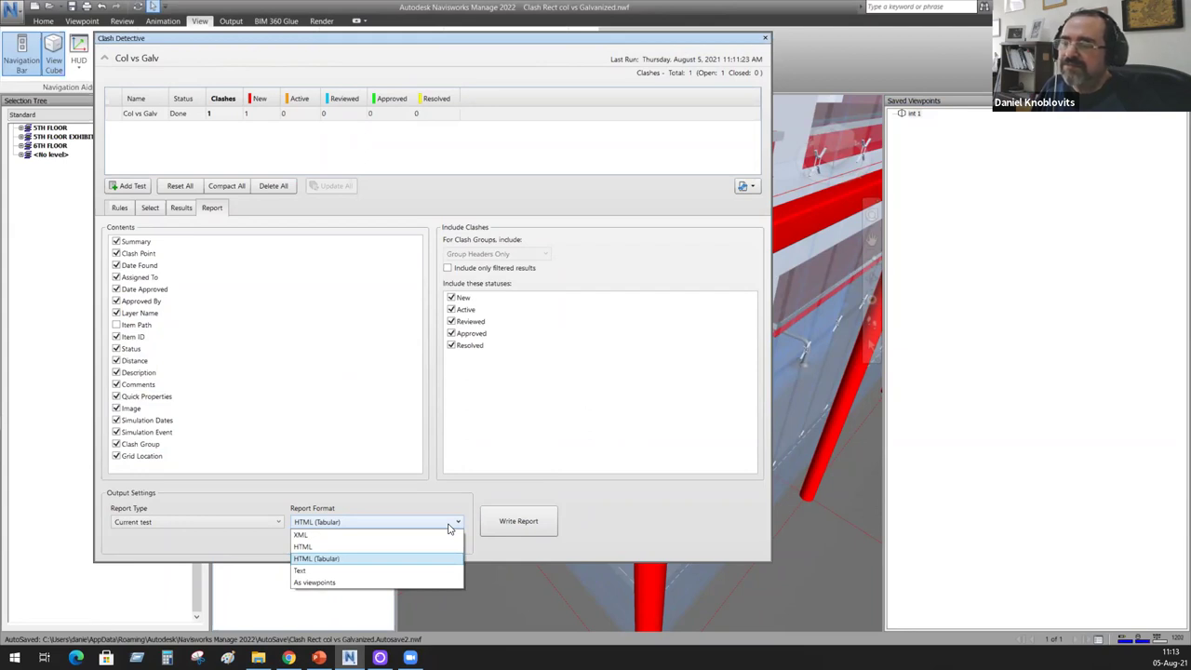
left_click(509, 523)
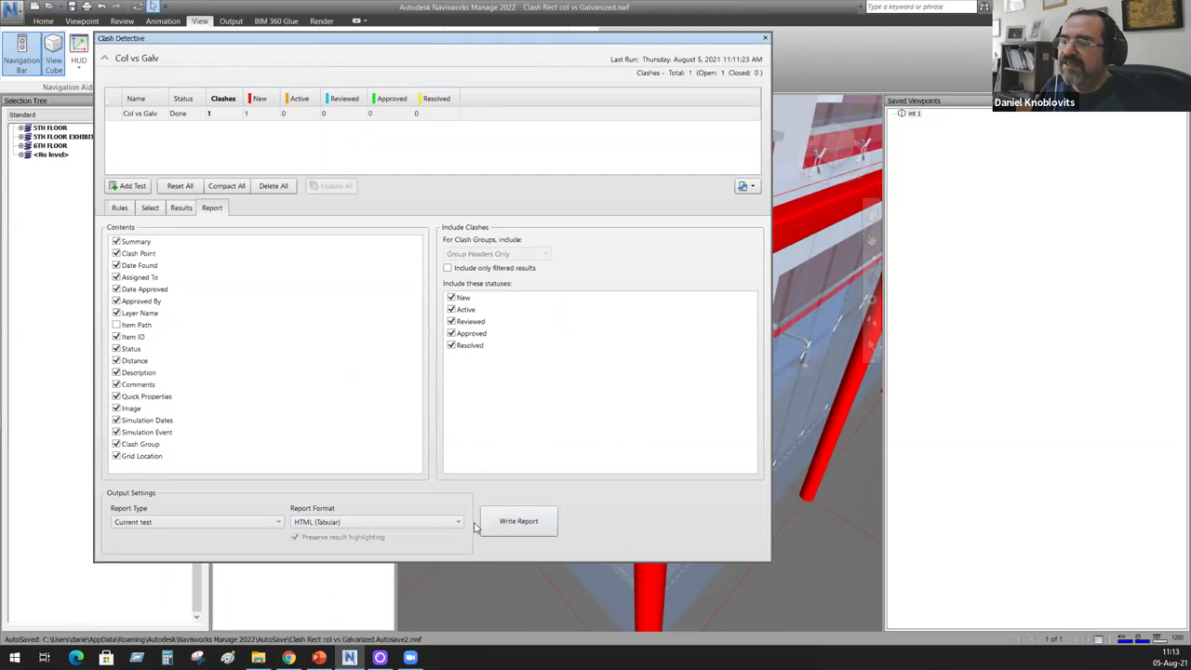
left_click(510, 523)
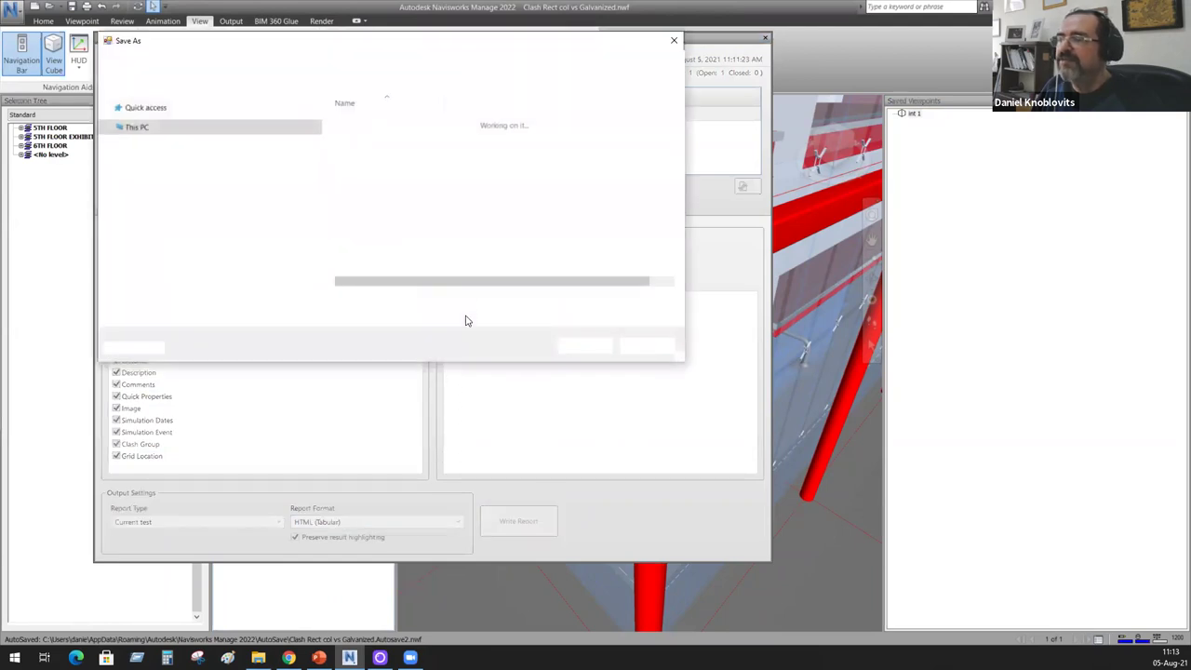
left_click_drag(315, 44, 493, 131)
mouse_move(494, 335)
left_mouse_down()
mouse_move(494, 316)
mouse_move(495, 353)
mouse_move(496, 322)
mouse_move(496, 340)
left_mouse_up()
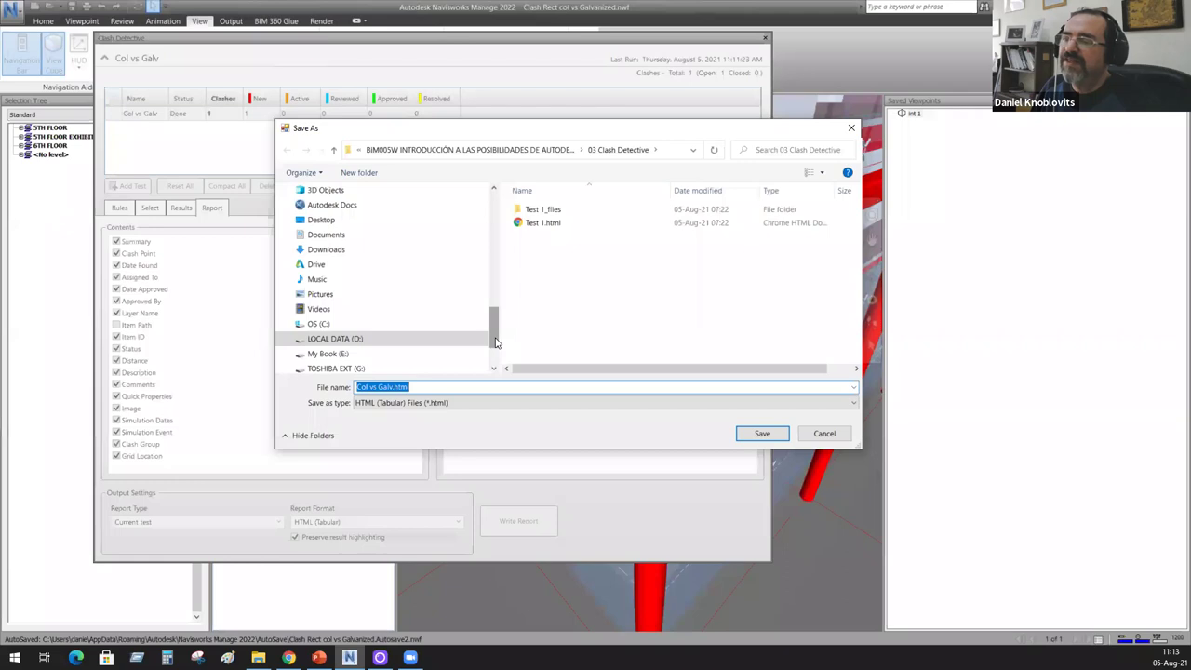
scroll(496, 343, "up", 2)
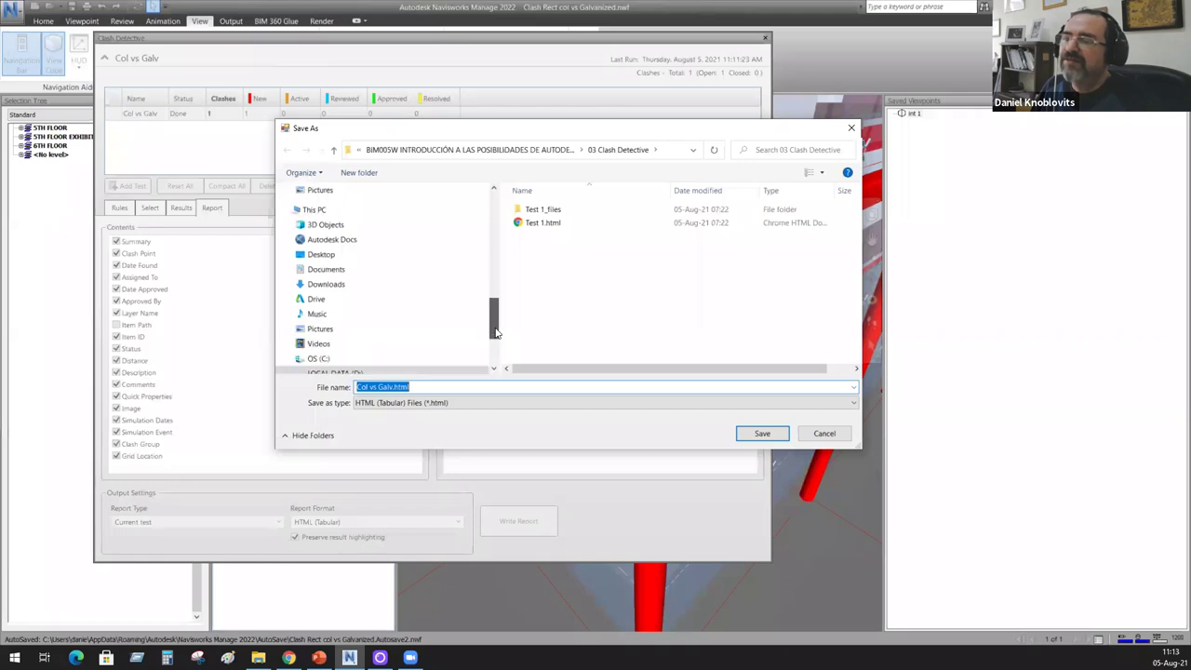
left_click(319, 255)
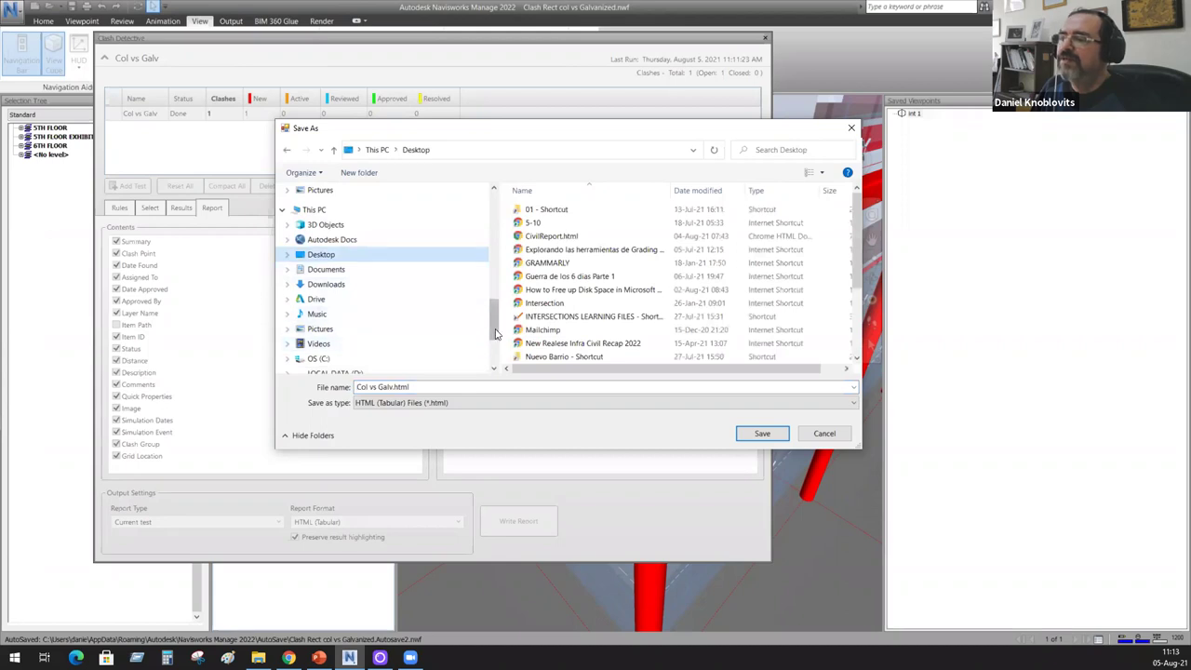
left_click(825, 435)
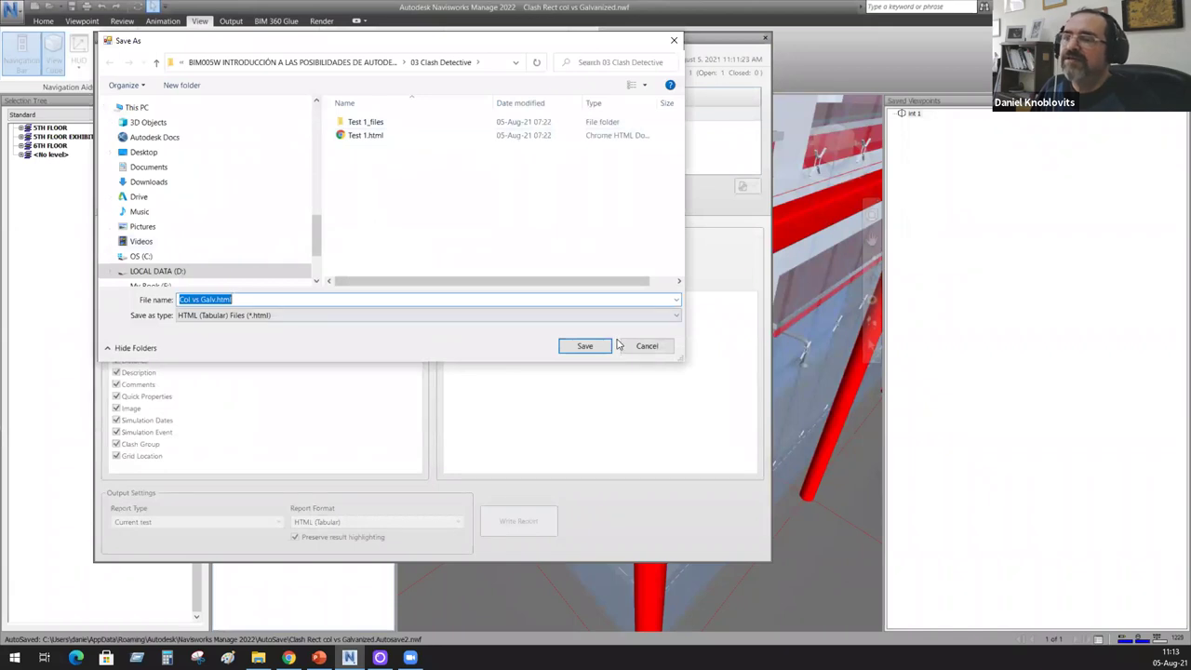
Step: Save the report as Col vs Galv.html in the 03 Clash Detective folder, switch to File Explorer and open the report in the browser
left_click(584, 345)
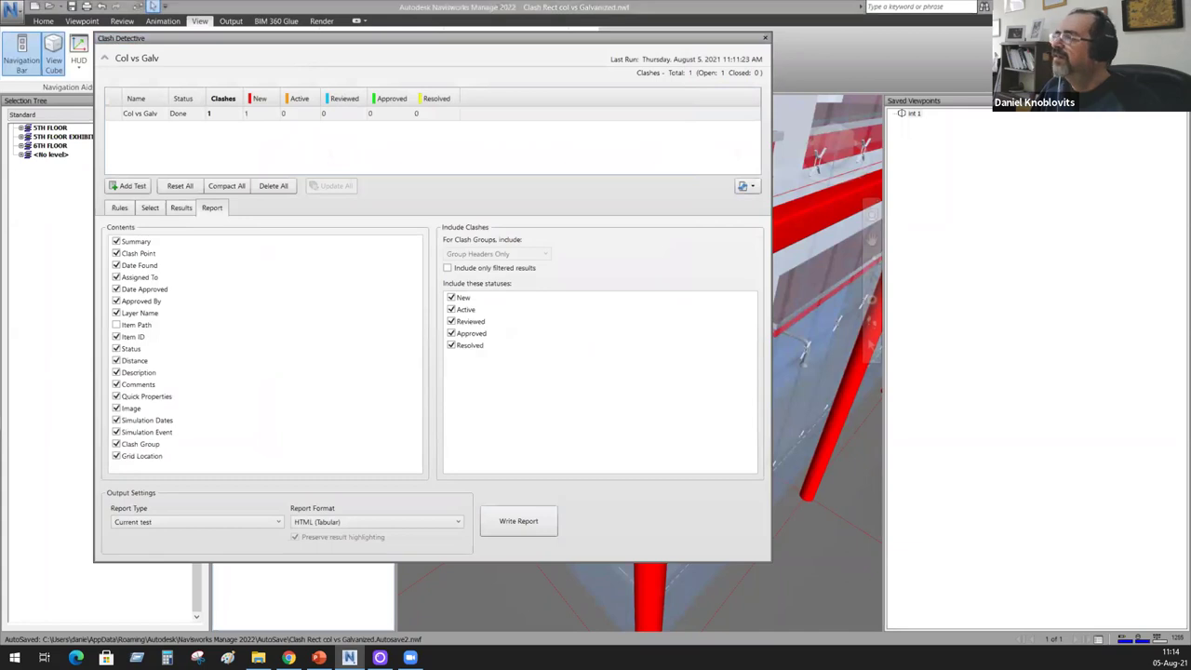
key("alt+Tab")
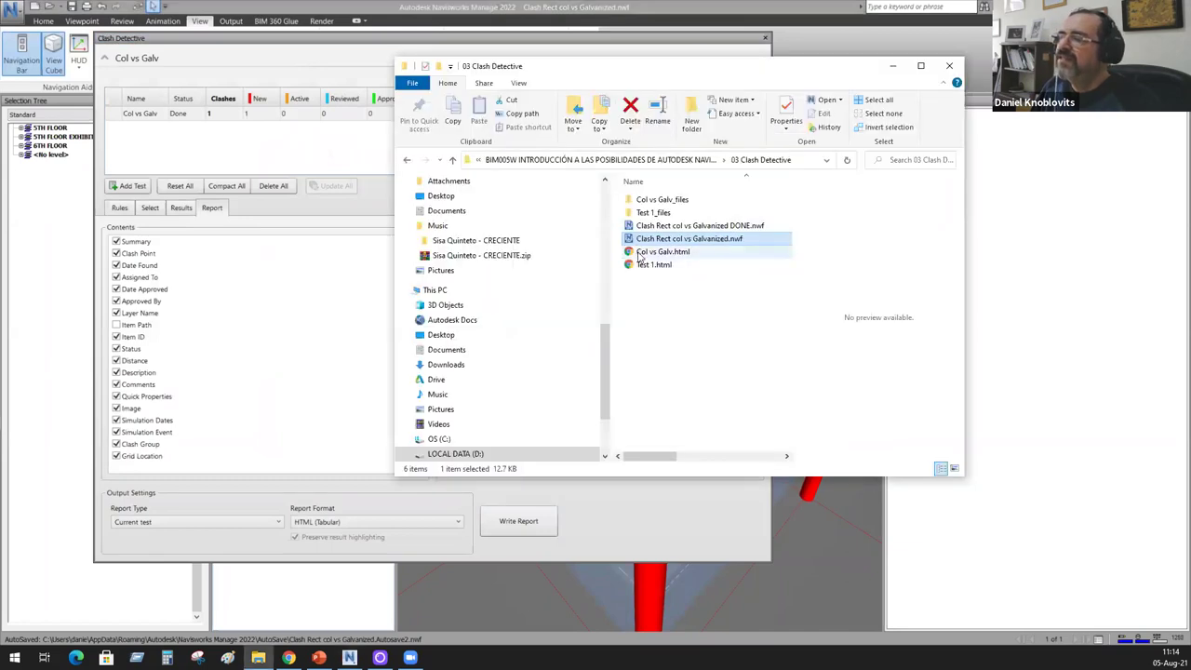
double_click(639, 258)
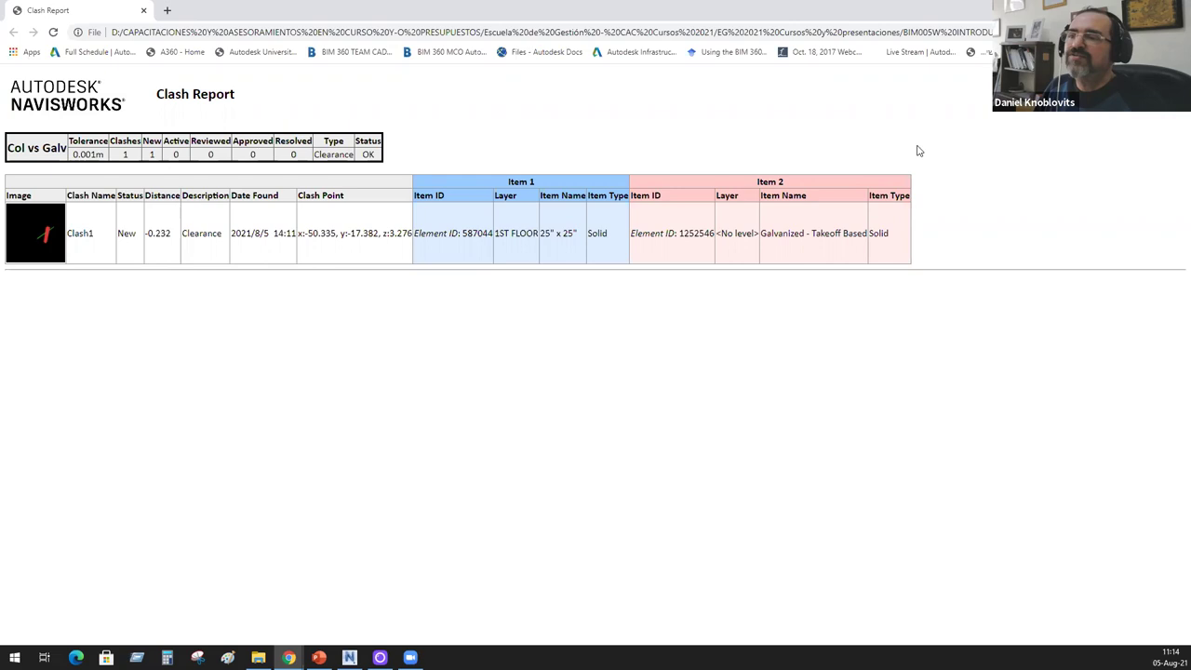
Step: Leave the browser report, close the 03 Clash Detective folder window and close Clash Detective in Navisworks
left_click(288, 657)
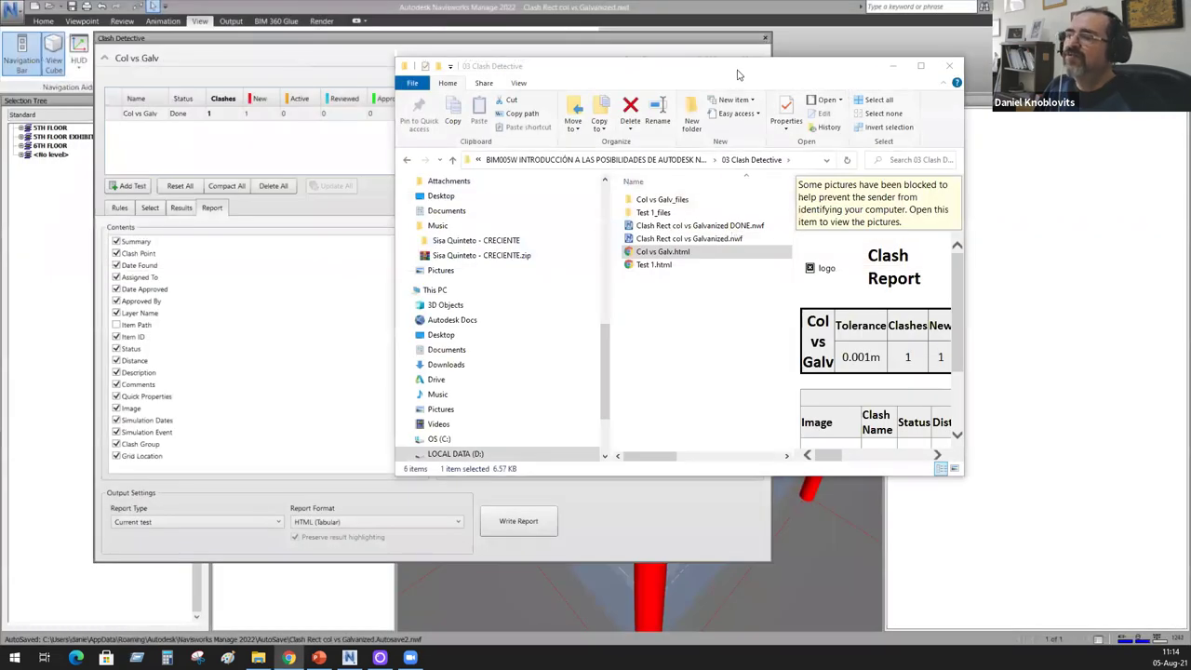
left_click_drag(738, 74, 591, 91)
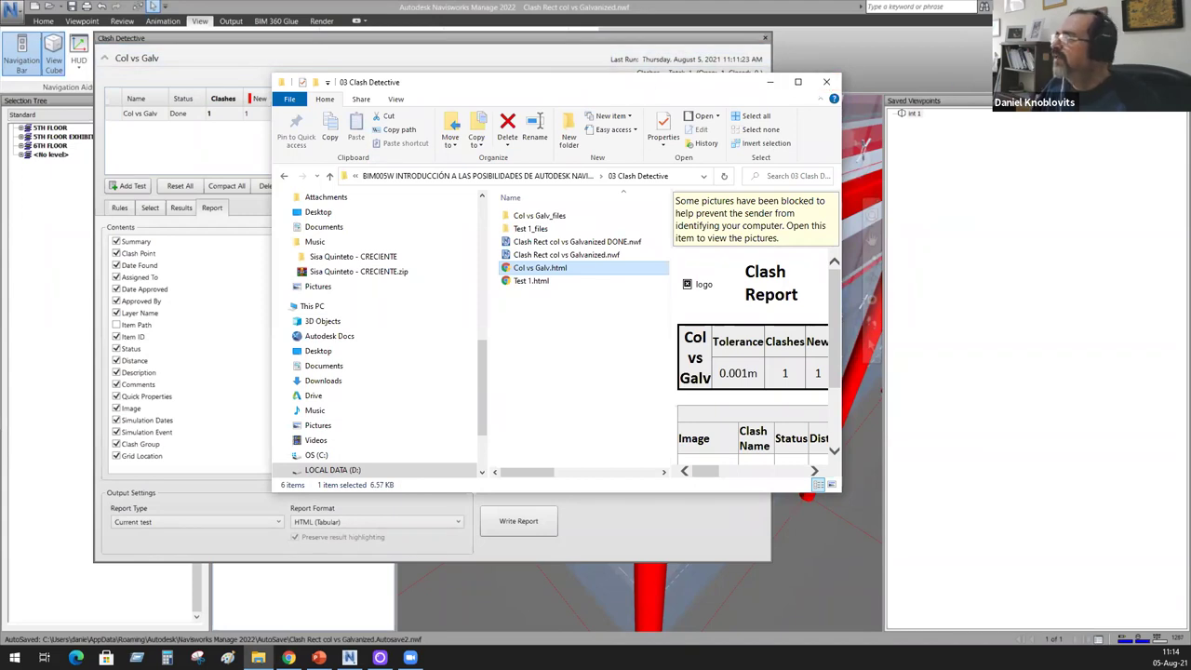
left_click(826, 82)
left_click(765, 37)
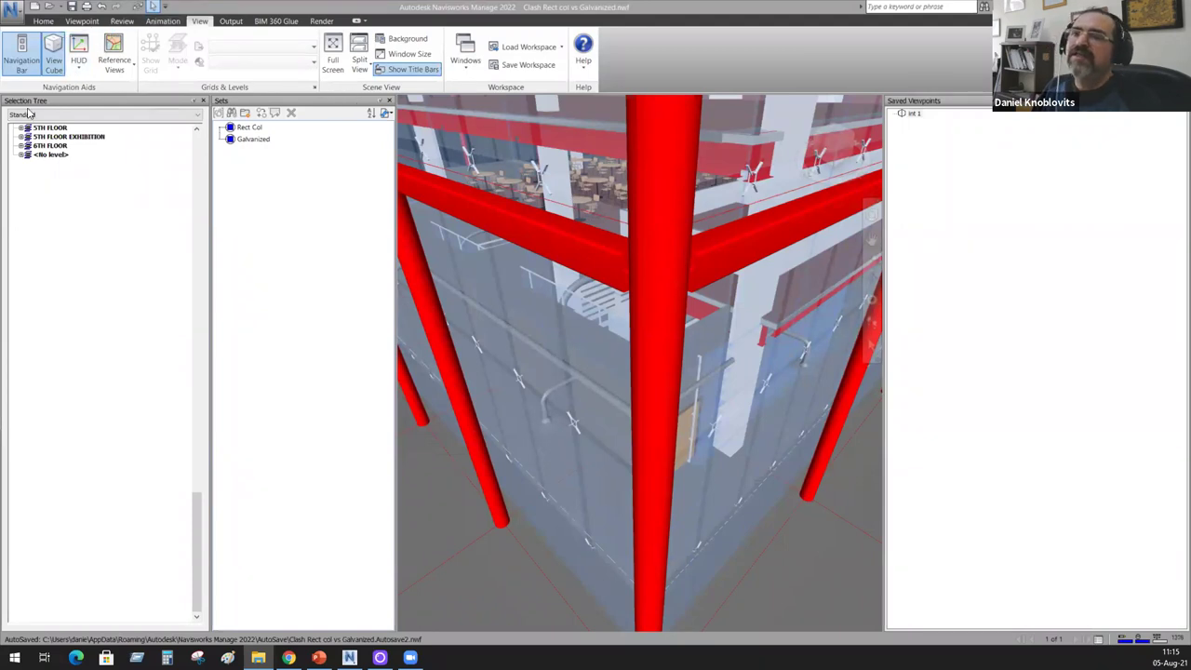
Step: Open the project Hospital Quantifycation Sample DONE.nwf and close the Sets window
double_click(13, 16)
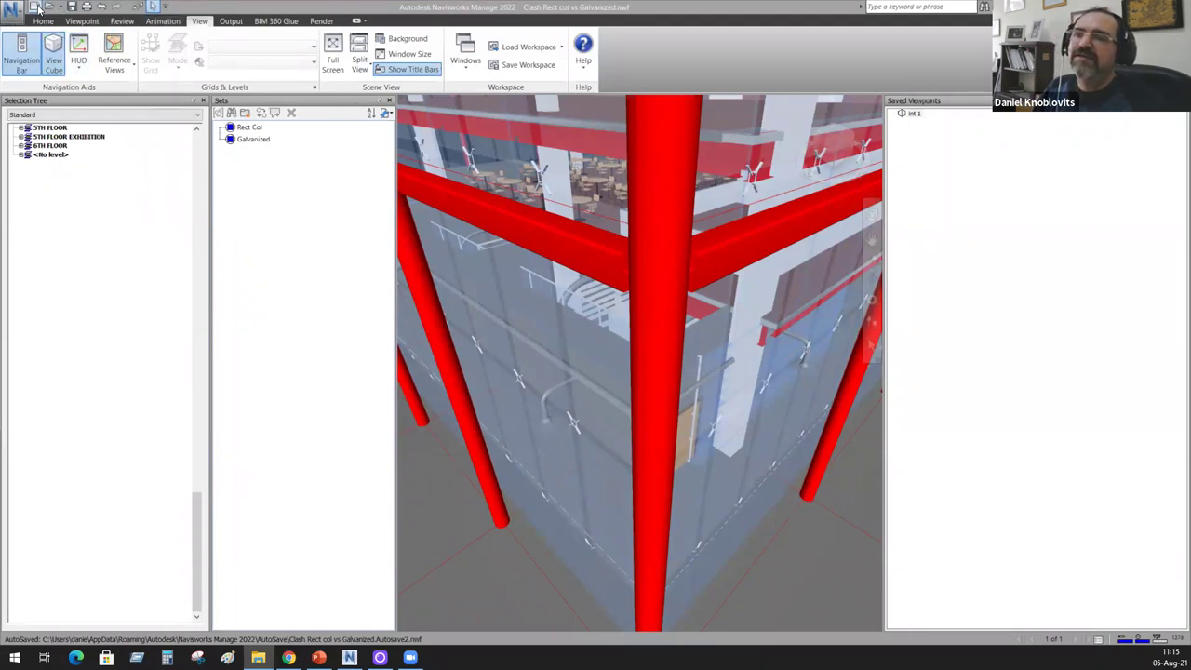
left_click(615, 377)
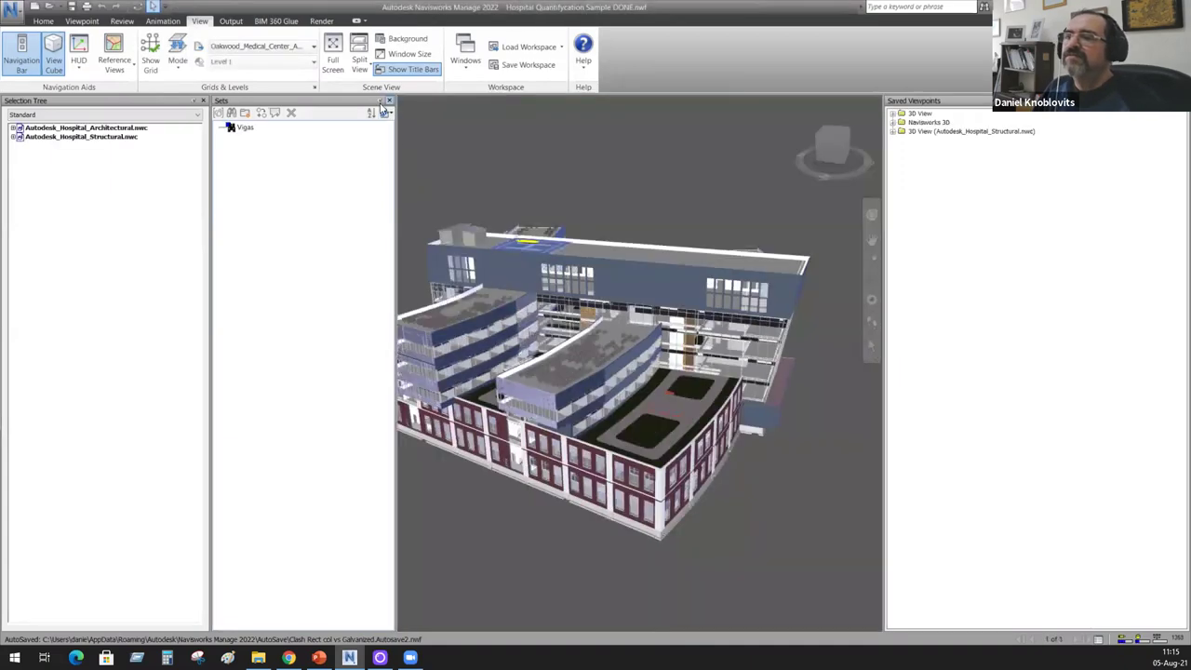
left_click(389, 102)
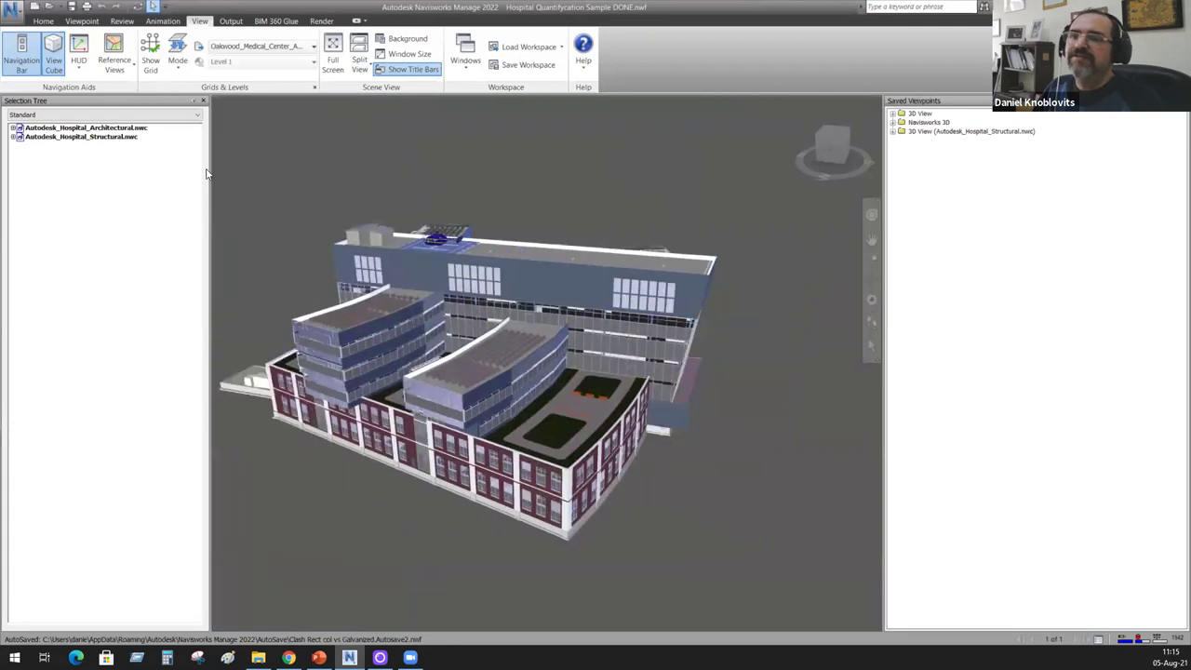
Step: Select a single Rooftop Solar Panel on the roof of the hospital's front wing
middle_click_drag(491, 244, 619, 260)
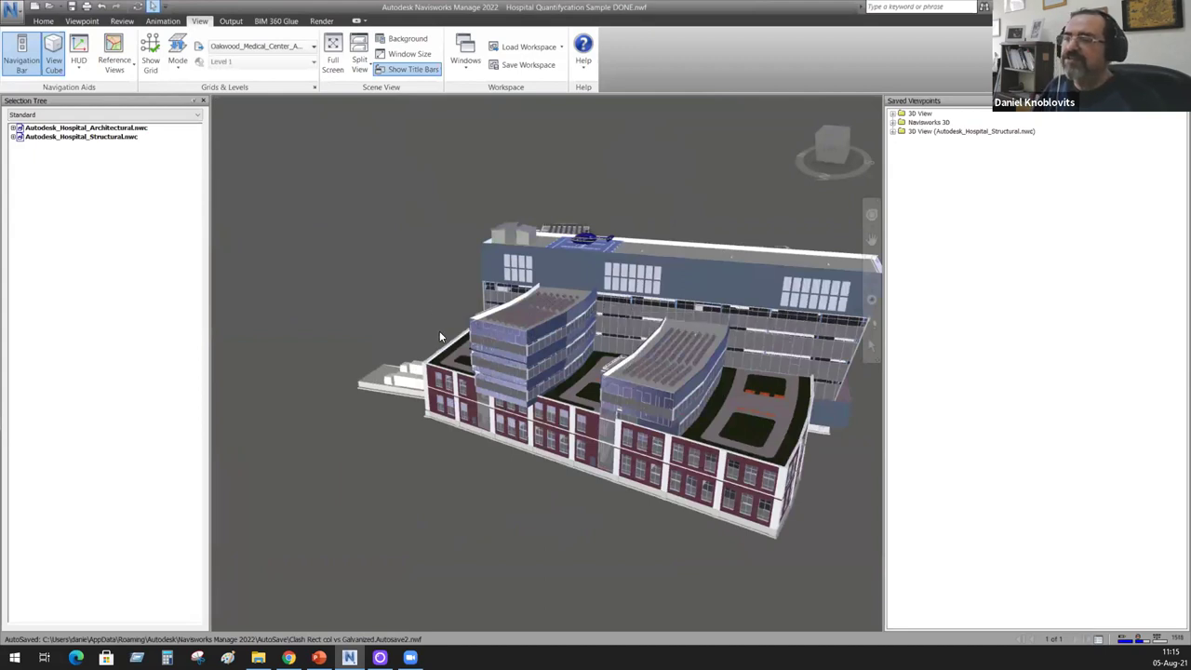
scroll(630, 340, "up", 4)
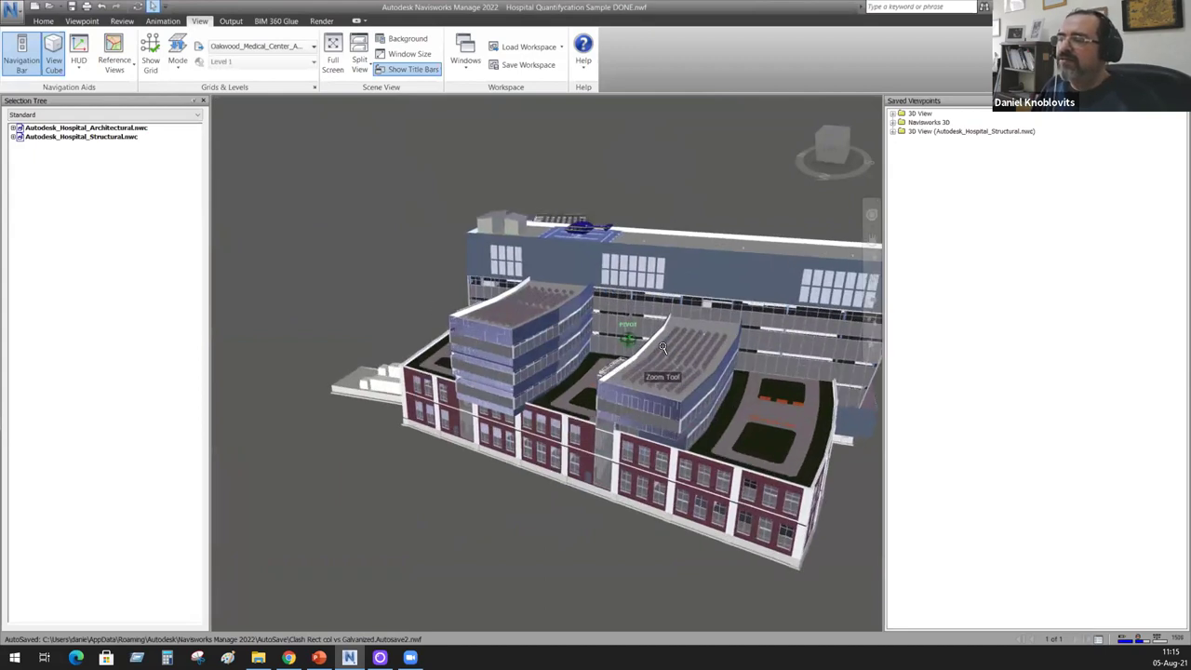
scroll(657, 346, "up", 4)
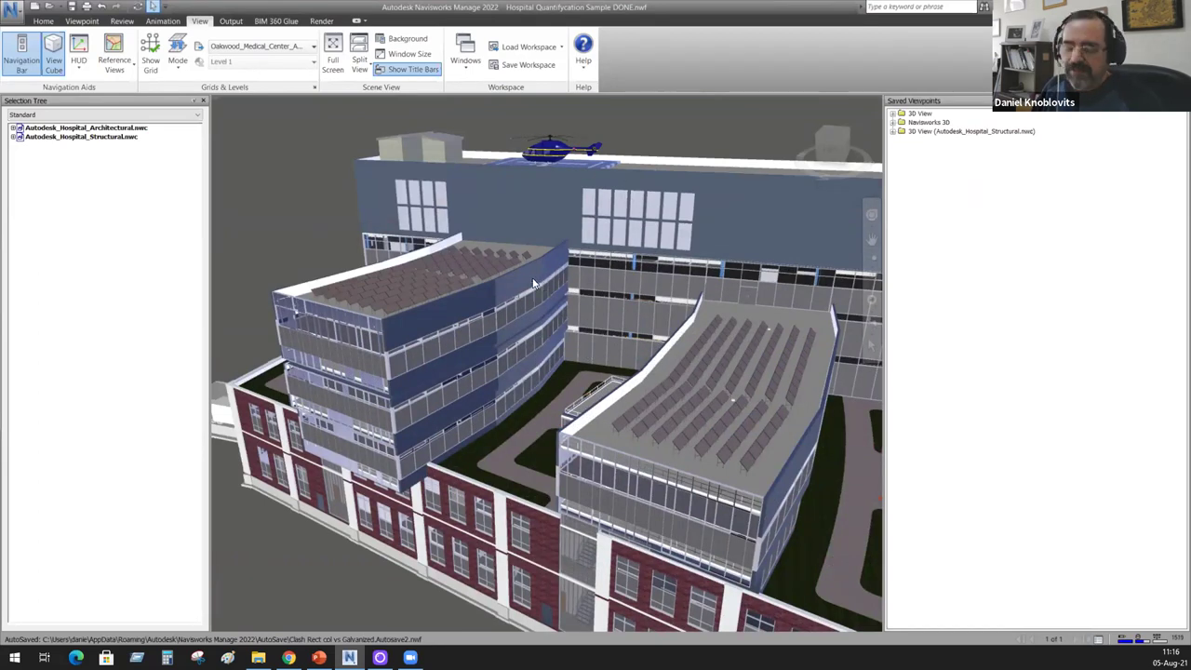
mouse_move(480, 275)
middle_mouse_down("shift")
mouse_move(536, 321)
mouse_move(610, 322)
mouse_move(618, 301)
mouse_move(545, 261)
mouse_move(477, 284)
middle_mouse_up("shift")
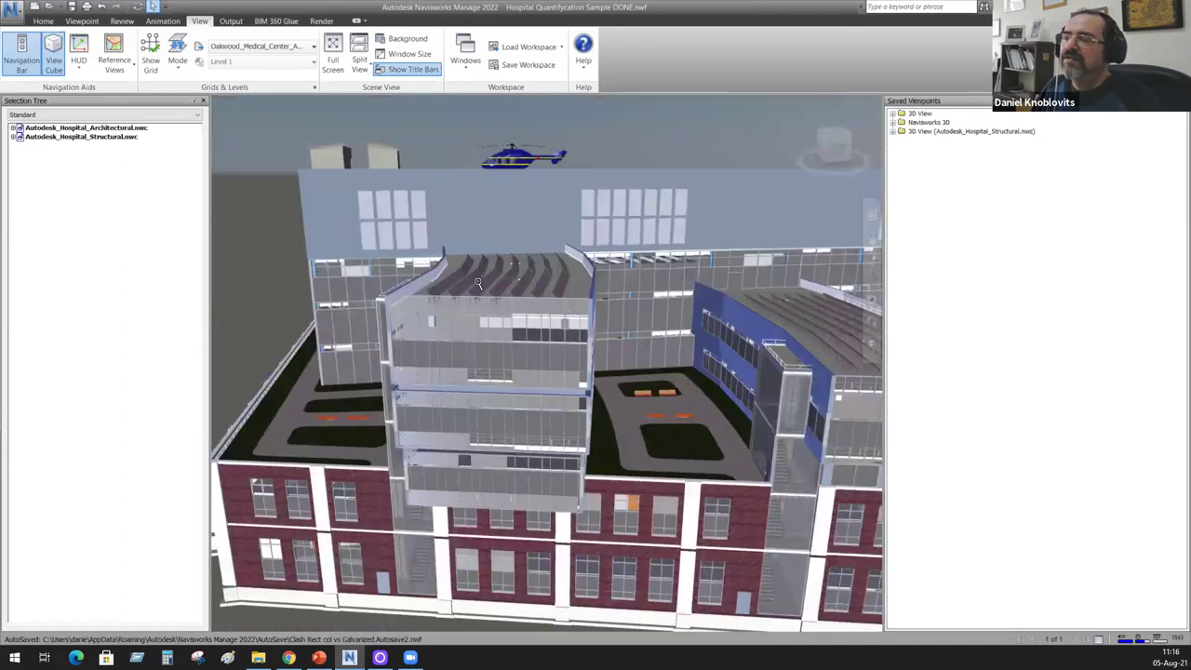
scroll(472, 285, "up", 5)
scroll(466, 286, "up", 3)
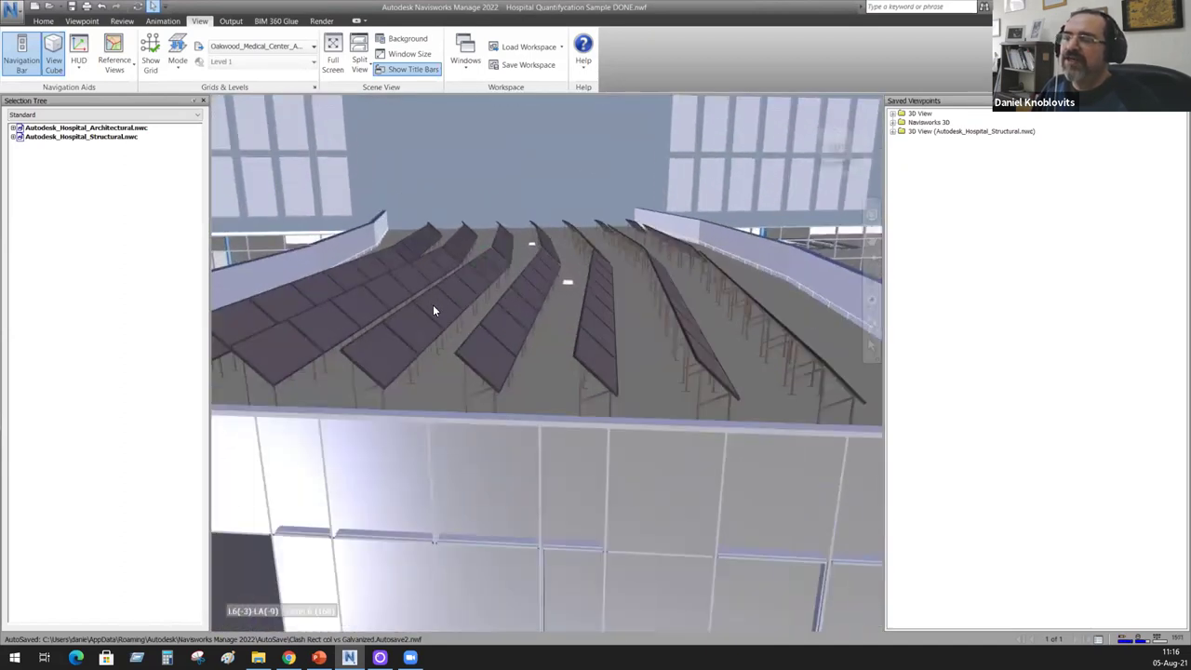
left_click(433, 304)
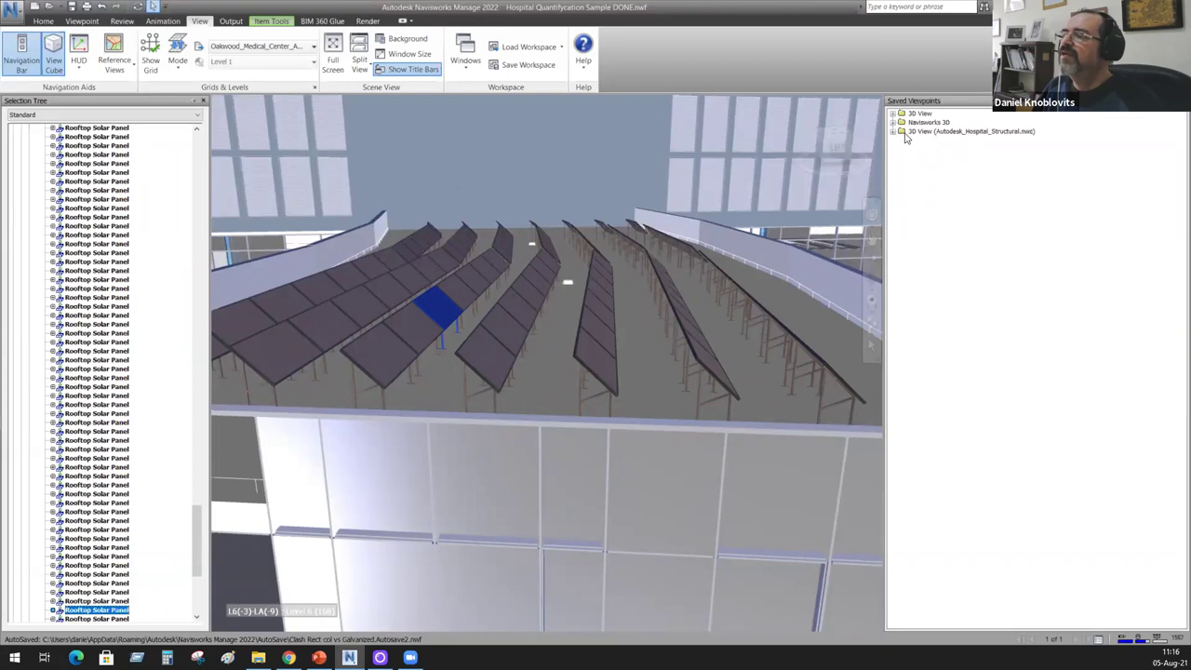
Step: Show the selected solar panel's properties and examine its Element ID, Element and Phase Created data
left_click(43, 20)
left_click(537, 60)
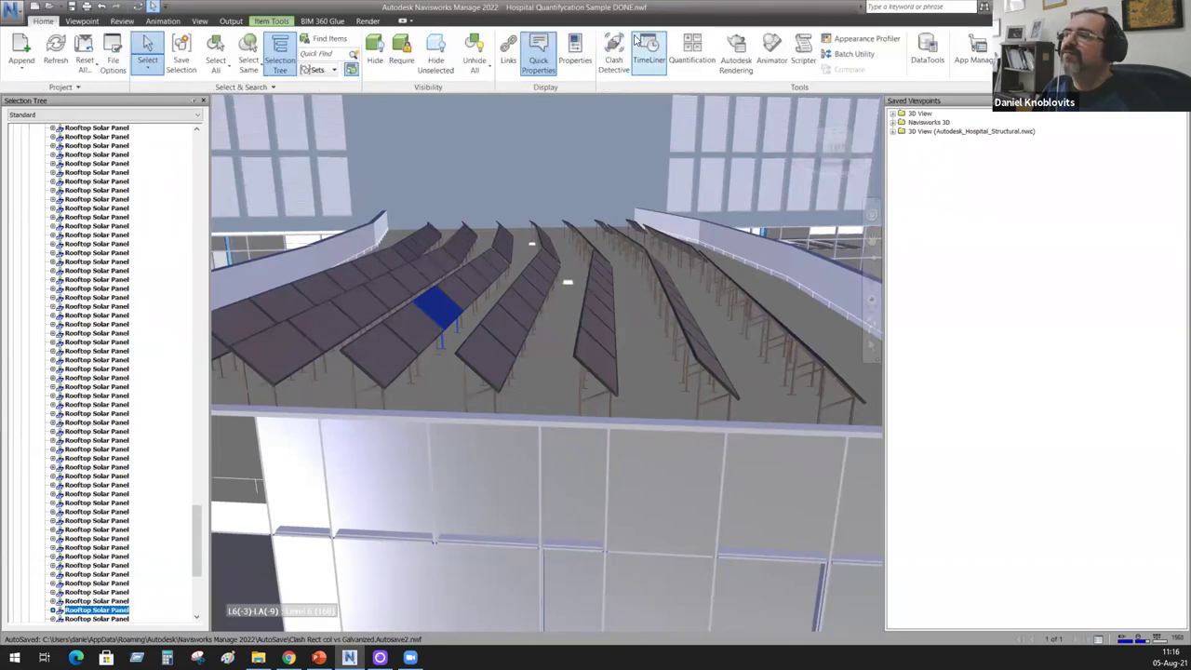
left_click(575, 56)
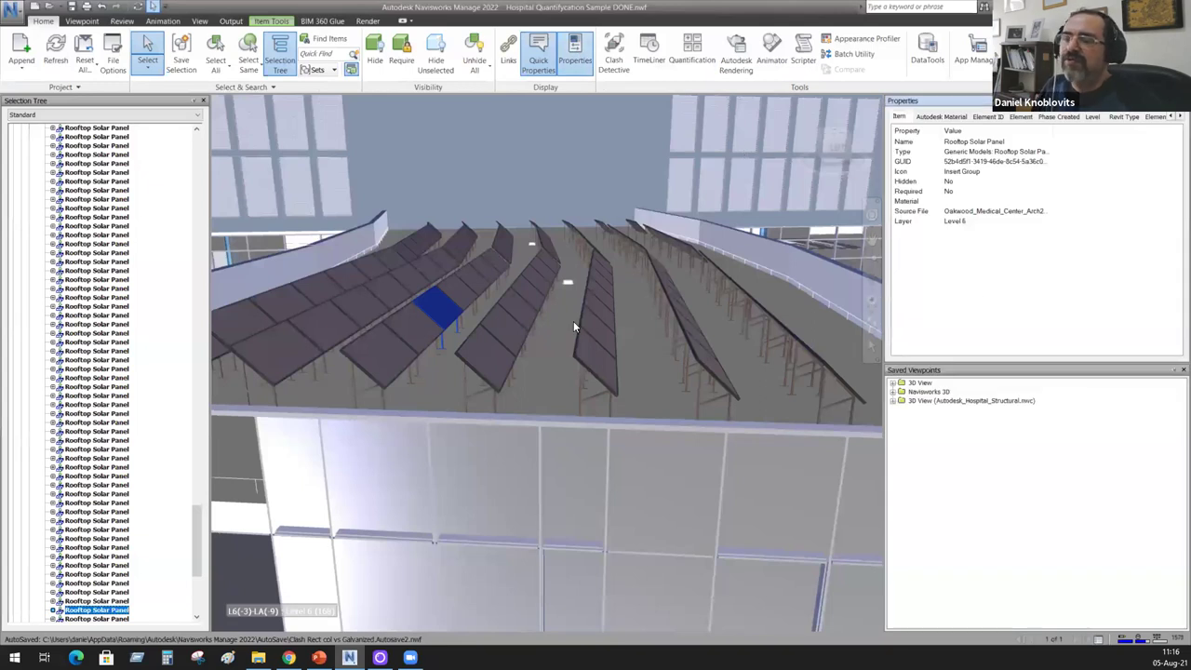
mouse_move(574, 326)
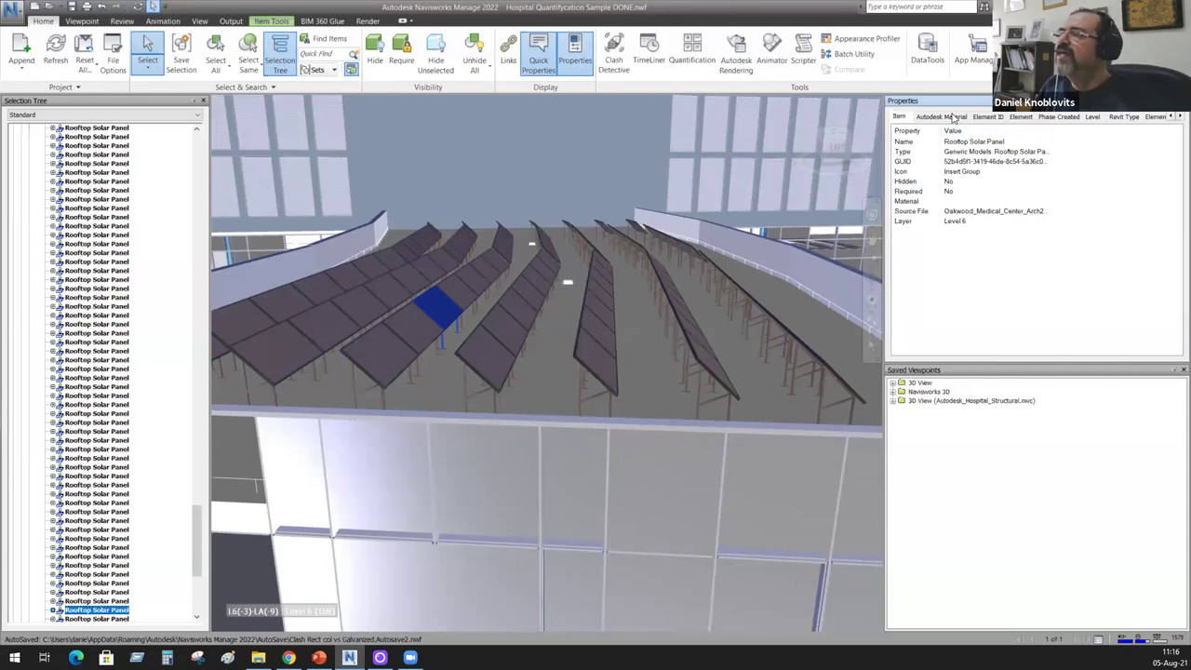
left_click(991, 117)
left_click(1022, 116)
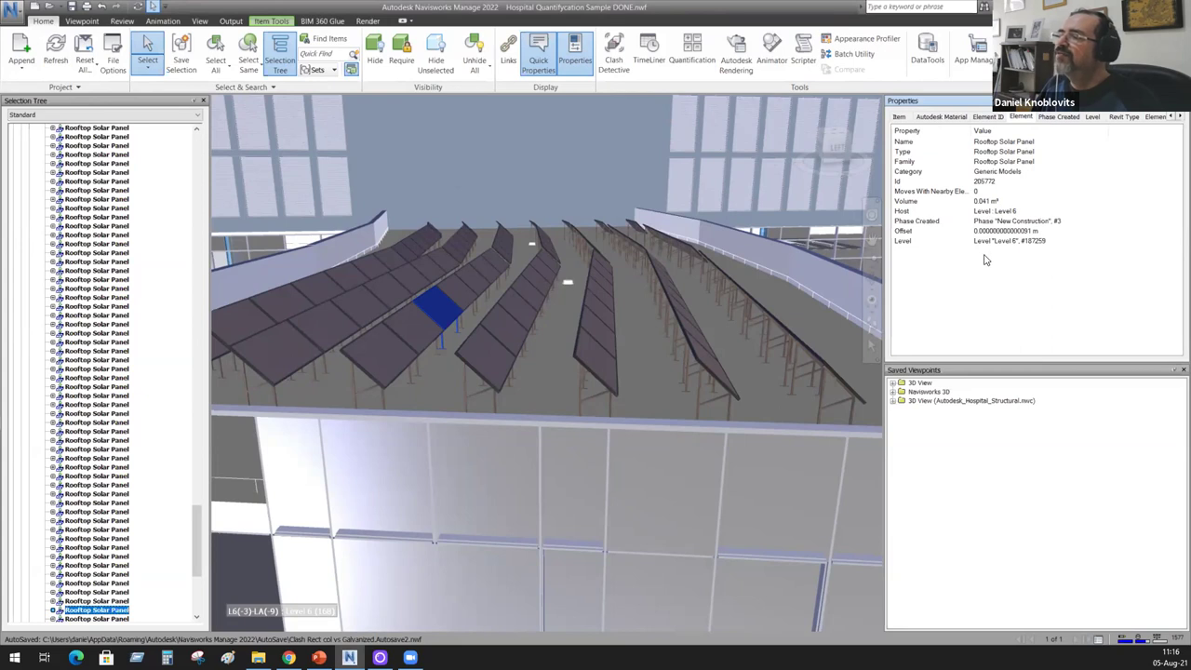
left_click(1057, 119)
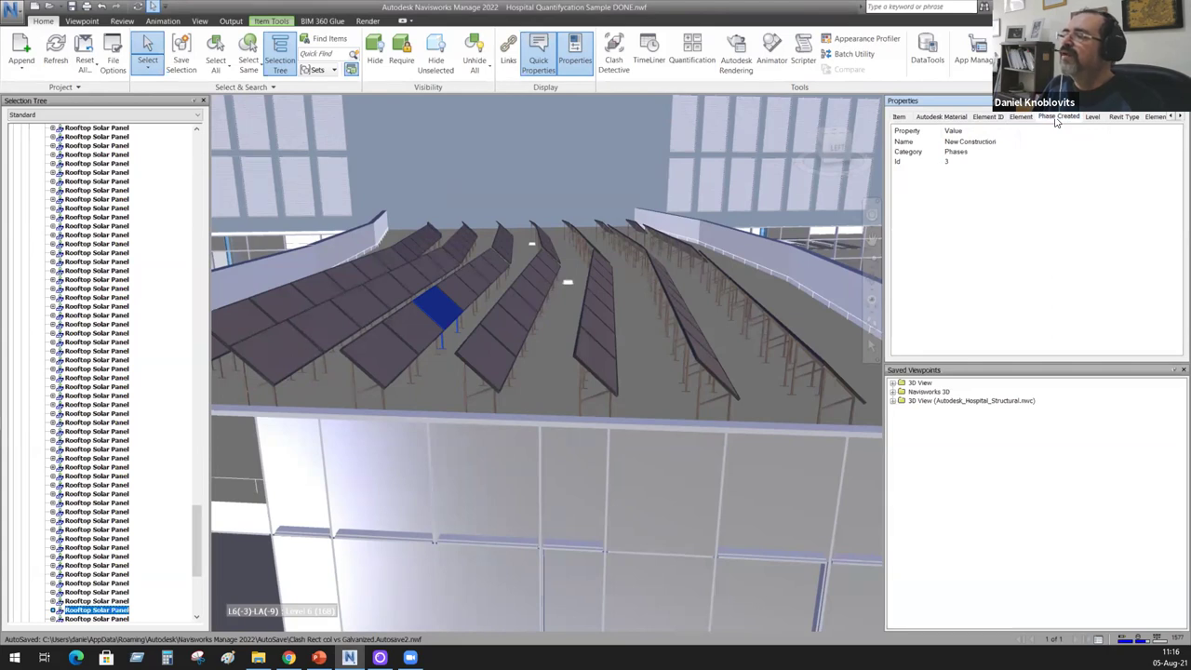
Step: Review the solar panel's Element ID property and clear the selection
left_click(943, 119)
left_click(994, 118)
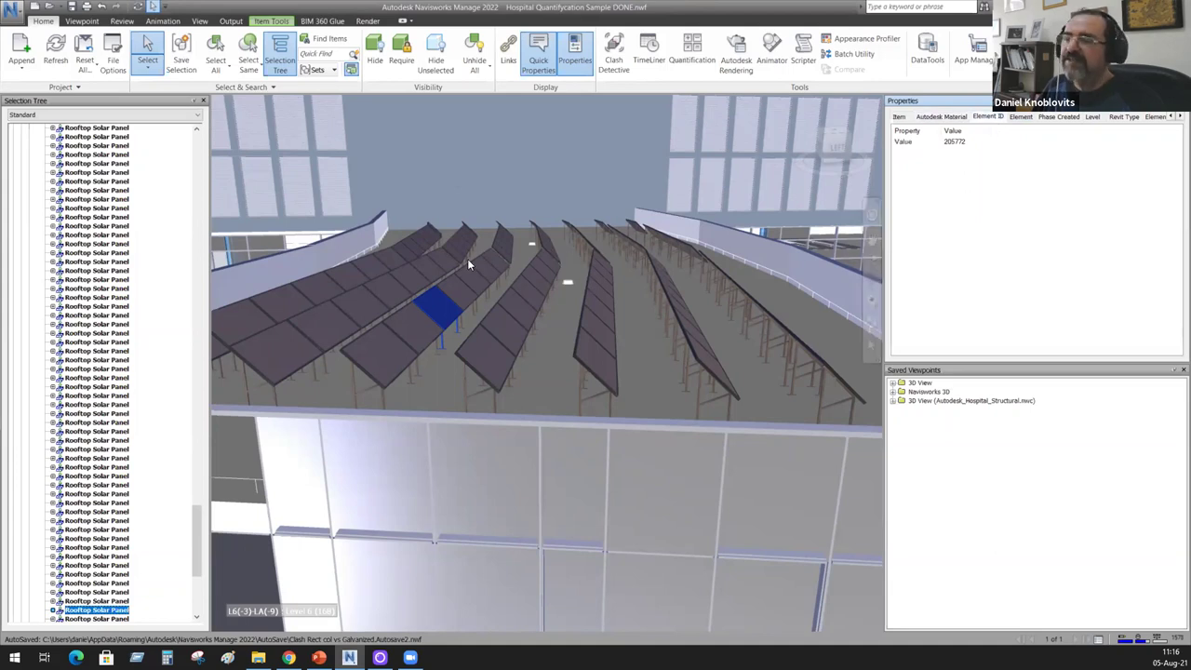
key("Escape")
mouse_move(624, 203)
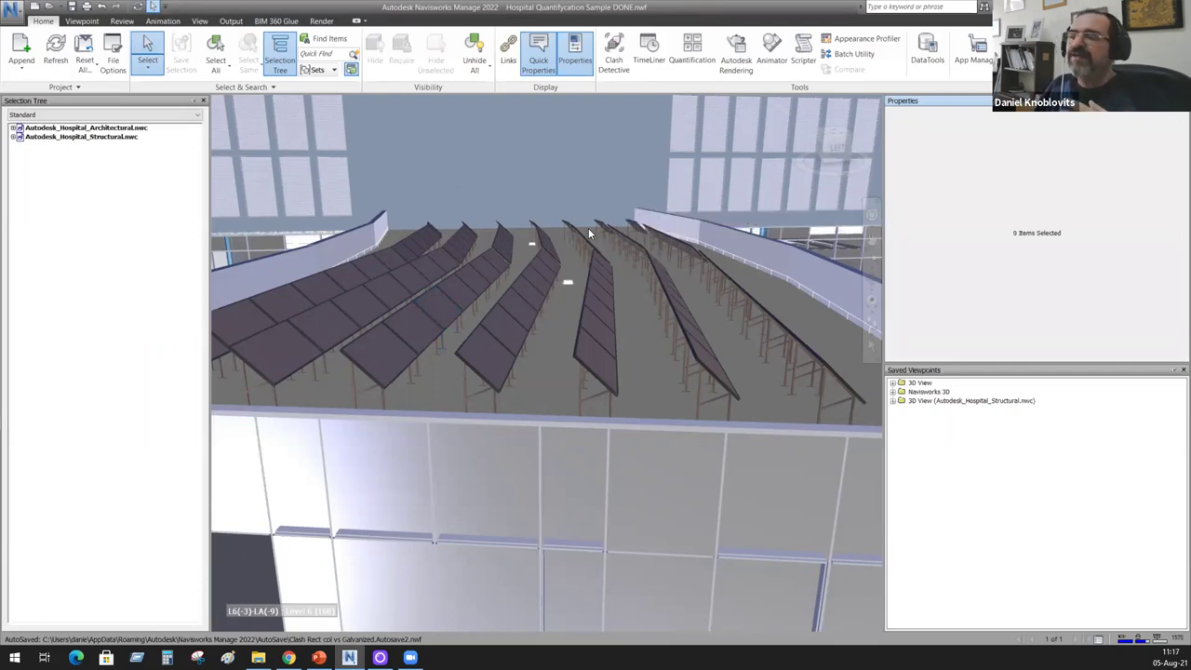
Step: Open the Quantification Workbook and position its window over the hospital model view
scroll(605, 214, "down", 3)
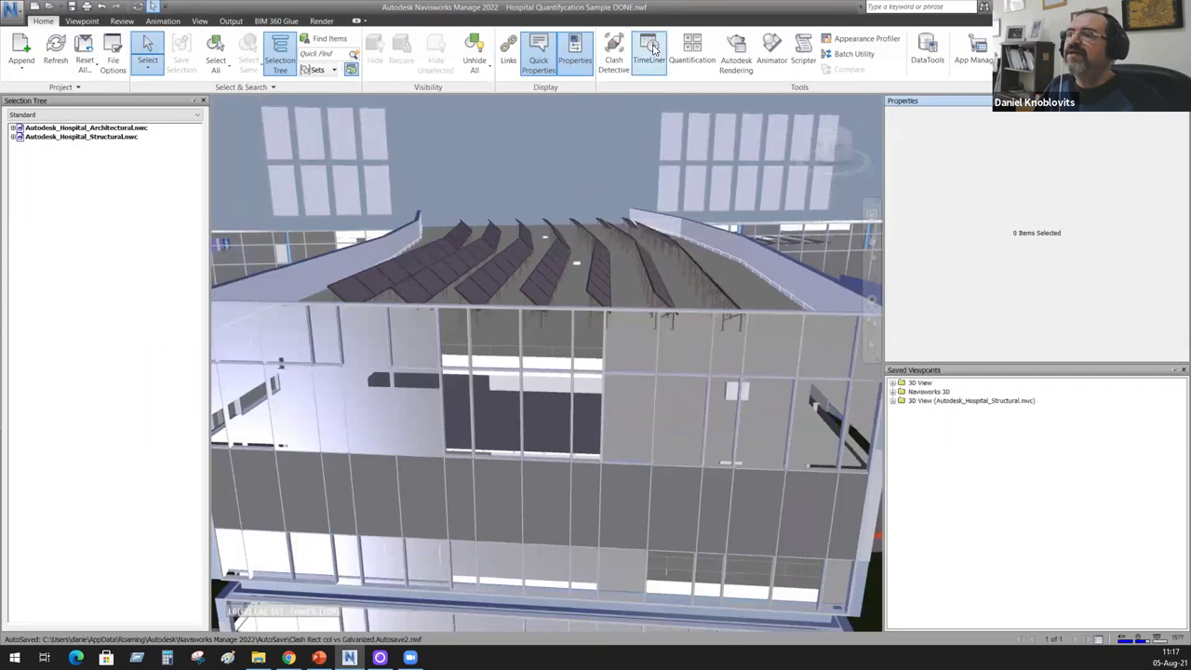
left_click(691, 51)
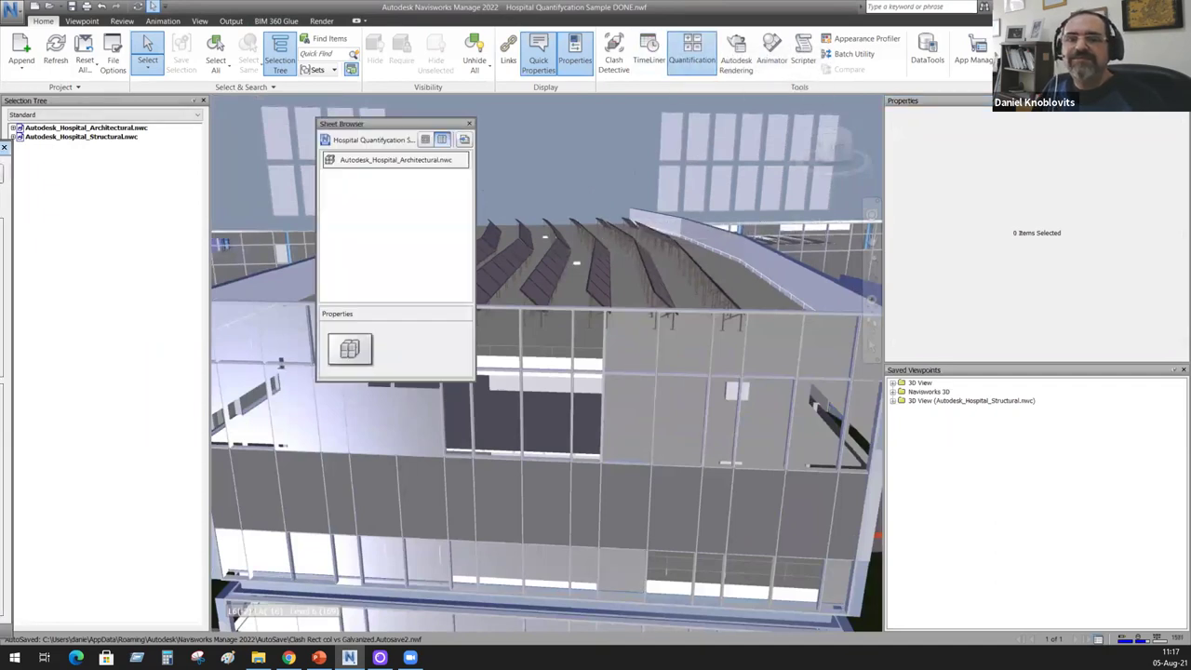
left_click(4, 186)
left_click_drag(93, 136, 874, 193)
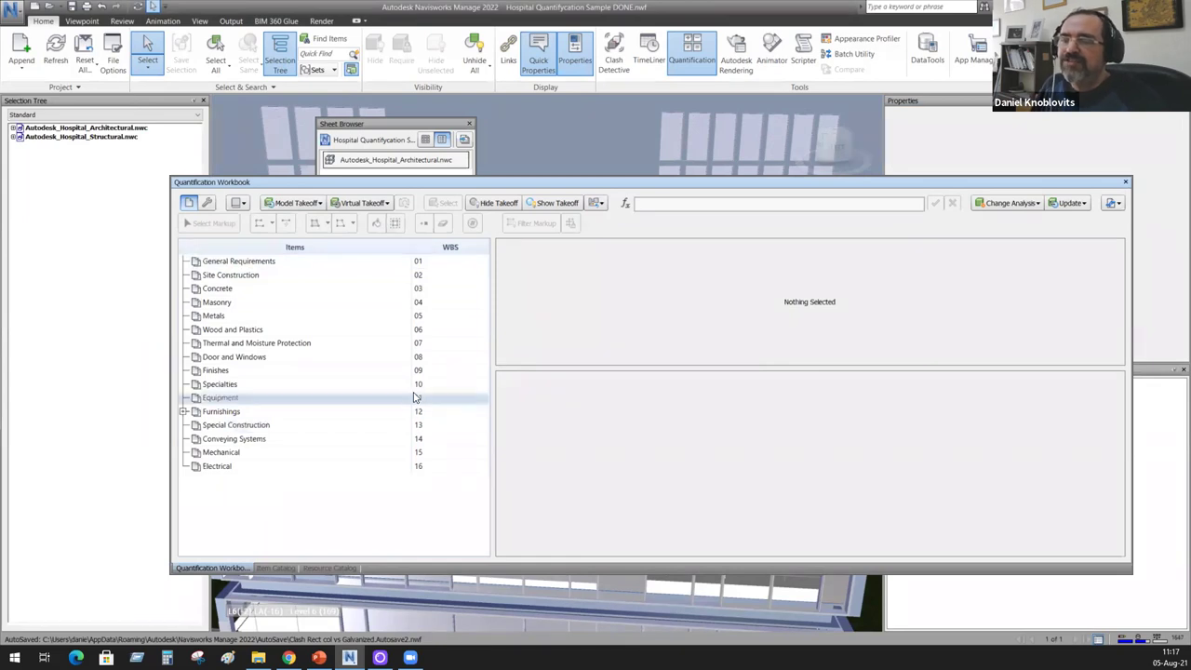
left_click_drag(506, 186, 493, 189)
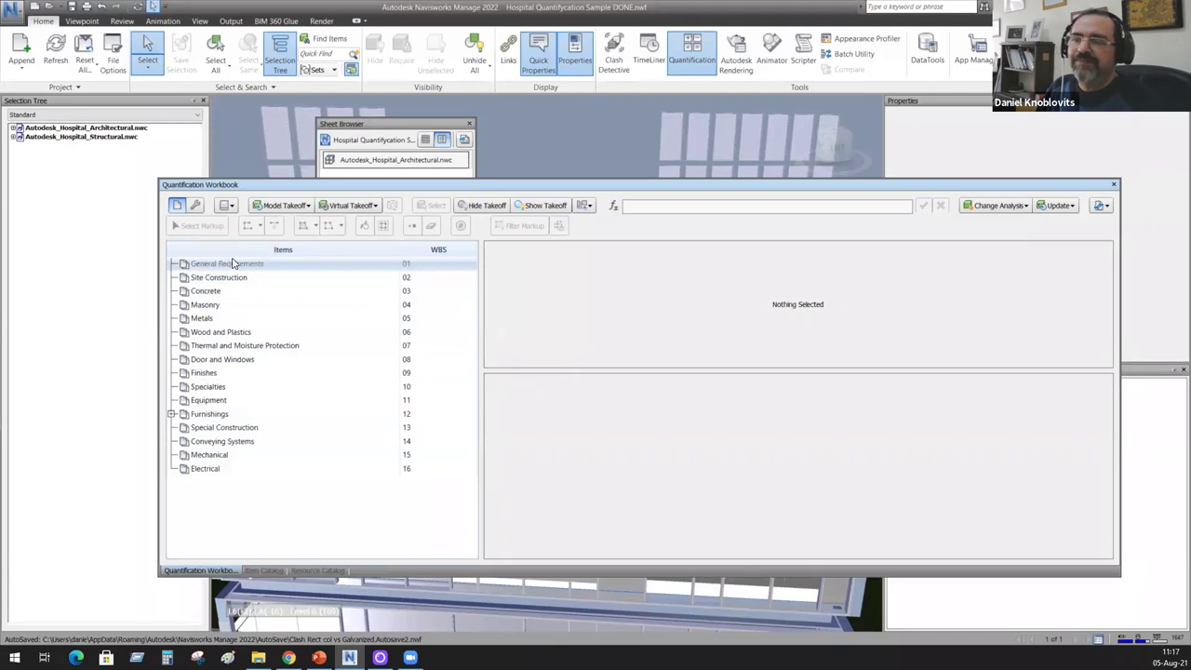
Step: Compare the Quantification Workbook, Item Catalog and Resource Catalog, and finish in the Item Catalog
left_click(264, 571)
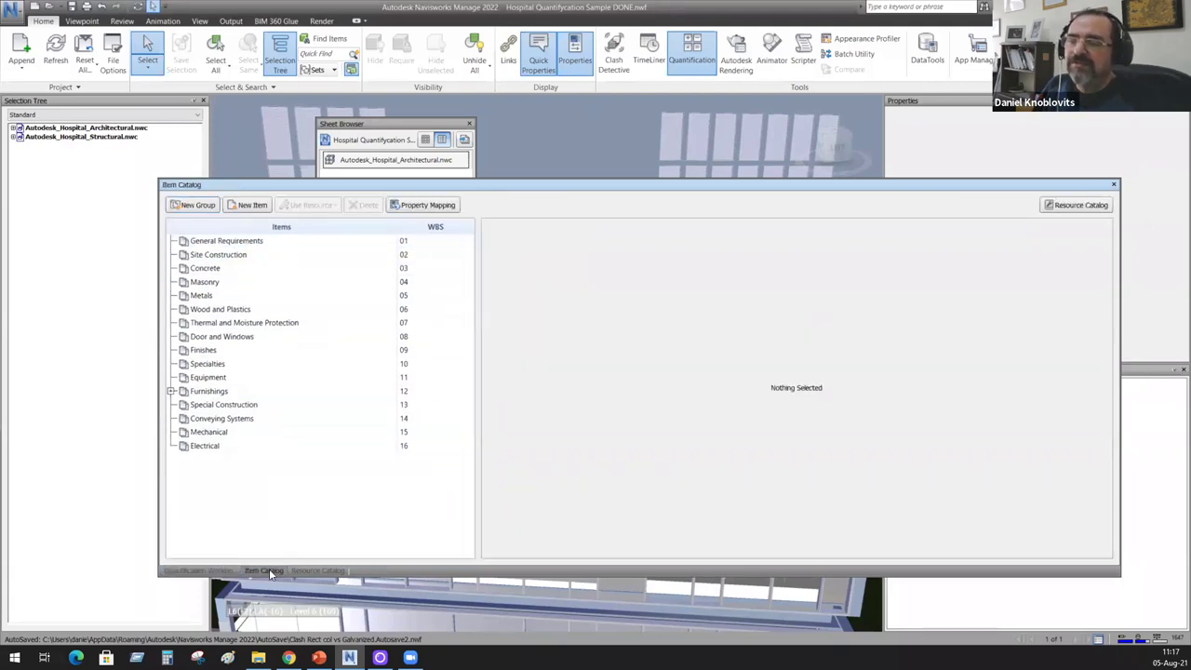
left_click(221, 573)
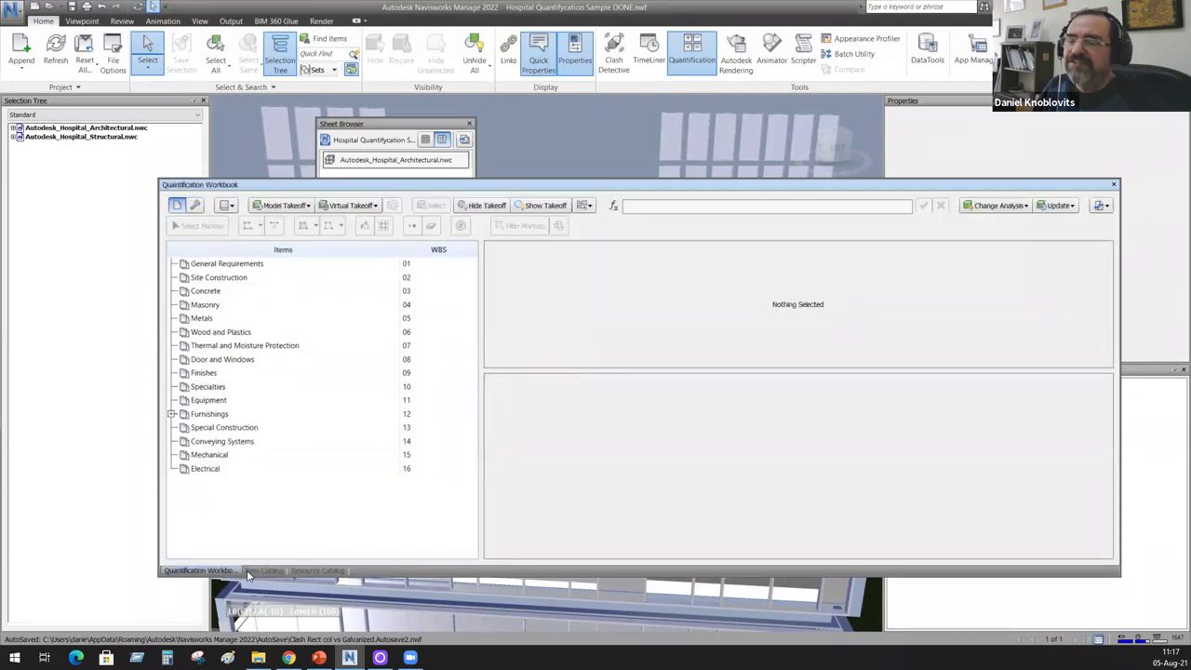
left_click(263, 571)
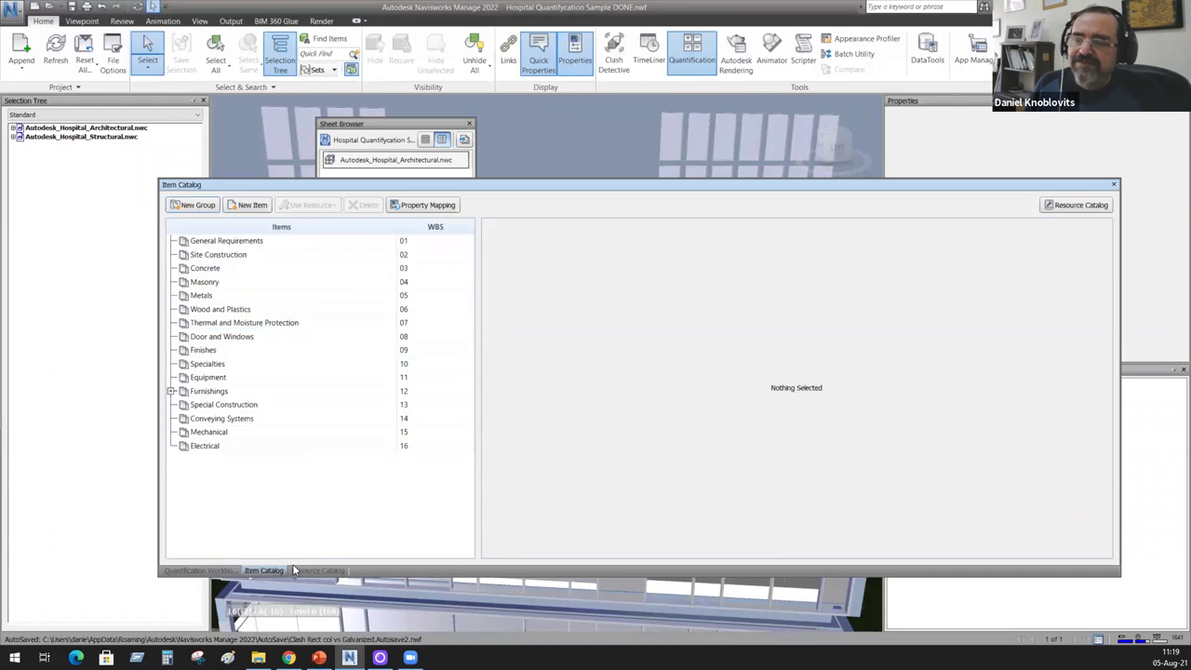
left_click(228, 571)
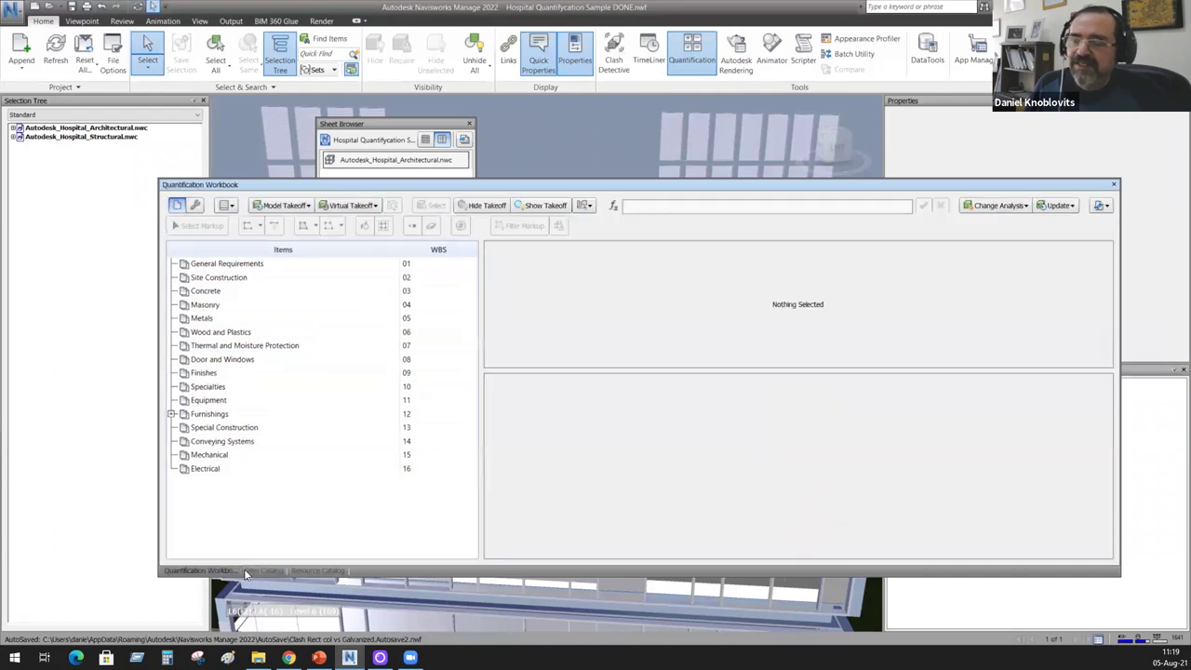
left_click(263, 570)
left_click(315, 570)
left_click(270, 569)
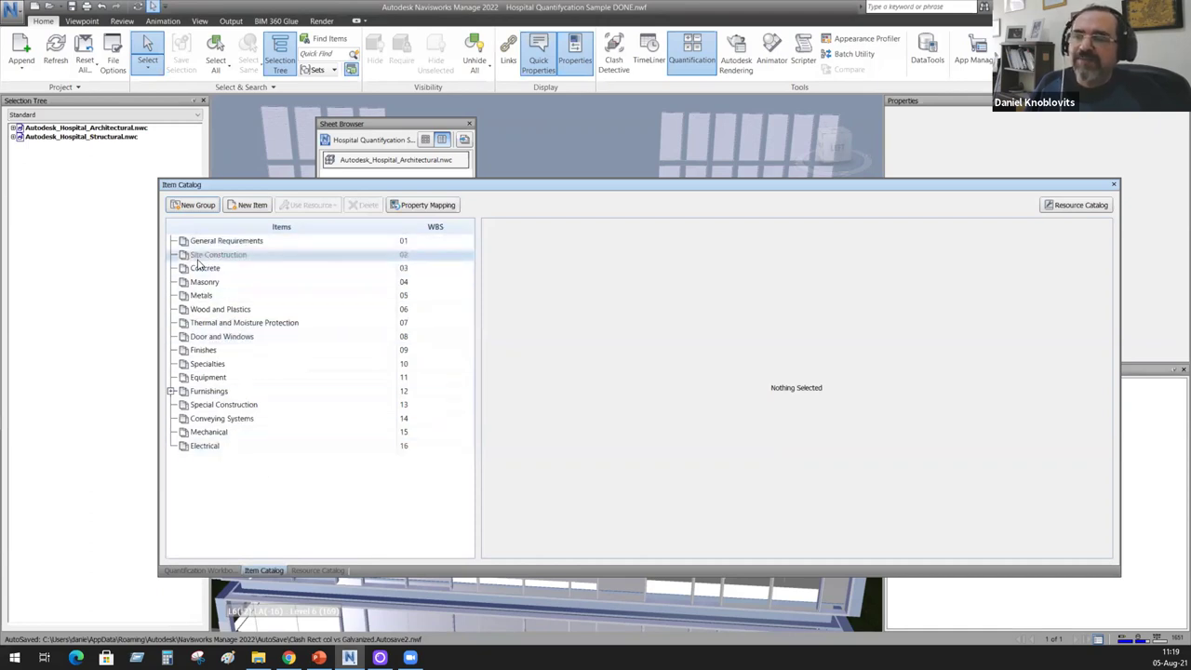
Step: Add a subgroup named base under the Concrete group in the Item Catalog
left_click(224, 274)
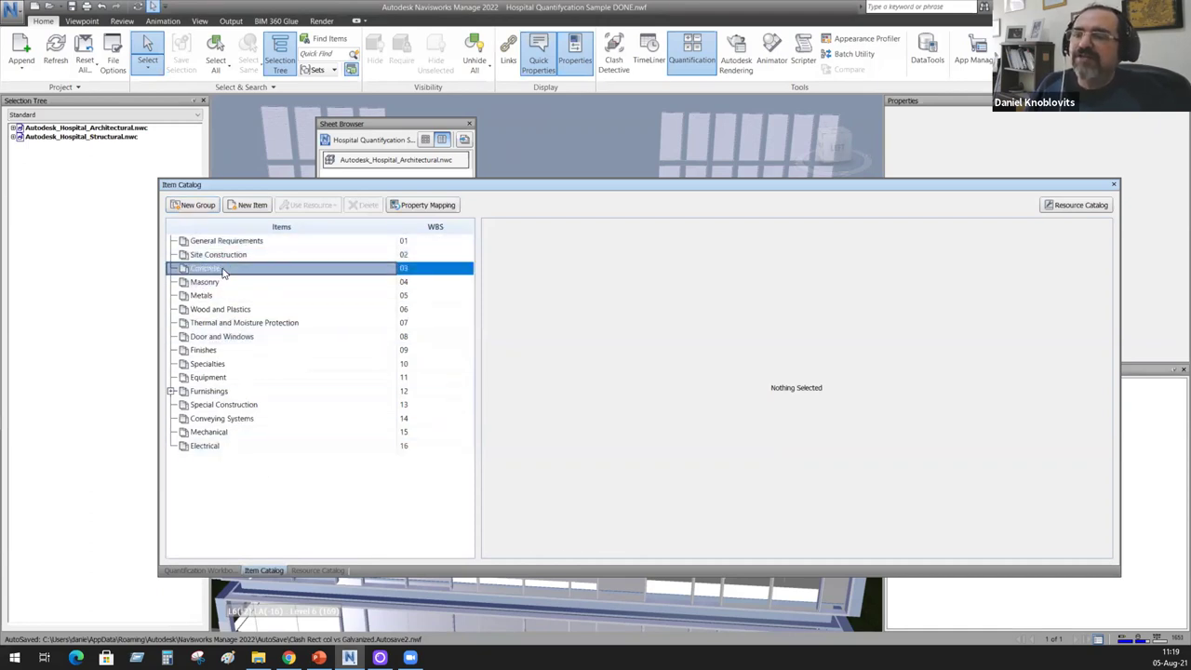
right_click(225, 272)
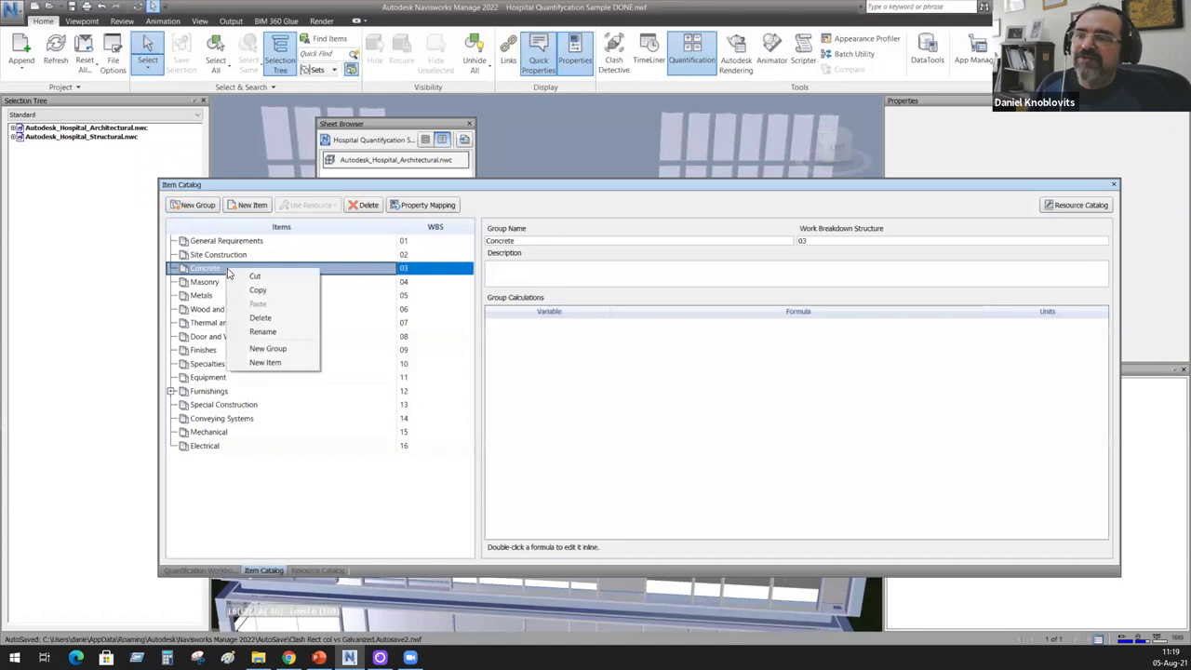
left_click(279, 349)
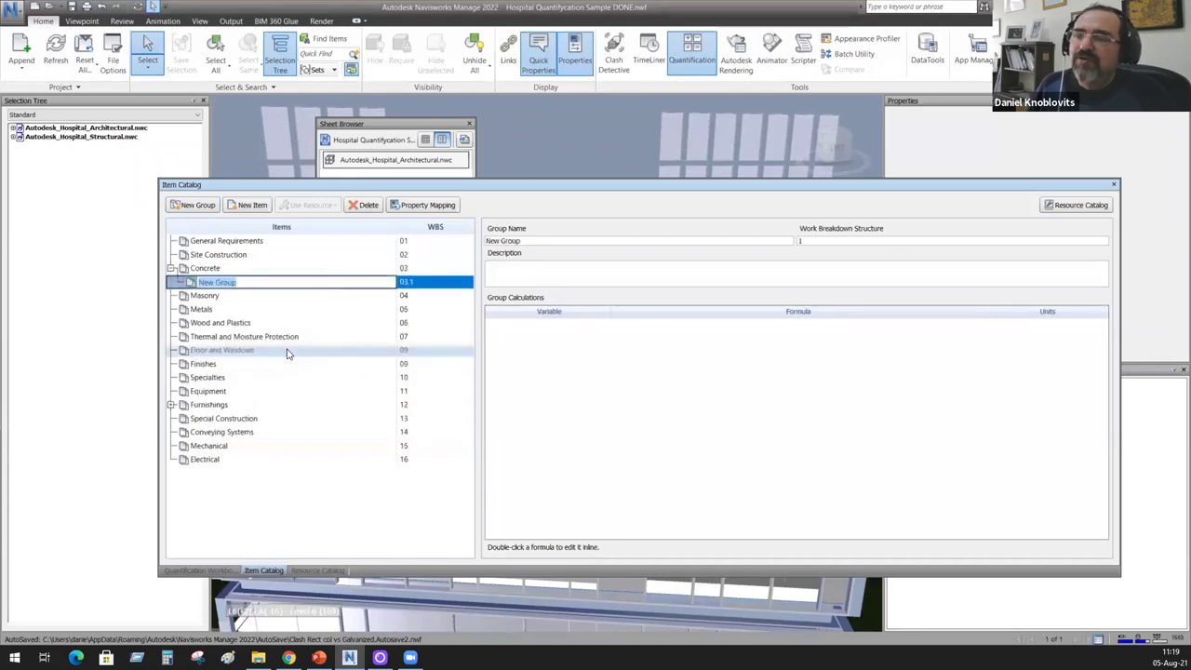
right_click(225, 285)
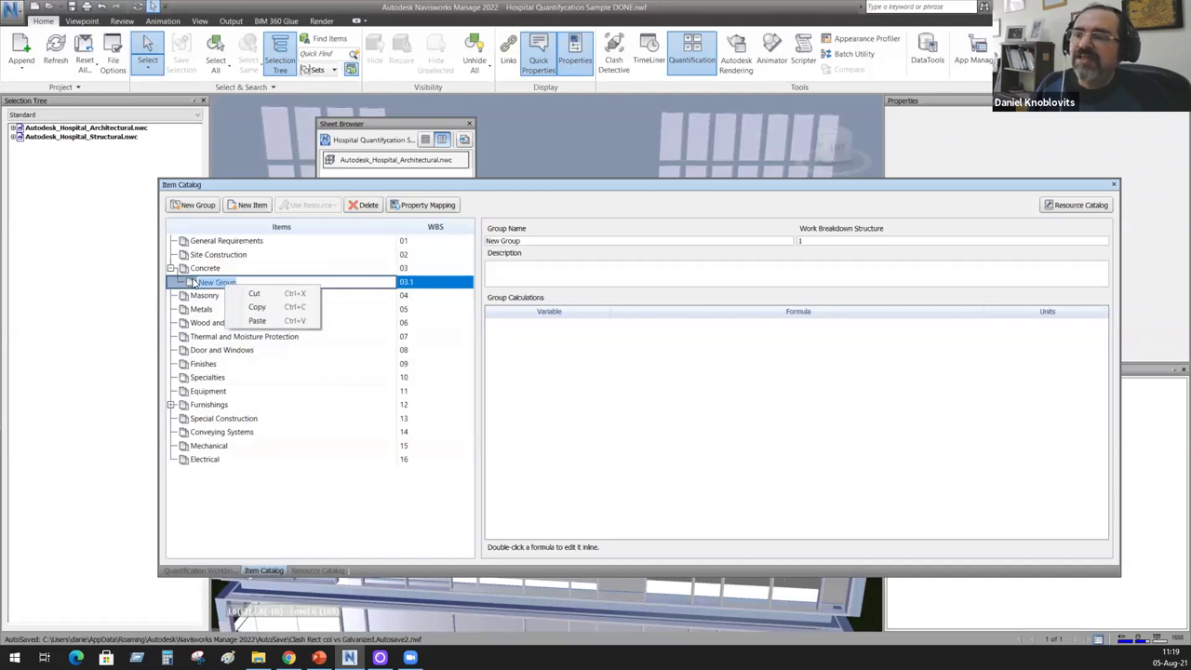
key("Escape")
right_click(226, 284)
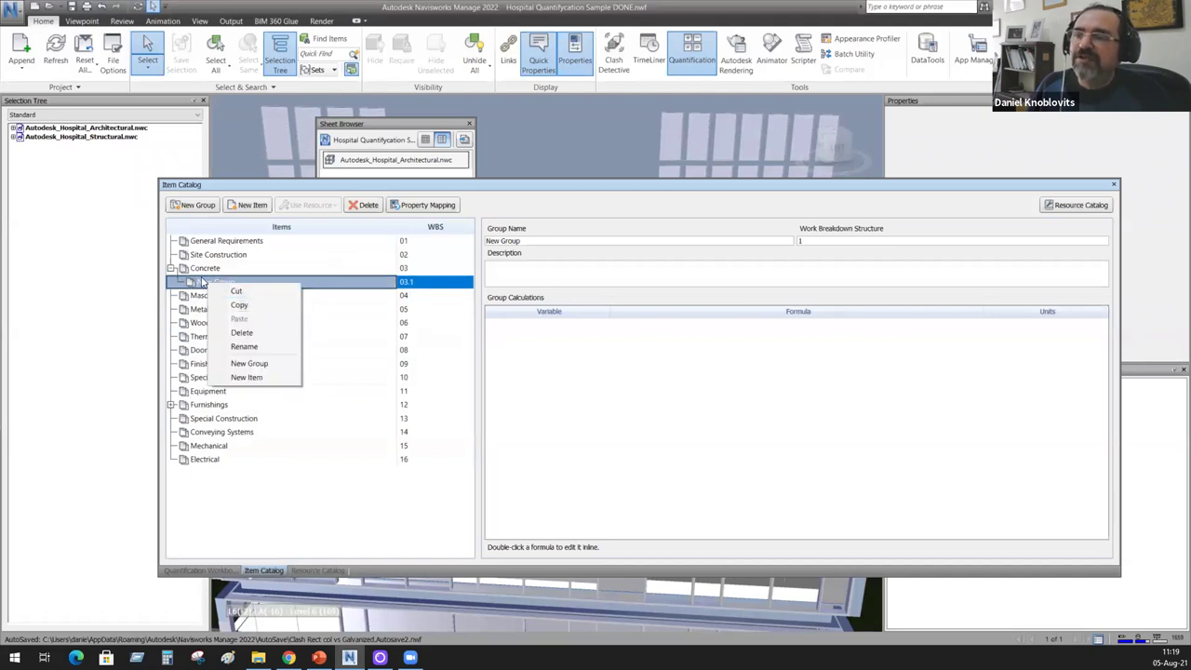
left_click(215, 286)
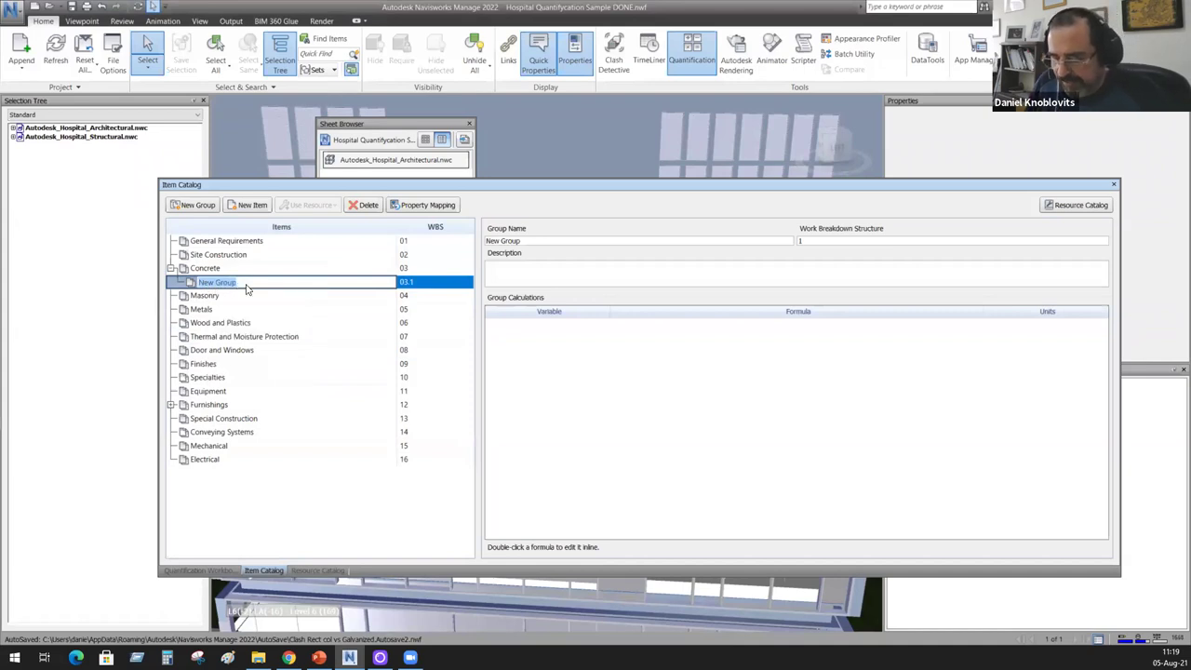
type("base")
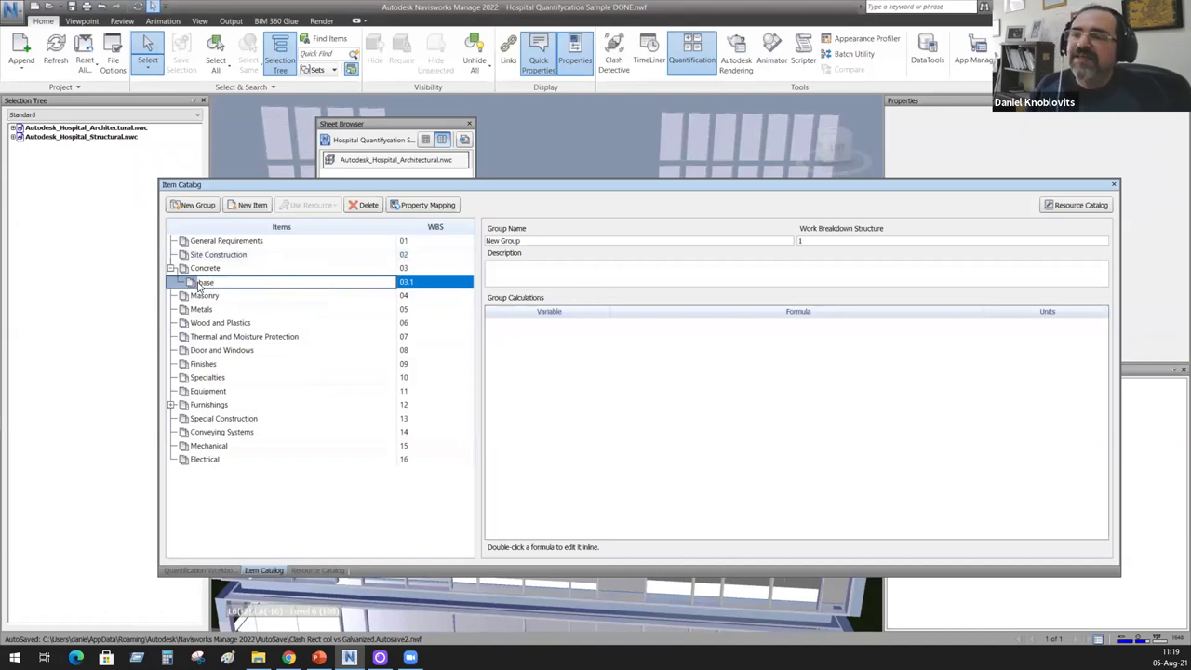
key("Return")
Step: Add a new item named Columnas inside the base group
right_click(215, 287)
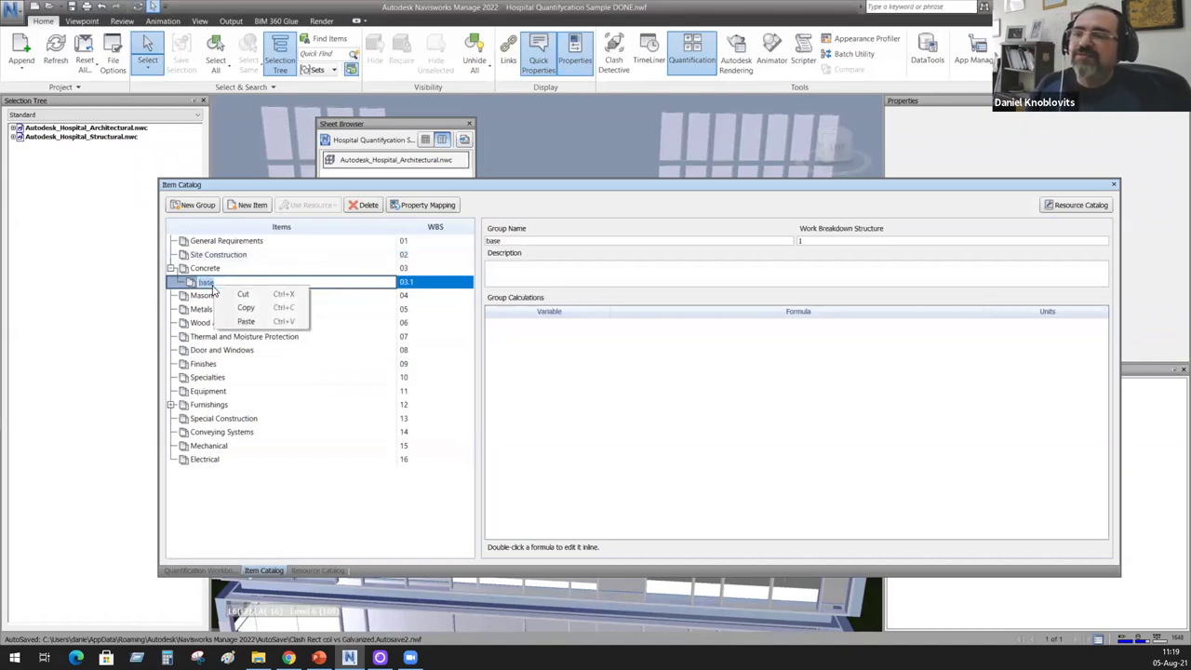
left_click(191, 284)
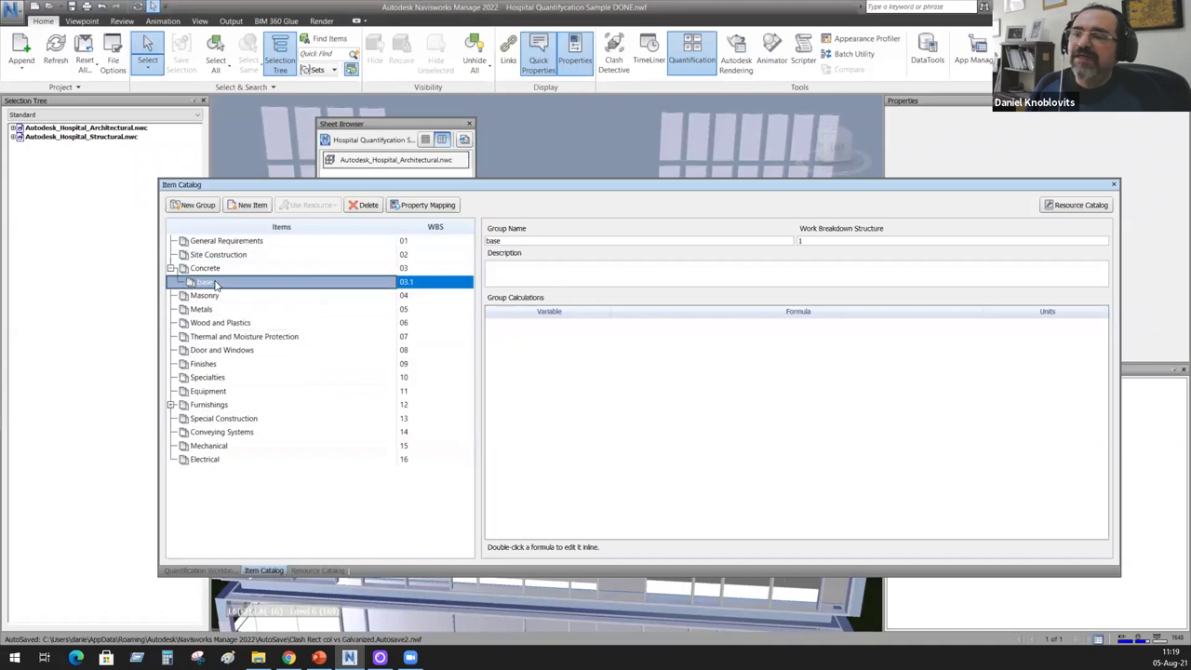
right_click(215, 283)
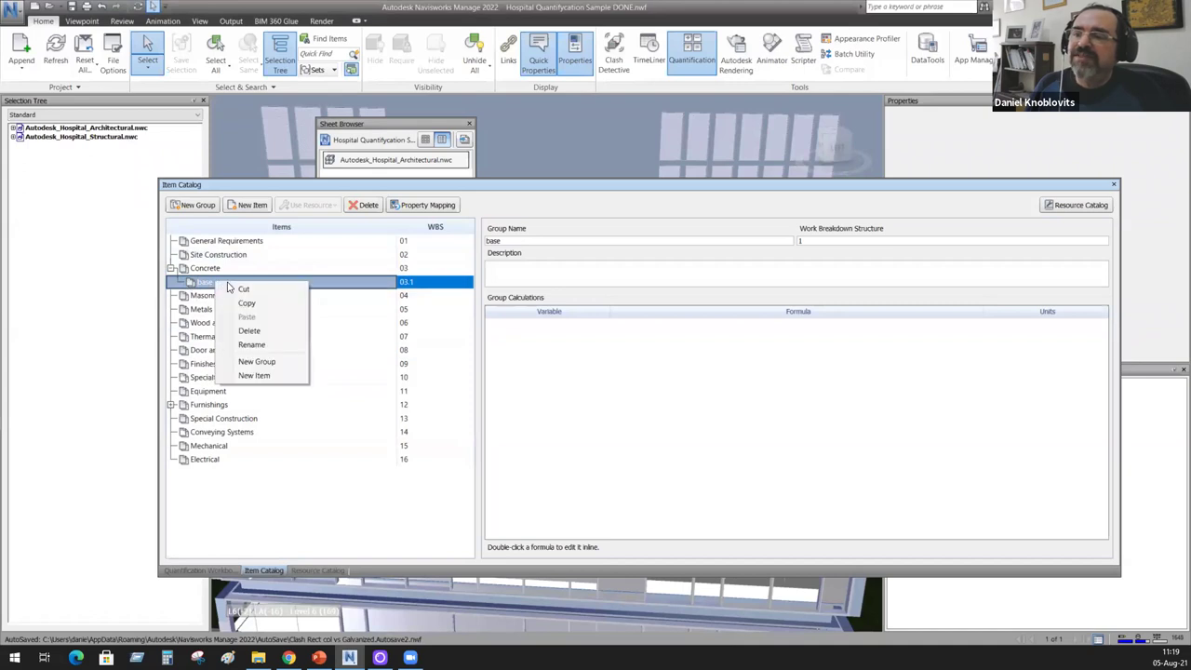
left_click(259, 375)
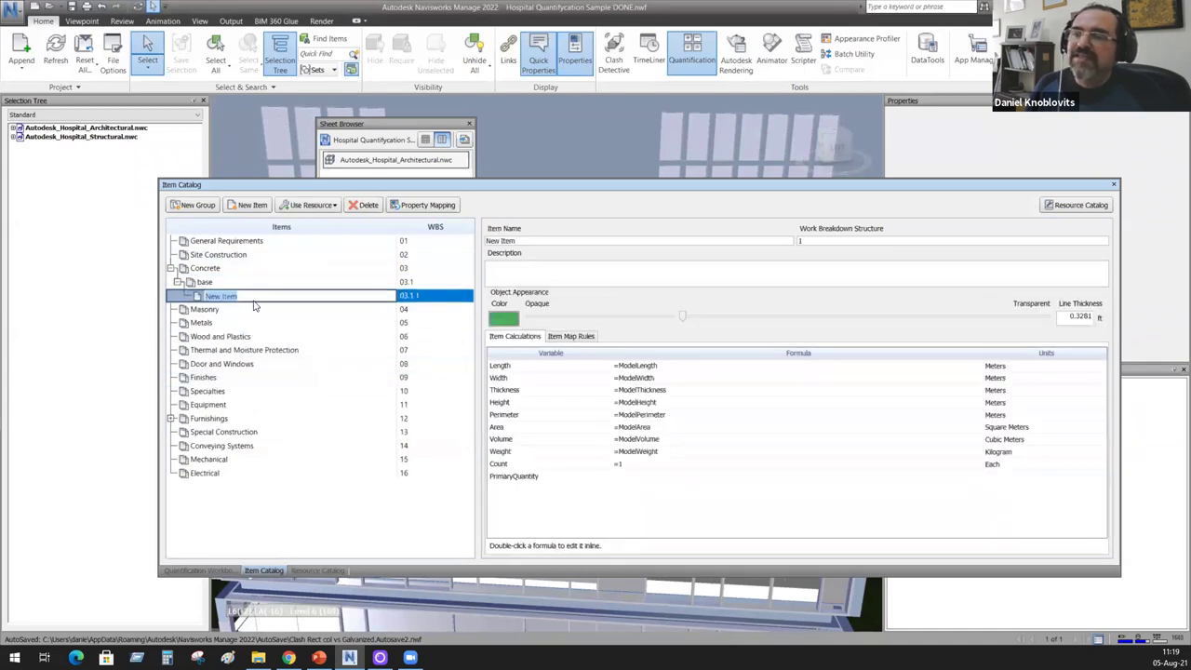
type("Columnas")
key("Return")
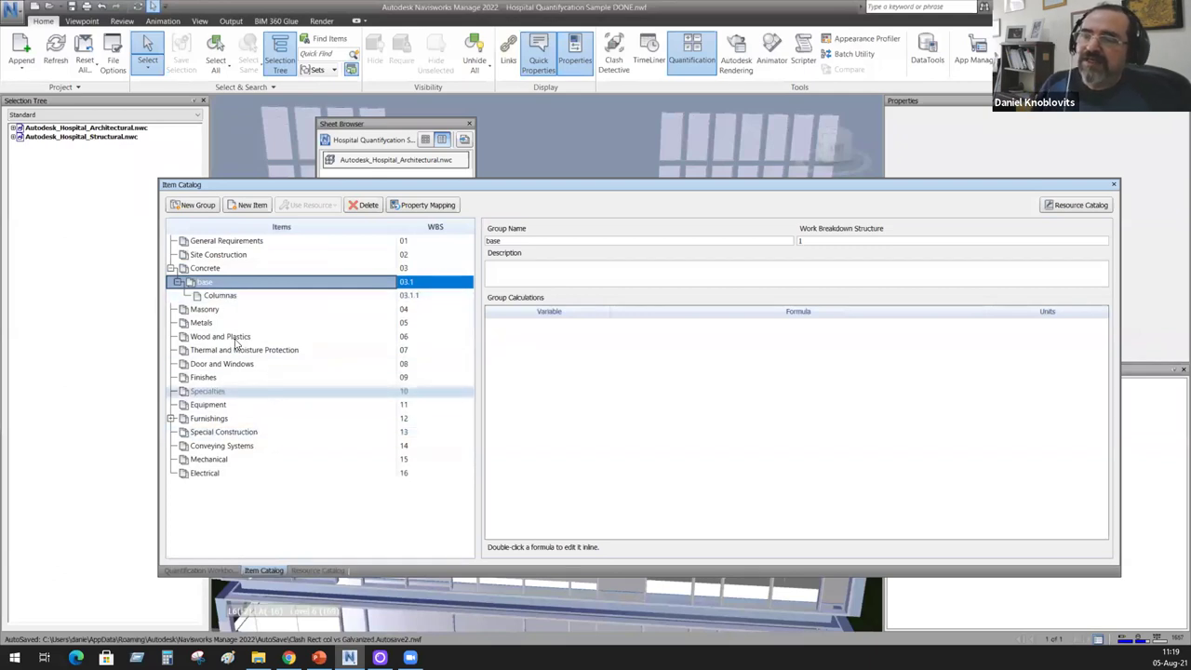
Step: Examine the details of the Columnas item and its parent groups base and Concrete
left_click(223, 300)
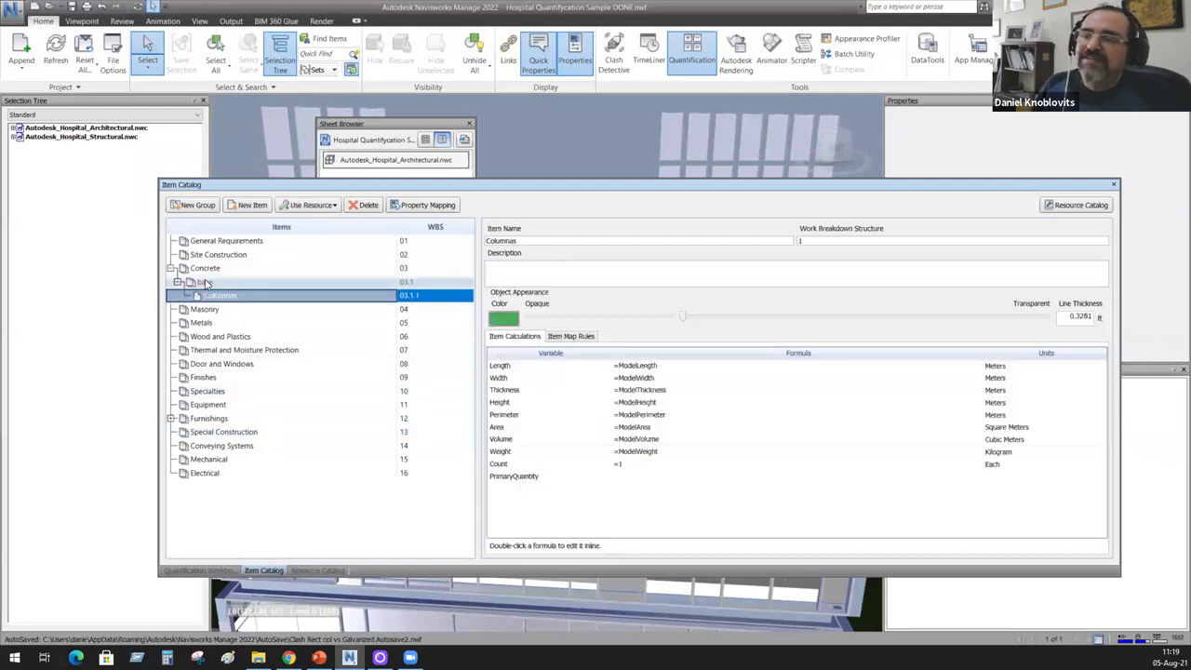
left_click(203, 283)
left_click(204, 270)
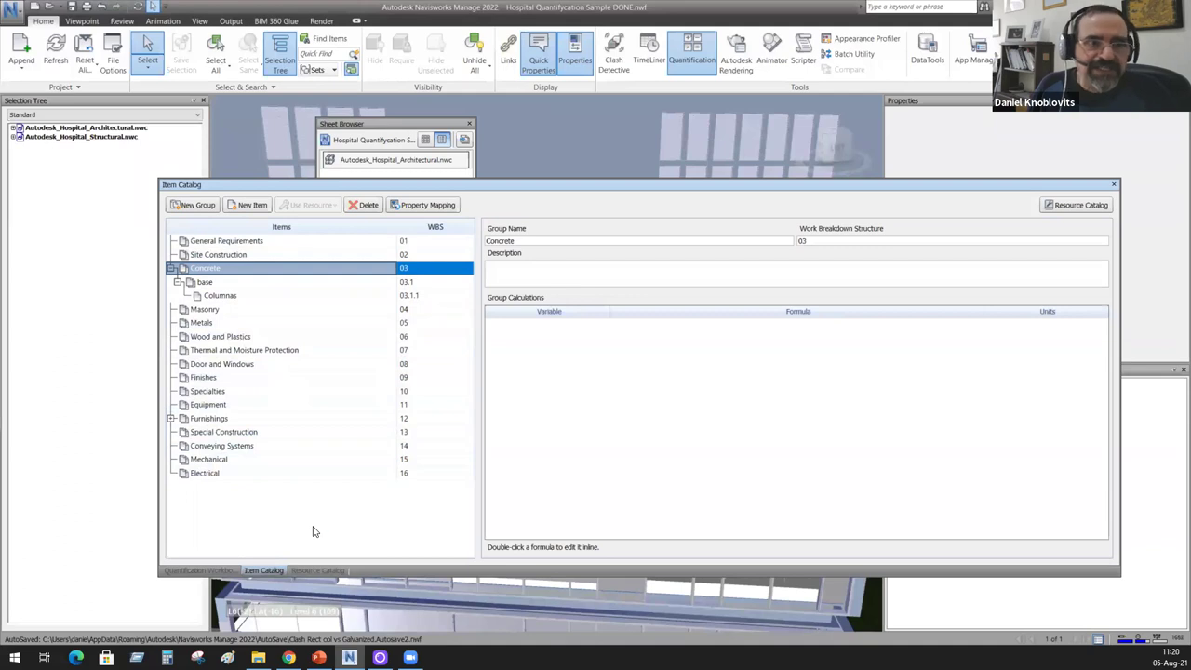
left_click(236, 296)
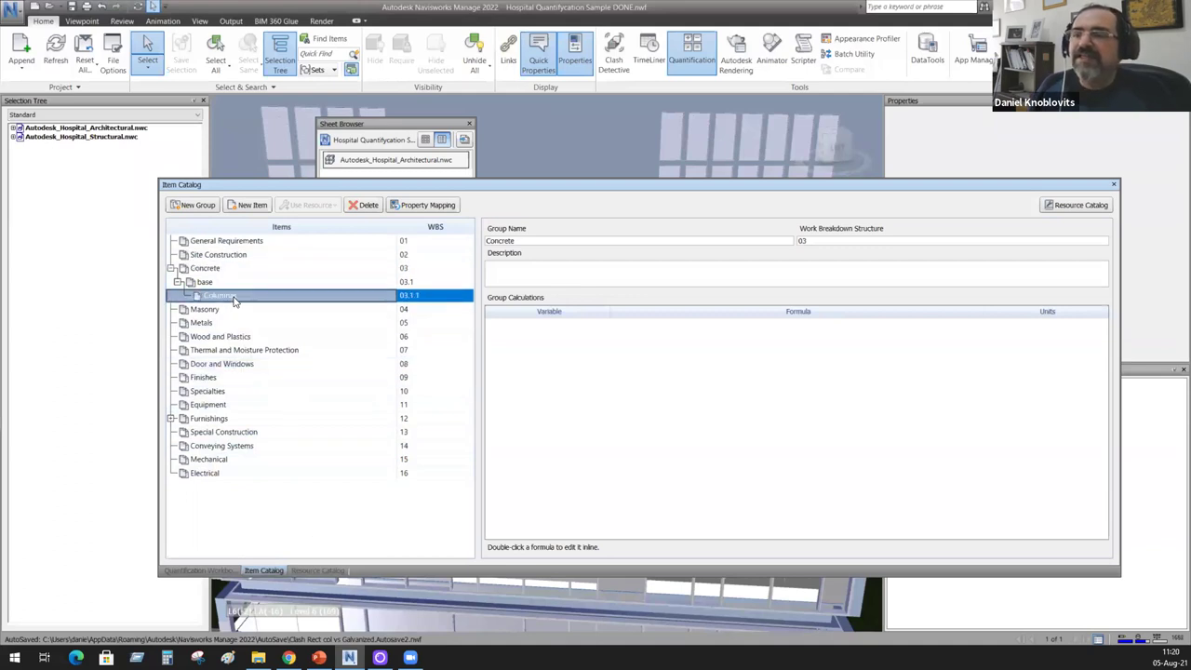
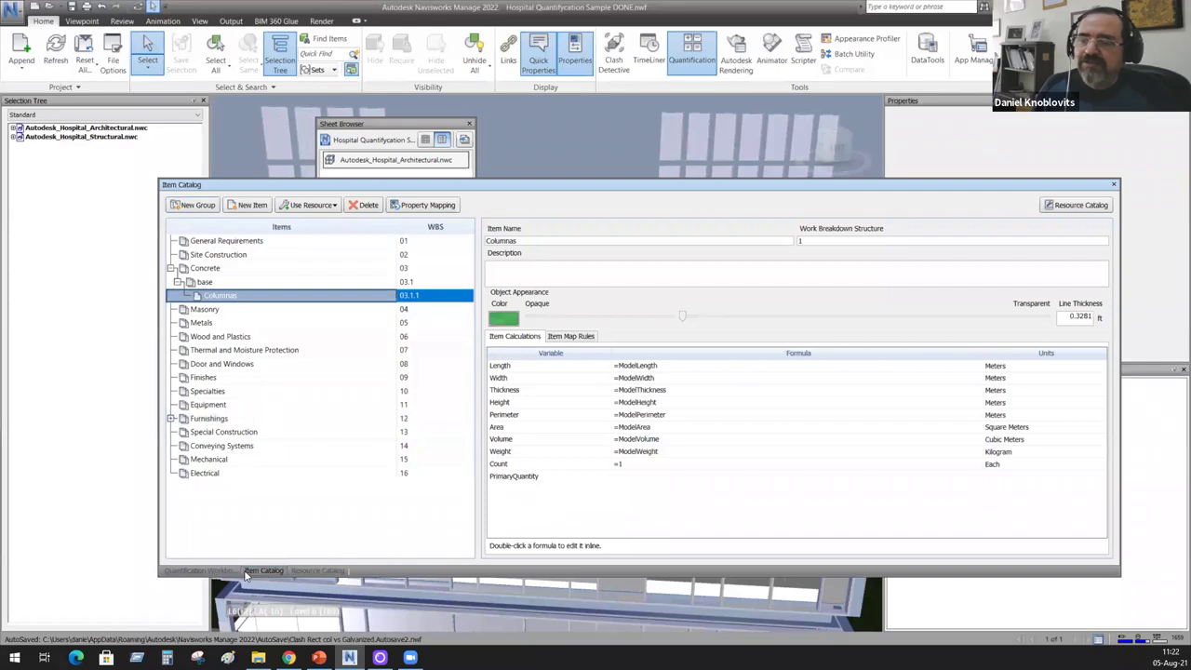
Step: Check how the Columnas item is listed in the Quantification Workbook compared with the Item Catalog
left_click(200, 571)
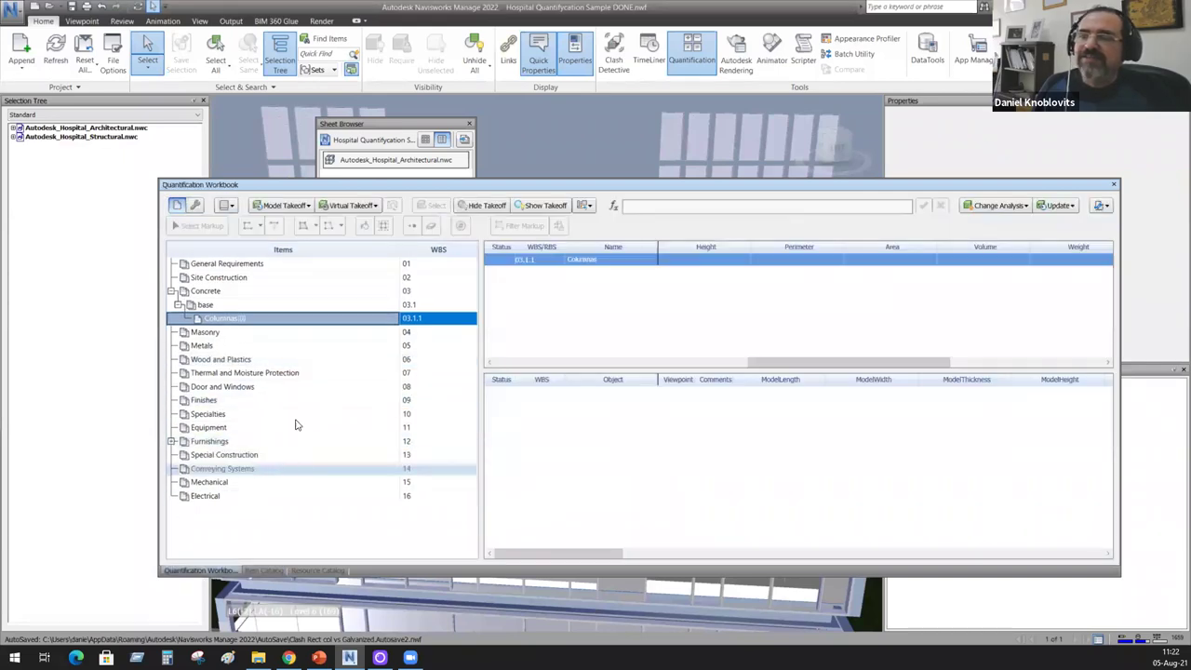
left_click(261, 570)
left_click(205, 571)
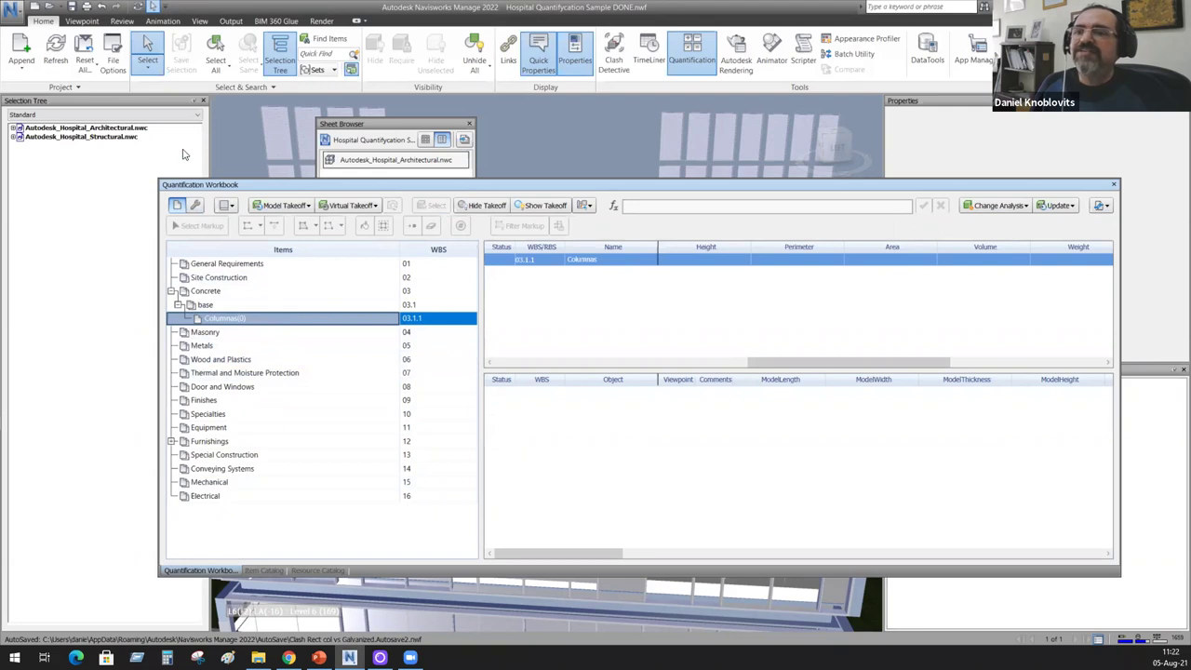
Step: Show the Sets window and select the elements of the Vigas set
left_click(335, 71)
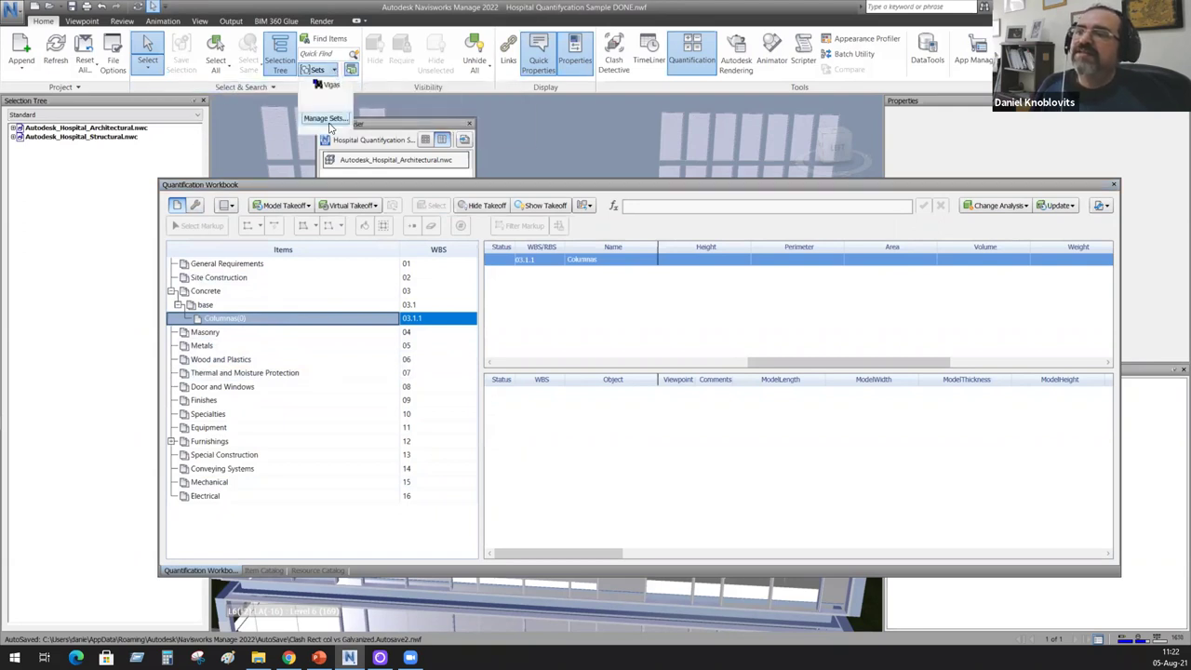
left_click(324, 117)
left_click(245, 128)
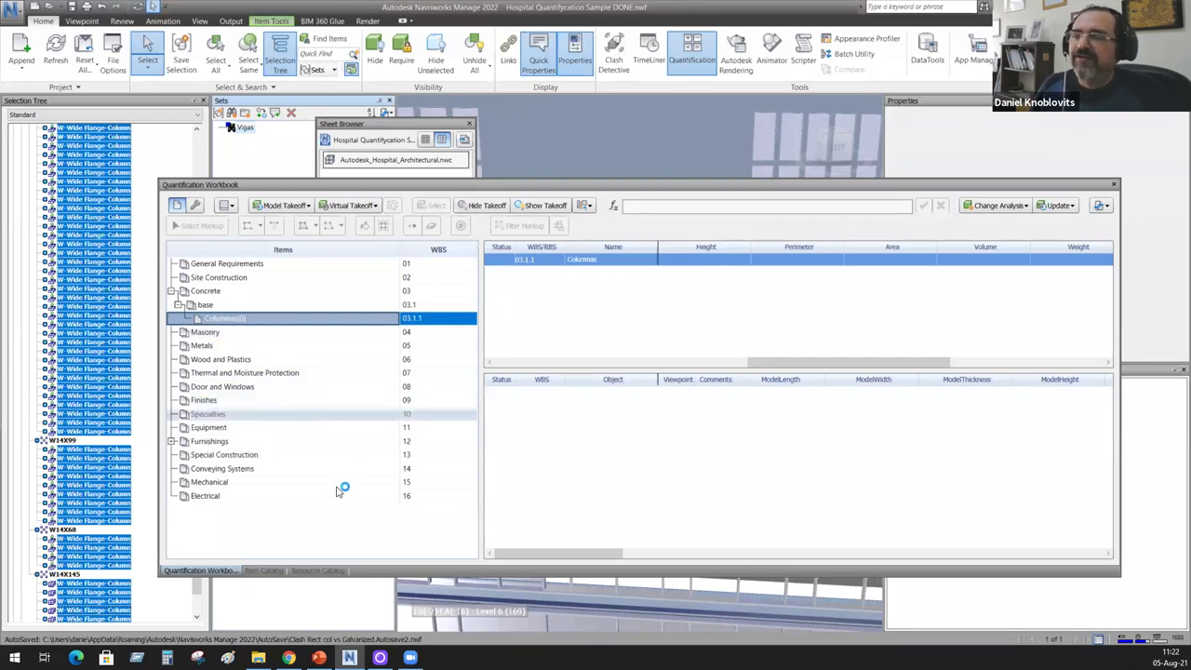
Step: Expand the Transporte group in the Resource Catalog to view its resources, and return to the Quantification Workbook
left_click(316, 572)
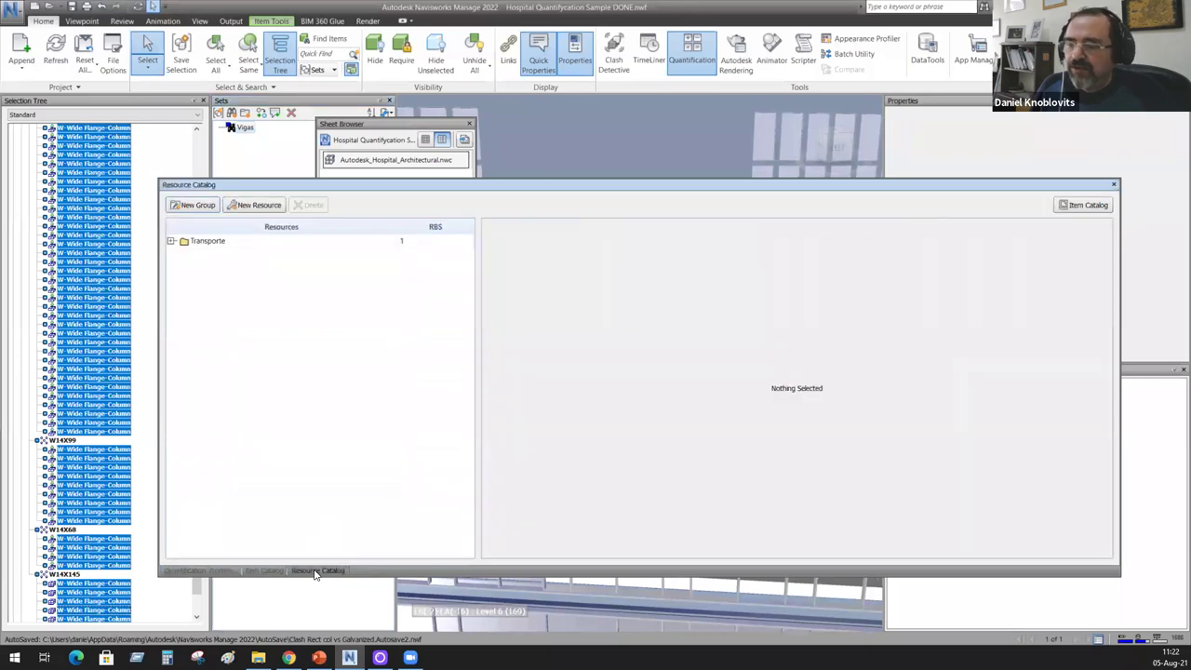
left_click(171, 241)
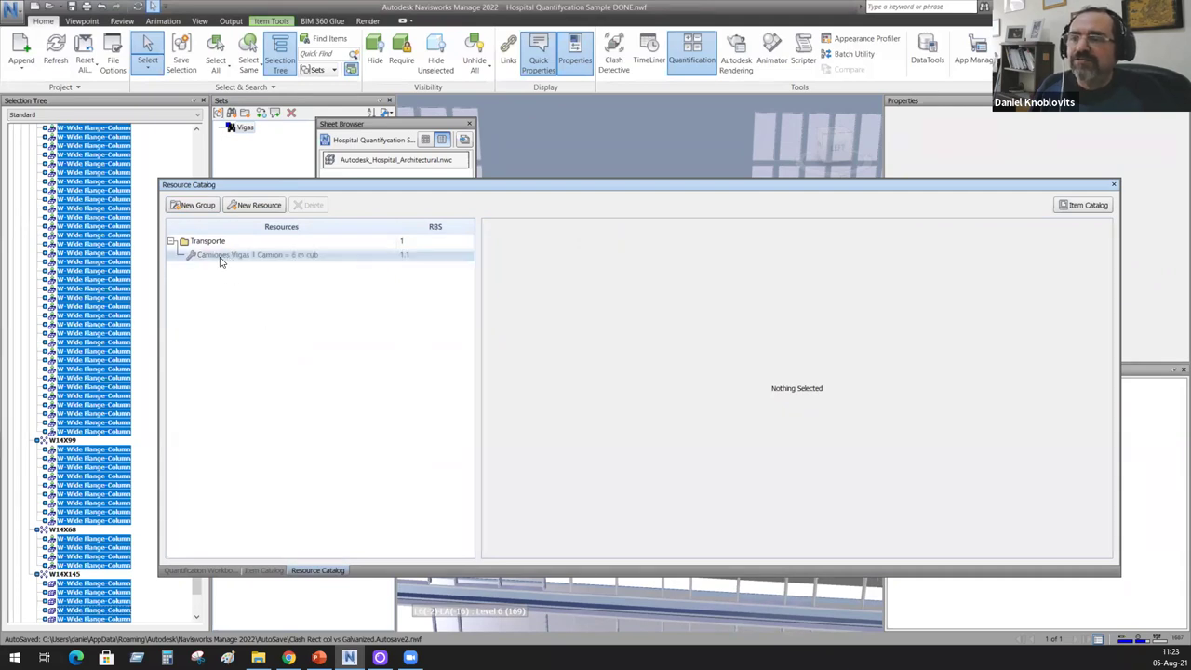
left_click(214, 571)
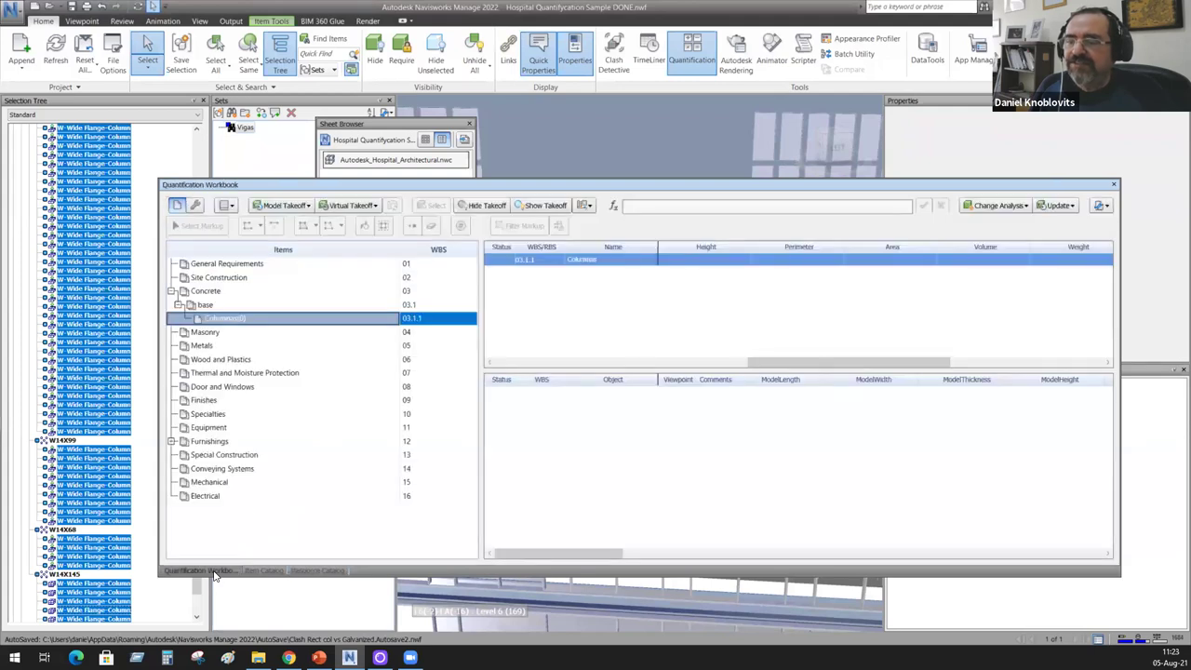
left_click_drag(199, 322, 191, 441)
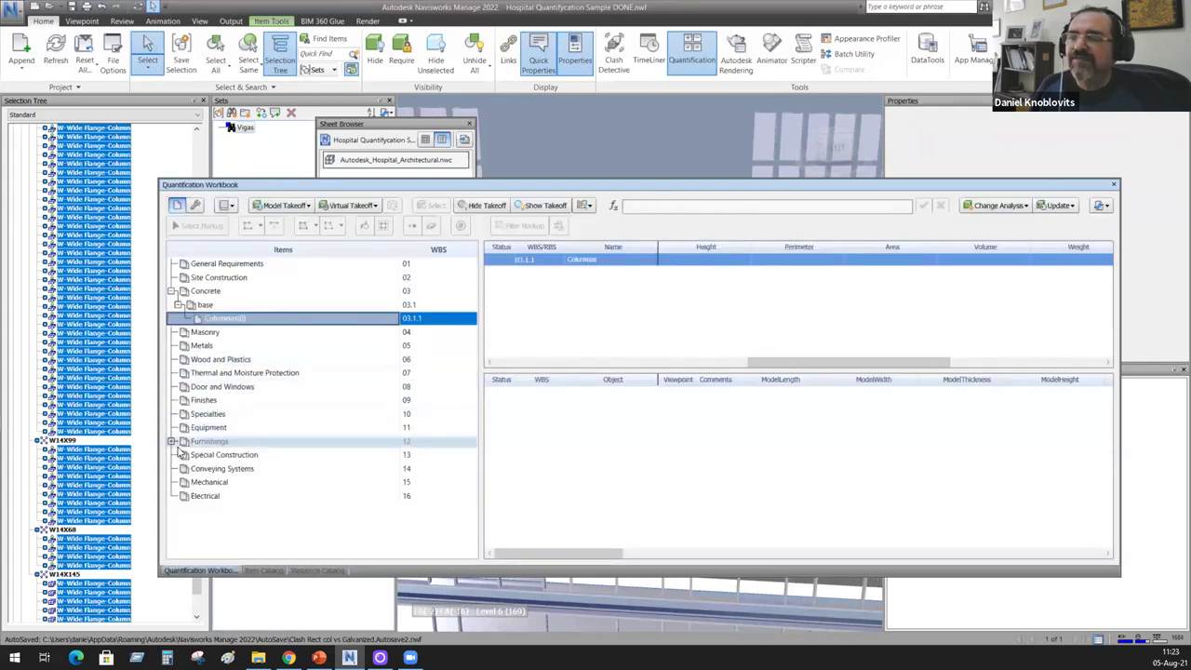
Step: Expand Furnishings, select the Vigas item and examine its volume, weight, count and primary quantity takeoff values
left_click(177, 455)
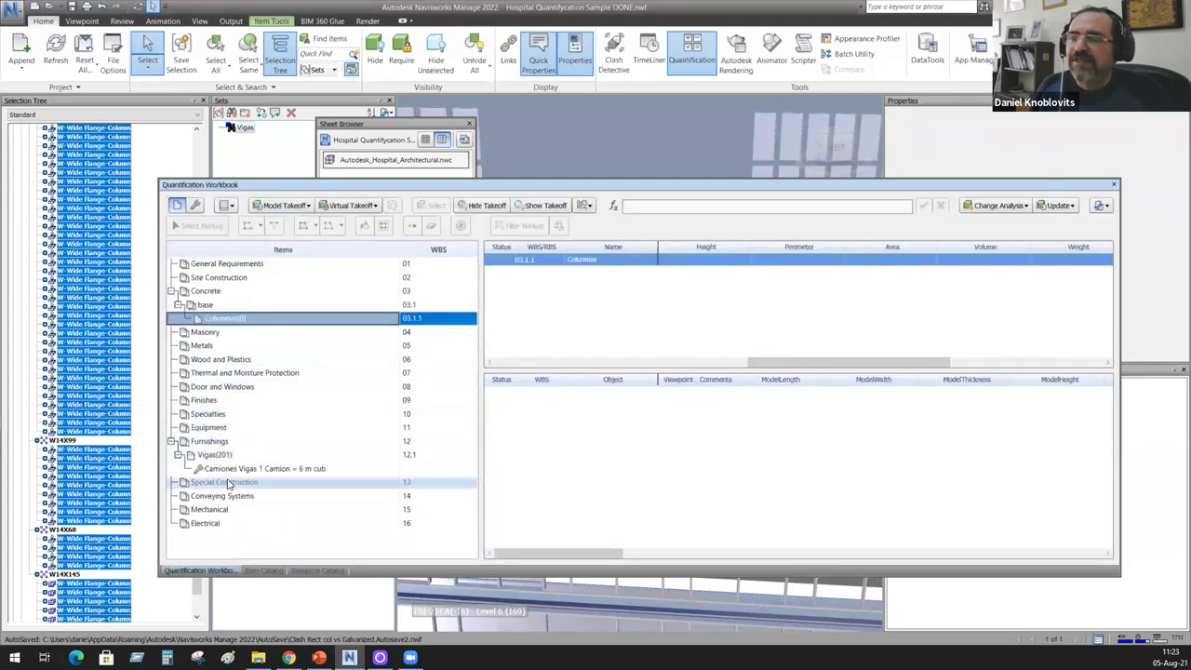
left_click(216, 456)
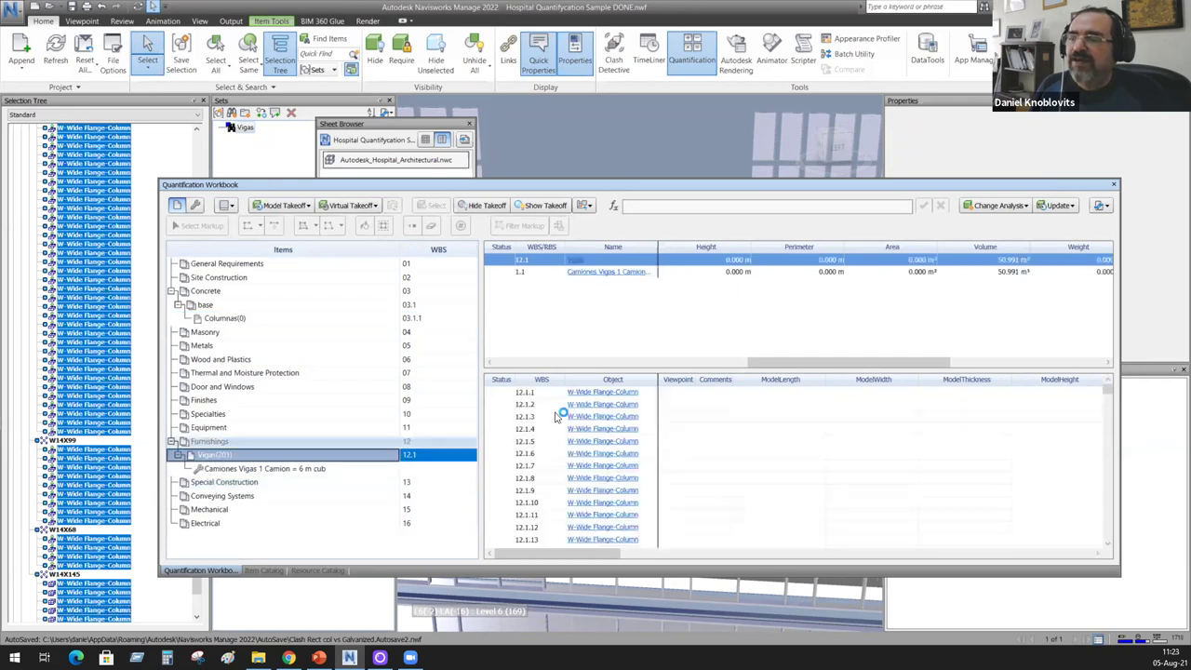
left_click_drag(773, 366, 894, 369)
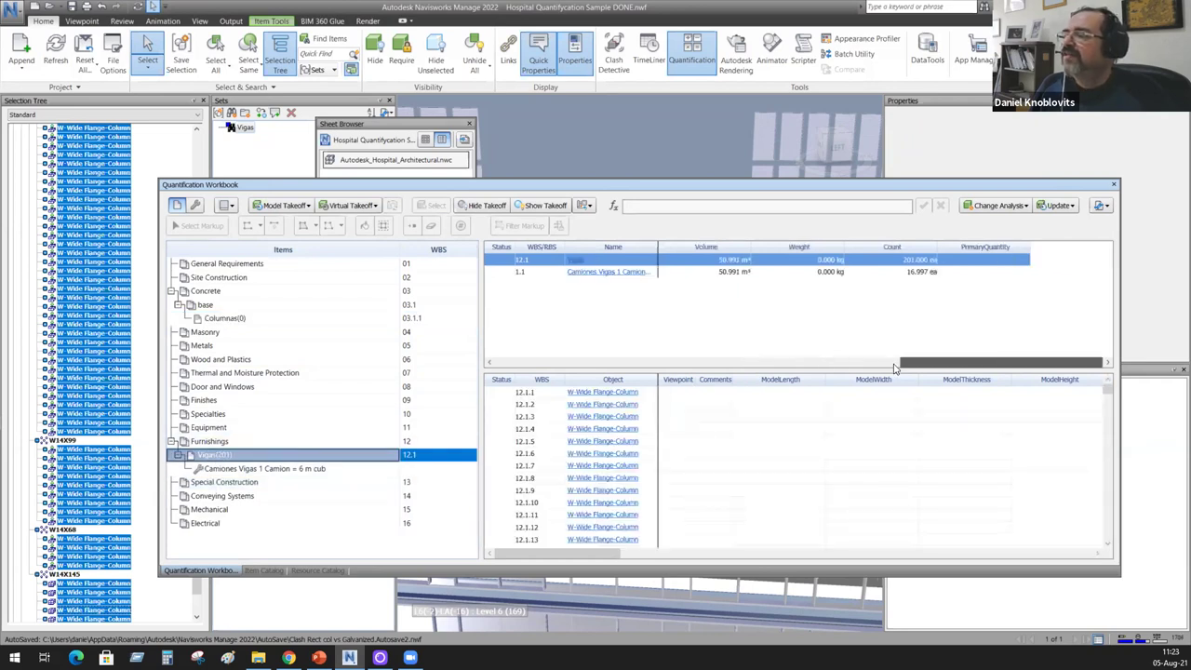
left_click(946, 364)
left_click_drag(946, 364, 802, 367)
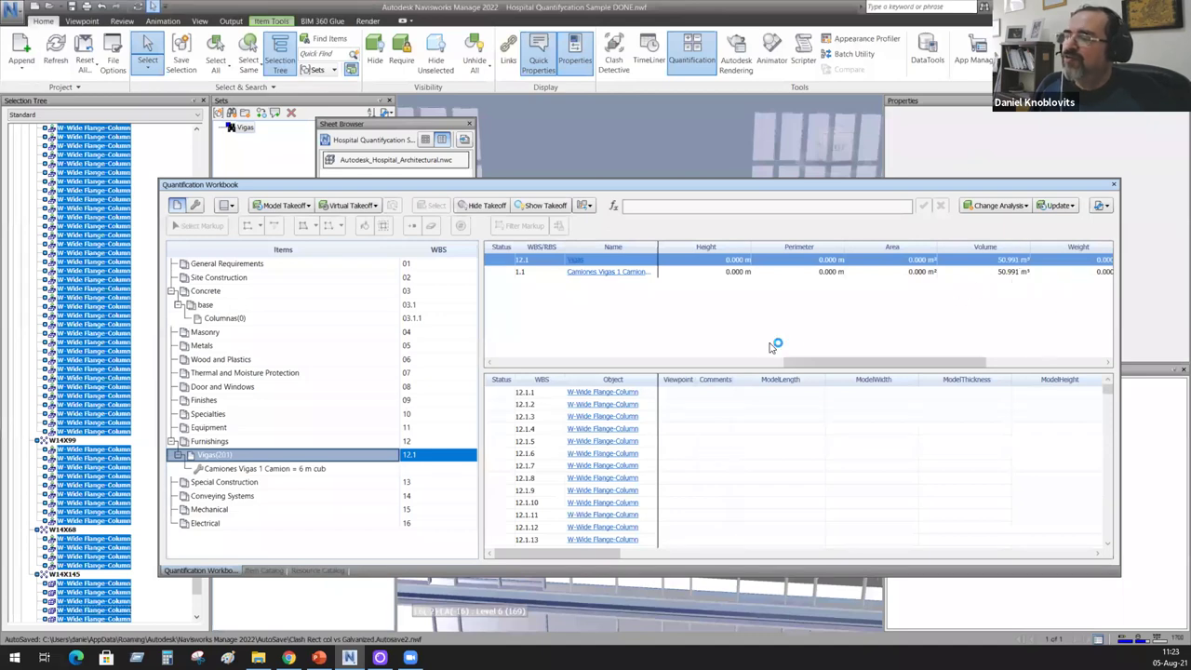
Step: Select the Camiones Vigas resource under Vigas, check its calculation formulas in the Resource Catalog, and return to the Quantification Workbook
left_click(271, 470)
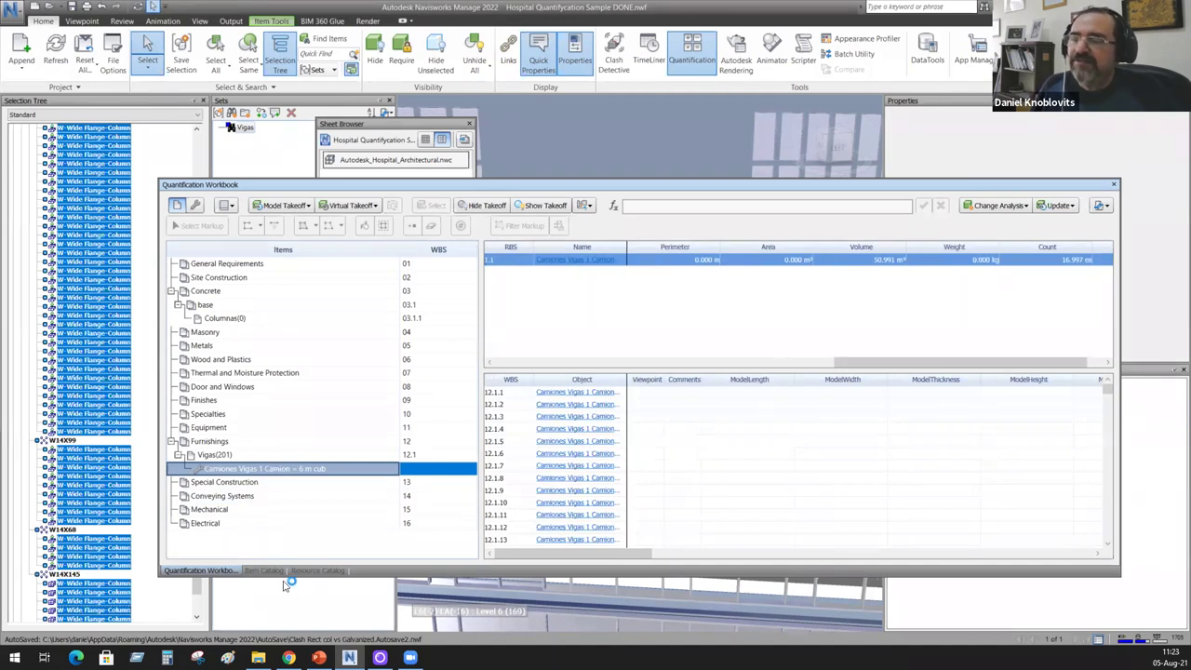
left_click(320, 572)
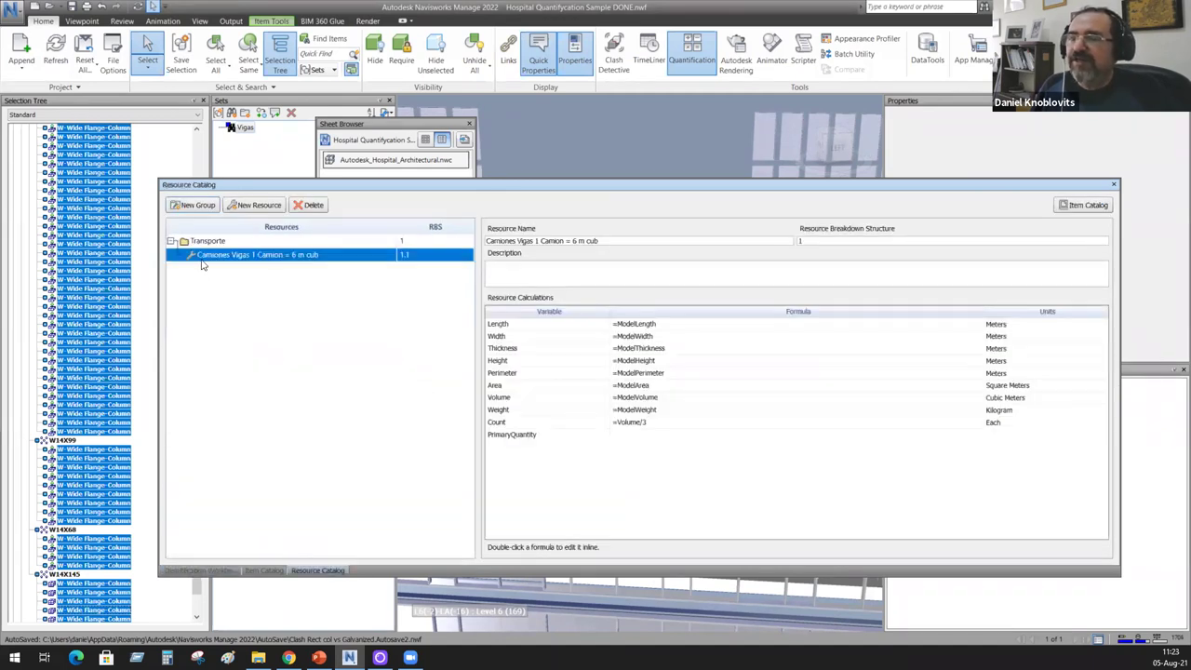
left_click(207, 572)
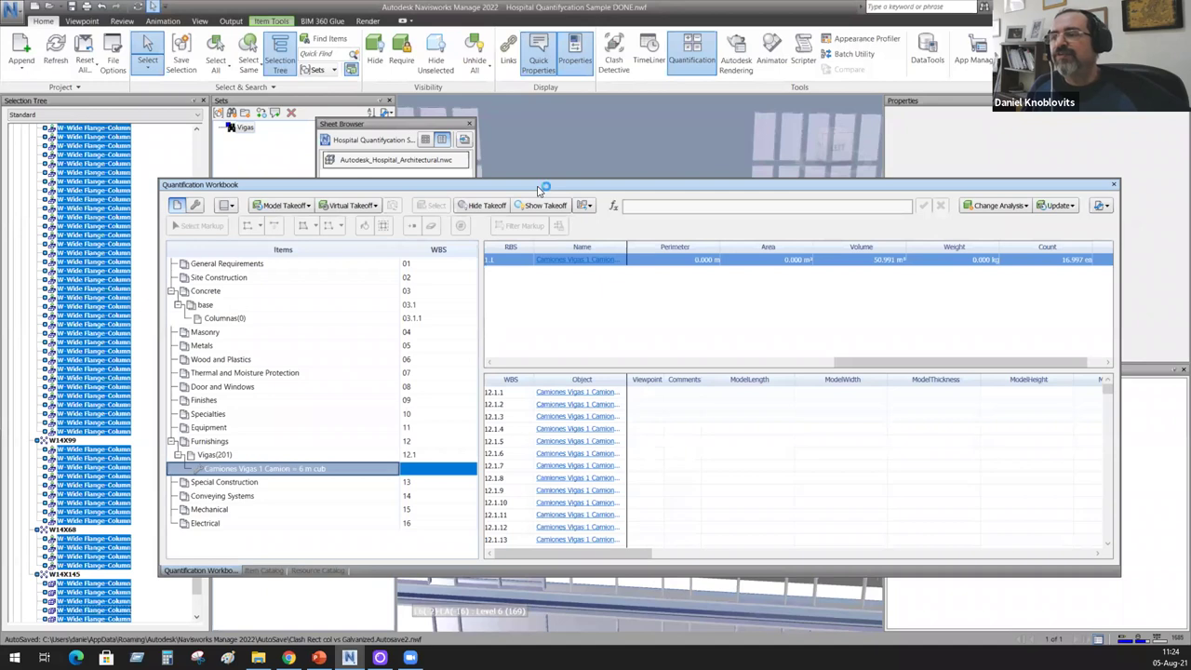
Step: Show the Quantification Workbook's options for importing a catalog and exporting the catalog to XML or quantities to Excel
left_click_drag(538, 190, 513, 189)
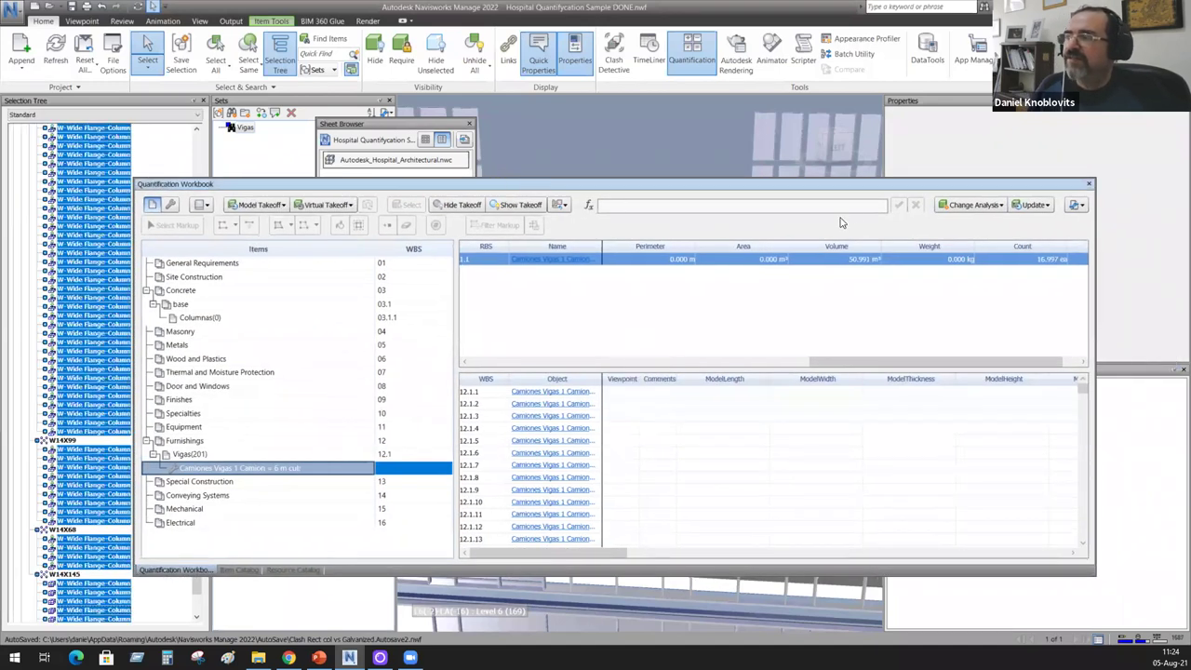
left_click(1082, 206)
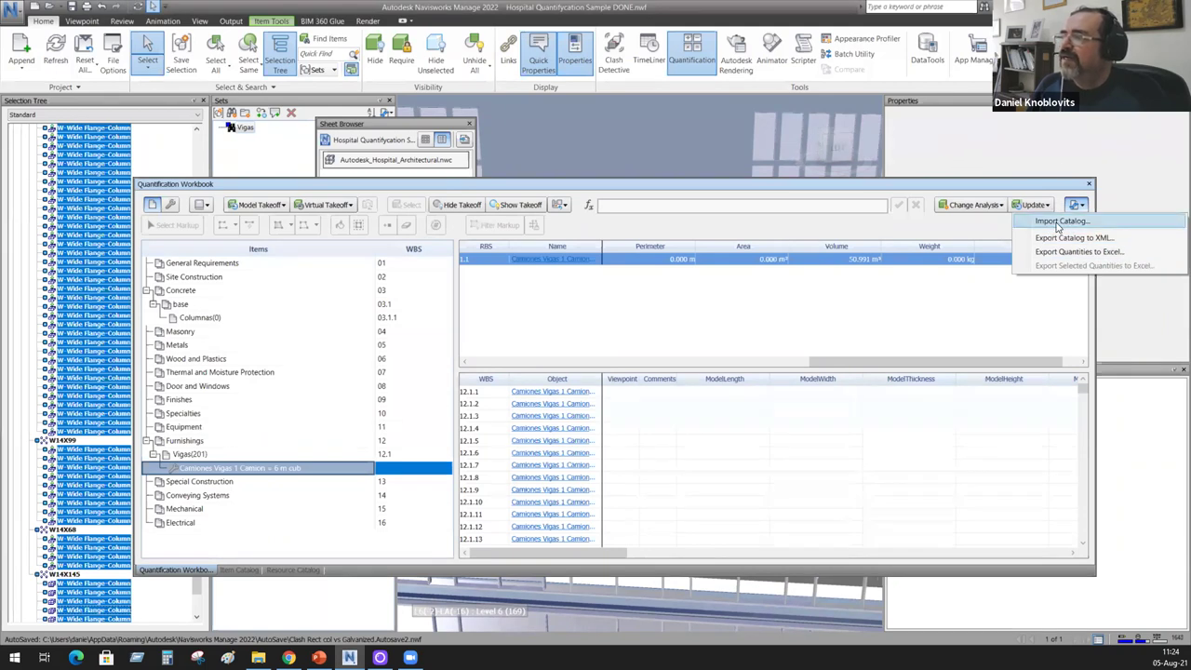
left_click(1061, 224)
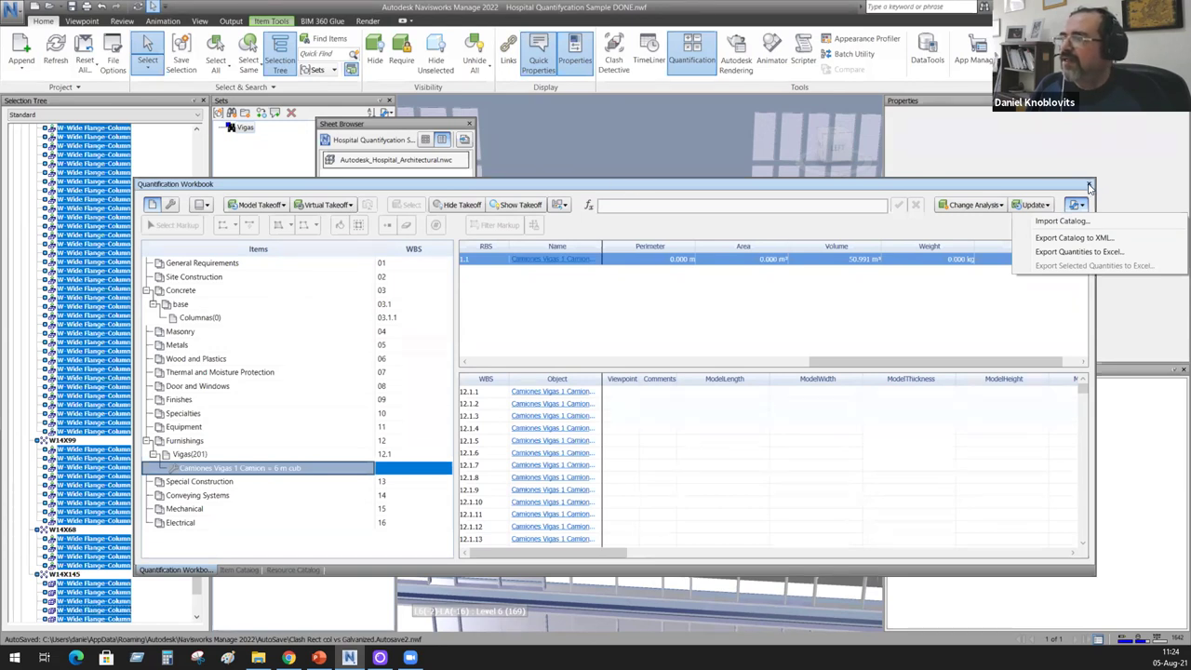
left_click(1091, 188)
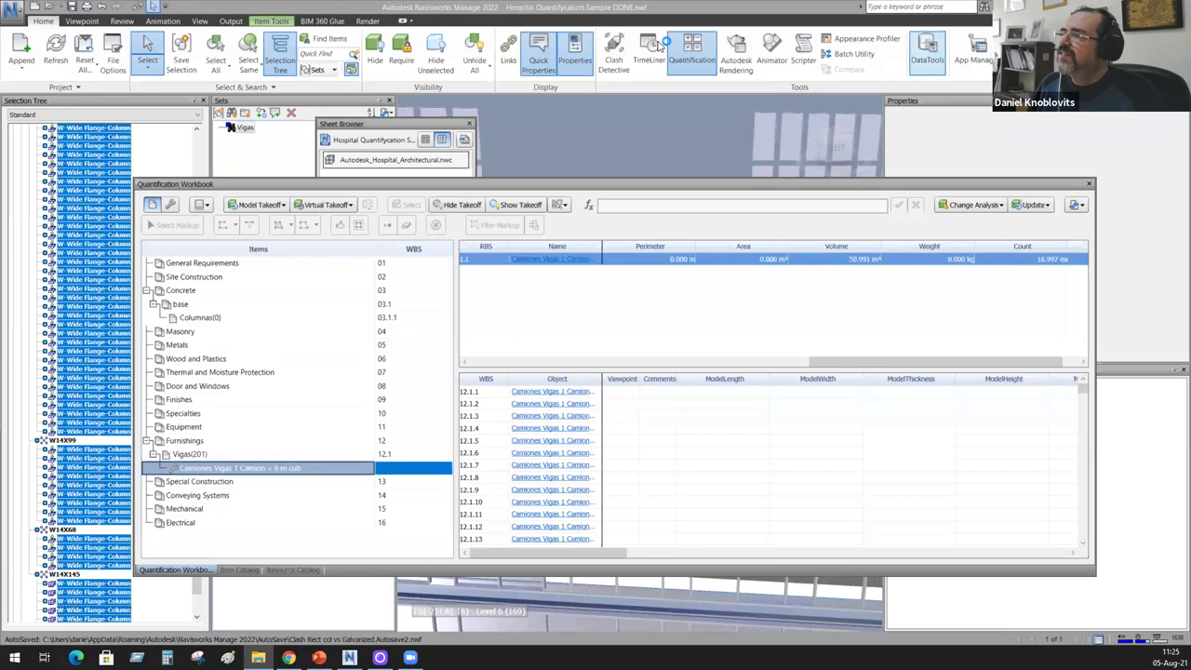
Step: Start a new empty project without the Quantification Workbook, and close the Sheet Browser and Sets windows
left_click(1089, 184)
left_click(41, 7)
left_click(632, 376)
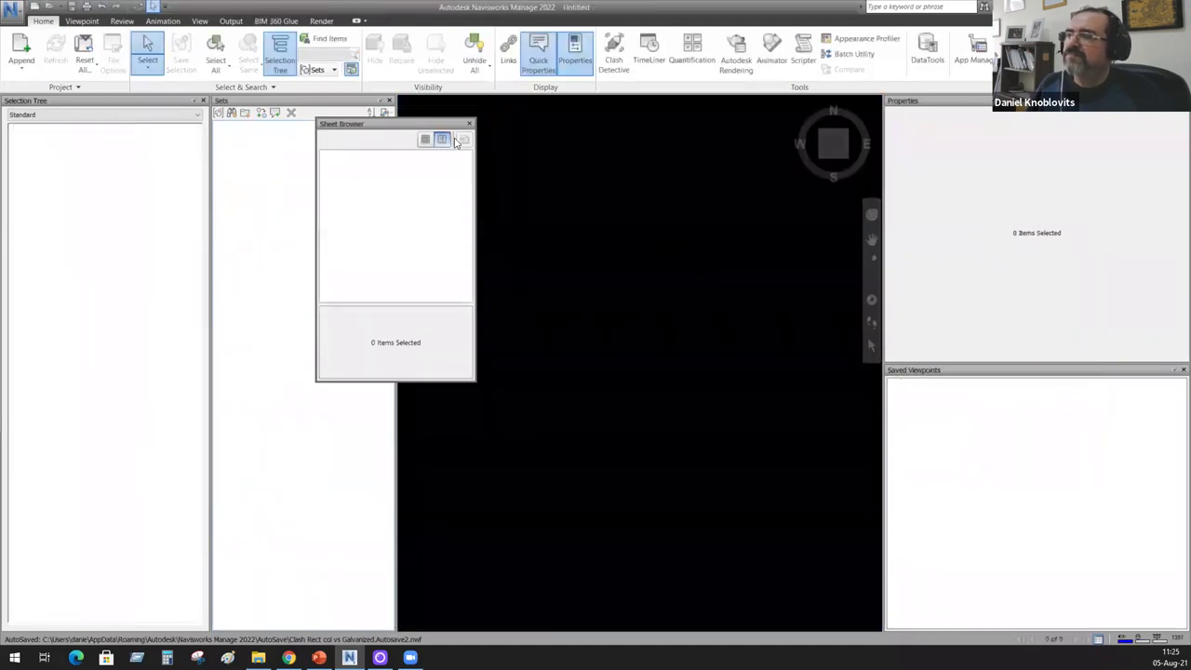
left_click(470, 122)
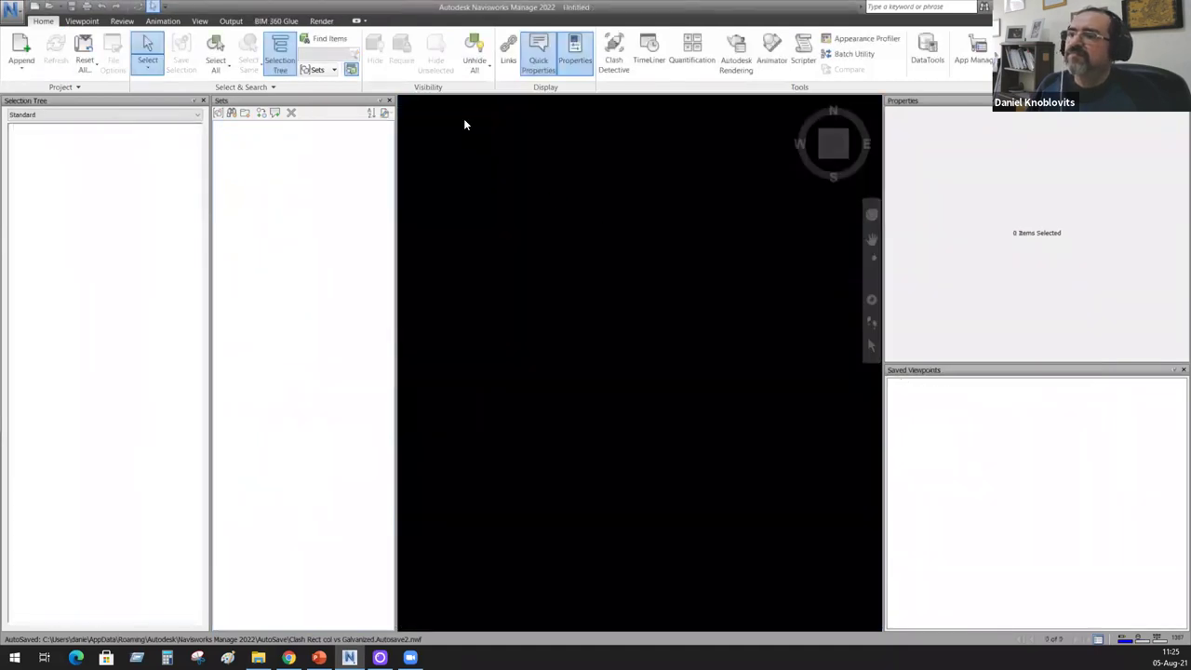
left_click(389, 100)
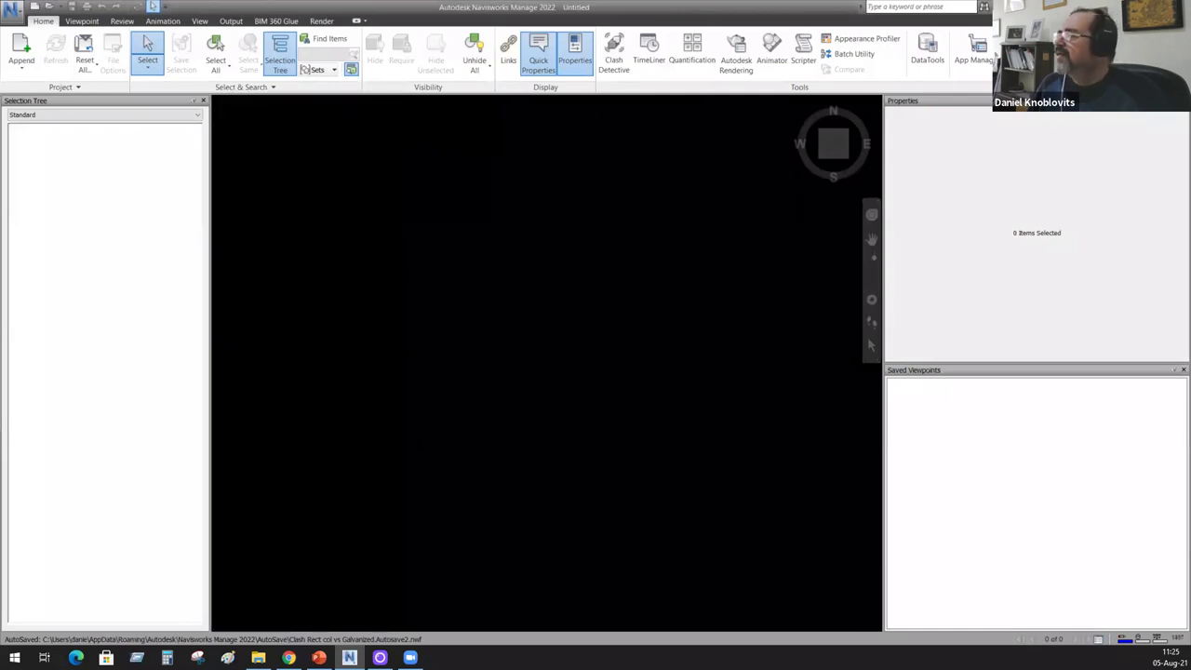
Step: Load Architecture.nwc, MEP.nwc and Structure.nwc into the new project, and show the TimeLiner task list
left_click(258, 657)
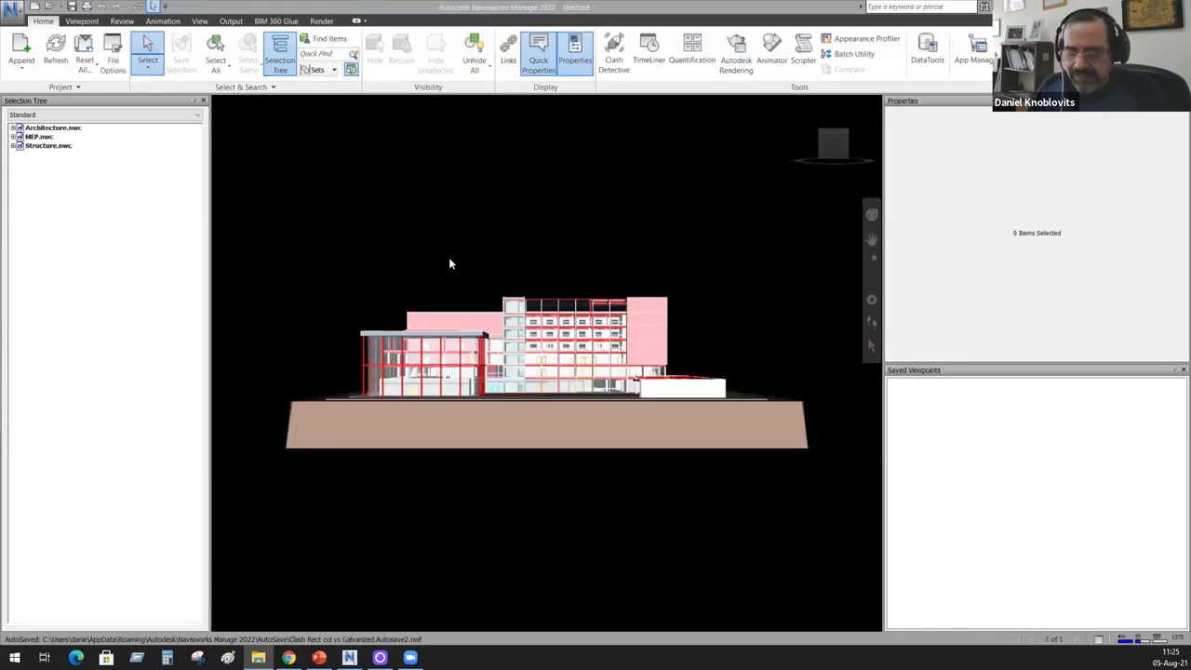
middle_click_drag(449, 257, 600, 287, "shift")
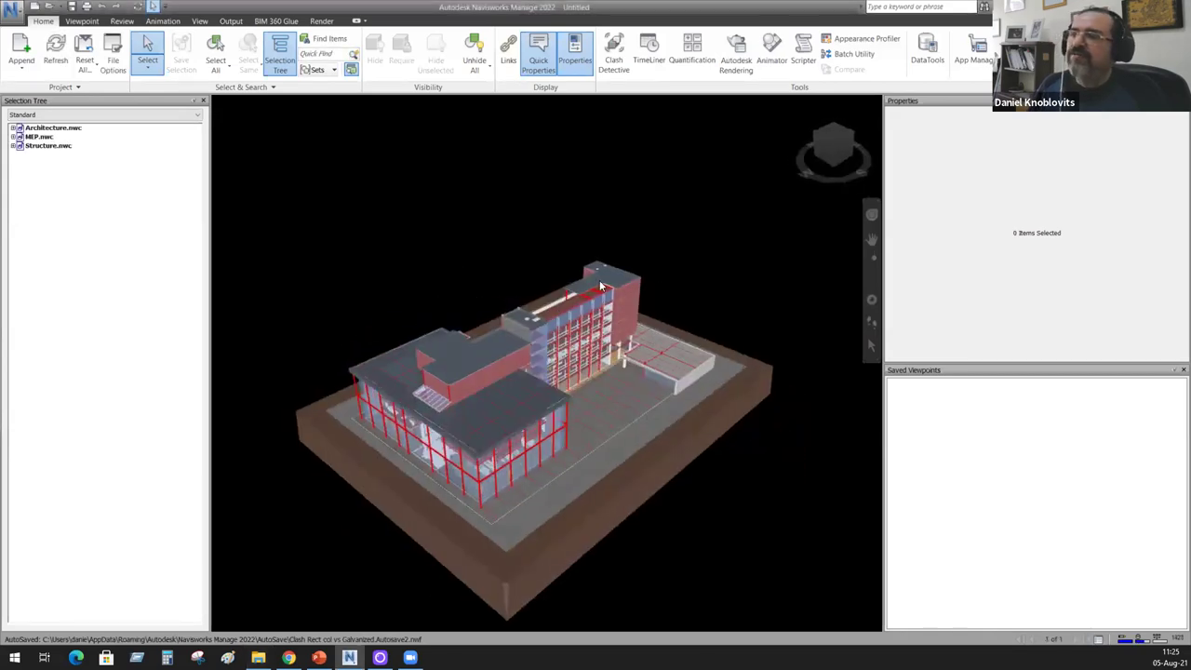
left_click(649, 56)
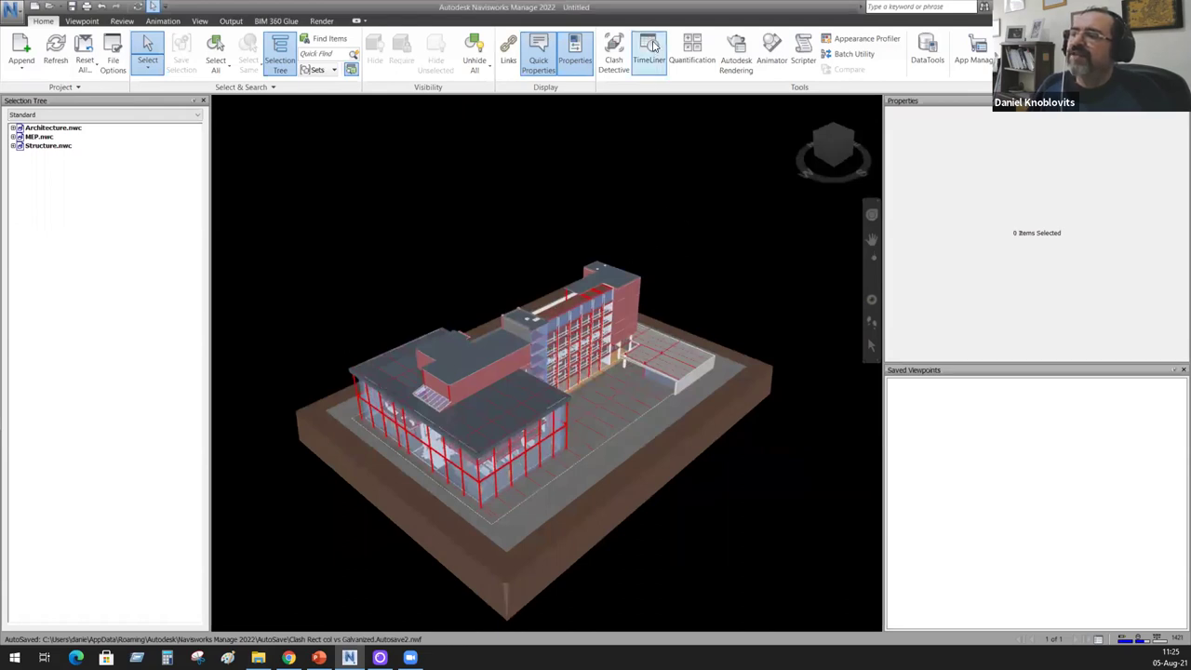
left_click_drag(18, 302, 704, 349)
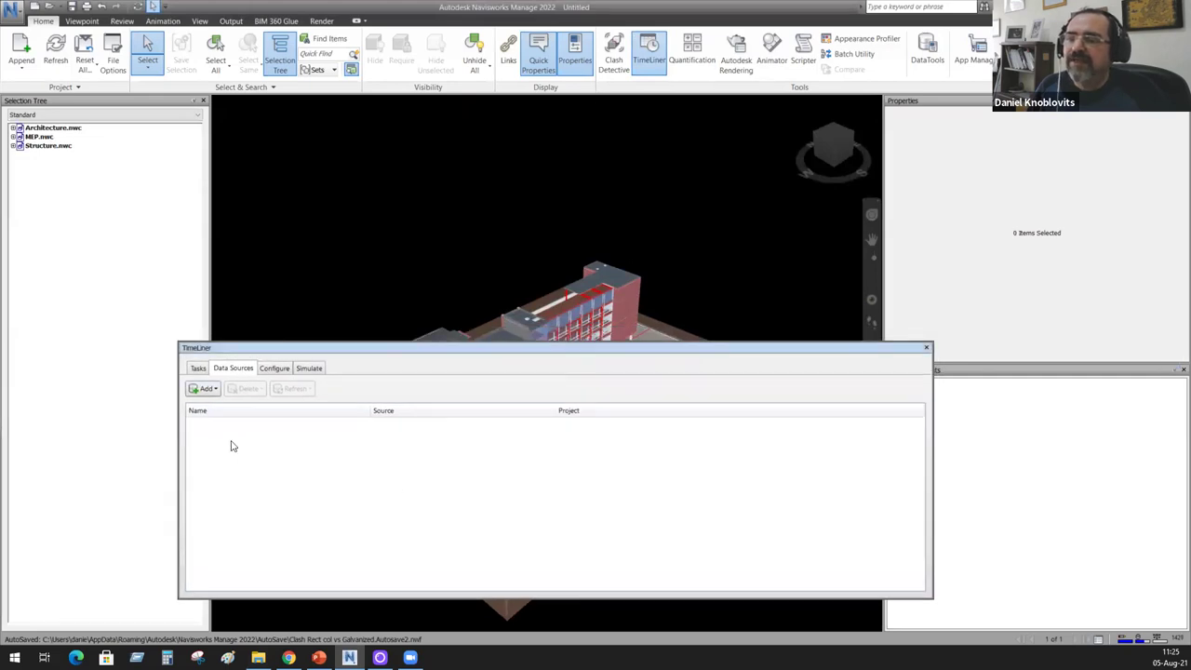
left_click(199, 368)
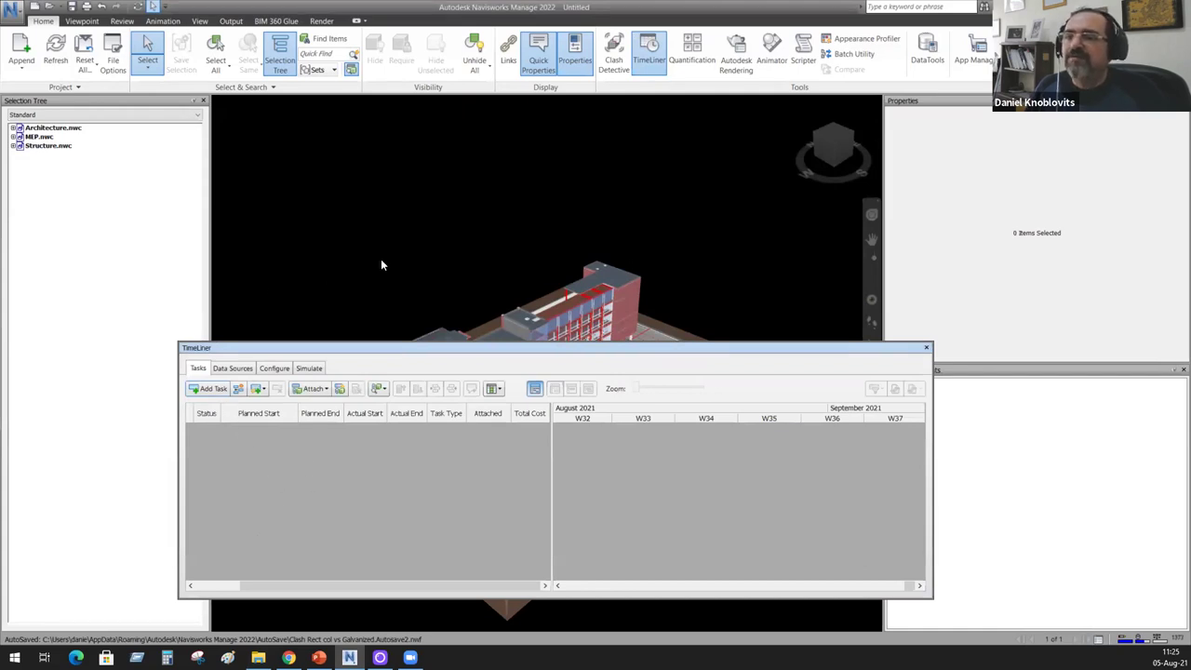
Step: Select Structure.nwc in the Selection Tree, expand its 1ST FLOOR level, and hide everything except the structural model
left_click(30, 147)
left_click(13, 146)
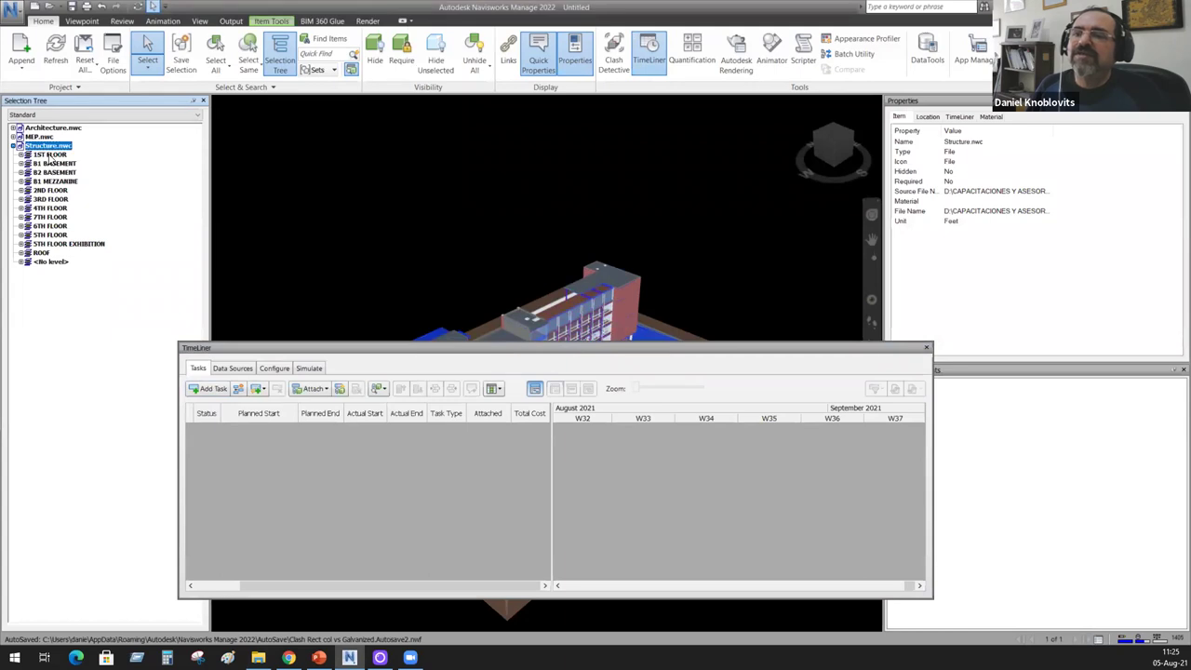
left_click(20, 155)
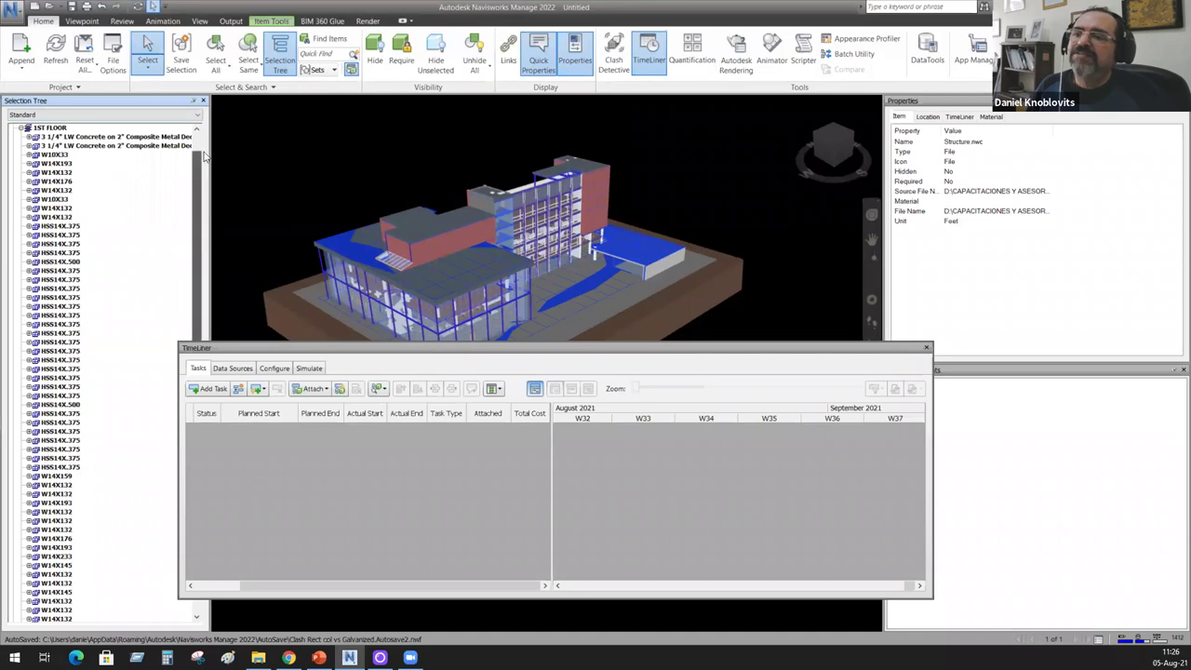
scroll(195, 195, "up", 1)
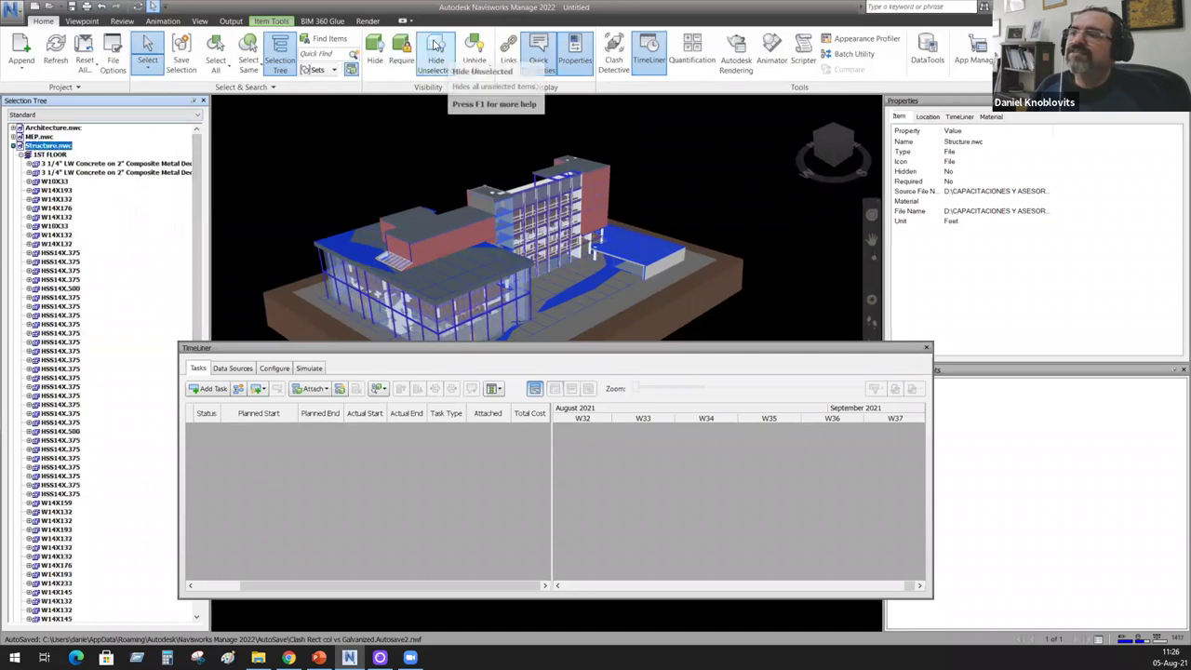
left_click(442, 54)
left_click(430, 163)
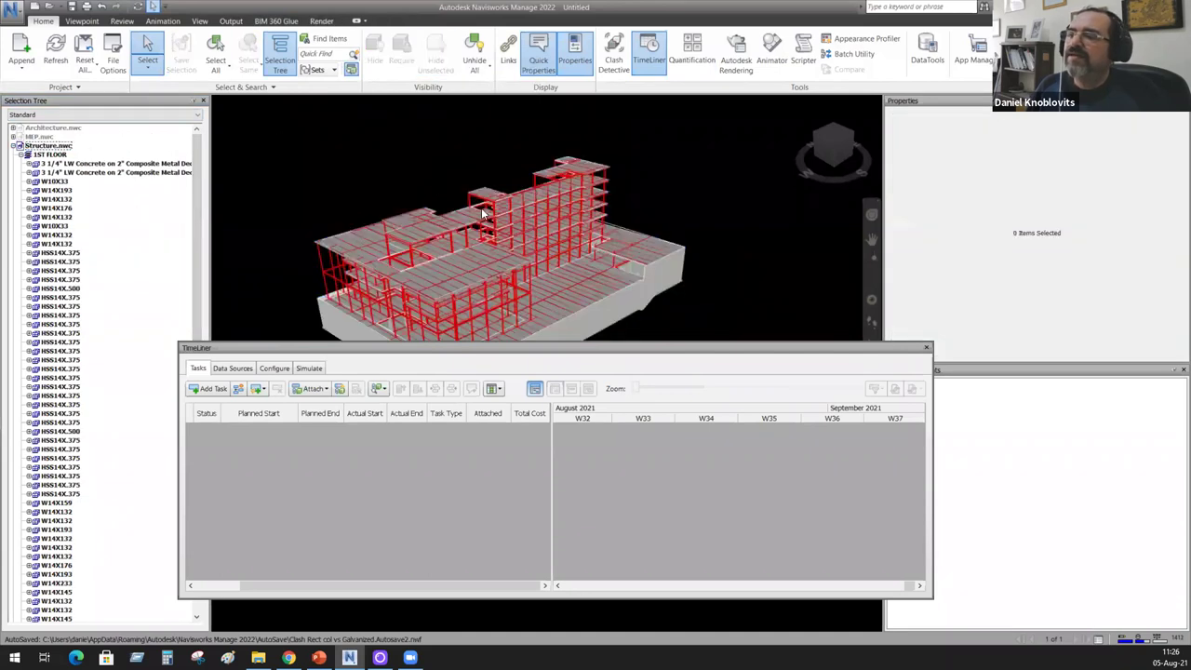
Step: Select a W14X159 column on the 4th floor and extend the selection to all columns of the same type
scroll(521, 253, "up", 5)
scroll(520, 247, "up", 5)
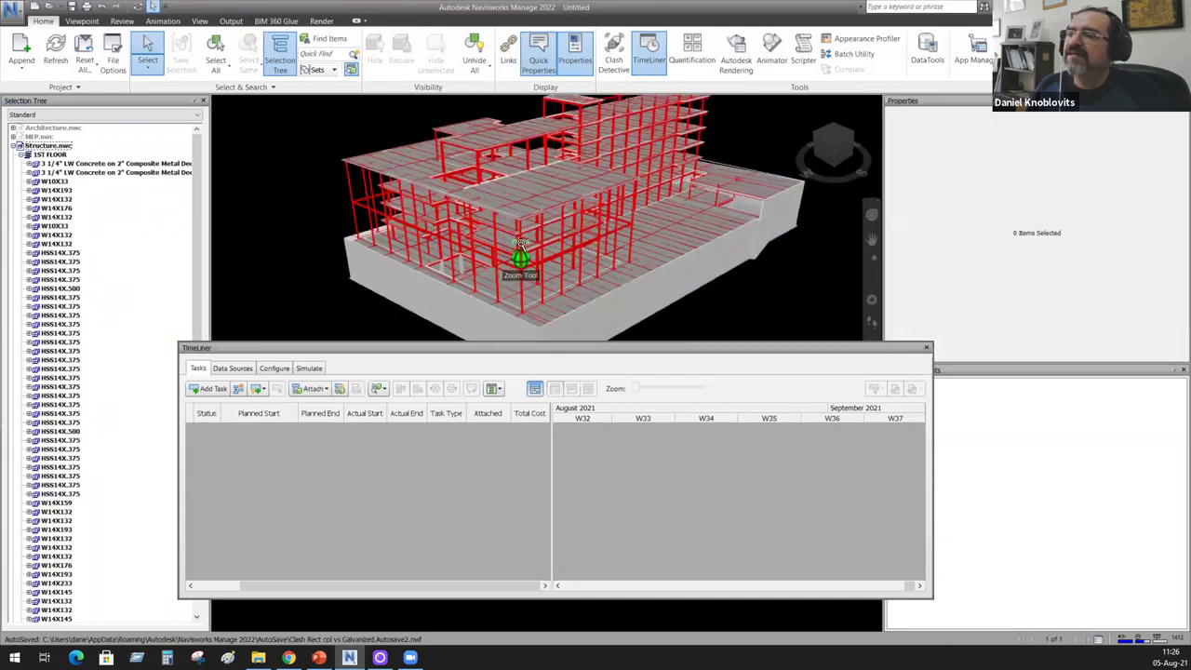
left_click_drag(500, 196, 559, 165)
left_click(557, 163)
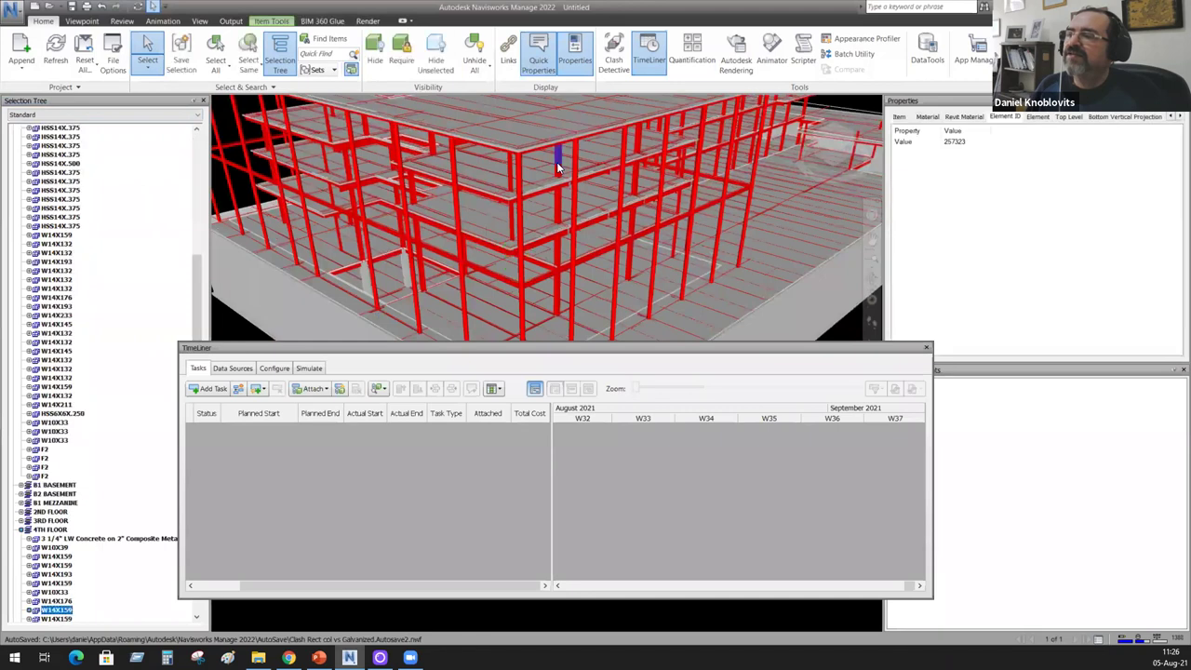
left_click(255, 70)
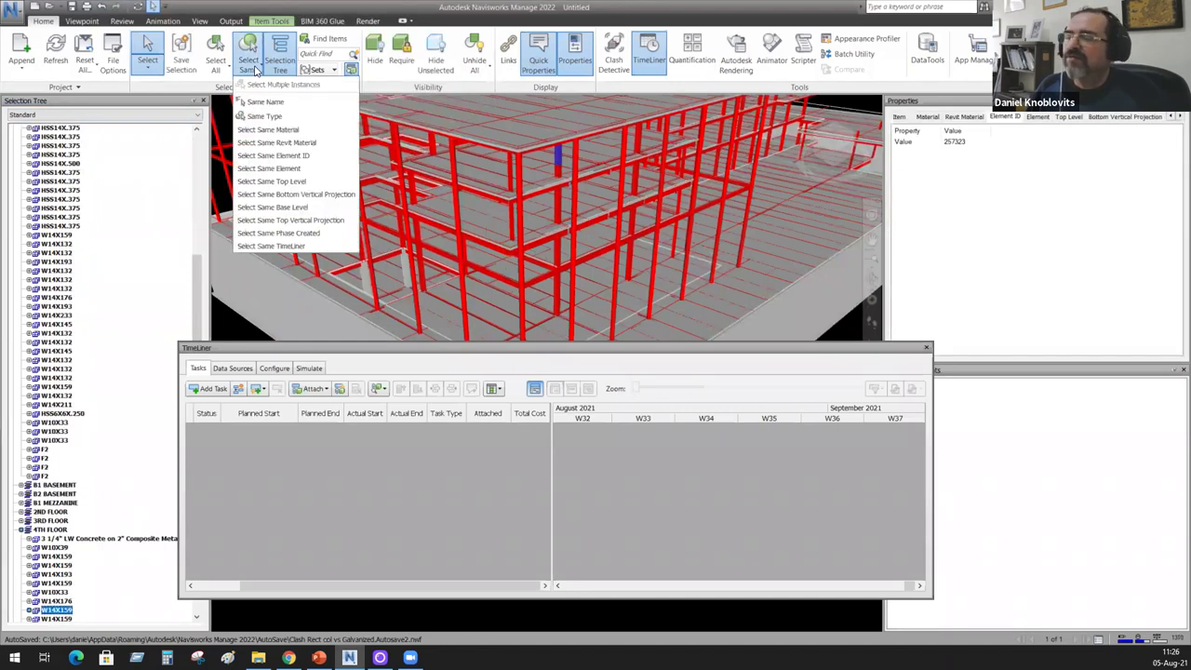
left_click(292, 119)
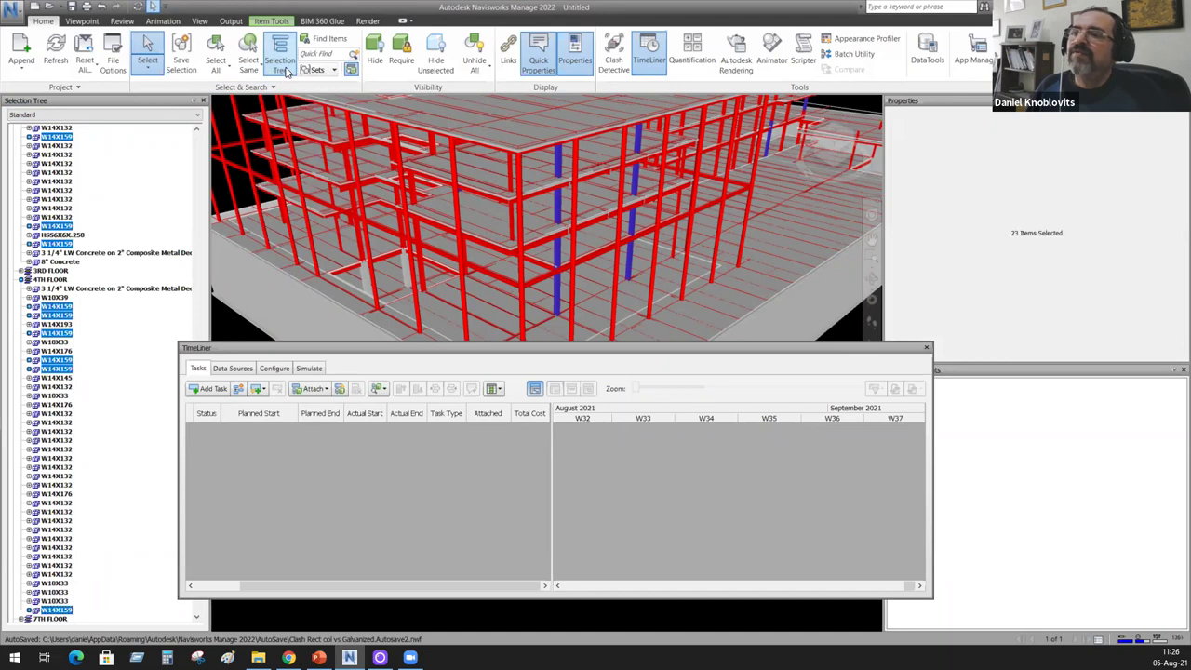
left_click(250, 70)
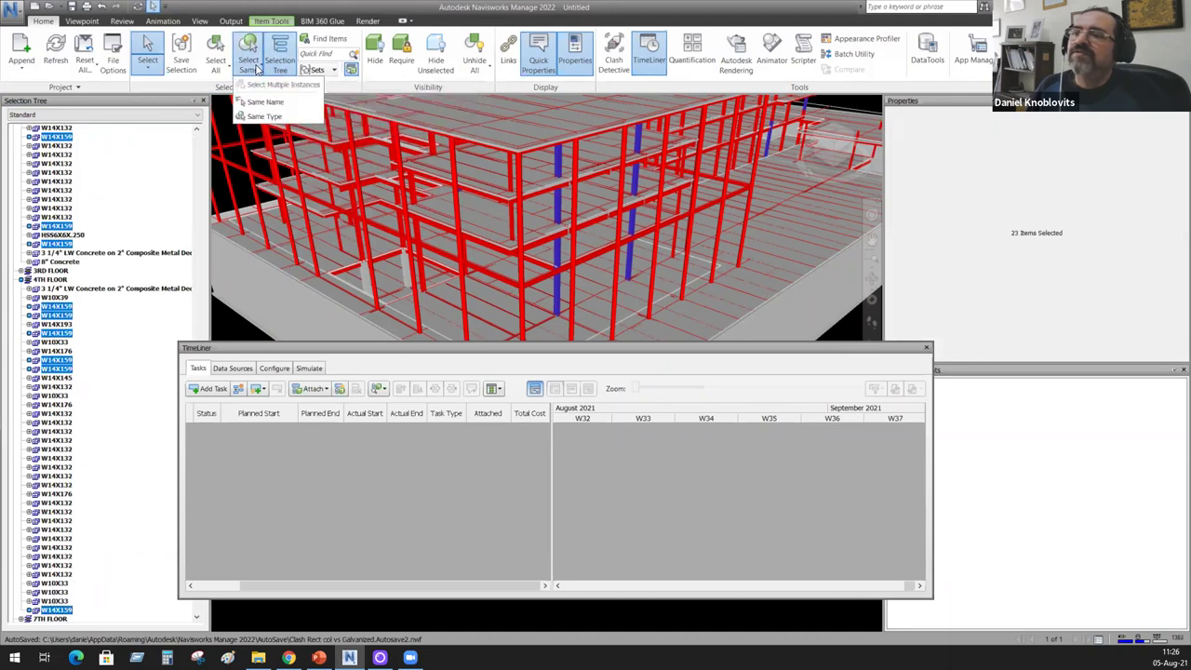
left_click(266, 116)
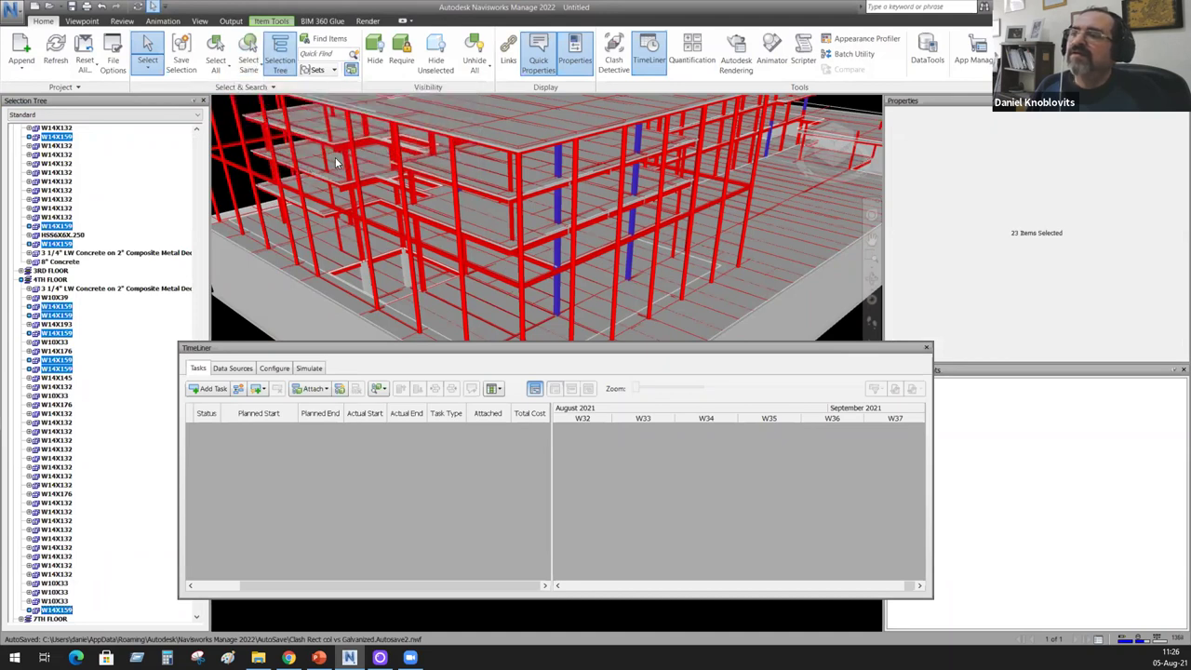
Step: Clear the selection, then select the corner HSS14X.375 column and all other columns of the same type
key("Escape")
left_click(519, 184)
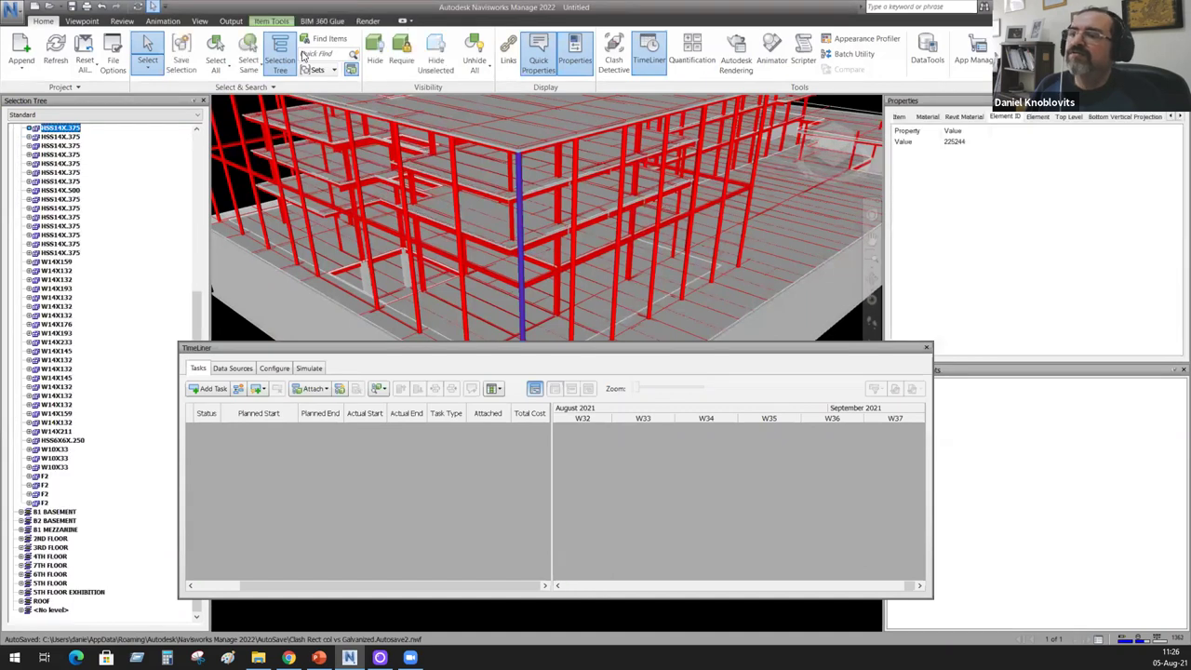
left_click(249, 67)
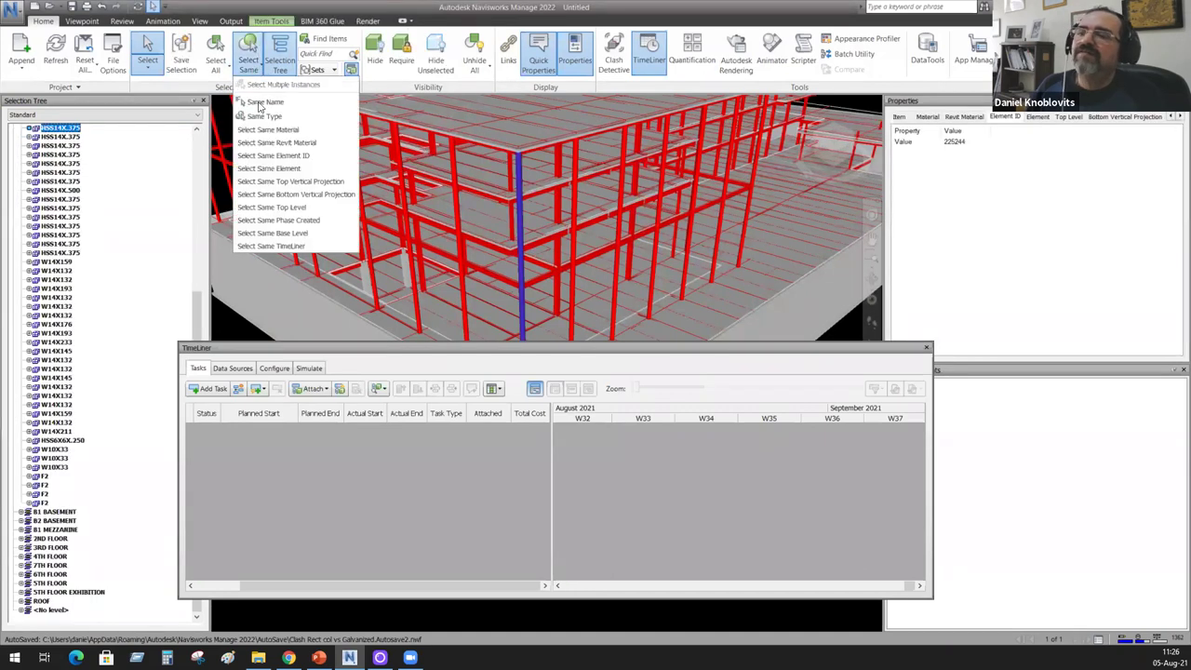
left_click(276, 167)
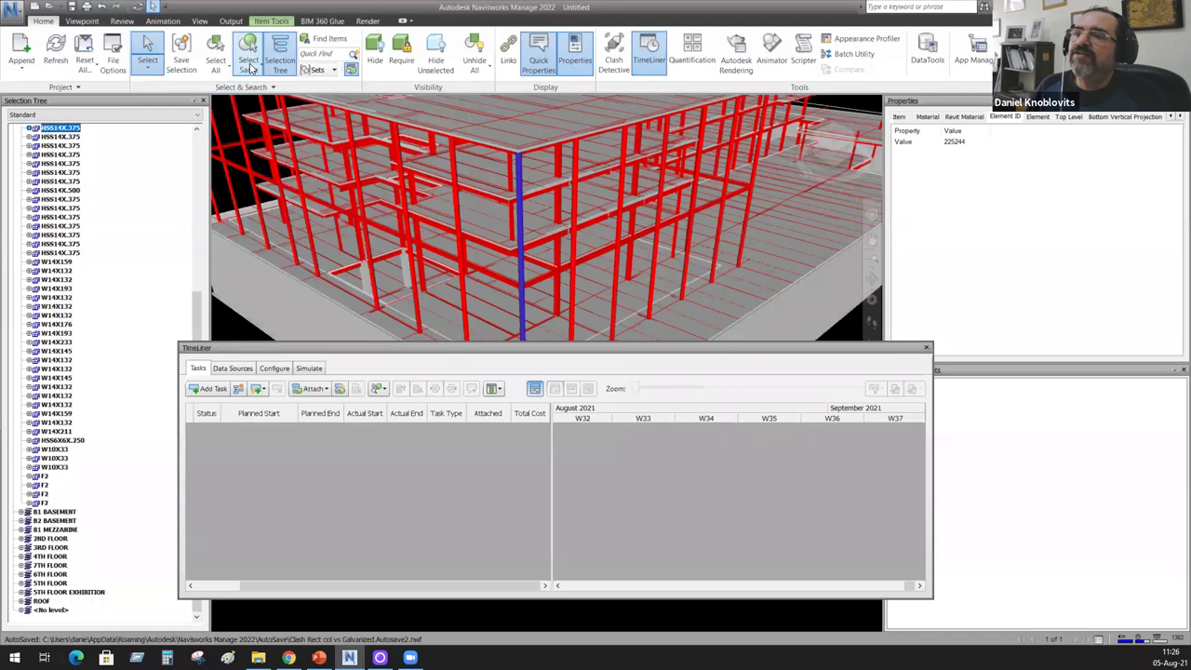
left_click(249, 67)
left_click(271, 119)
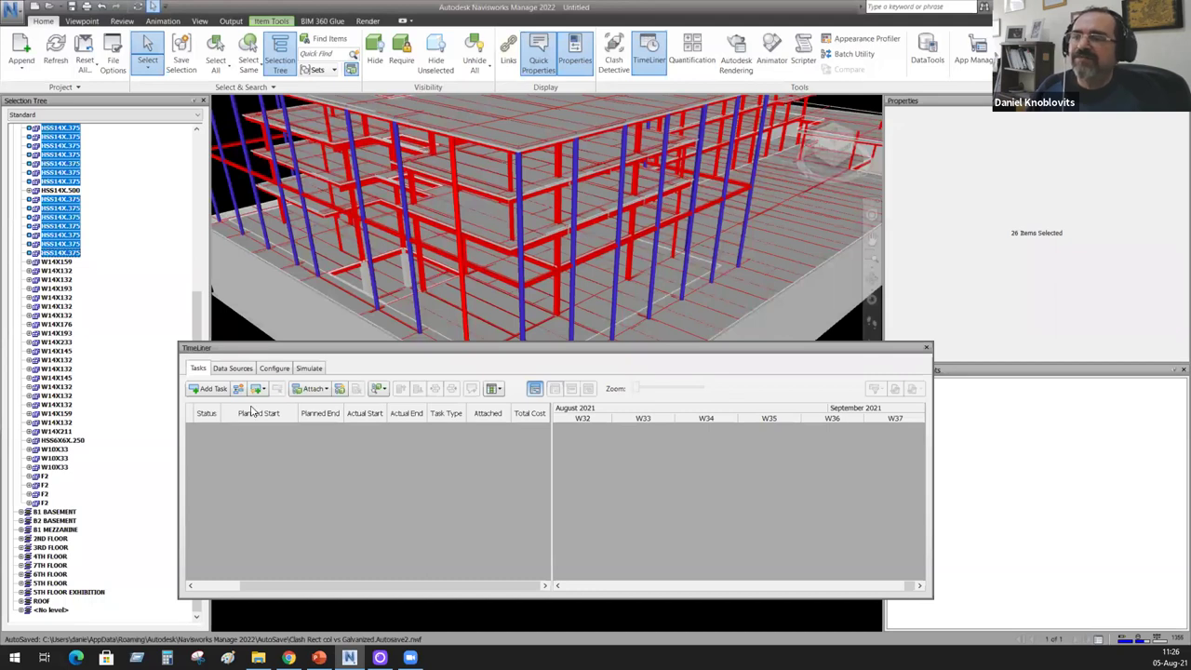
Step: Add a TimeLiner task and attach the current selection of HSS14X.375 columns to it
left_click(209, 388)
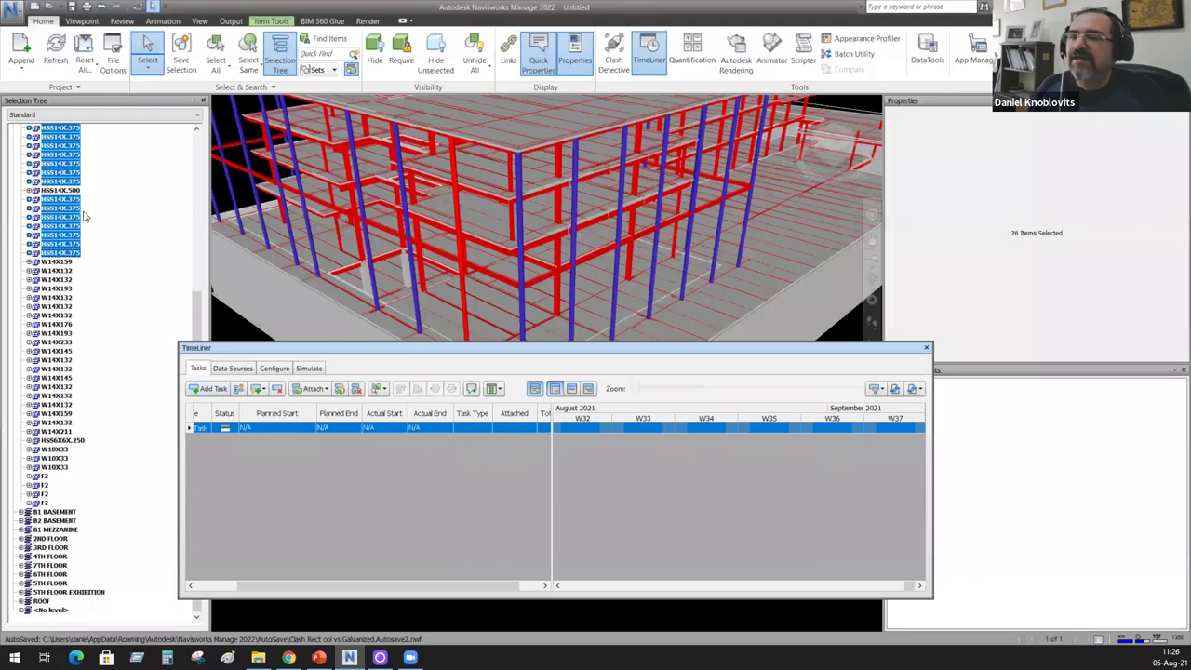
right_click(276, 431)
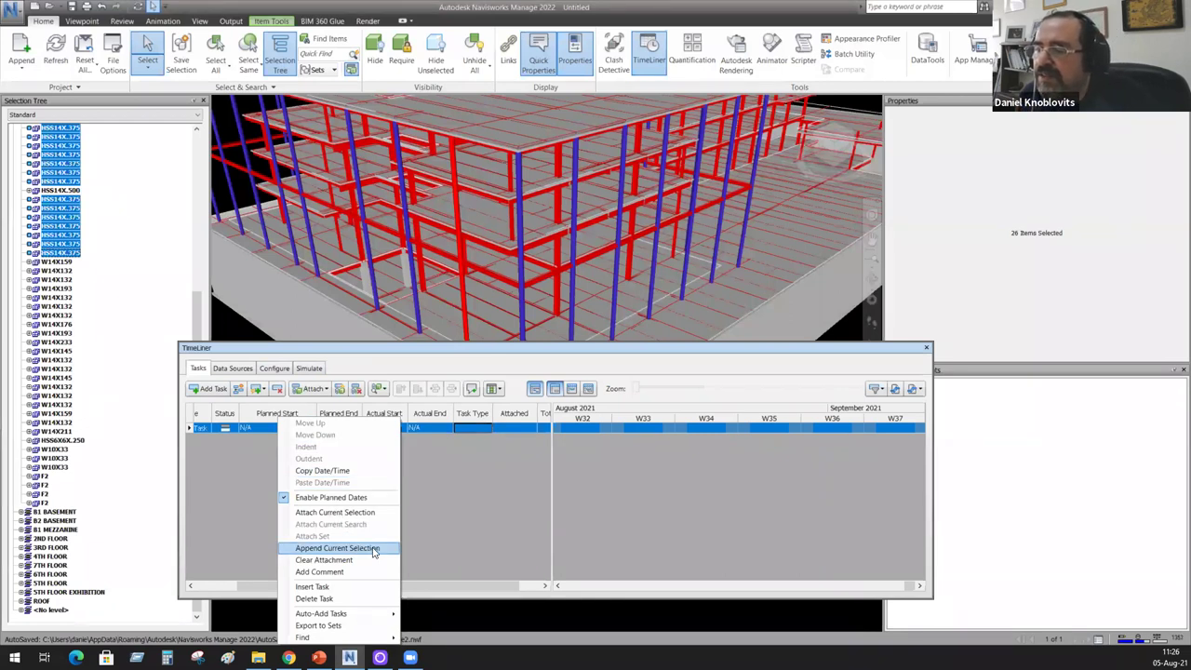
left_click(370, 512)
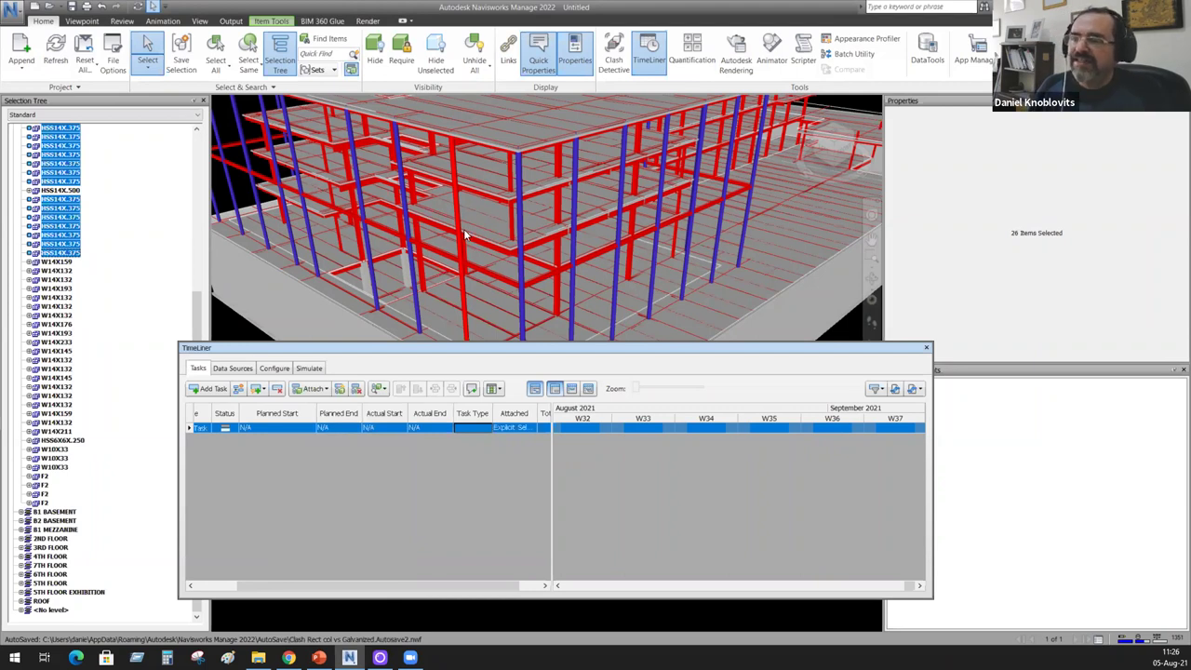
Step: Set the column task's planned and actual start and end dates to 05-Aug-21 and its task type to Construct
left_click(337, 429)
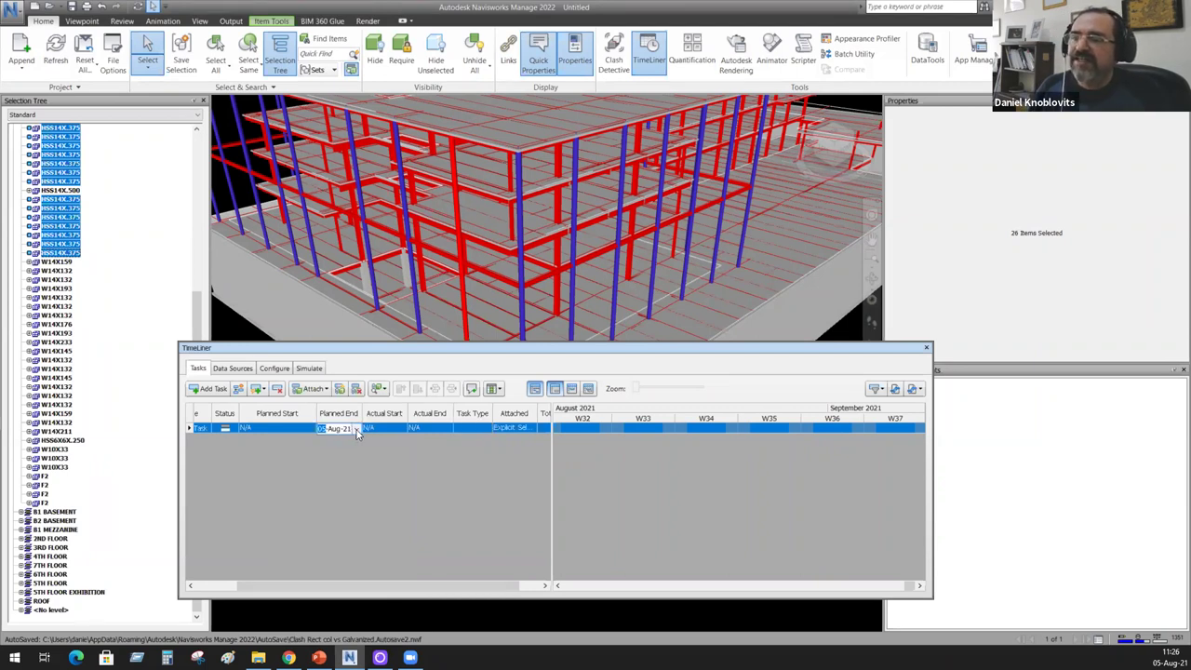
left_click(381, 429)
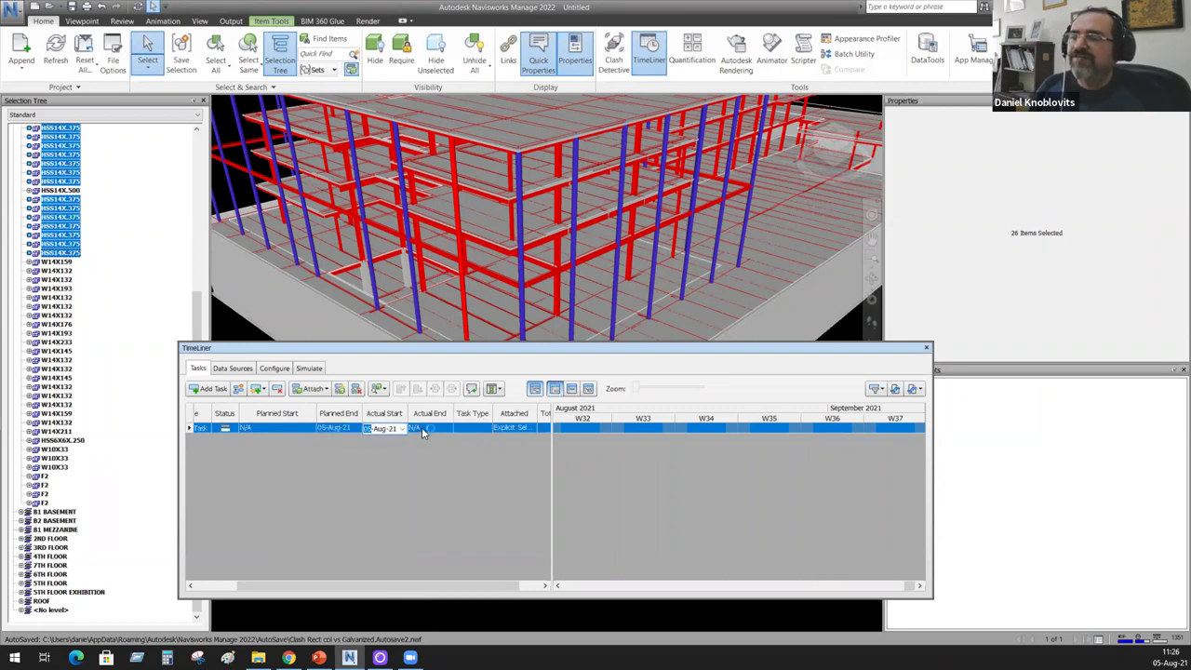
left_click(295, 428)
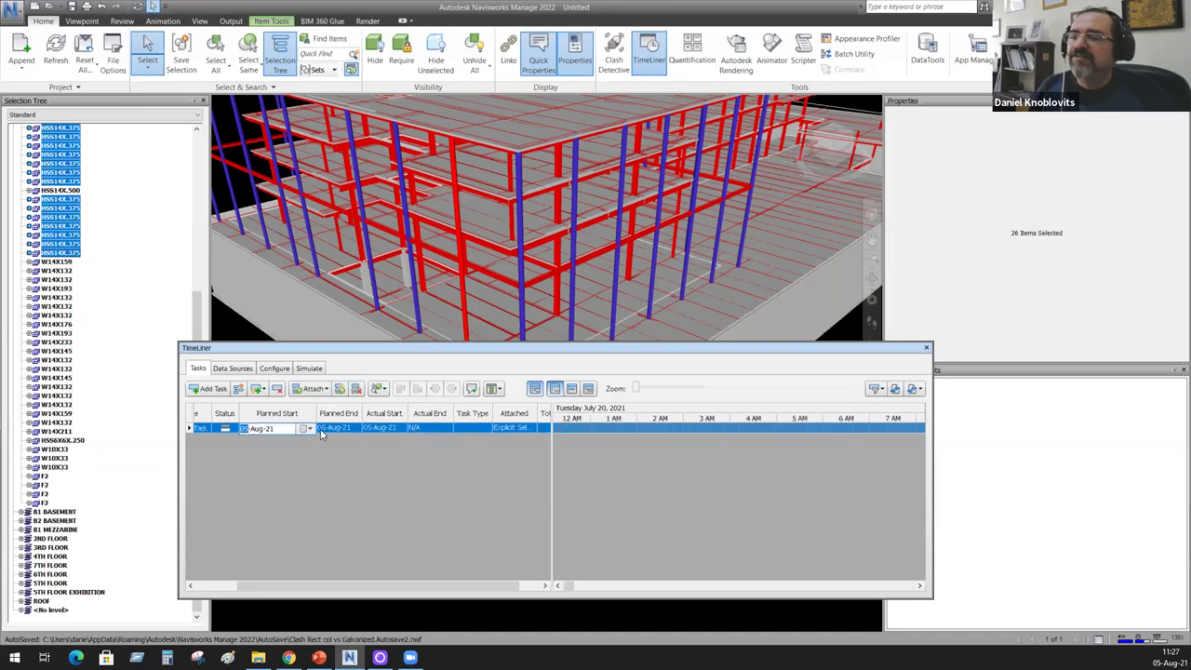
left_click(444, 428)
left_click(484, 429)
left_click(486, 430)
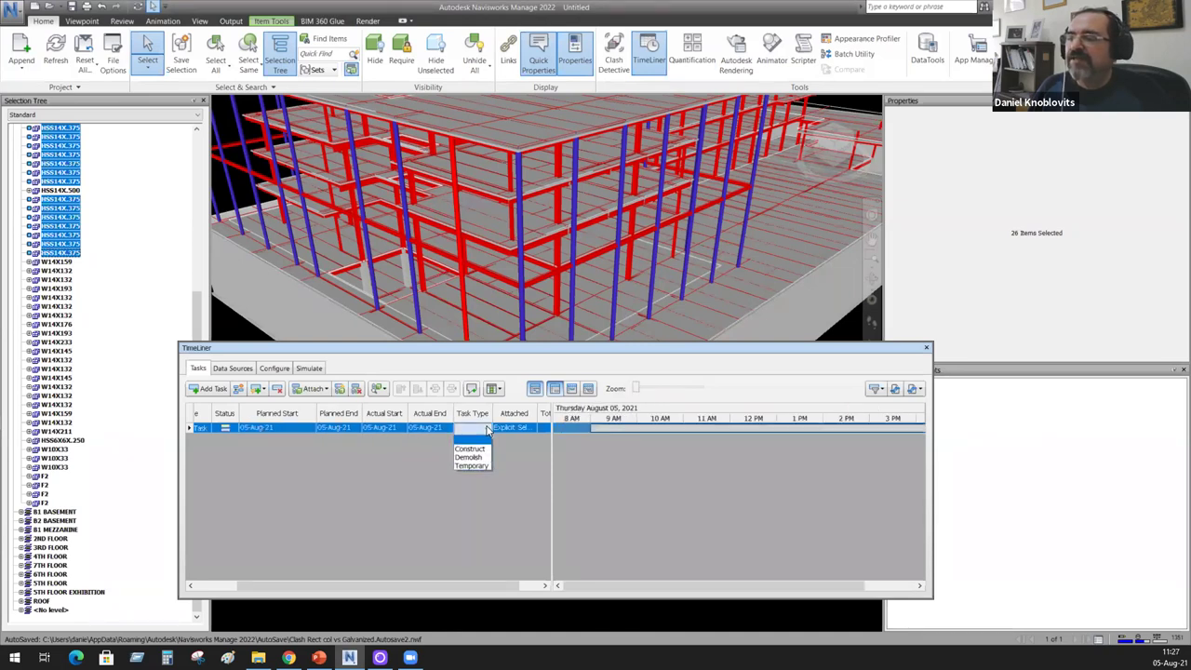
left_click(470, 449)
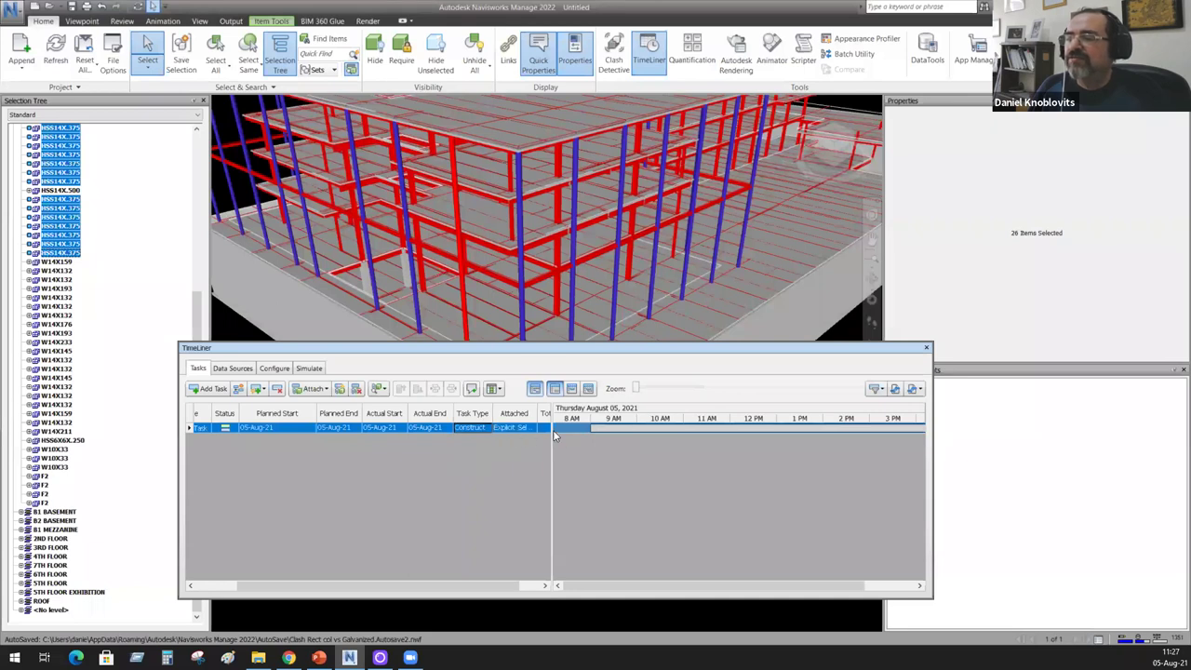
left_click_drag(538, 409, 574, 416)
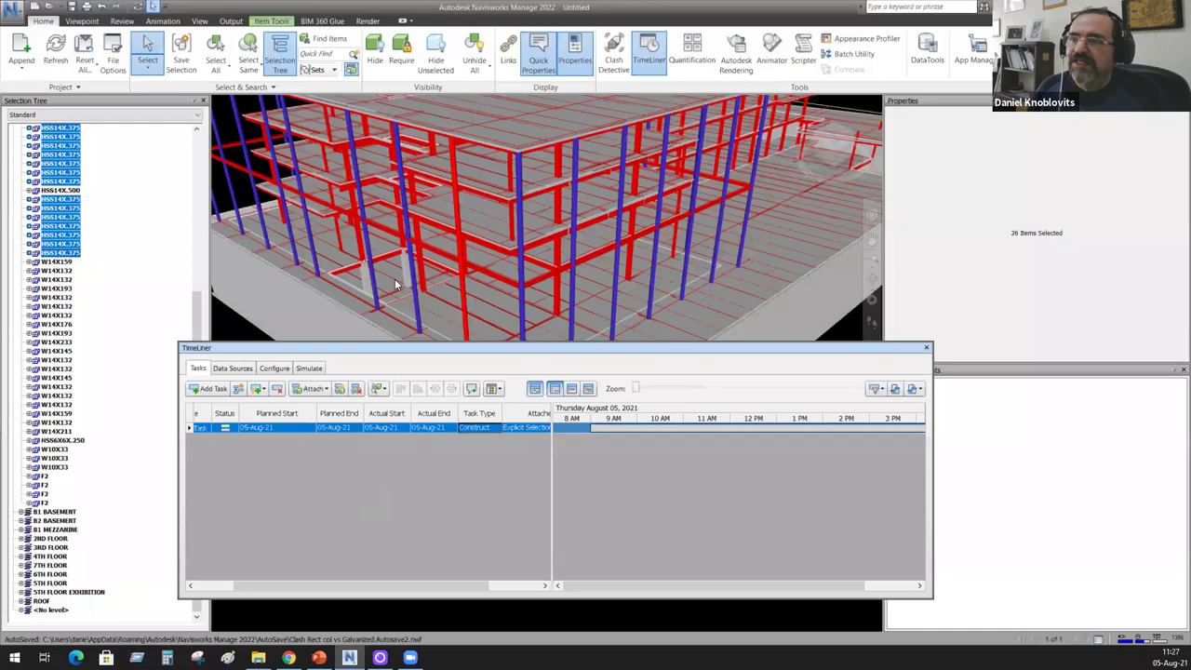
Step: Select the 1st floor concrete-on-metal-deck slab and extend the selection to all slabs of the same type
left_click(332, 253)
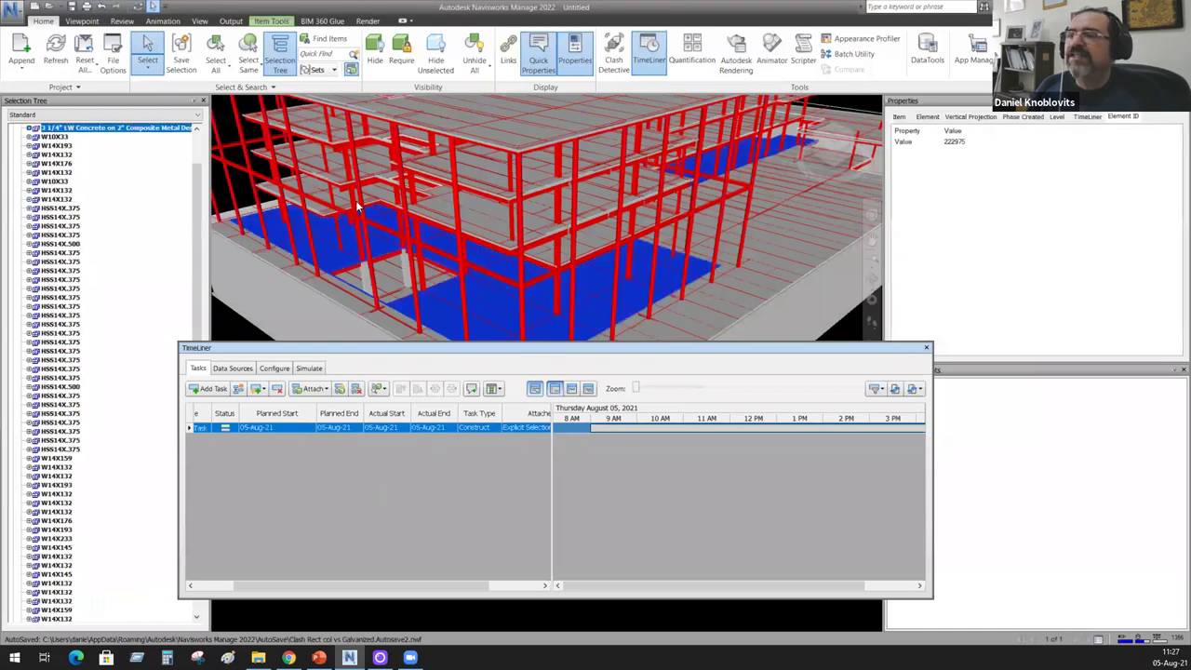
left_click(253, 80)
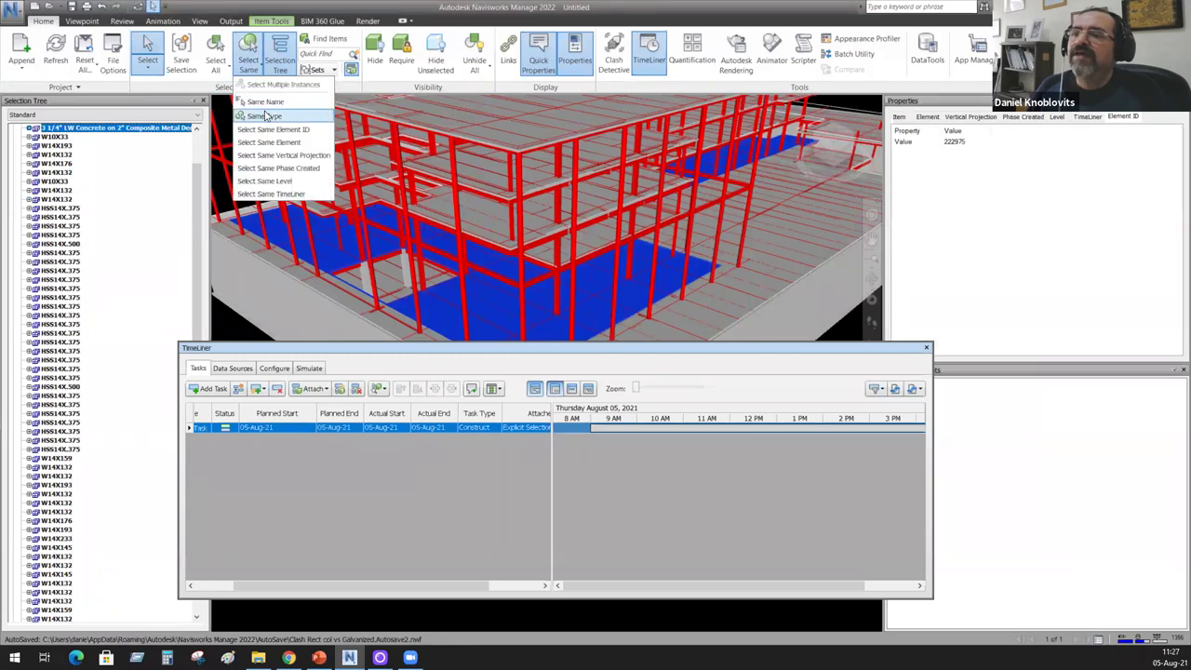
left_click(265, 115)
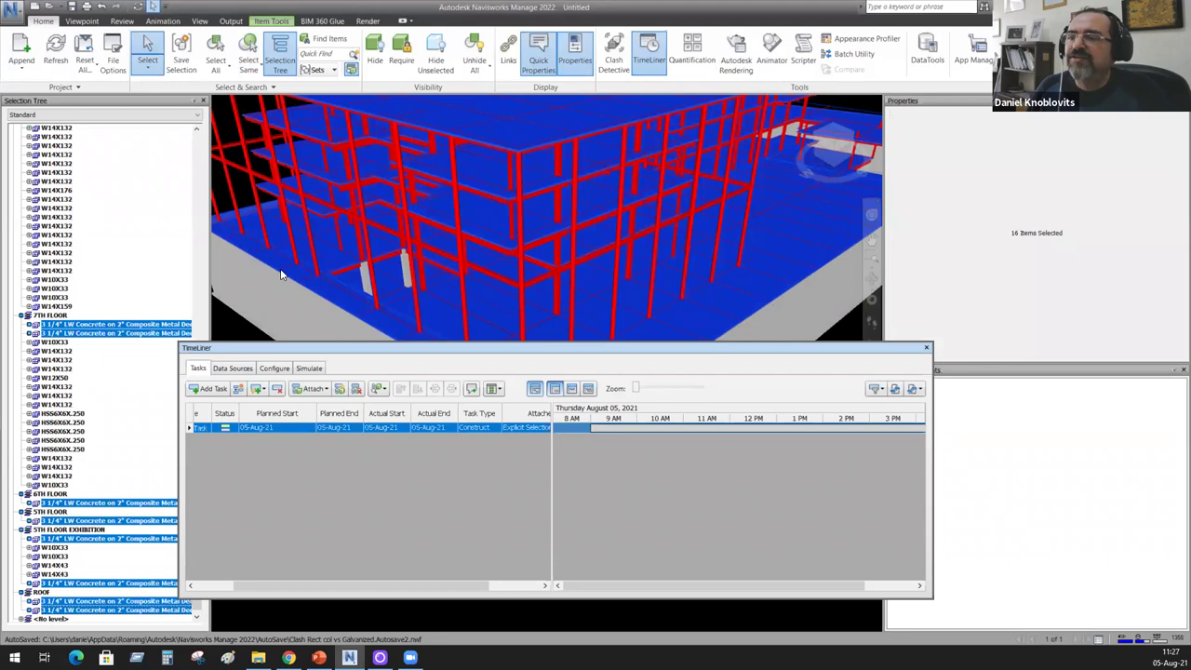
Step: Add a second TimeLiner task and attach the selected composite deck slabs to it
left_click(214, 389)
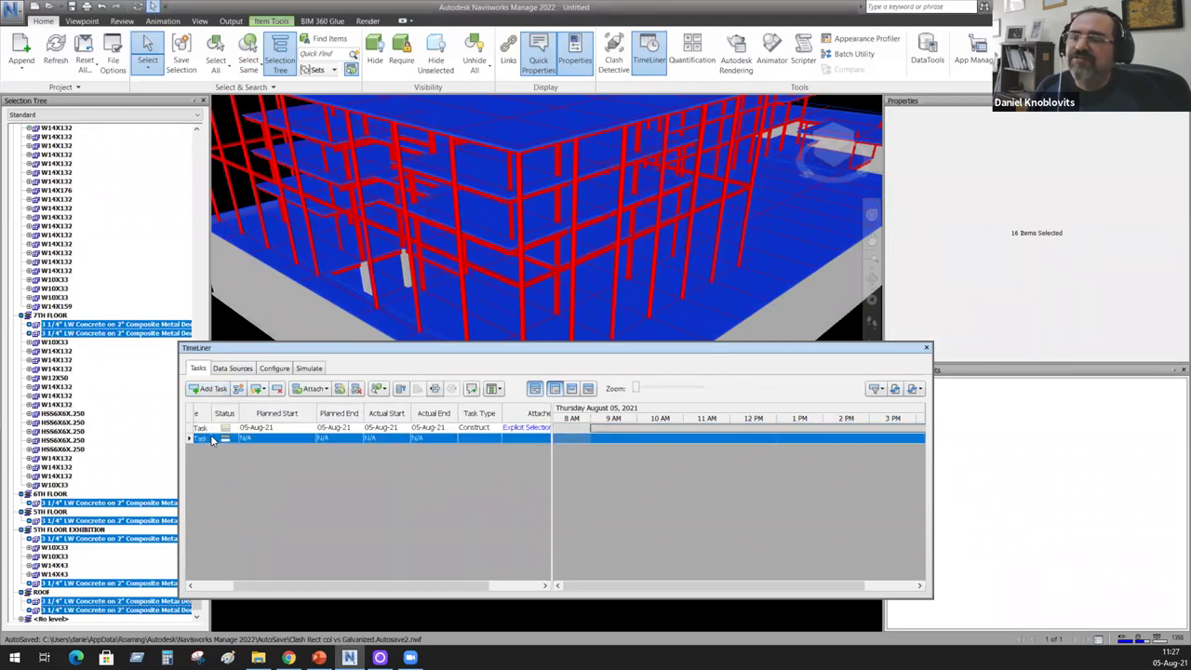
right_click(255, 438)
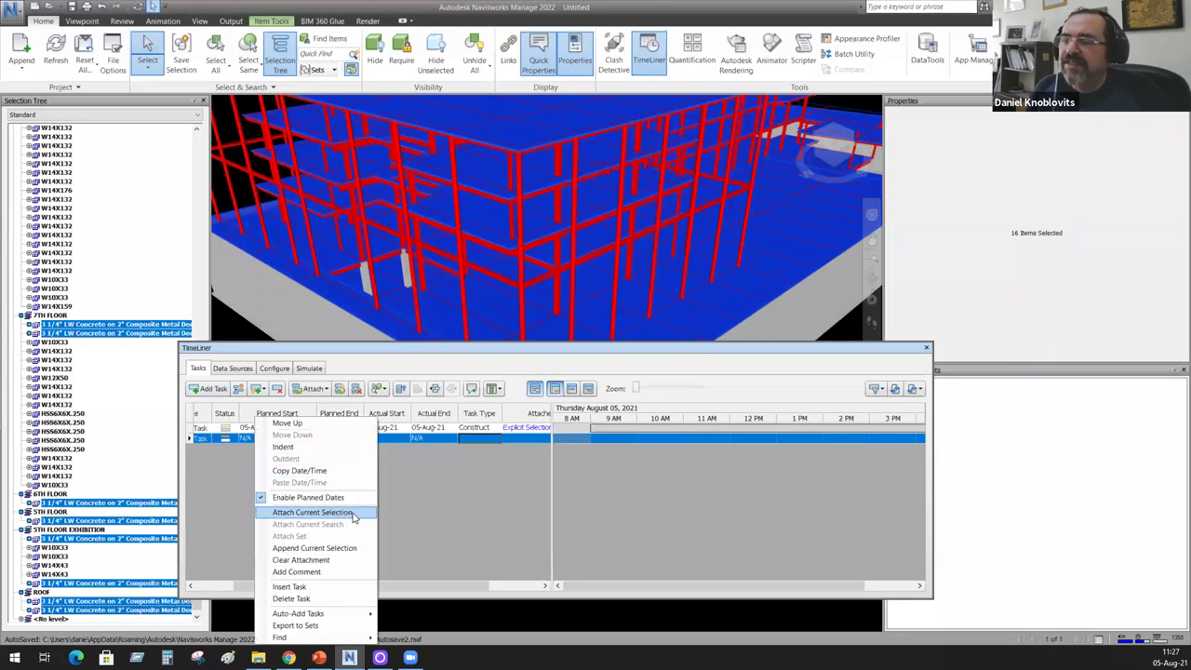
left_click(312, 513)
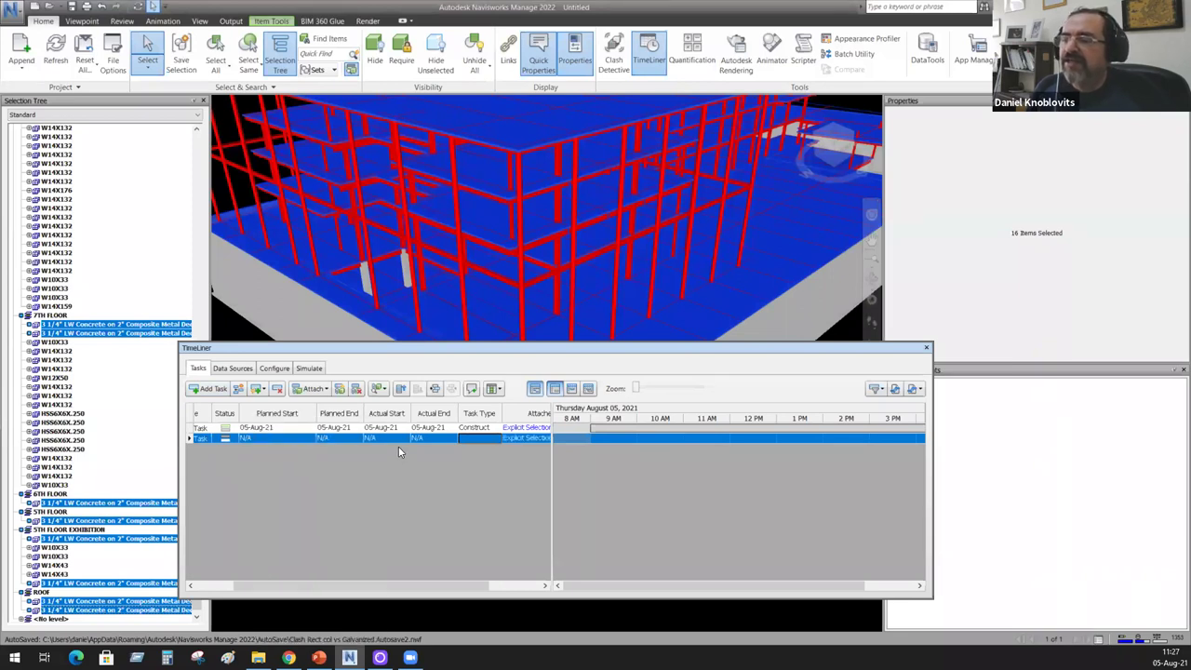
Step: Set the slab task's planned and actual dates all to 05-Aug-21 and its task type to Construct
left_click(308, 439)
left_click(346, 439)
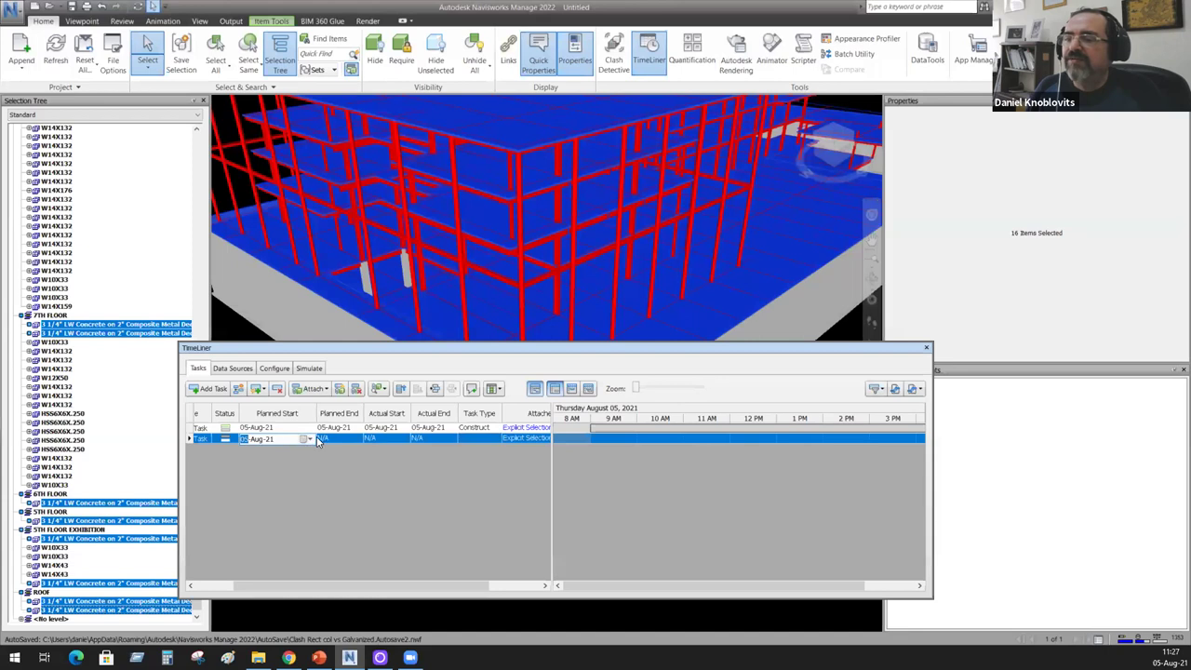
left_click(390, 439)
left_click(426, 437)
left_click(479, 439)
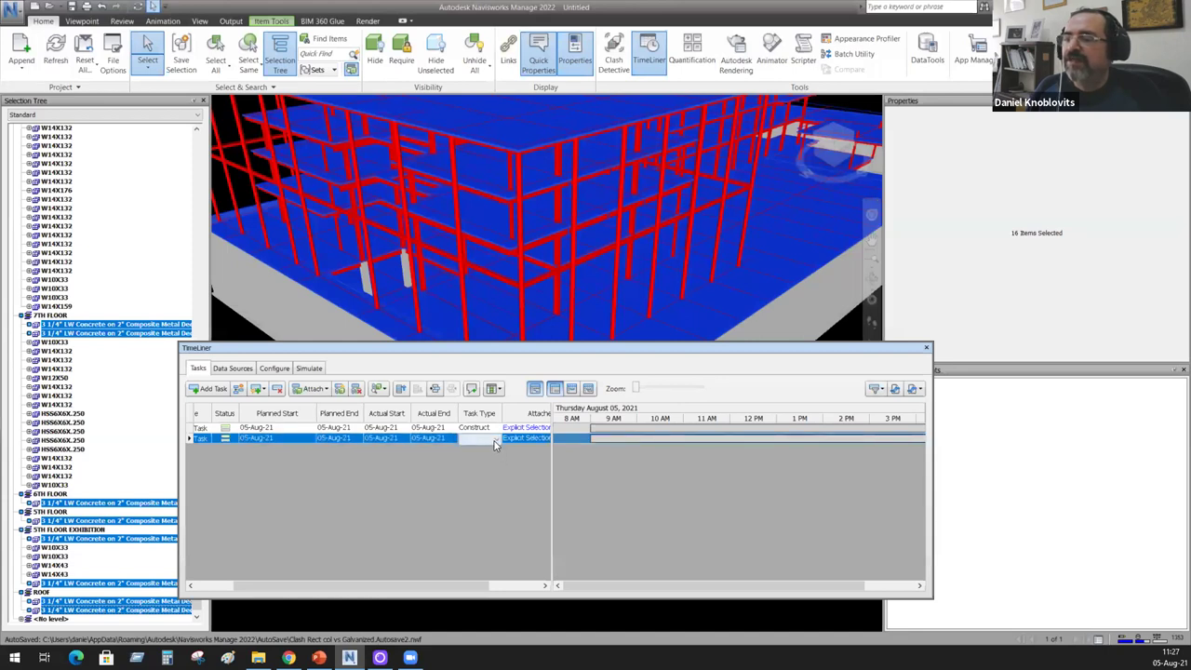
left_click(494, 444)
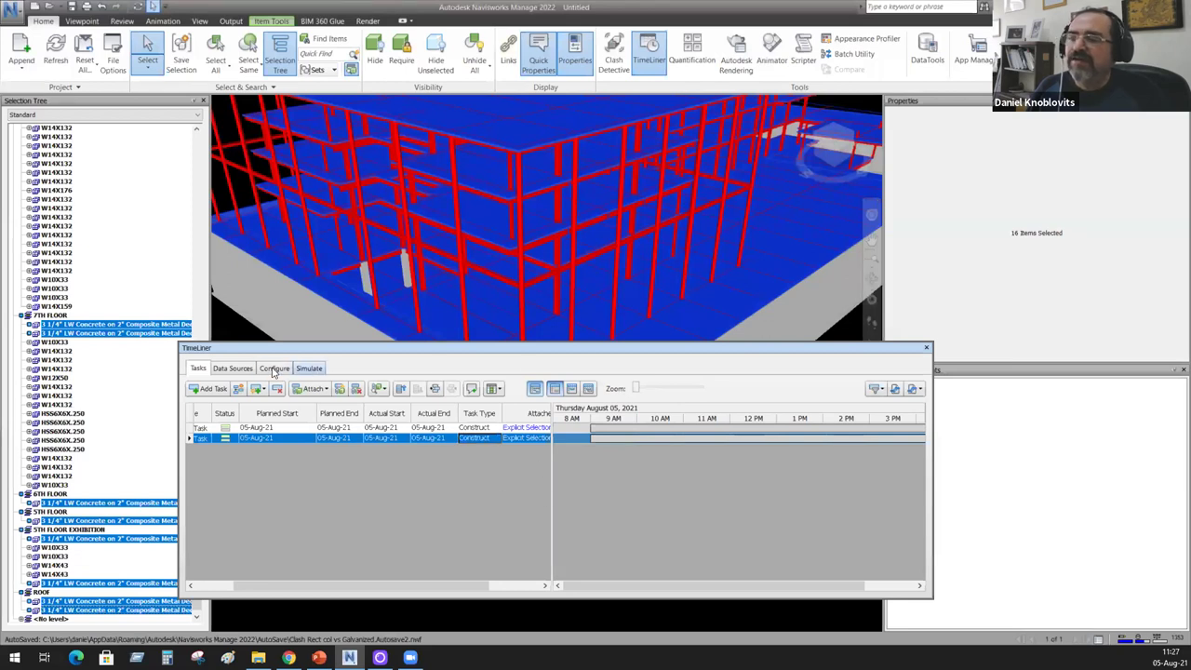
Step: Play the construction simulation of the column and slab tasks, clear the model selection, and replay the simulation
left_click(310, 369)
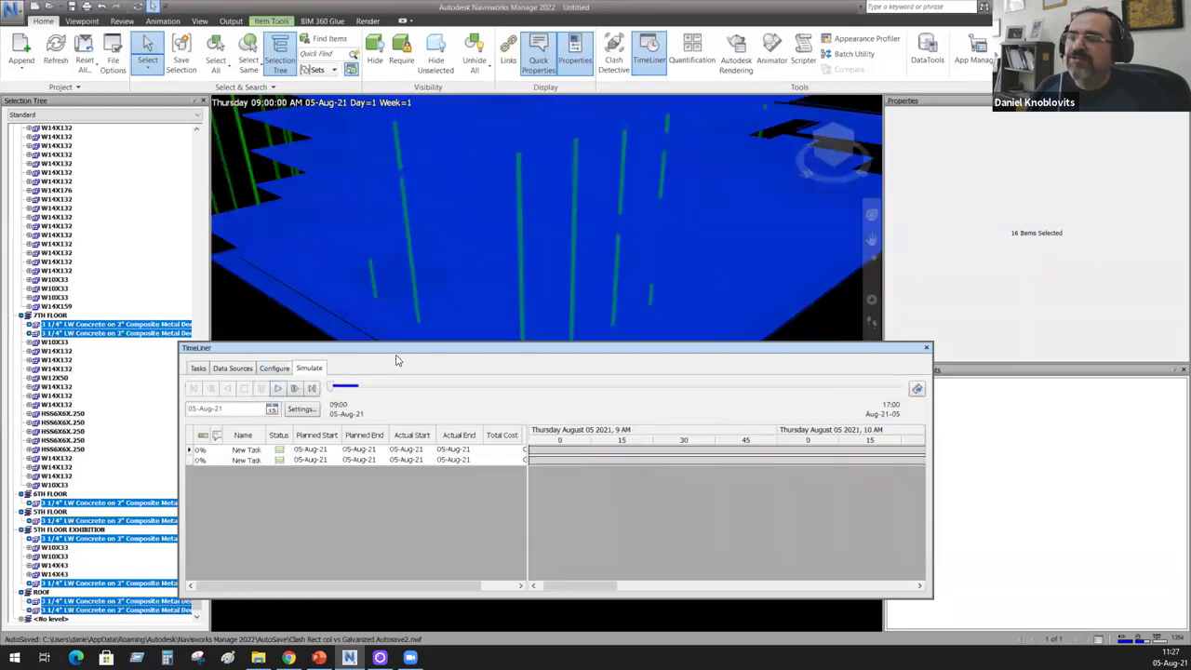
left_click(277, 388)
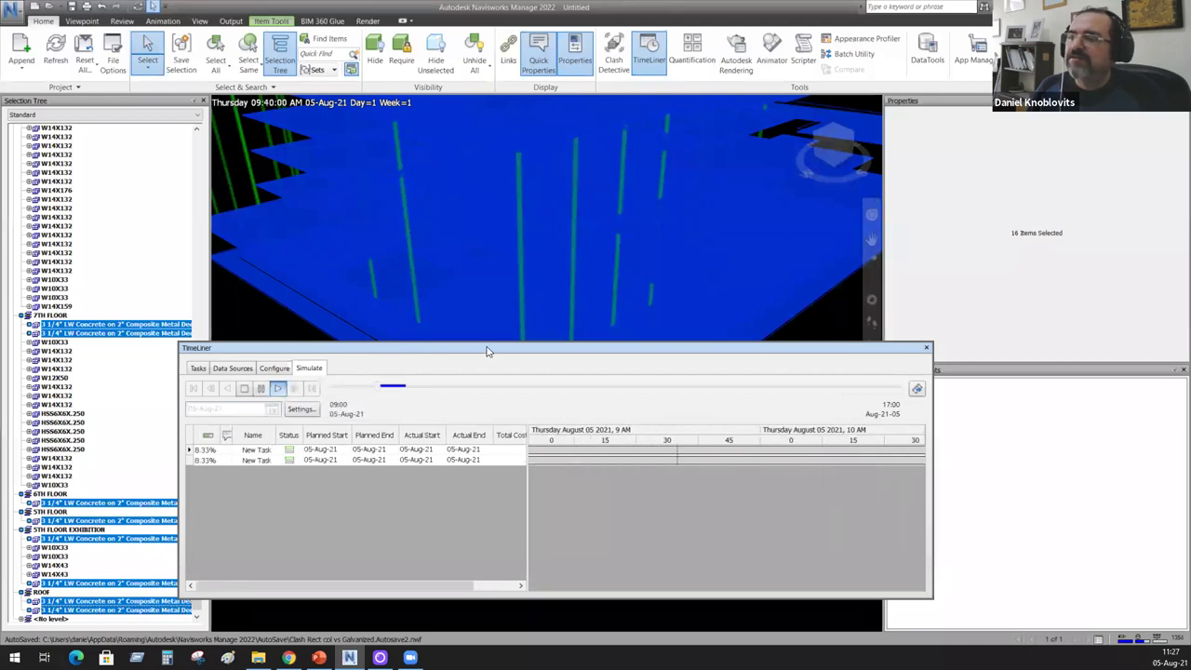
left_click_drag(387, 367, 505, 413)
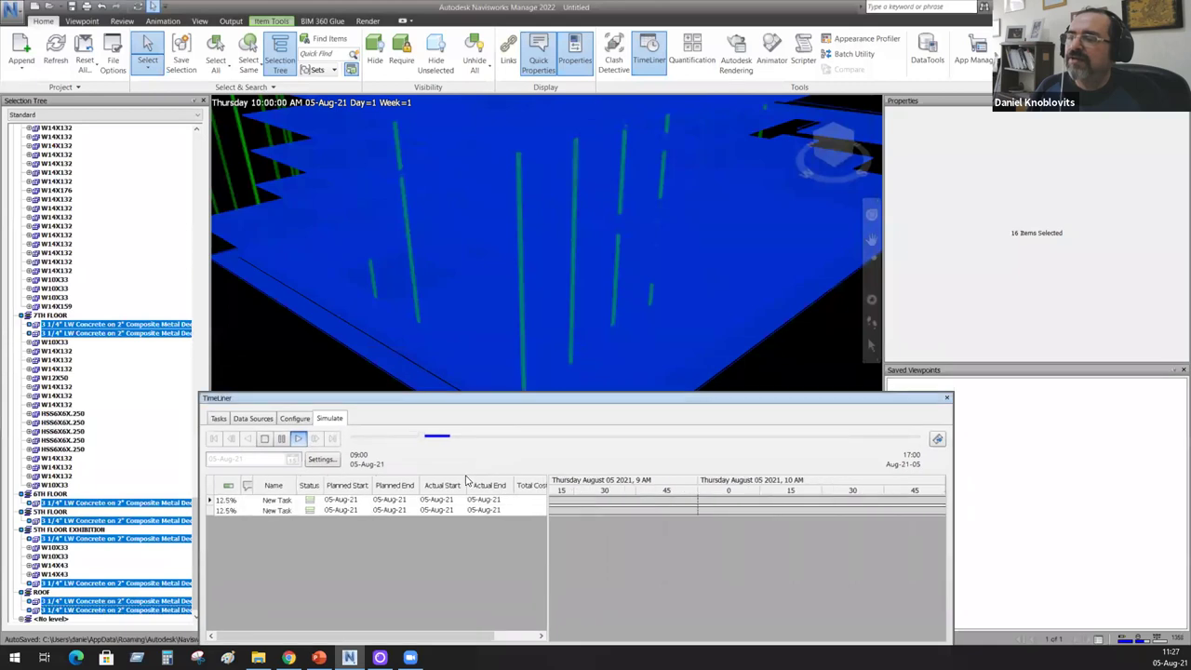
left_click(283, 349)
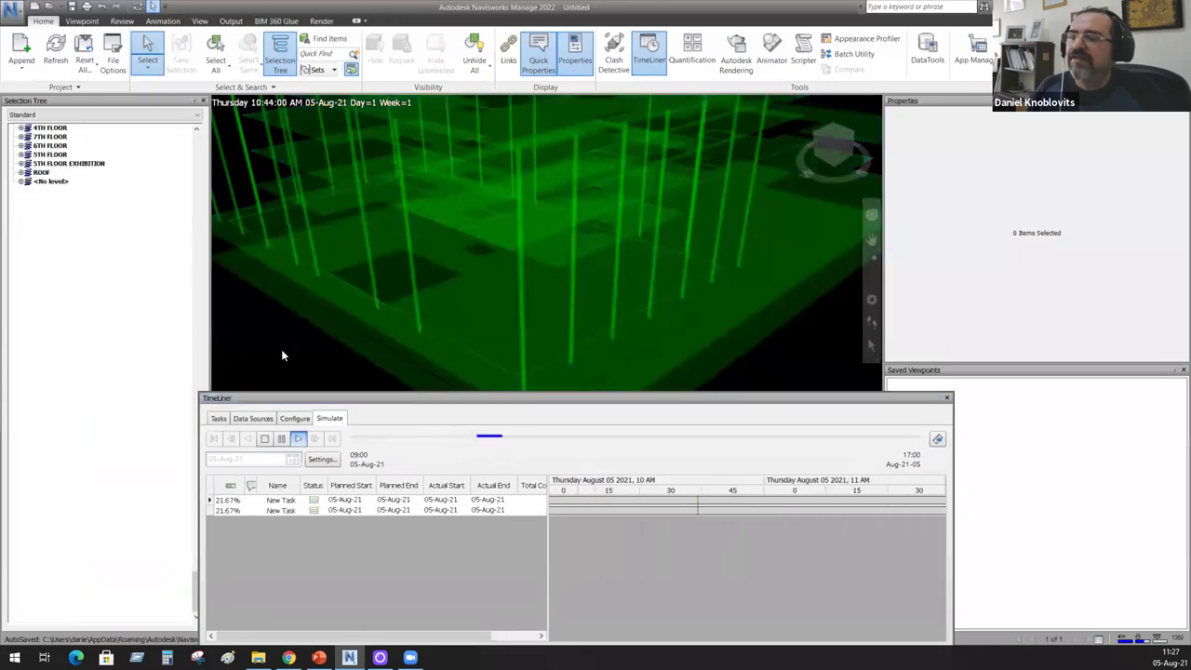
left_click(295, 441)
left_click_drag(547, 443, 346, 445)
left_click(298, 439)
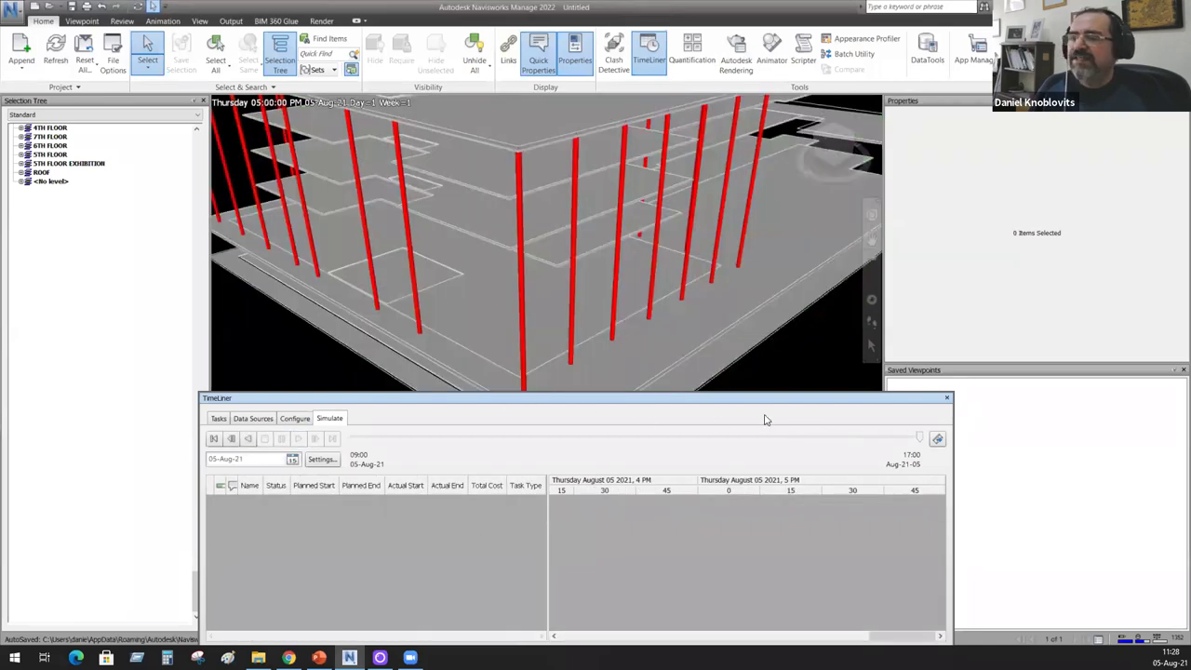
Step: Return to the TimeLiner task list and delete every task, including the blank one inserted by mistake
left_click_drag(389, 402, 401, 274)
left_click(230, 290)
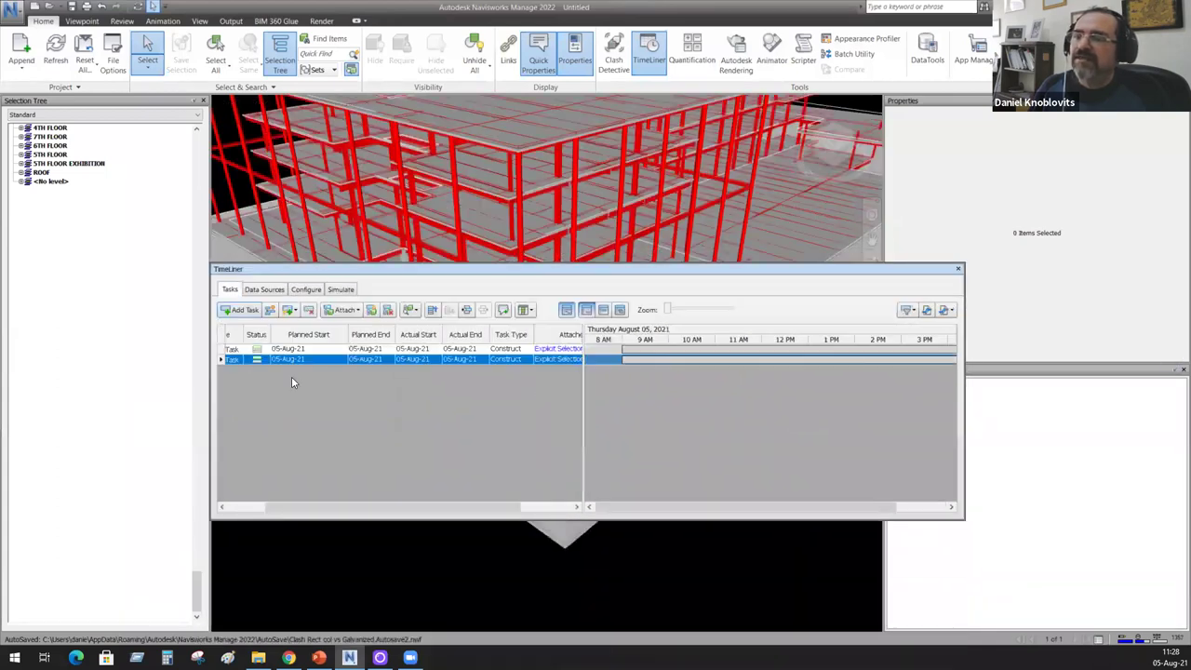
right_click(332, 362)
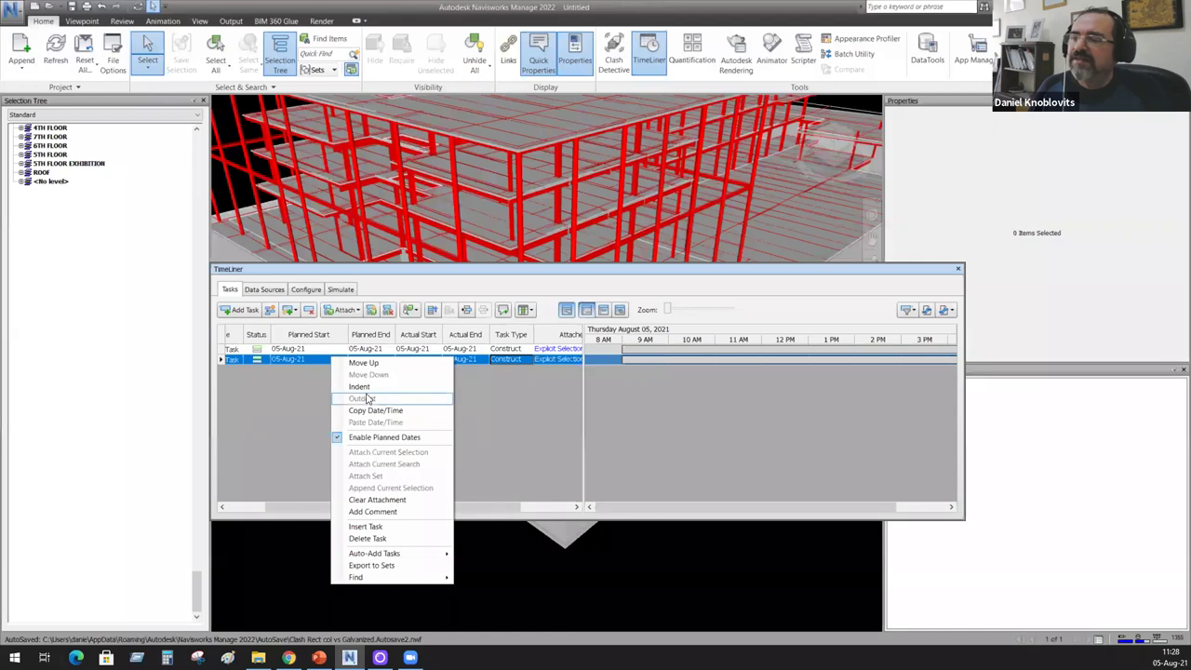
left_click(381, 539)
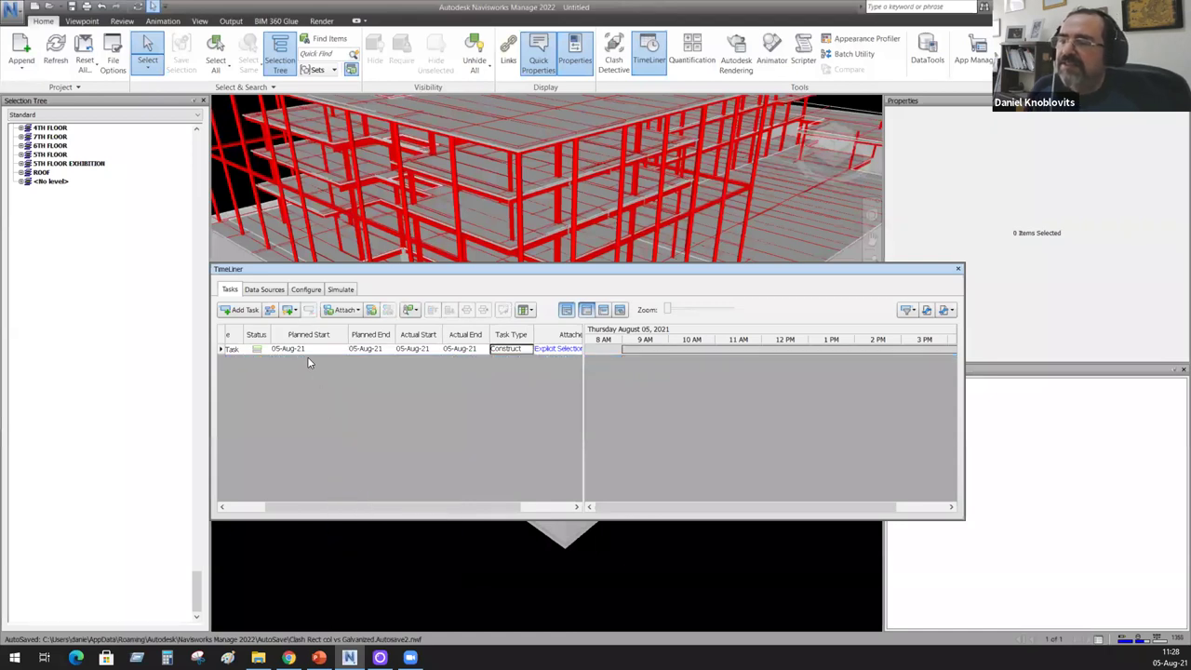
right_click(317, 352)
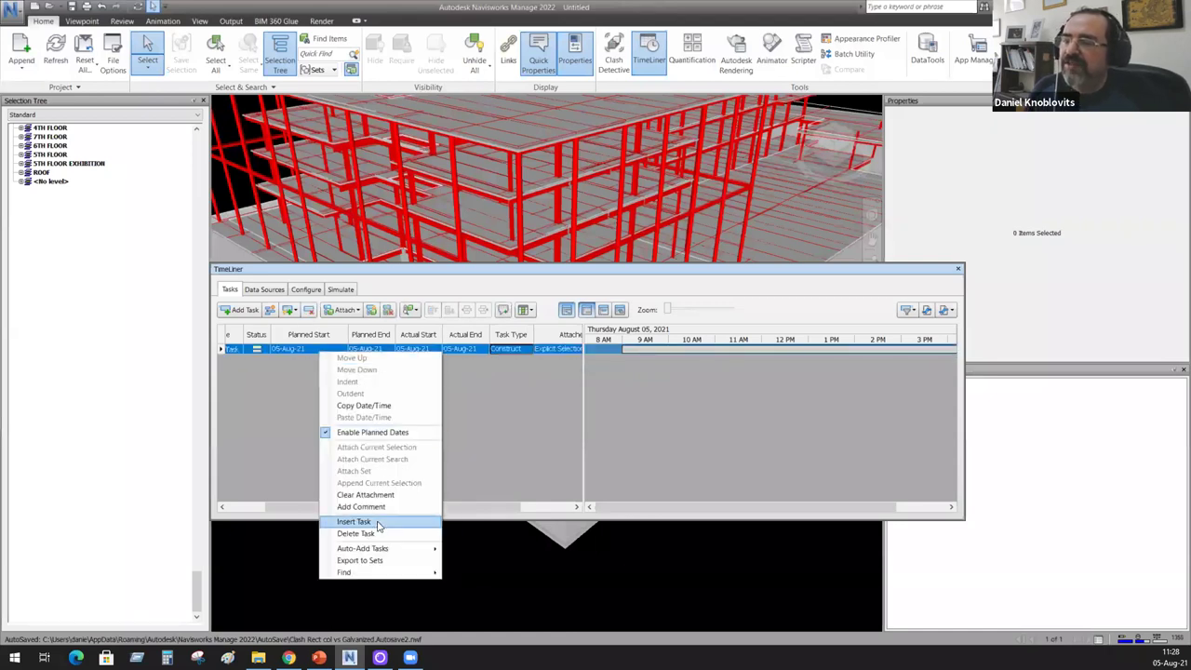
left_click(377, 520)
right_click(325, 361)
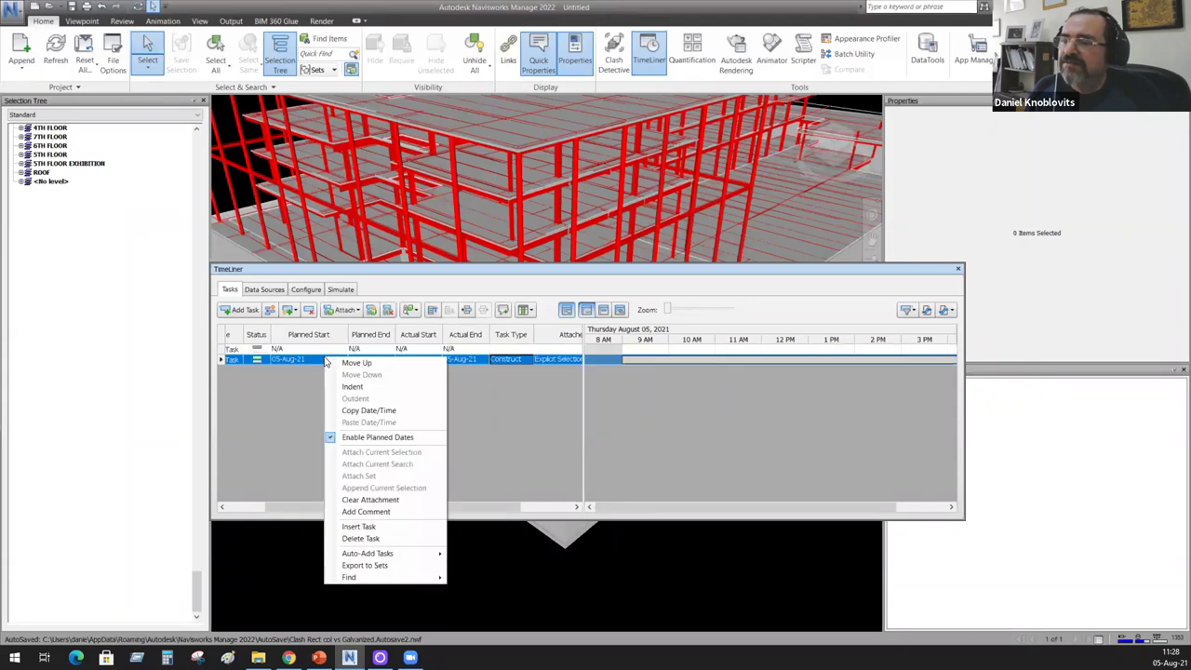
left_click(382, 537)
right_click(311, 350)
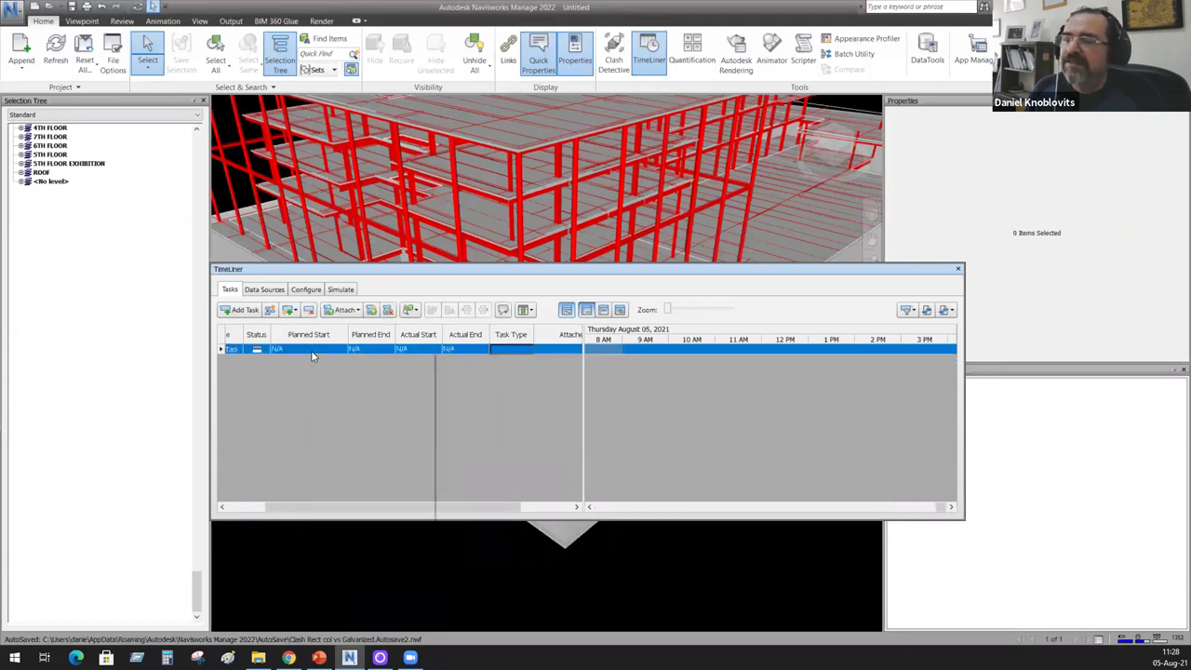
left_click(368, 536)
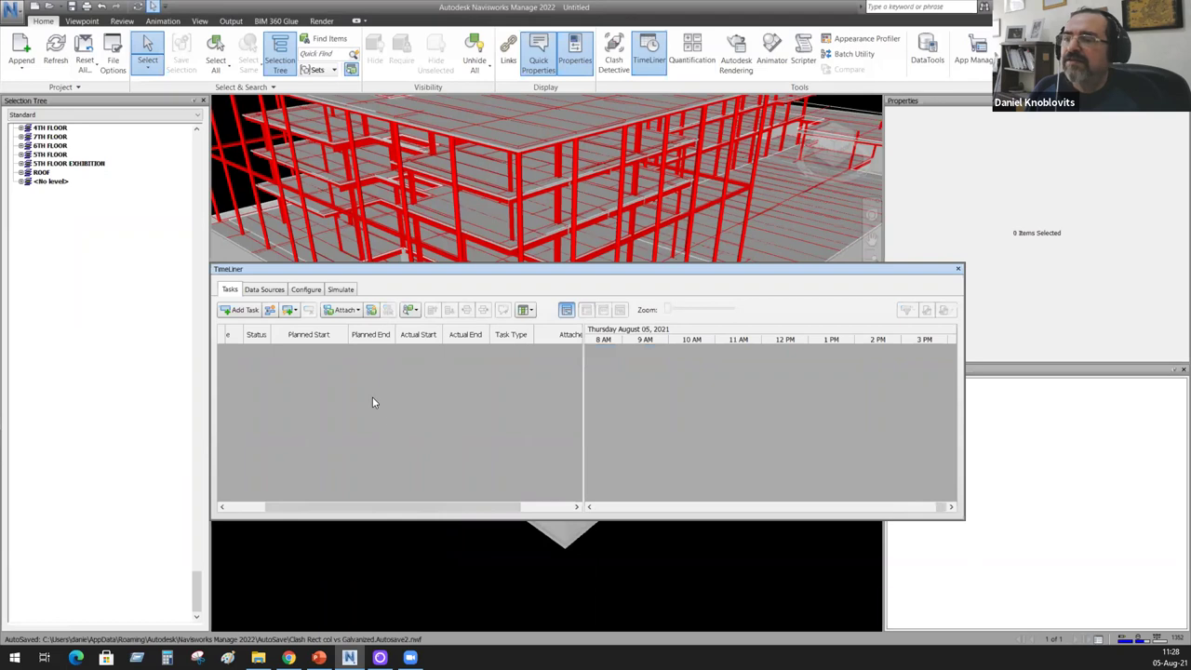
Step: Generate TimeLiner tasks automatically for every topmost item in the model
left_click(291, 310)
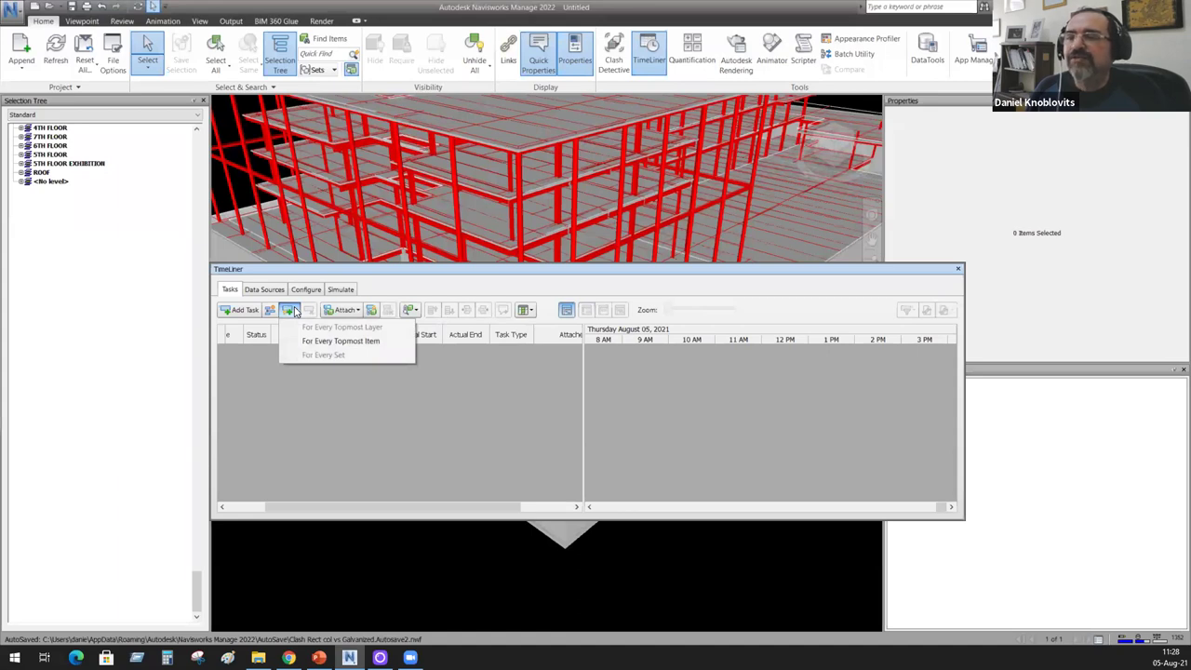
left_click(378, 345)
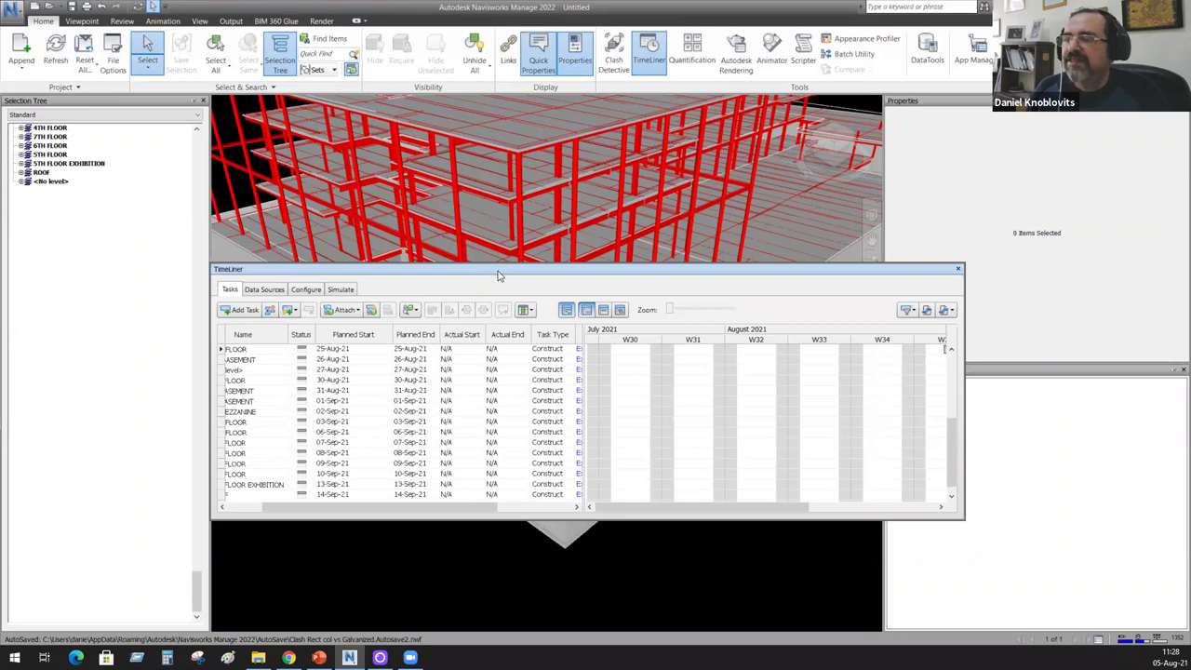
Step: Move the TimeLiner window to the lower part of the model view, and play and stop the simulation of the auto-generated tasks
left_click_drag(535, 273, 560, 363)
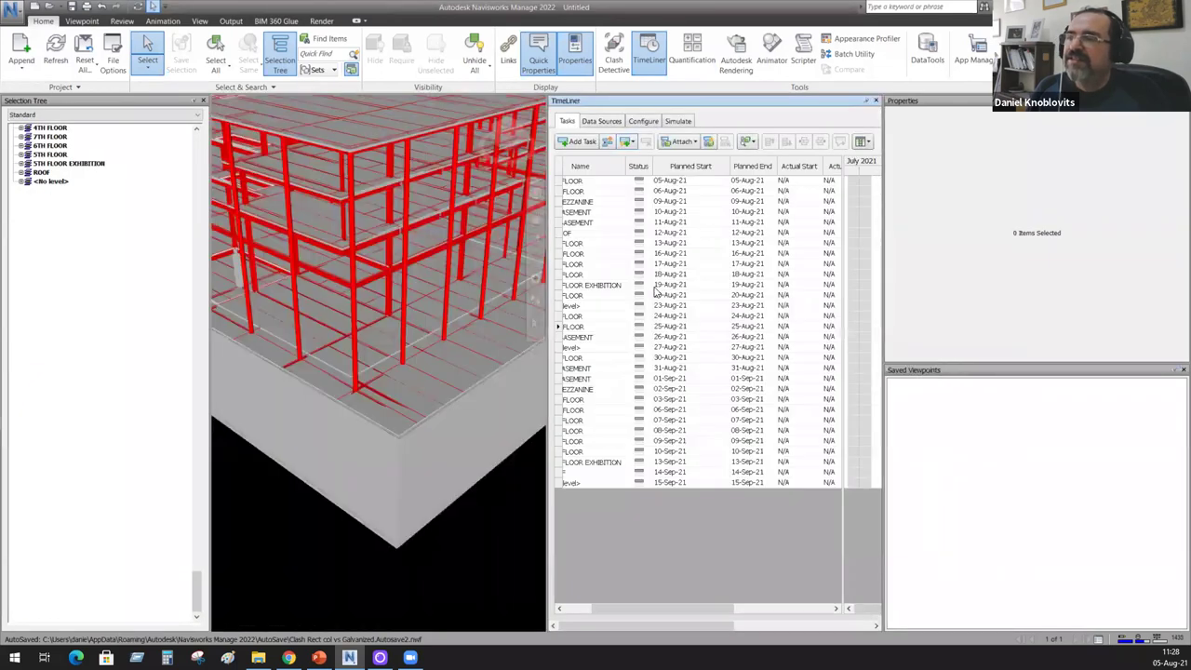
left_click_drag(734, 106, 671, 371)
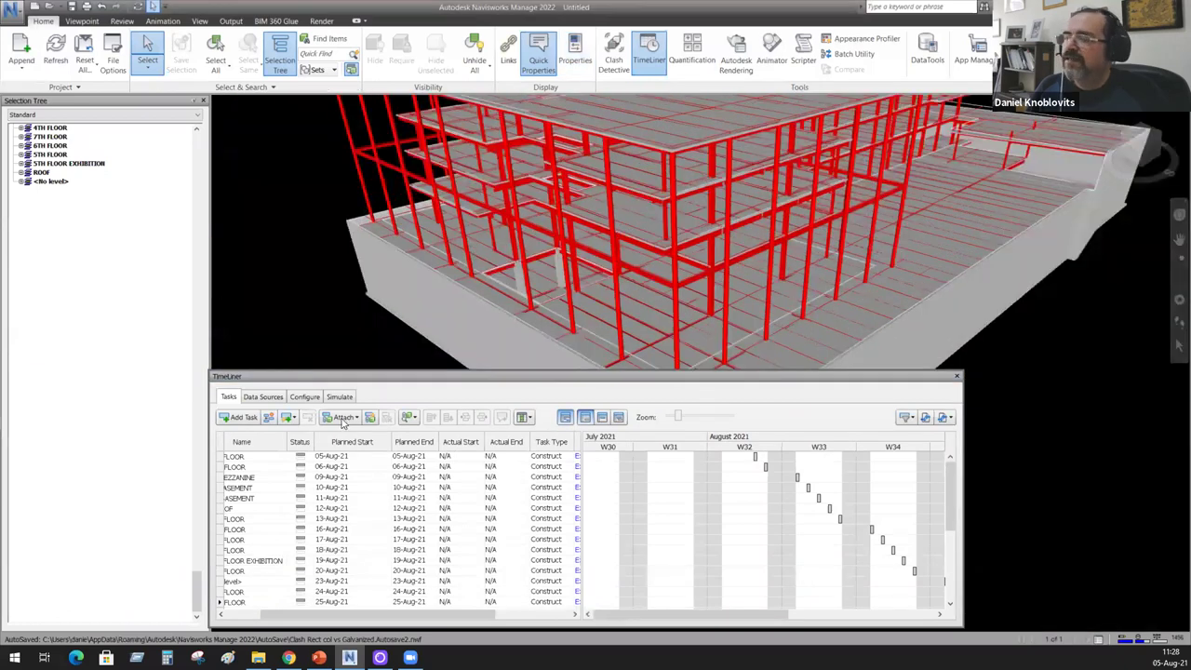
left_click(340, 396)
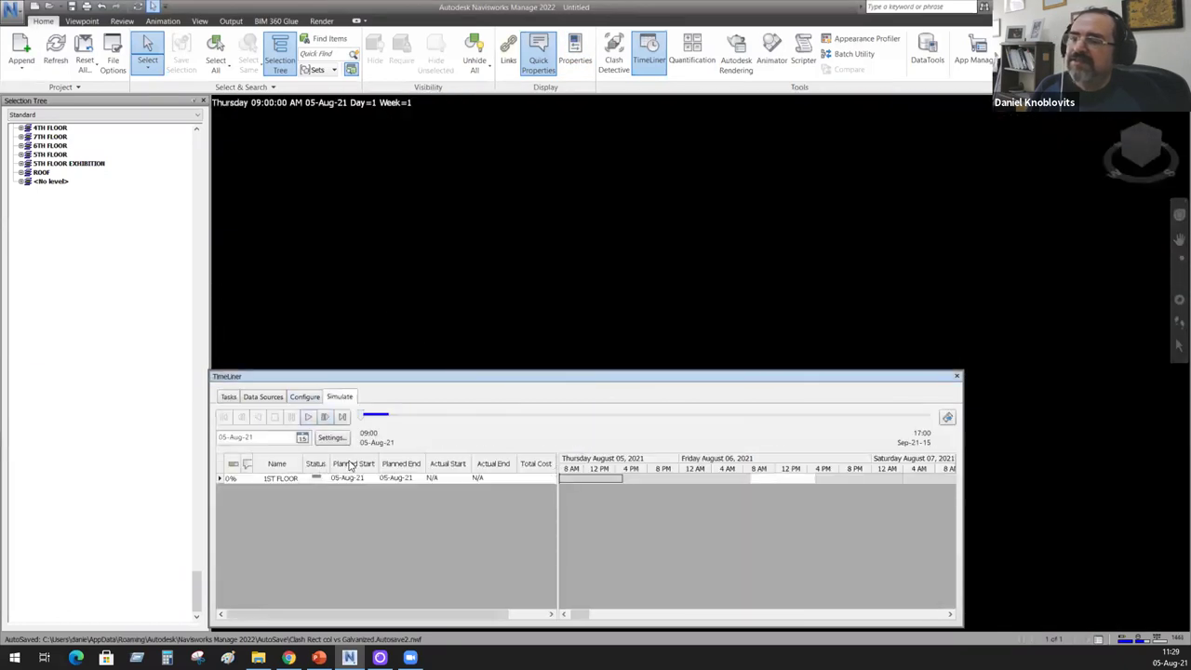
left_click(308, 418)
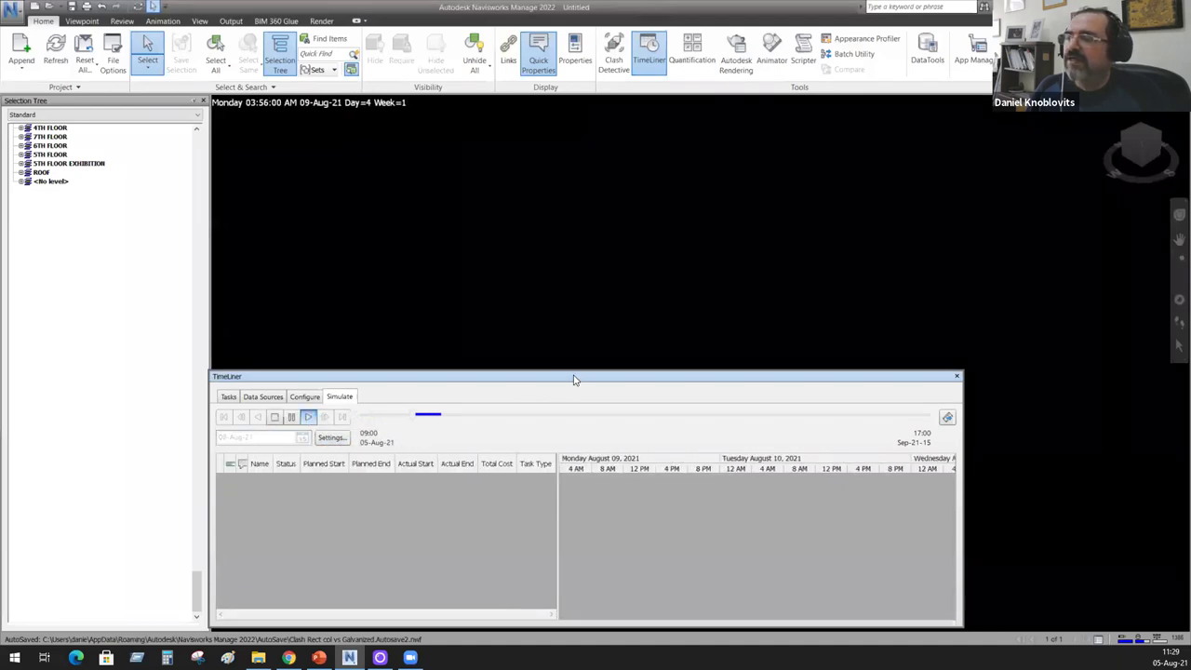
left_click_drag(580, 378, 550, 376)
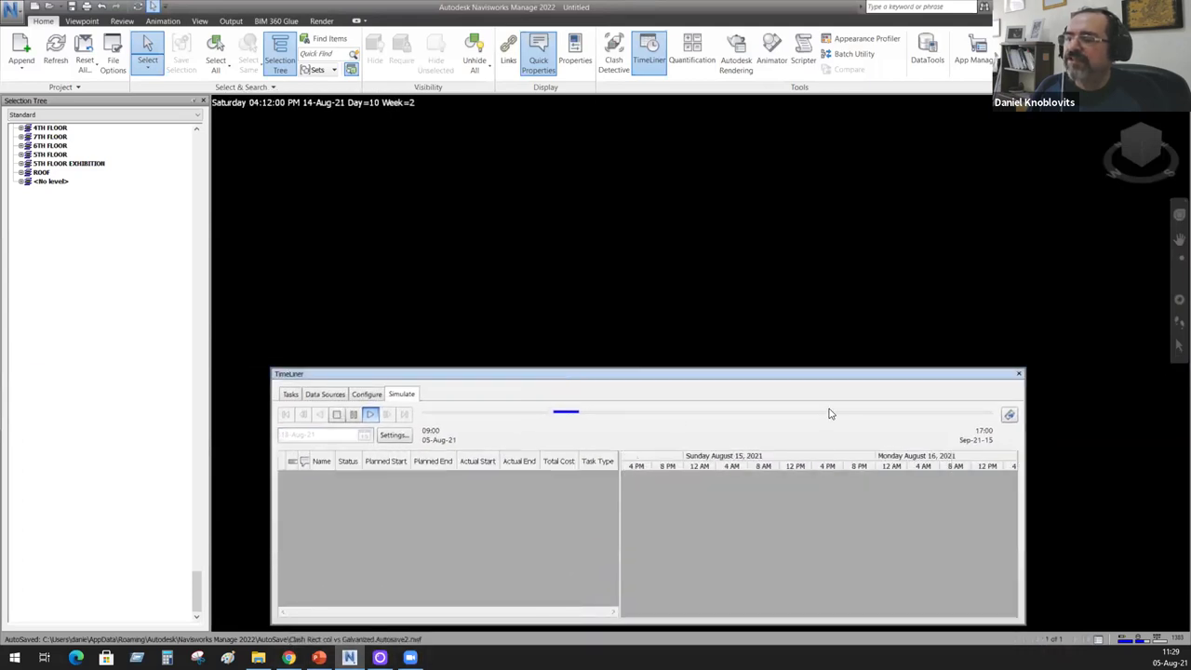
left_click(339, 416)
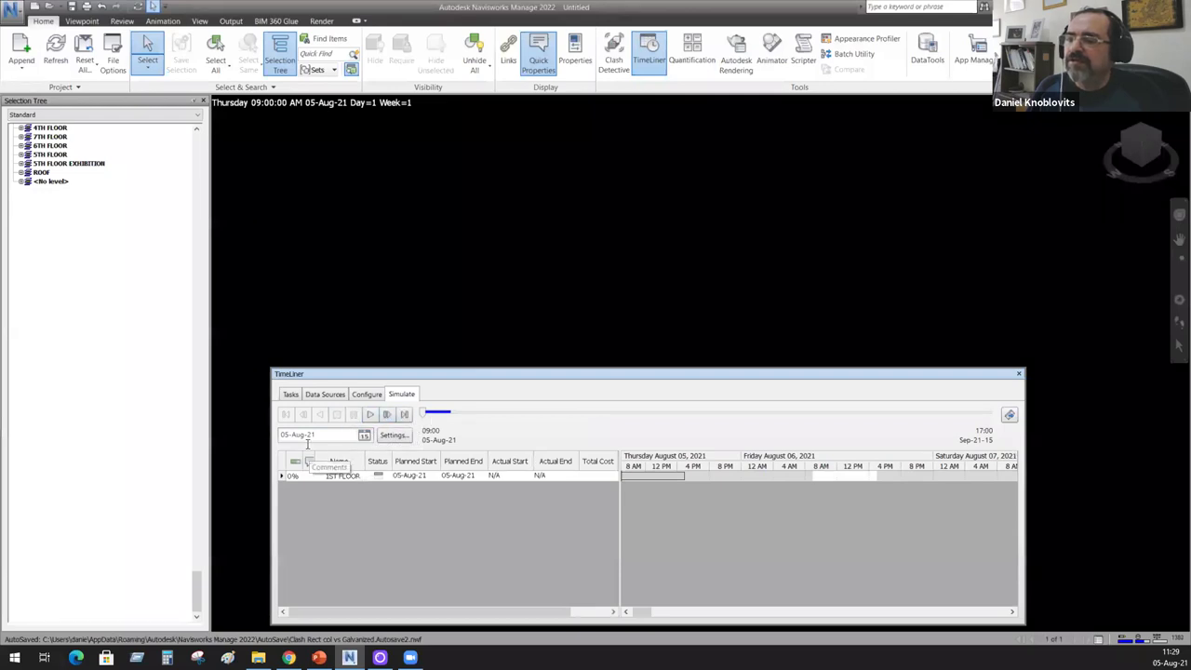
Step: Return to the task list, bring the task names into view, and try to auto-add tasks for every set
left_click(292, 394)
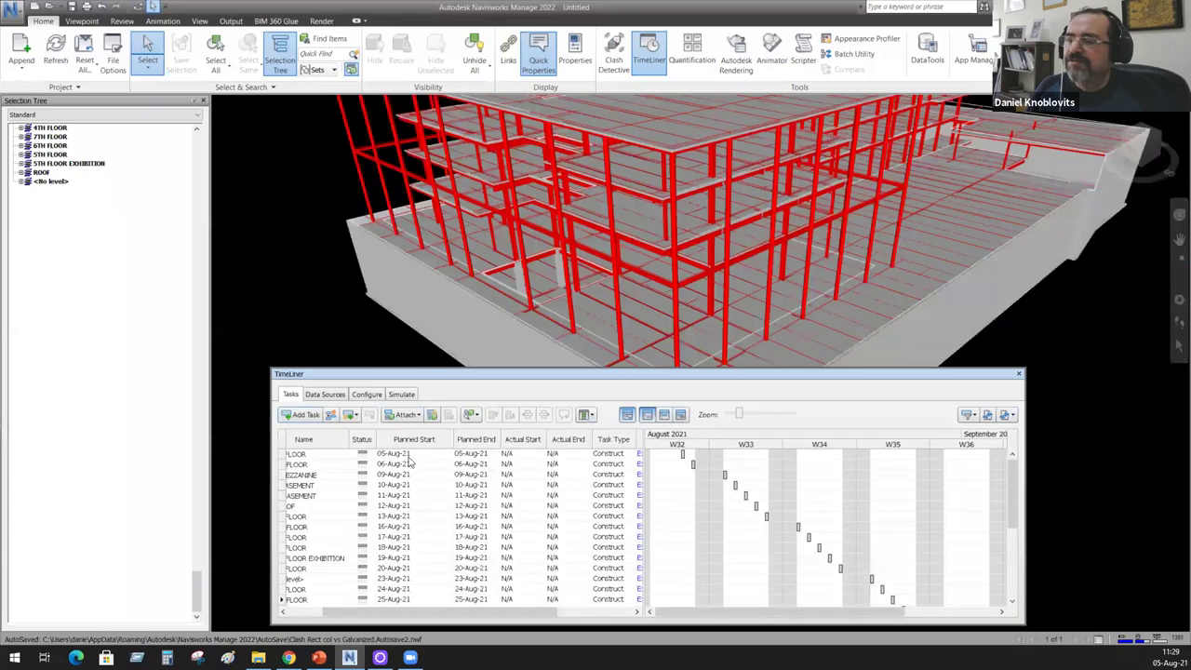
left_click_drag(547, 617, 484, 617)
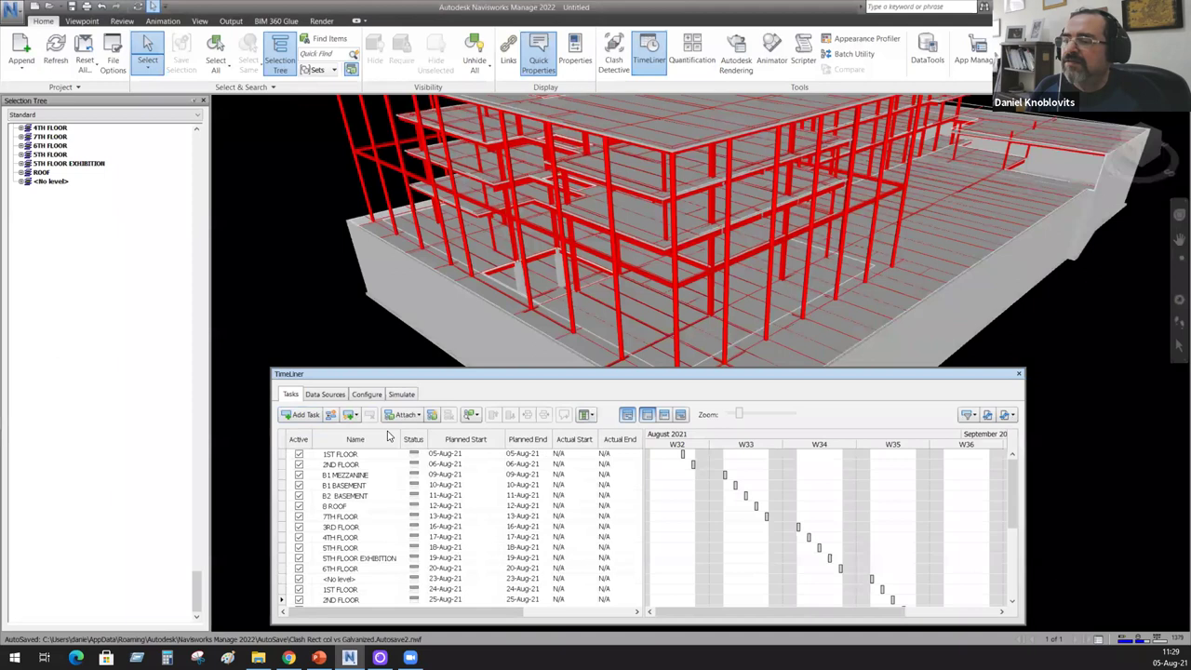
left_click(352, 415)
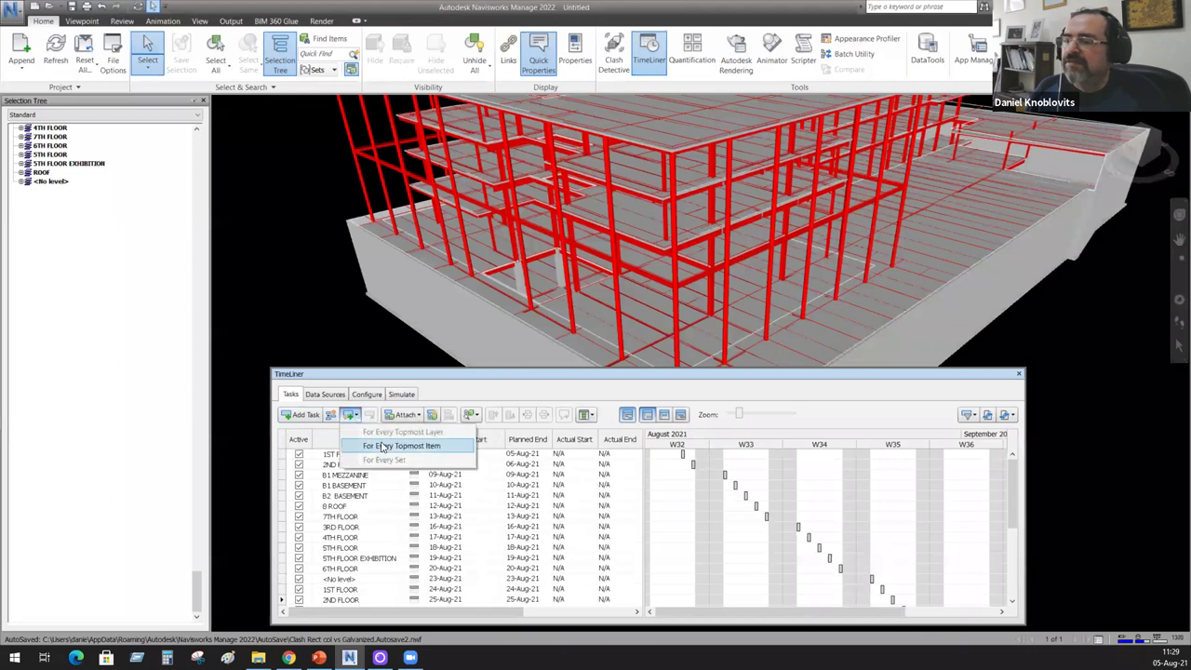
left_click(382, 459)
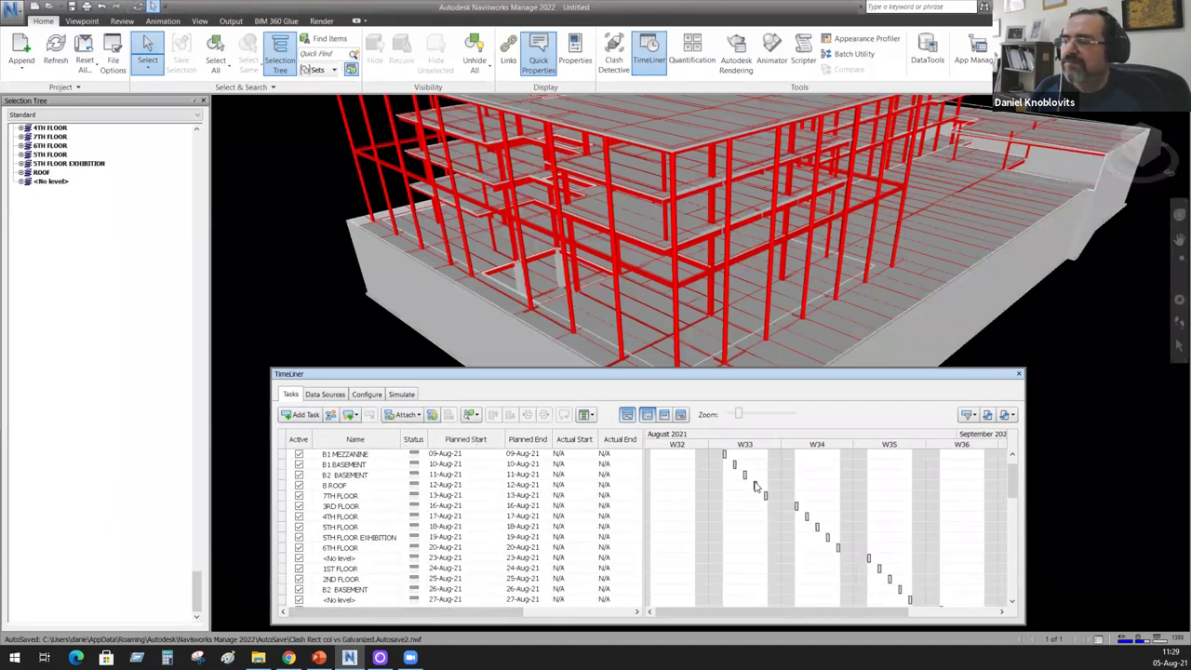
Step: Select all the auto-generated tasks from the first 1ST FLOOR to the last <No level> and delete them
mouse_move(1013, 482)
left_mouse_down()
mouse_move(1012, 579)
mouse_move(1000, 475)
left_mouse_up()
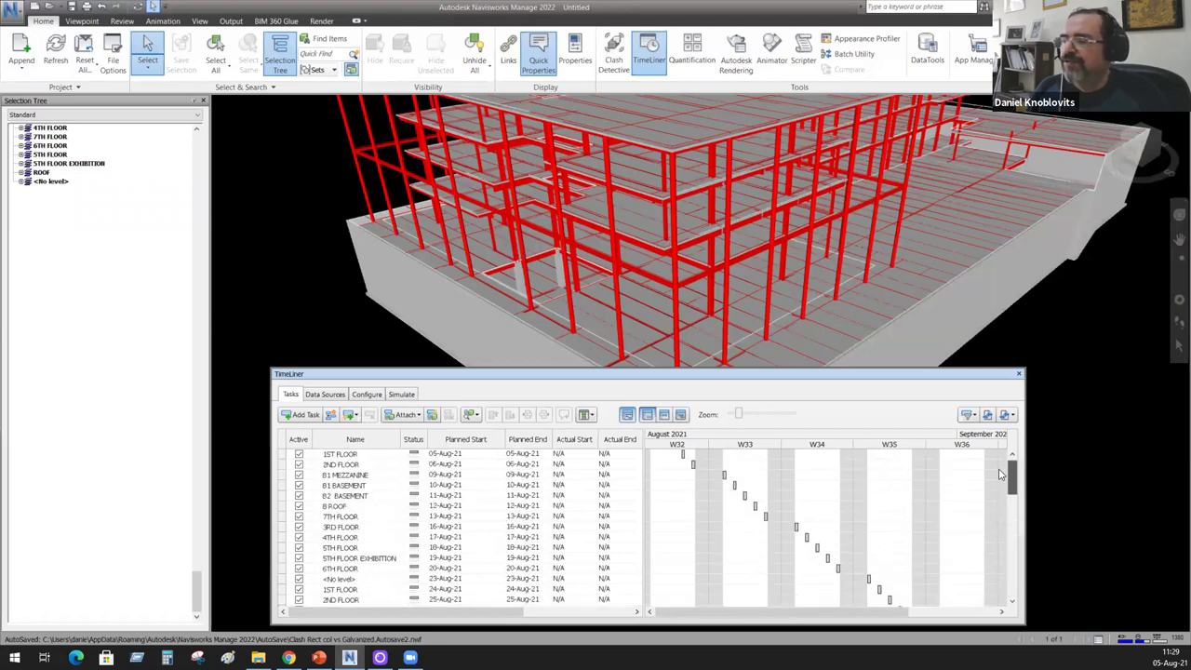
left_click(380, 456)
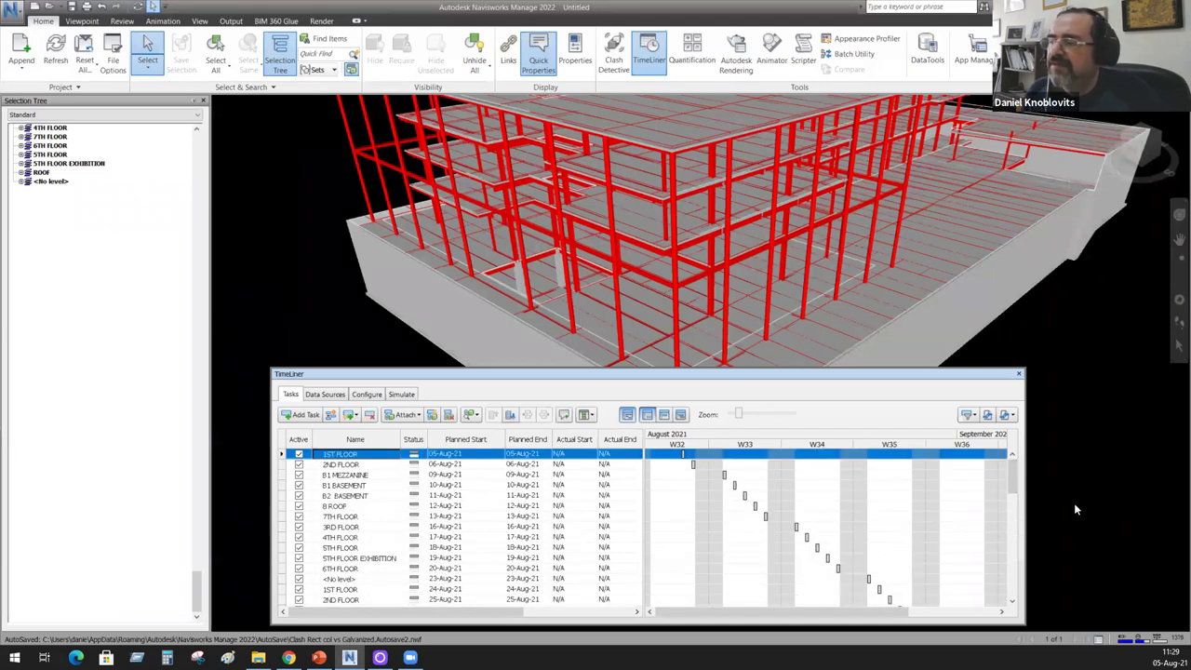
left_click_drag(1010, 479, 1010, 603)
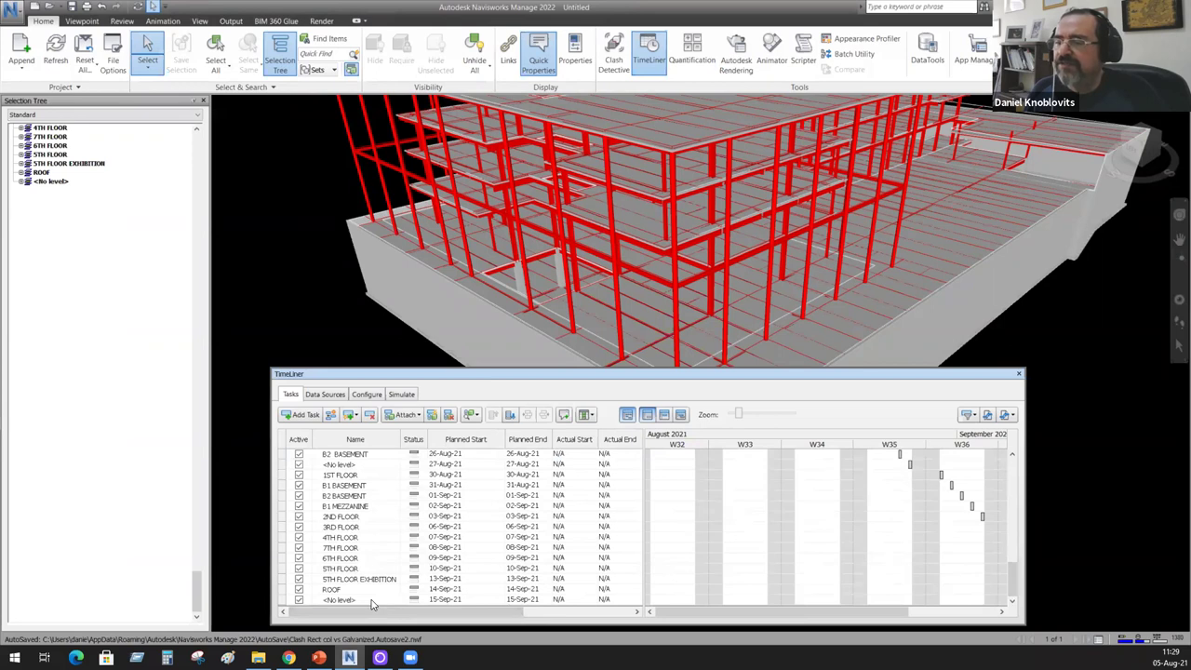
left_click(409, 599, "shift")
right_click(428, 474)
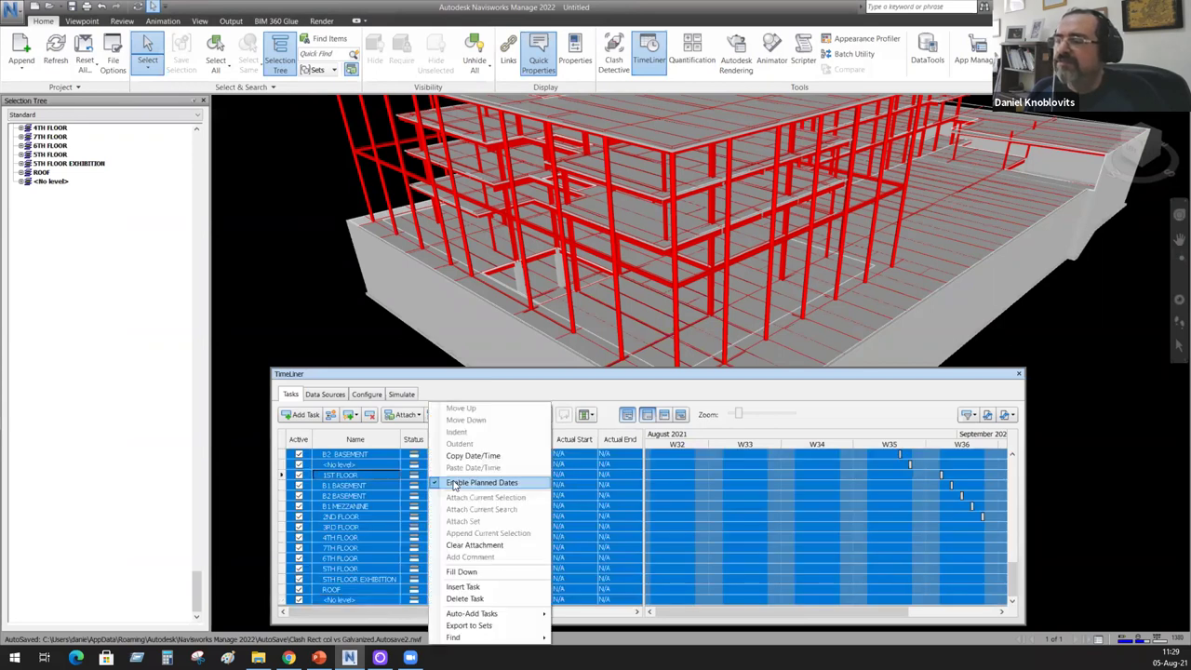
left_click(485, 602)
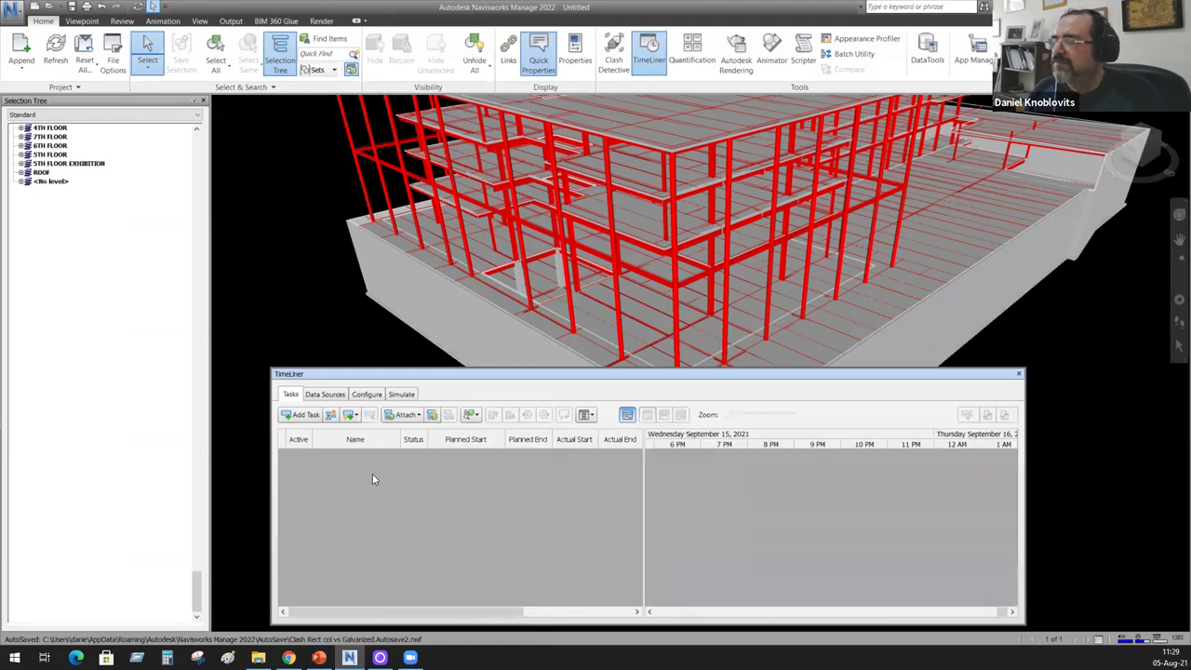
Step: Regenerate the TimeLiner tasks in the emptied list with the automatic option for every topmost item
left_click(419, 415)
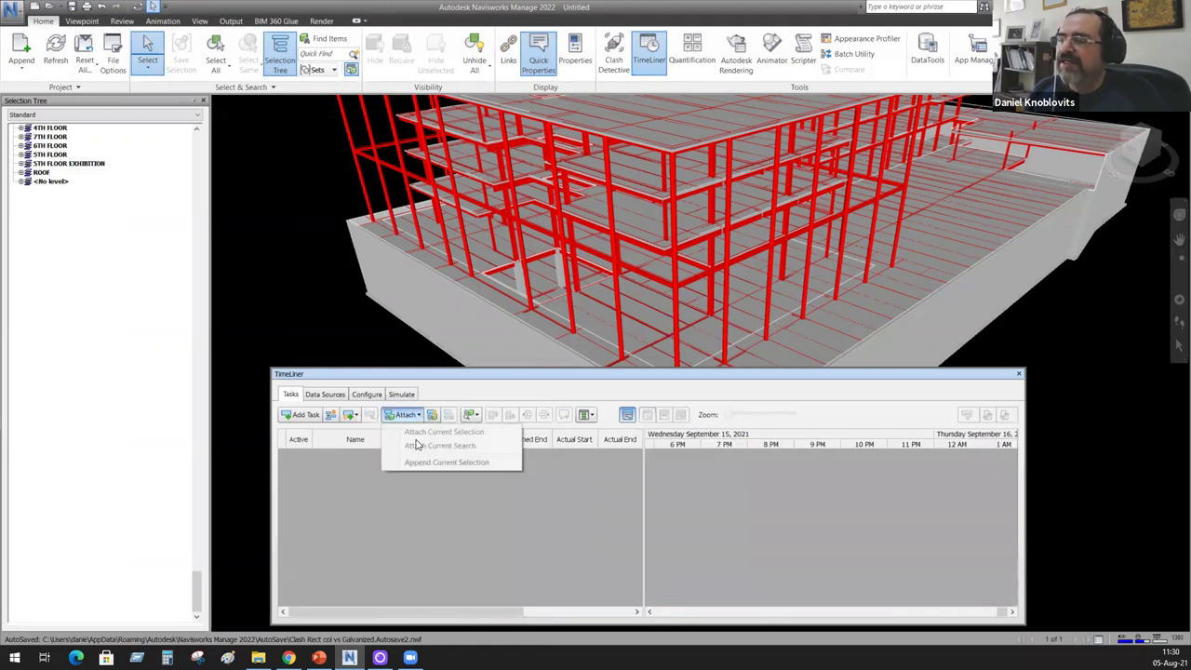
left_click(352, 490)
left_click(355, 415)
left_click(383, 447)
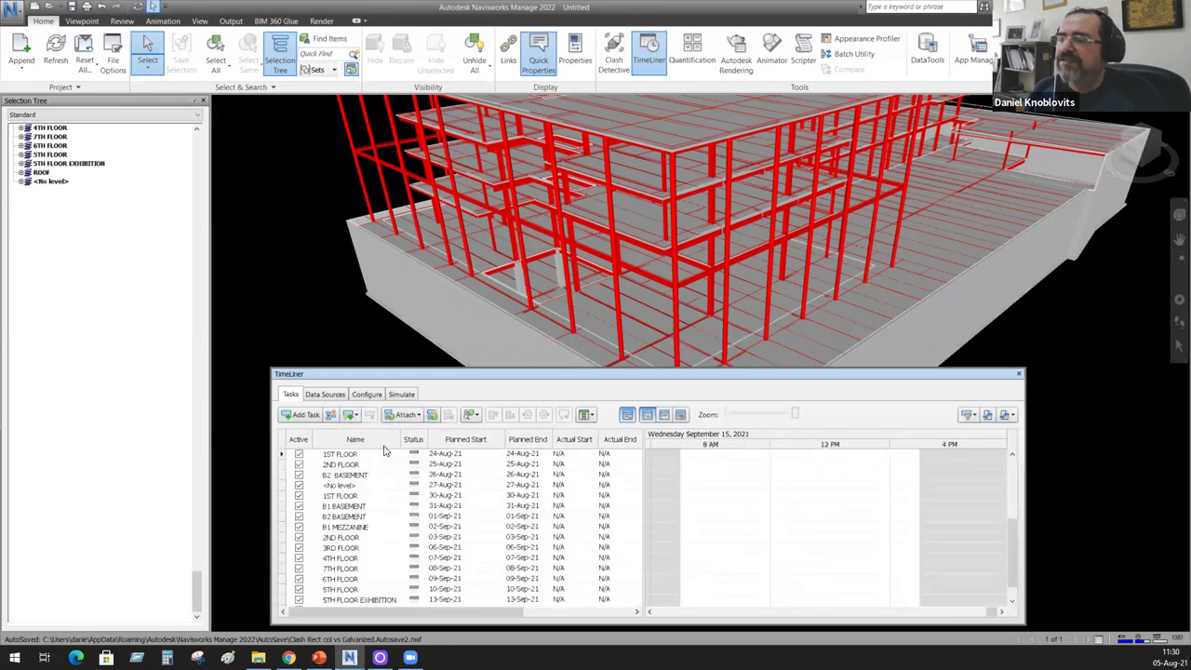
Step: Check the regenerated tasks' task types and attached selections, and open their construction simulation
left_click_drag(507, 612, 616, 611)
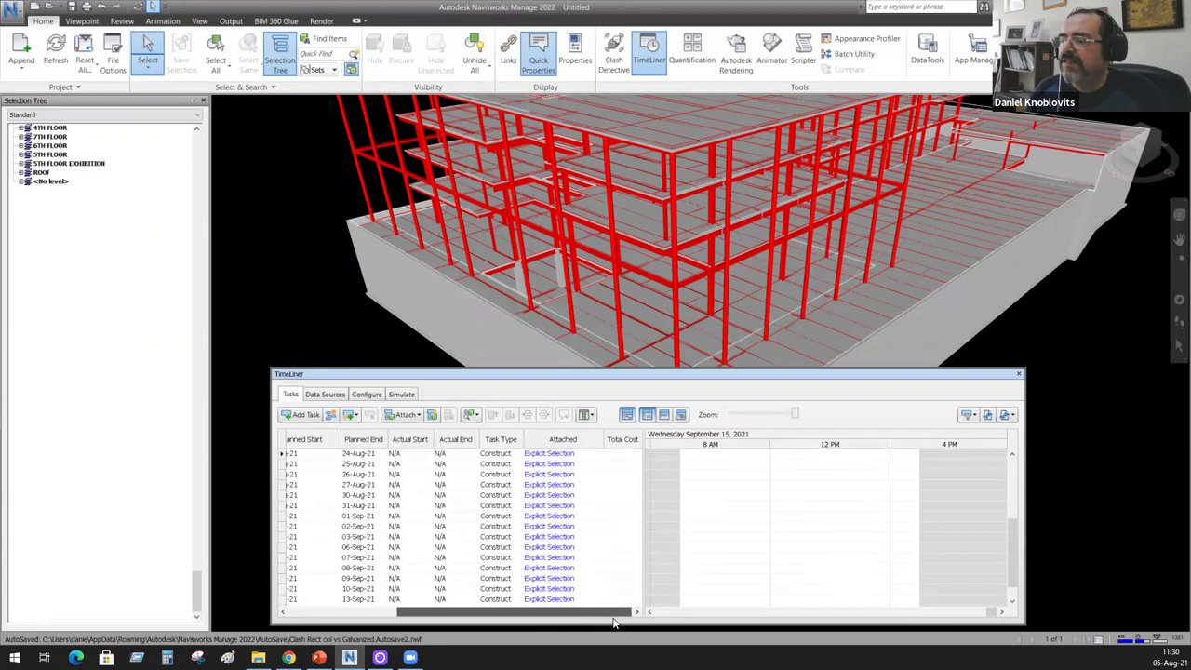
left_click(401, 395)
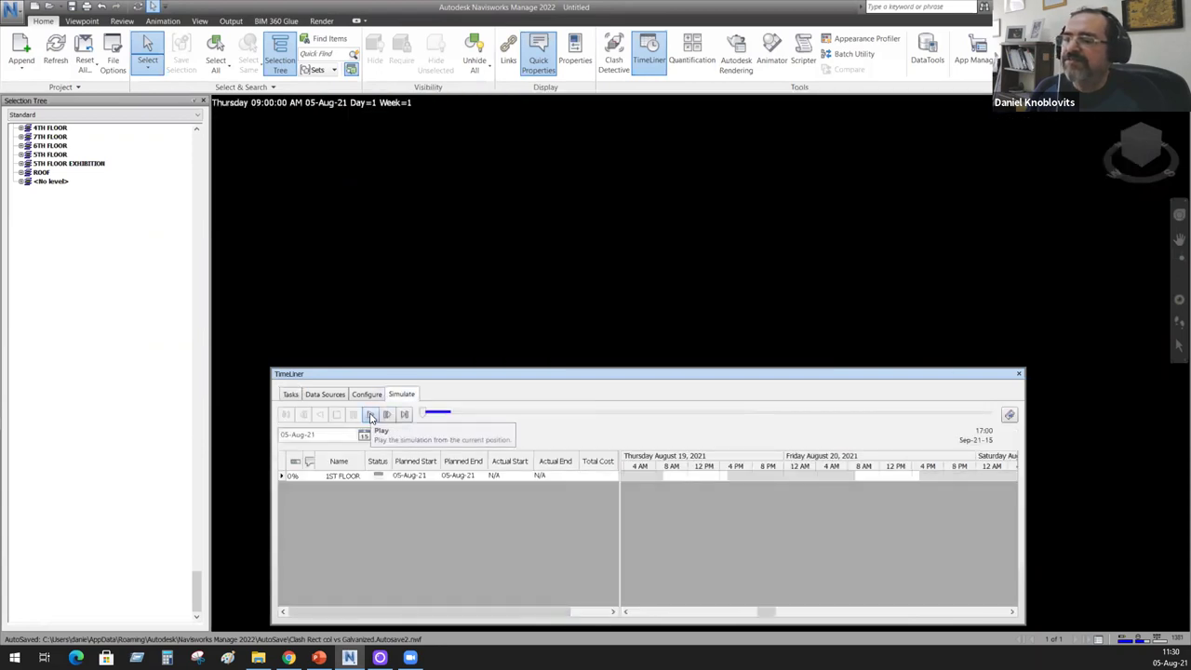